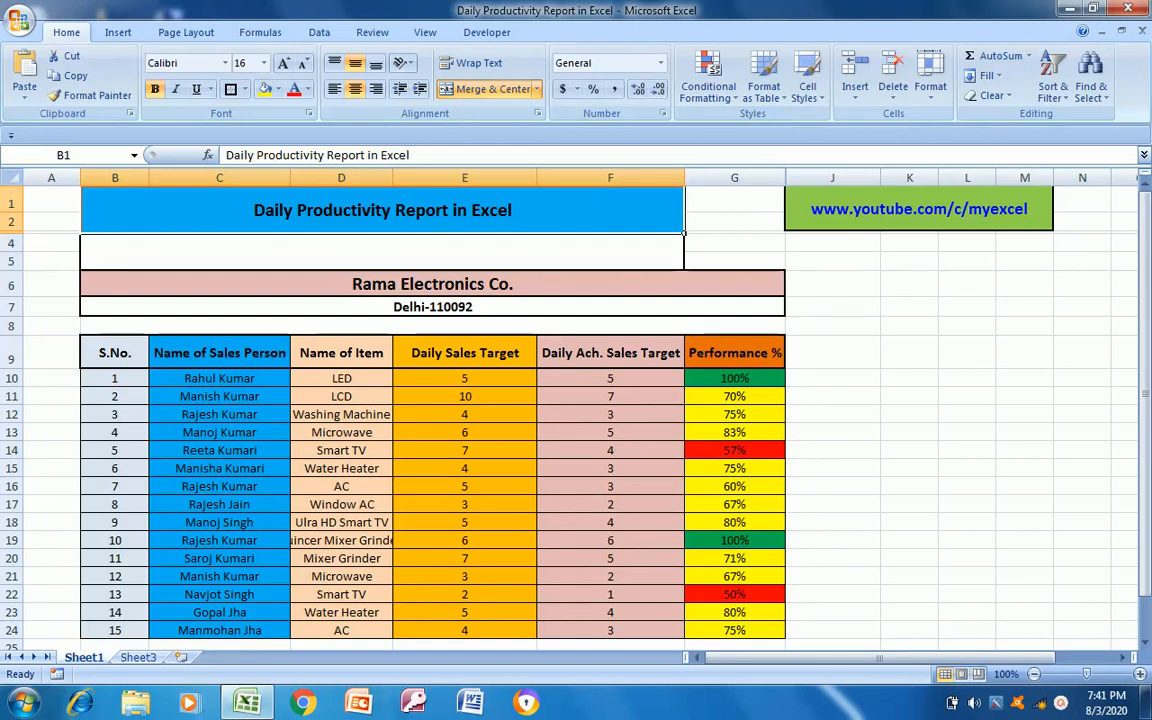
Review the report's company heading and the sales person, item, daily target and achieved target columns
click(315, 284)
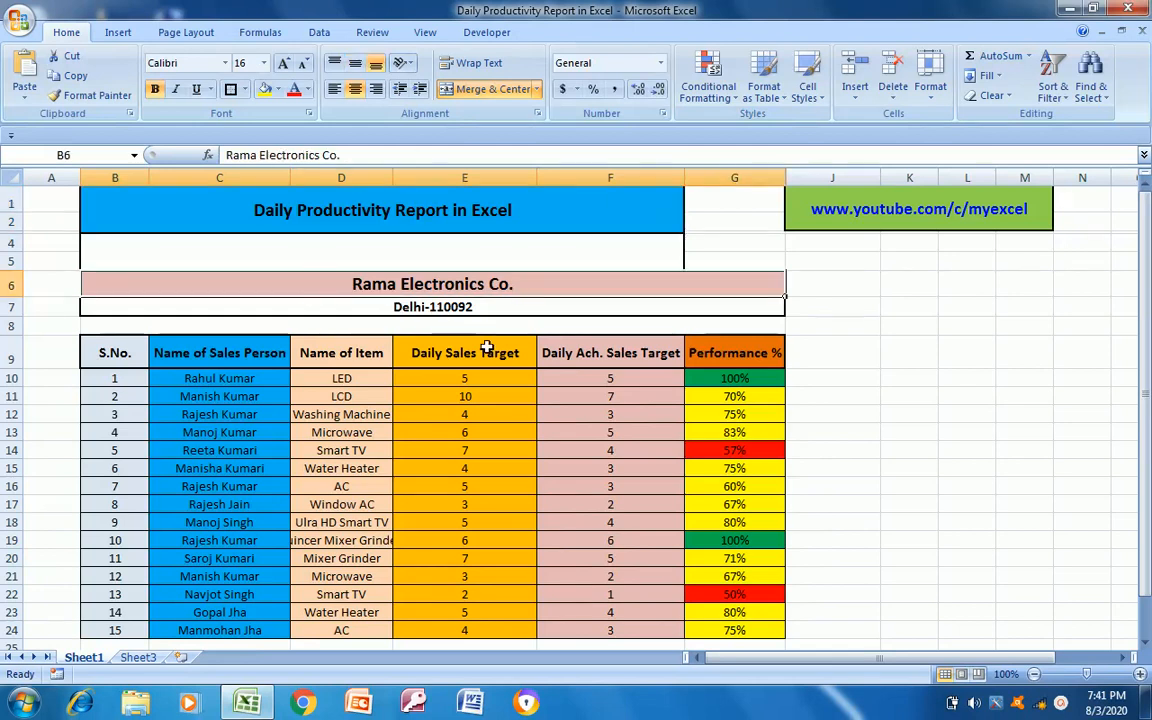
click(187, 374)
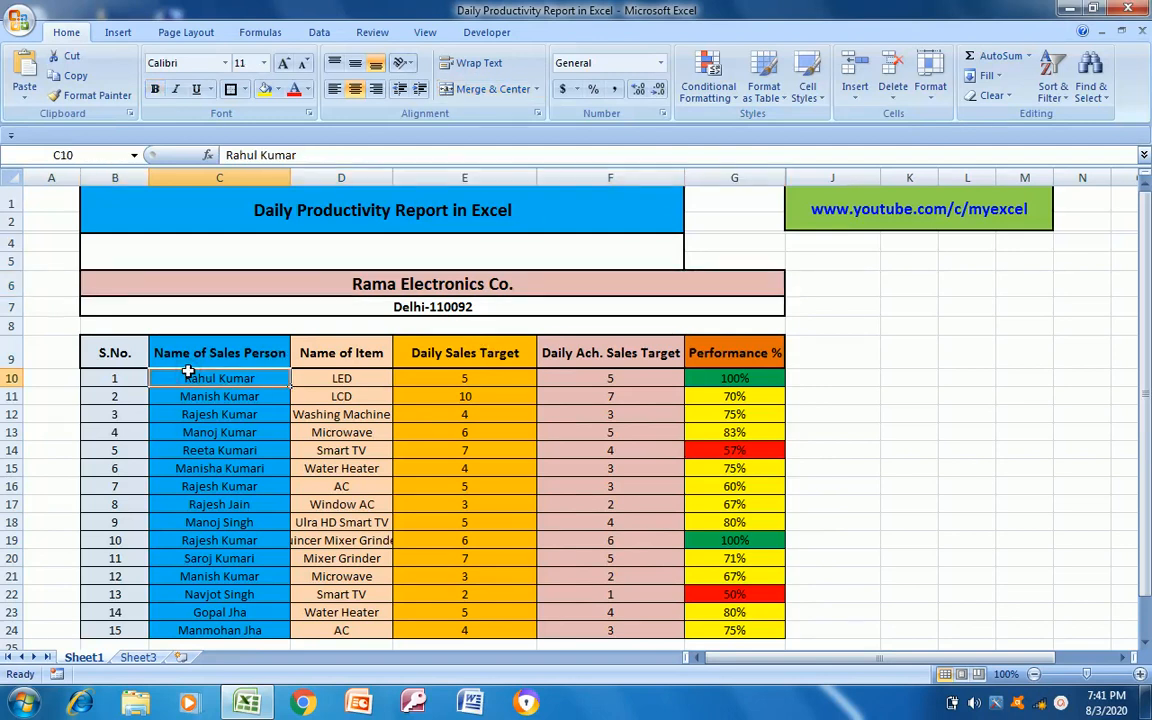
key(ctrl+shift+Down)
key(Right)
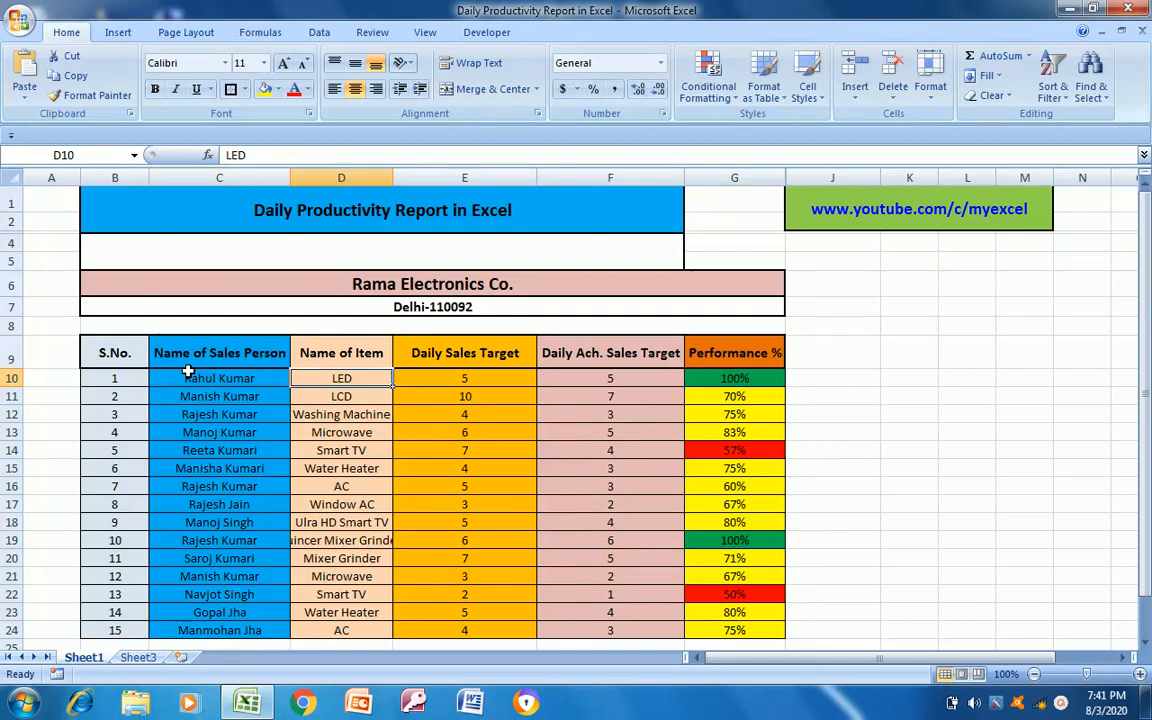
key(ctrl+shift+Down)
key(Right)
key(Left)
key(Right)
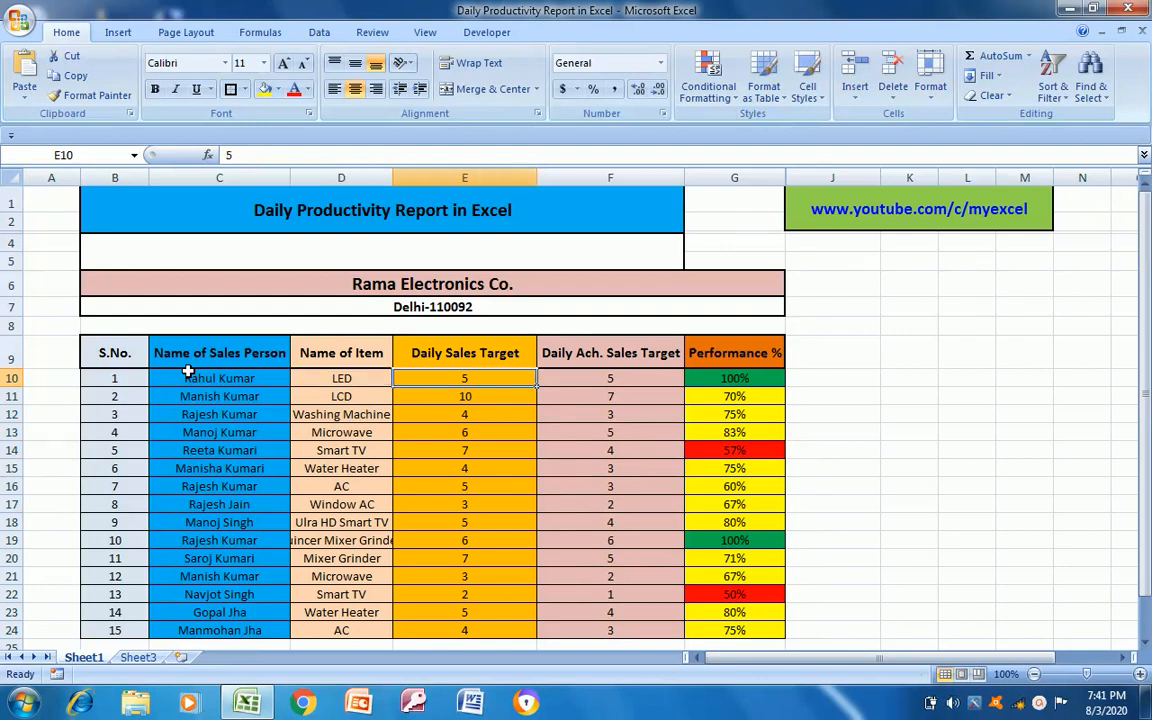
key(Right)
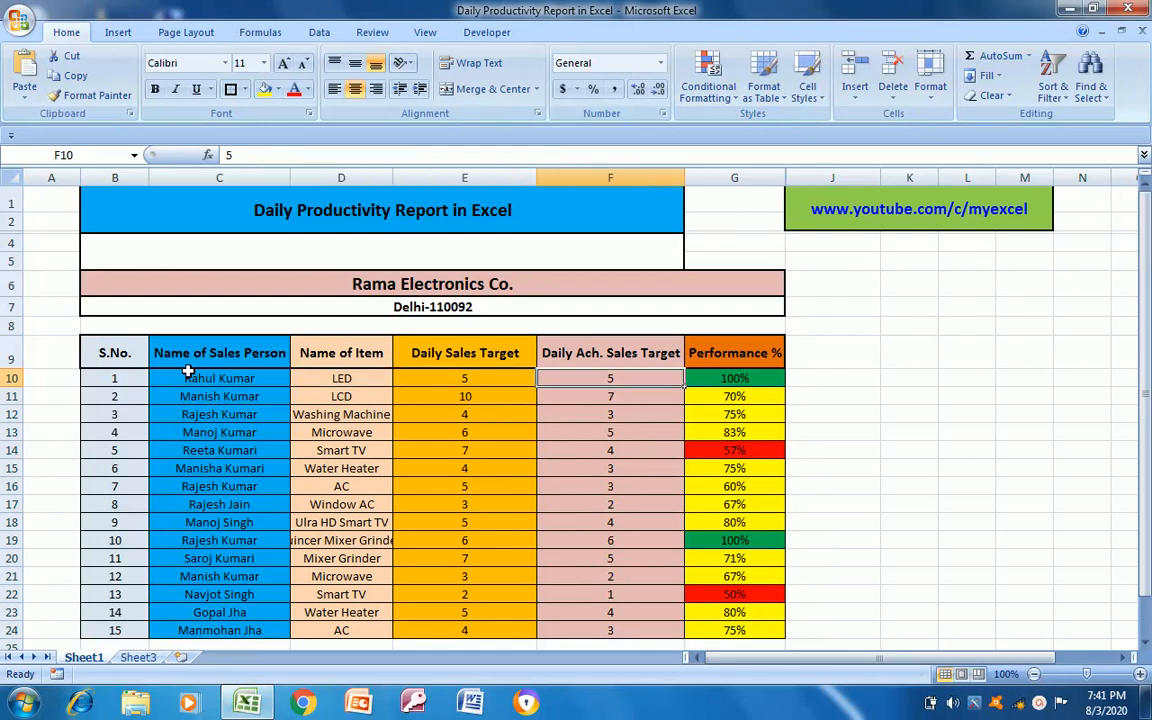
key(Up)
key(Down)
key(ctrl+Down)
key(Right)
key(ctrl+Up)
key(Down)
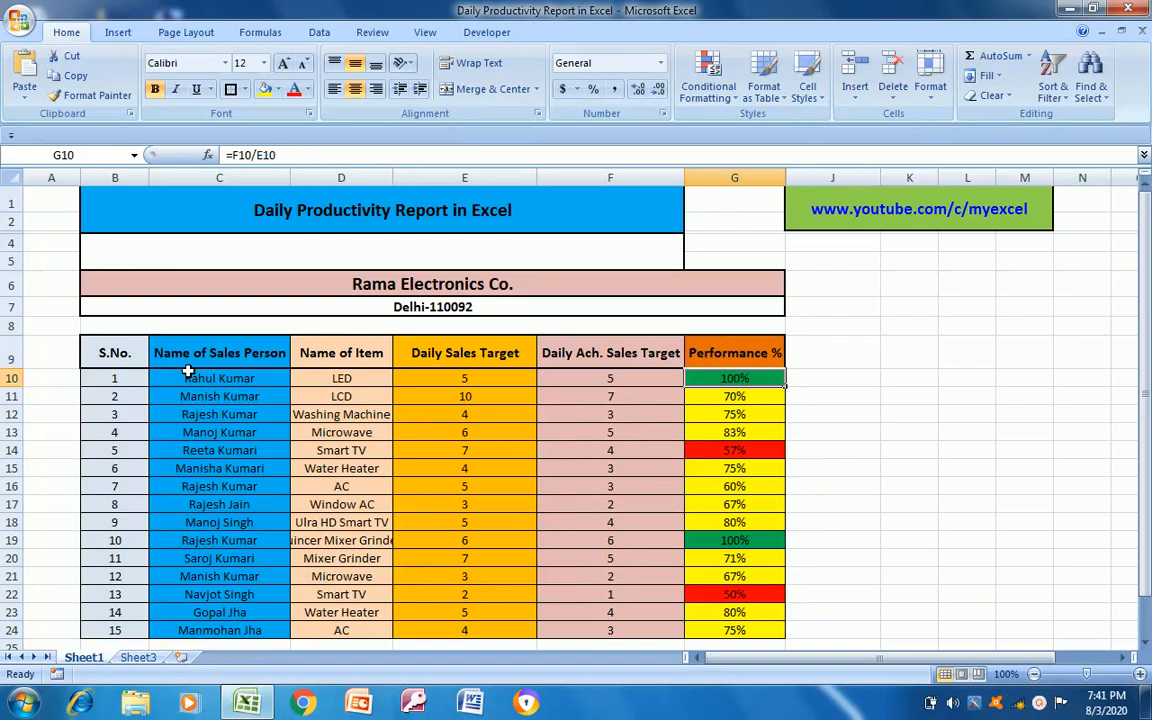
Inspect the formulas in the first rows of the Performance % column
key(Left)
key(Right)
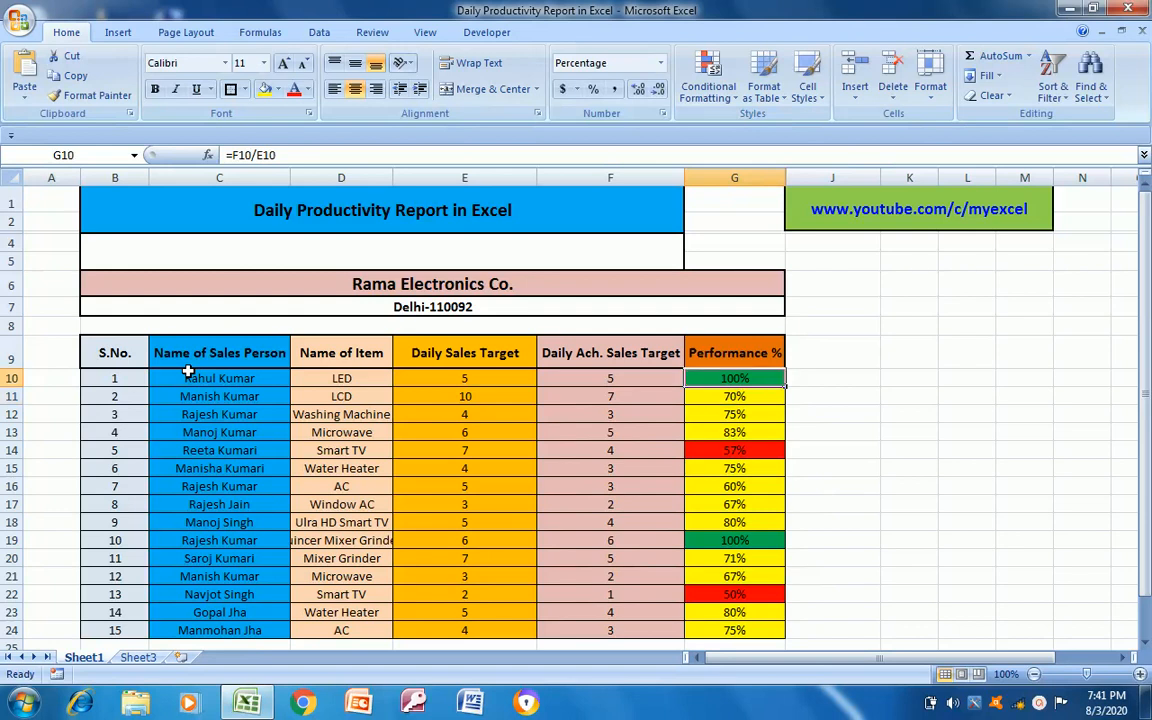
key(Down)
key(Down)
key(Down)
key(Down)
key(Up)
key(Up)
key(Up)
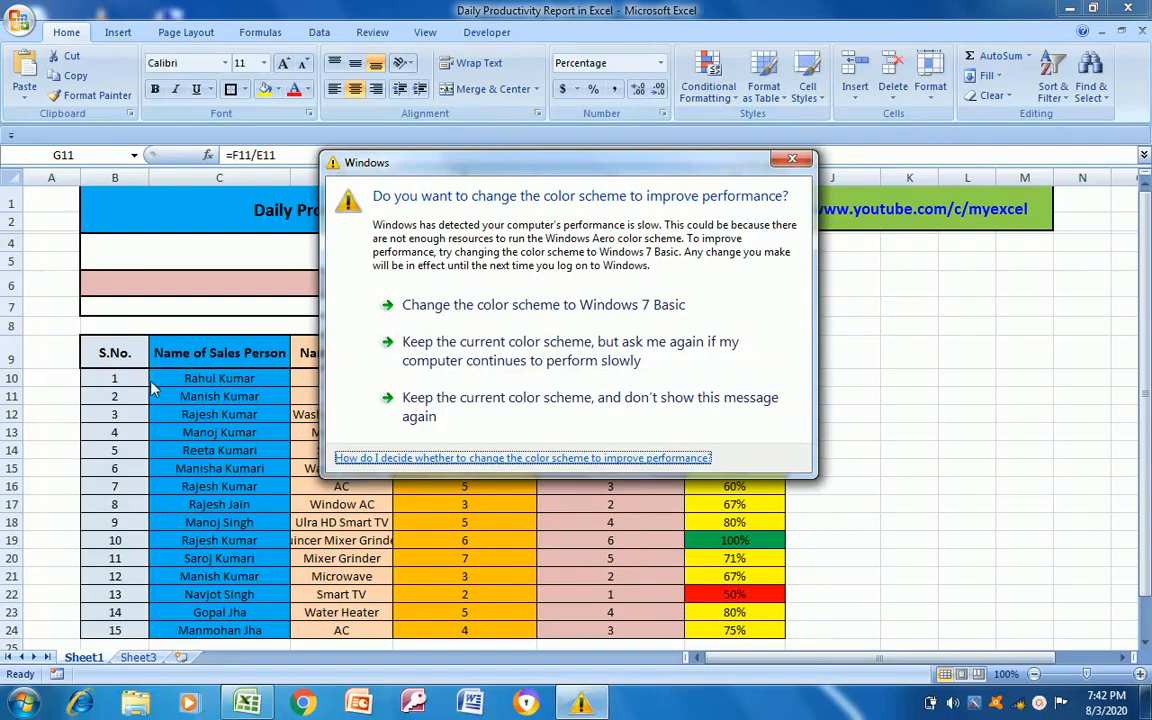
Change the Windows color scheme to Windows 7 Basic
click(466, 315)
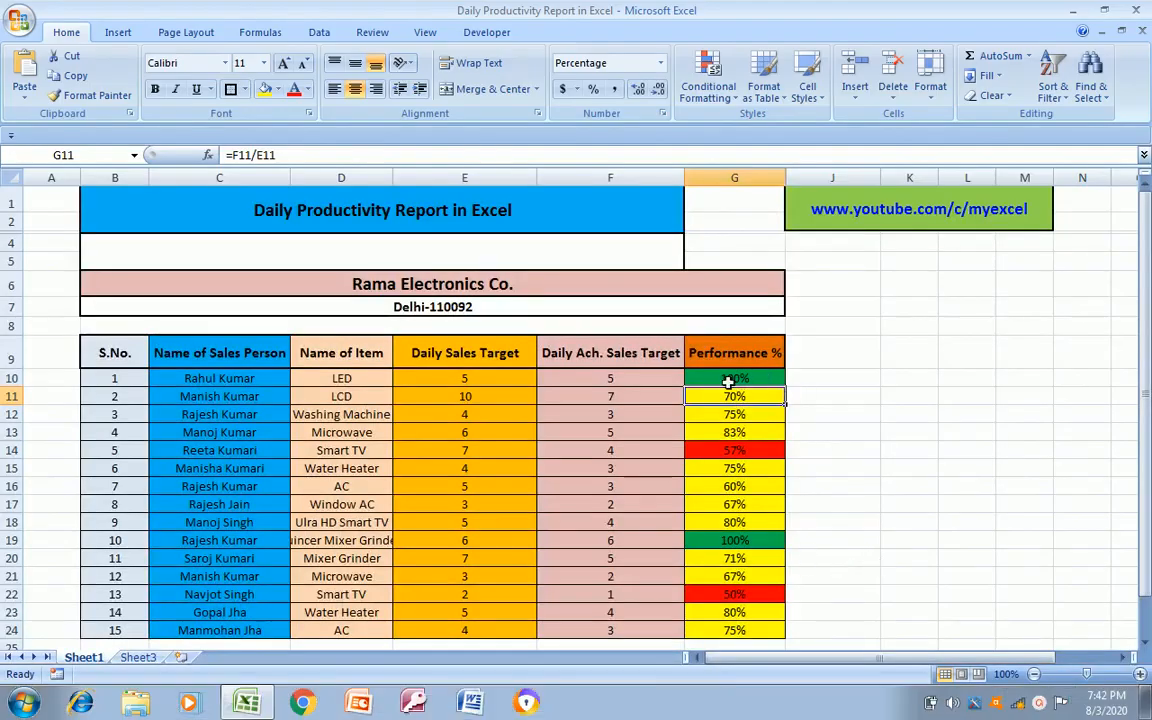
Examine the Performance % values and their color coding in rows 10 to 14
click(732, 379)
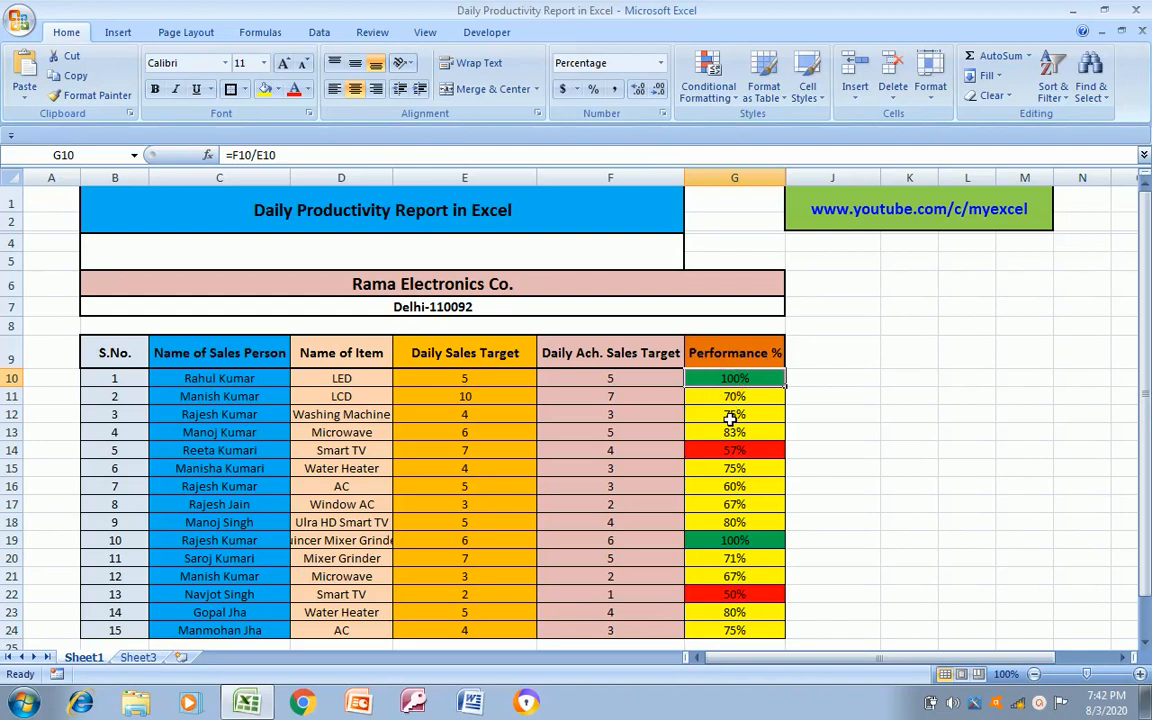
click(731, 420)
key(Up)
key(Left)
key(Right)
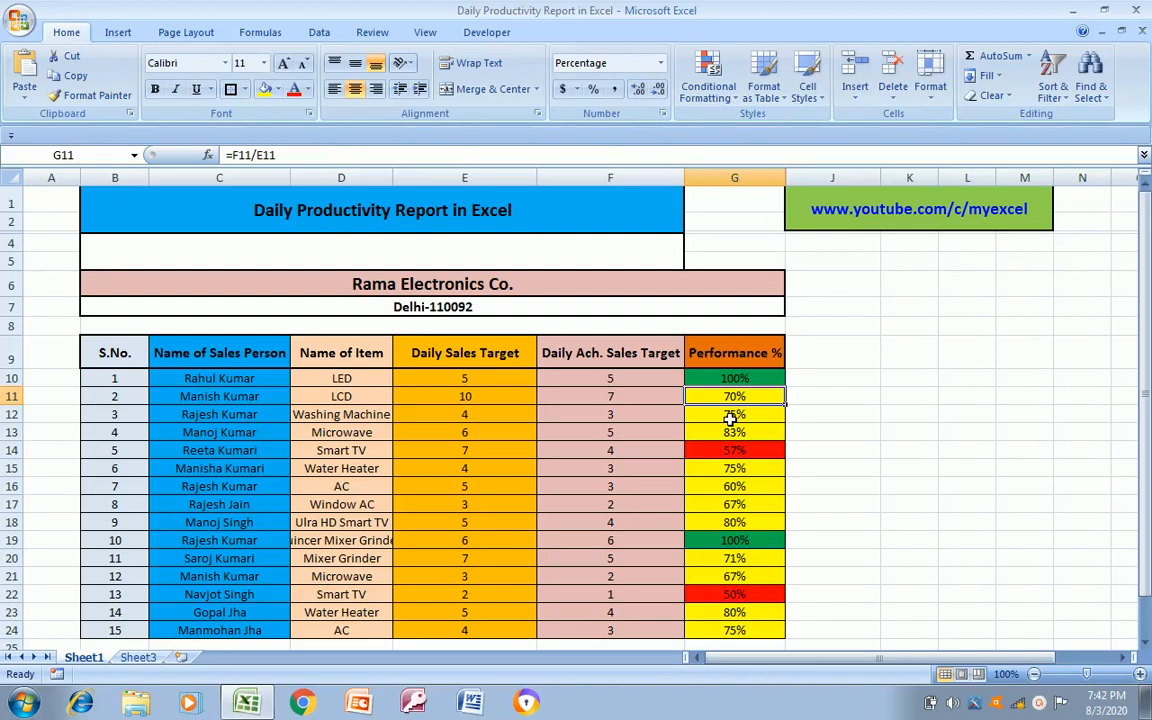
key(Down)
key(Down)
key(Down)
key(Down)
key(Up)
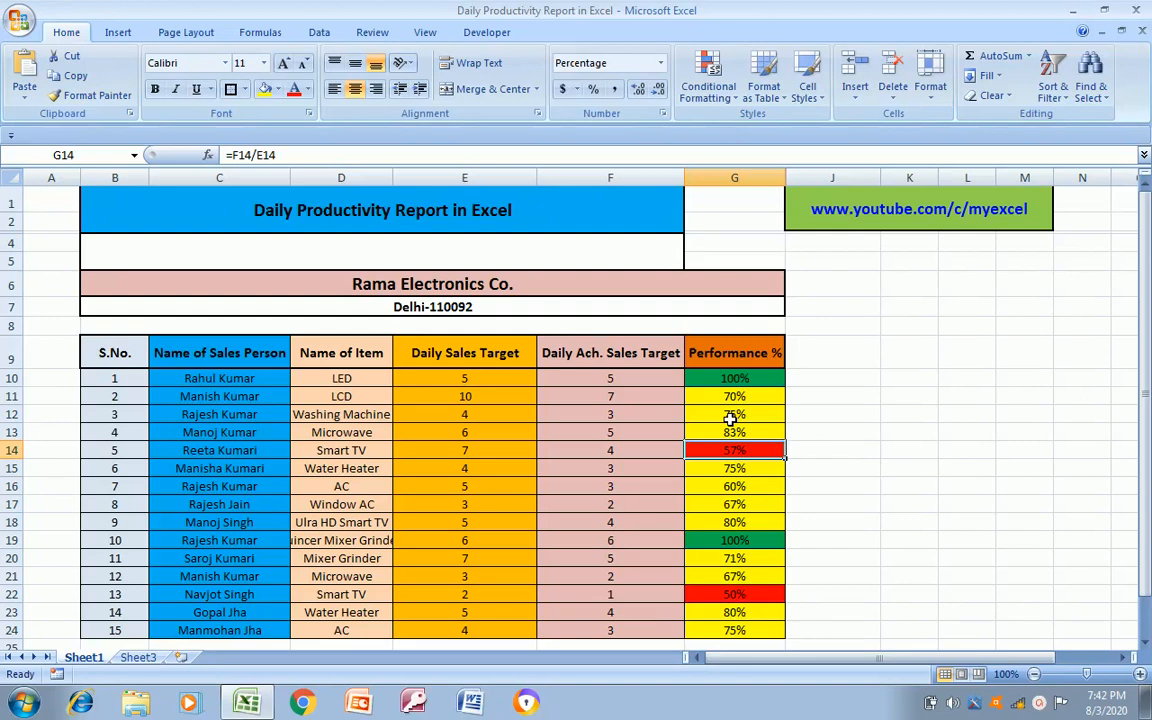
key(Up)
key(Up)
key(Up)
key(Up)
key(Up)
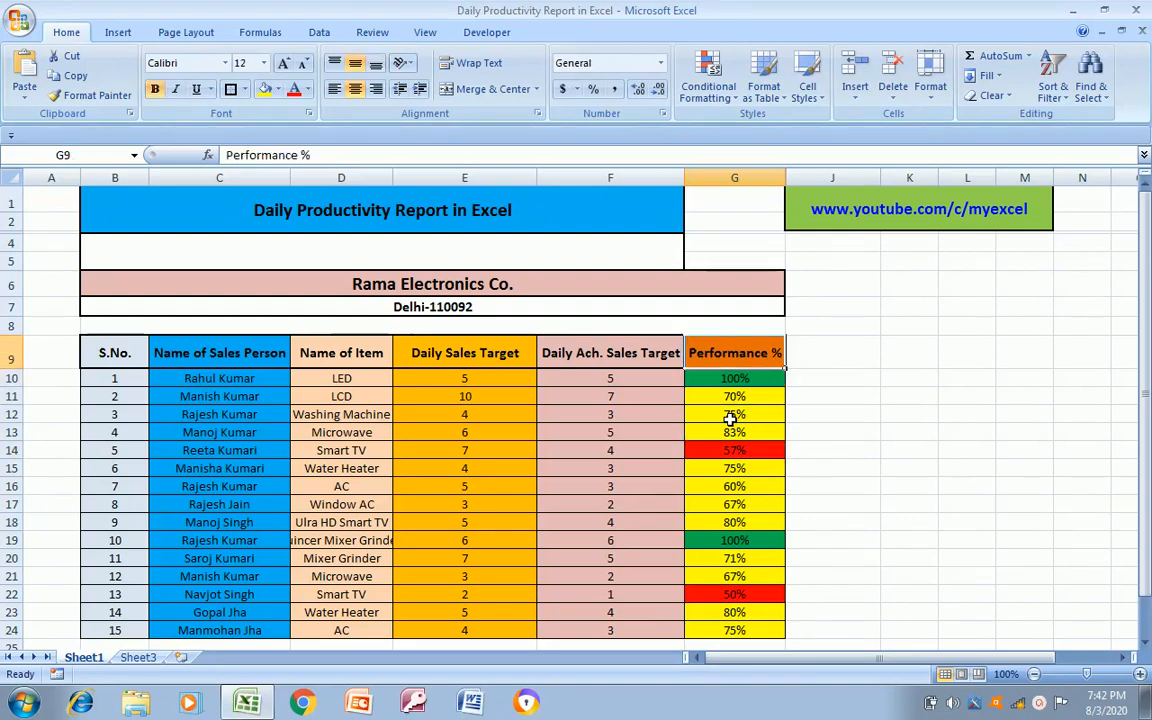
Review the table's column headers in row 9 and the first record's fields beneath them
key(Left)
key(Left)
key(Left)
key(Left)
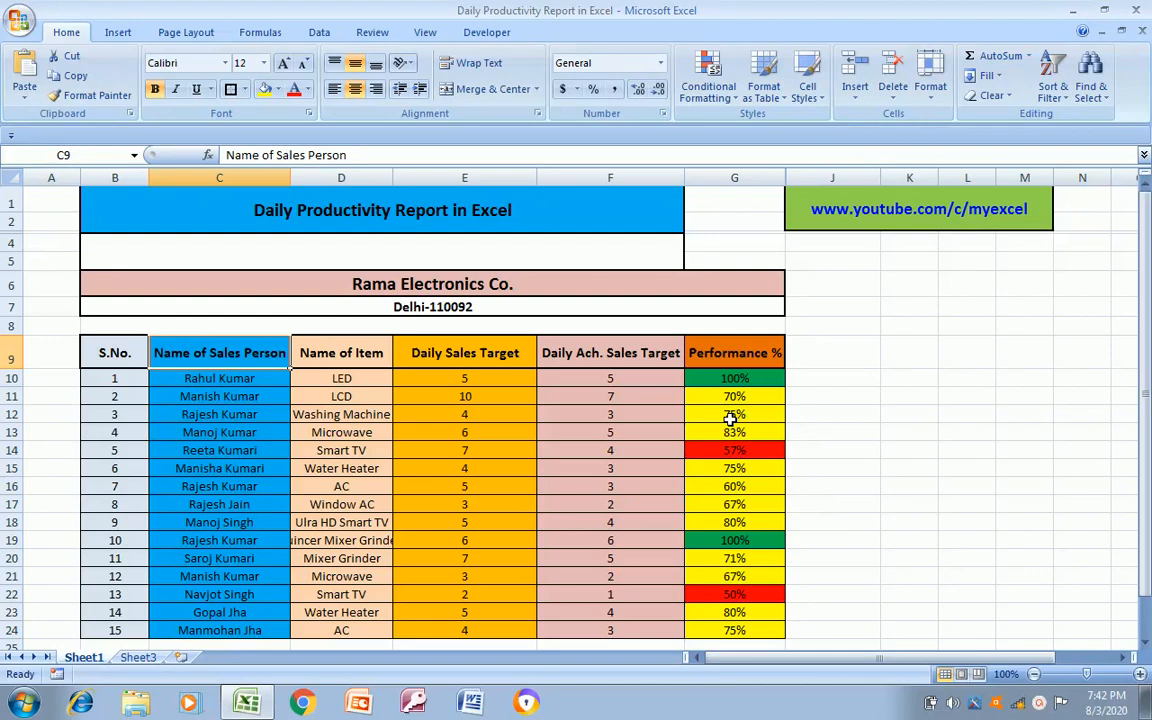
key(Right)
key(Right)
key(Right)
key(Right)
key(Left)
key(Left)
key(Left)
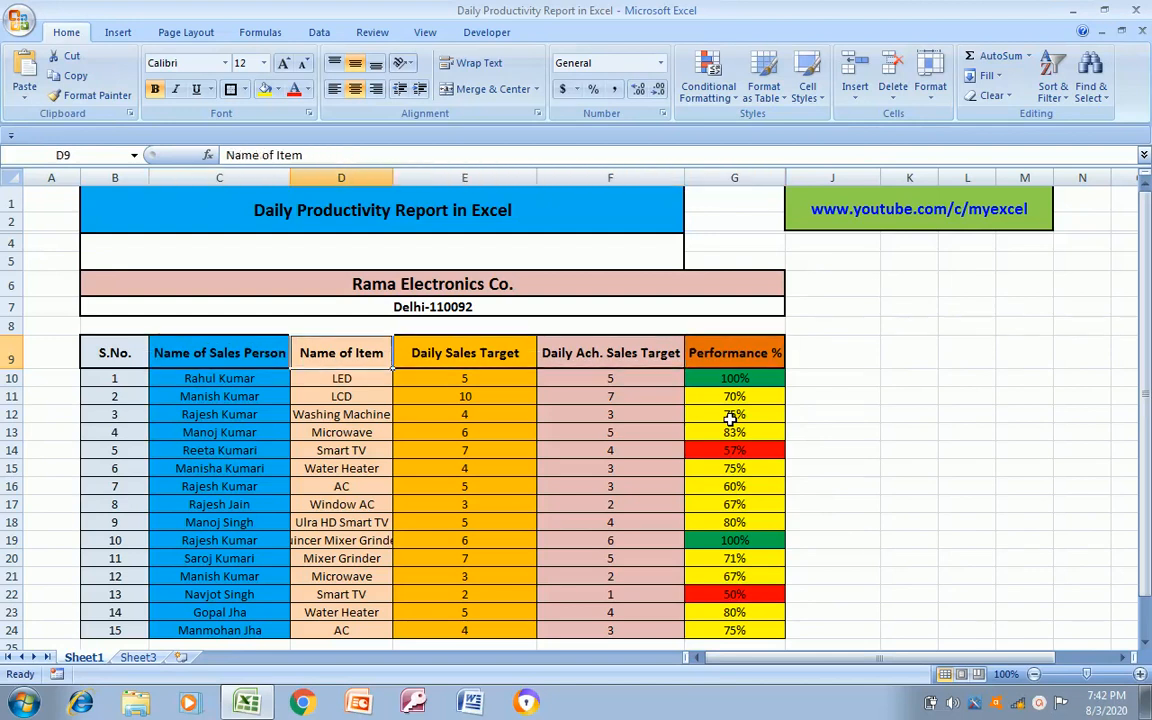
key(Left)
key(Left)
key(Right)
key(Right)
key(Right)
key(Down)
key(Left)
key(Left)
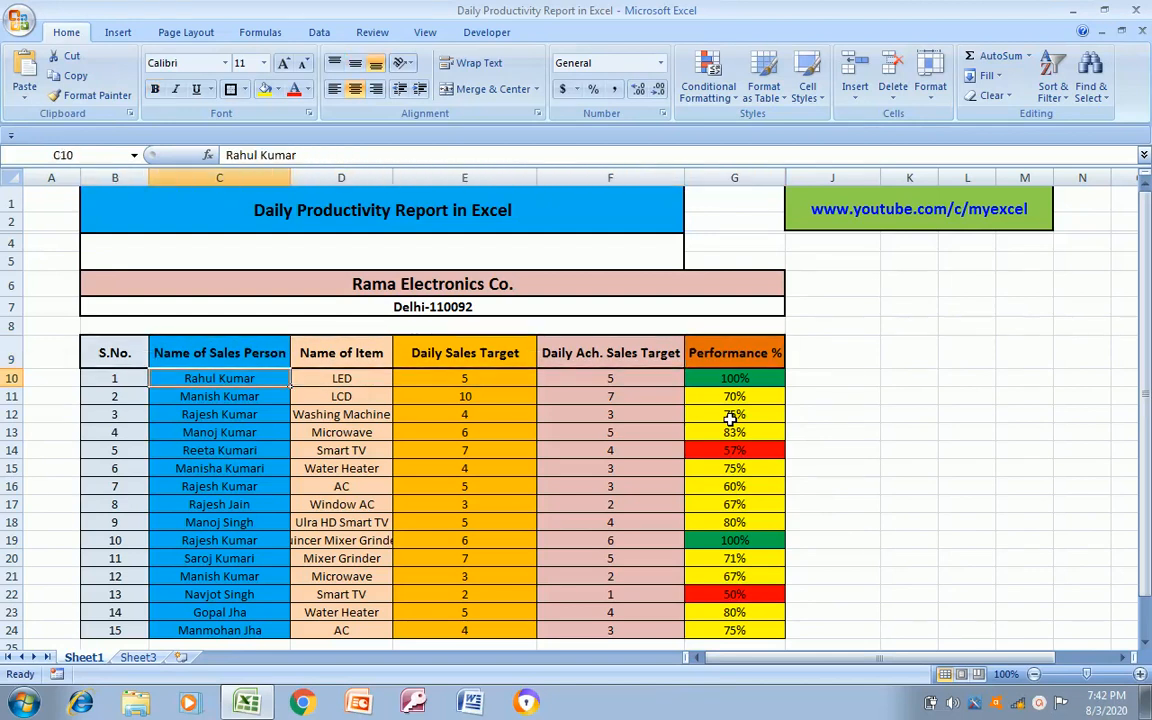
key(Left)
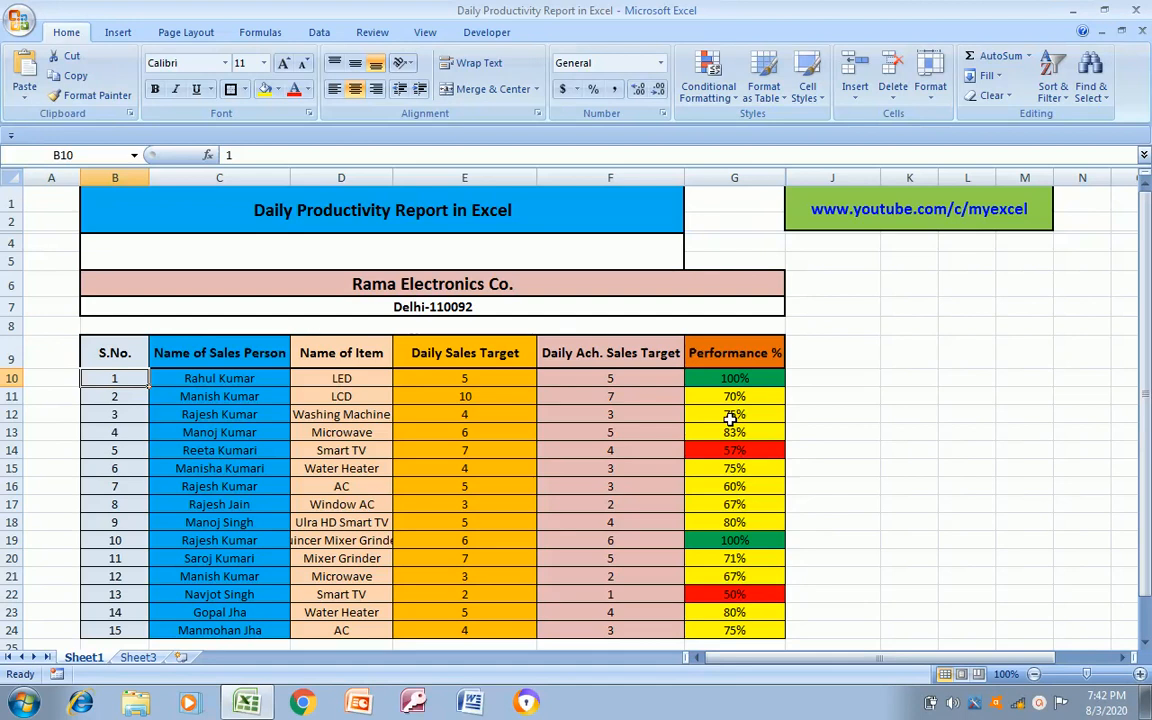
key(Right)
key(Left)
key(Right)
key(Right)
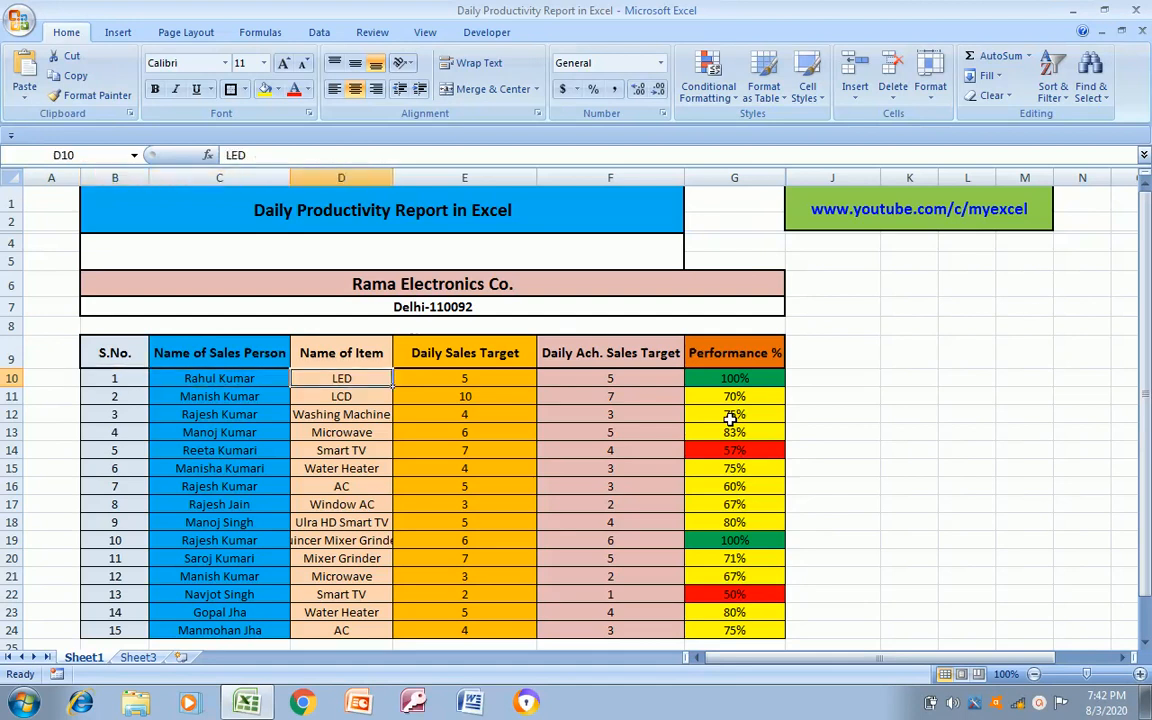
Clear the contents of E10:G24 under Daily Sales Target, Daily Ach. Sales Target and Performance %
key(Right)
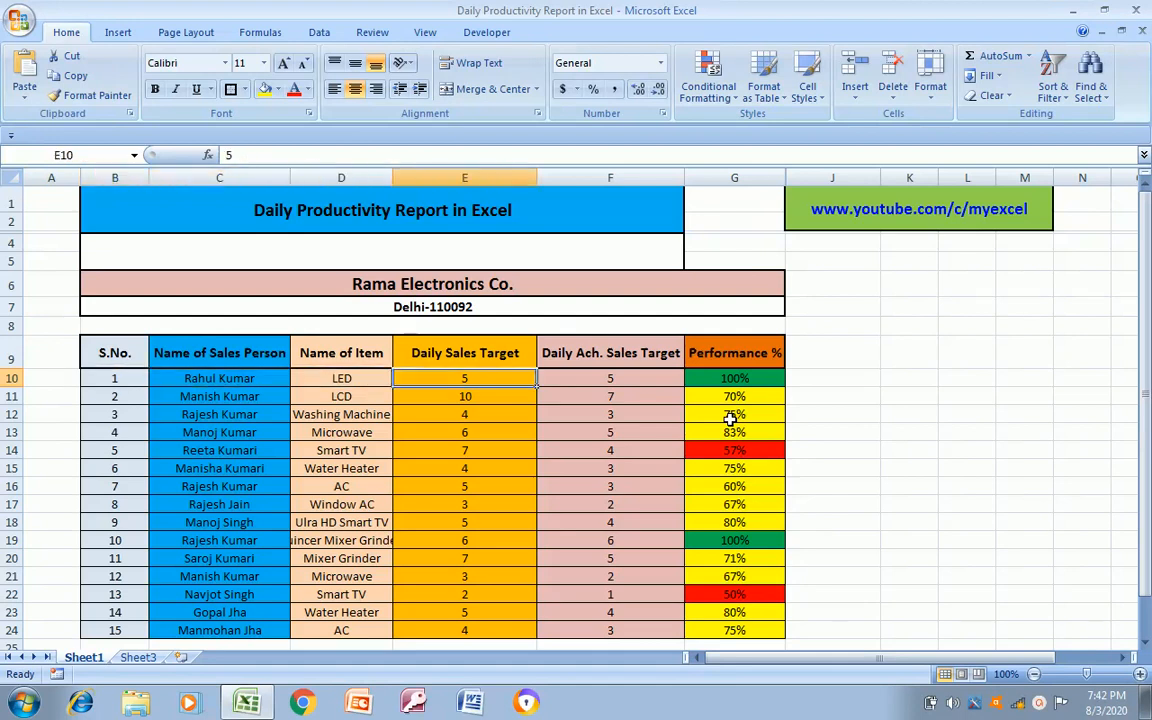
key(shift+Right)
key(ctrl+shift+Down)
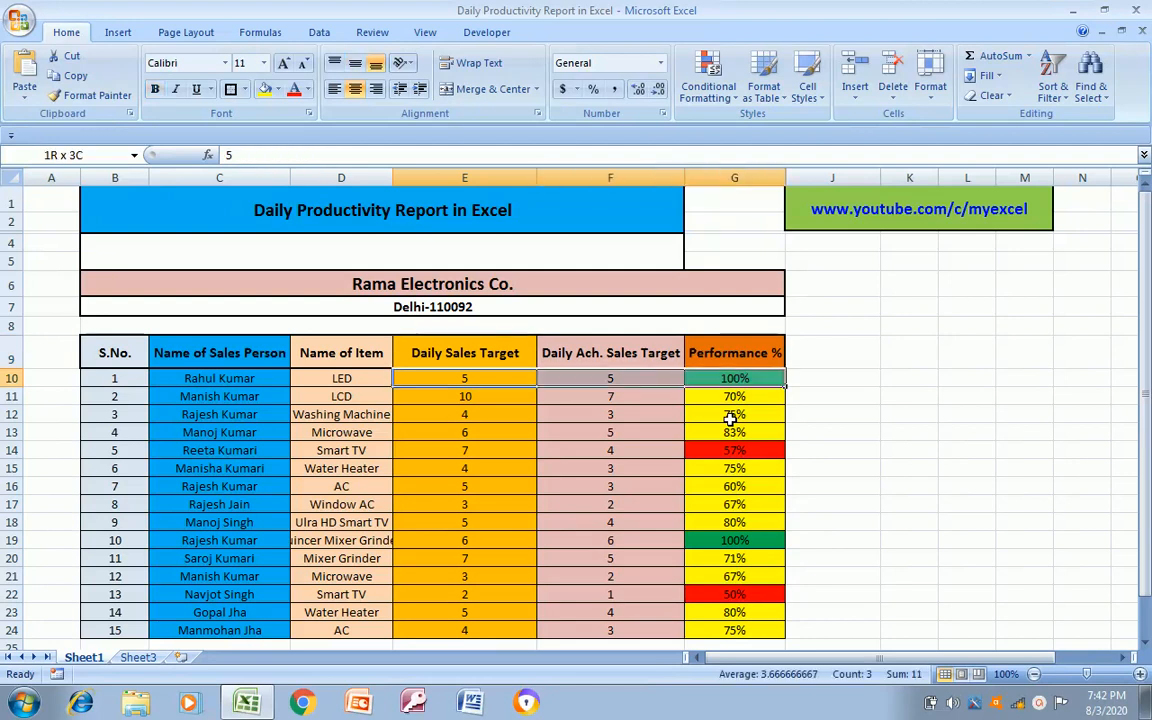
key(shift+Right)
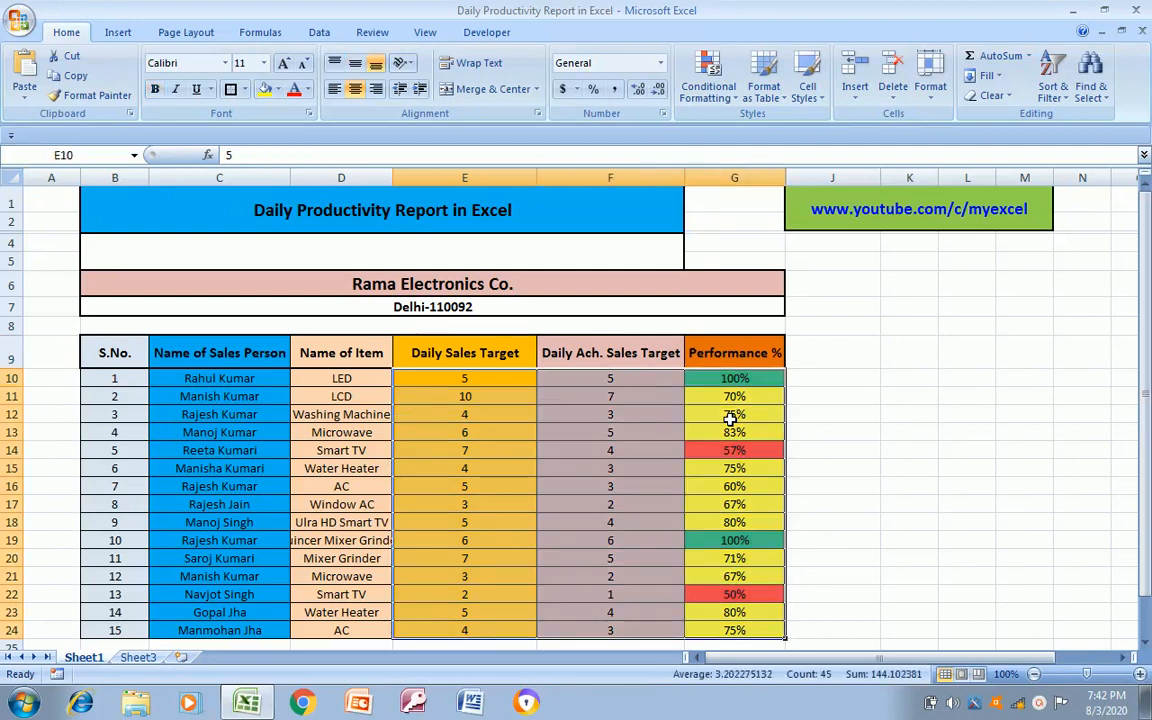
key(Delete)
key(Down)
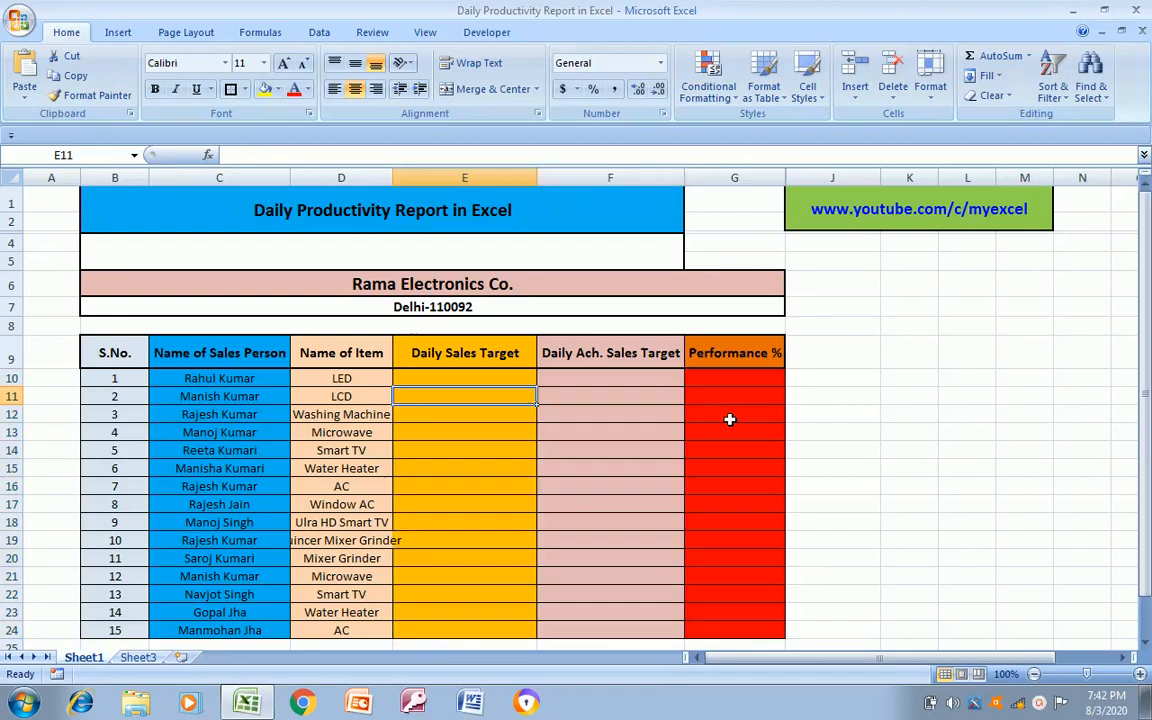
key(Up)
key(Right)
key(Right)
key(Left)
key(Left)
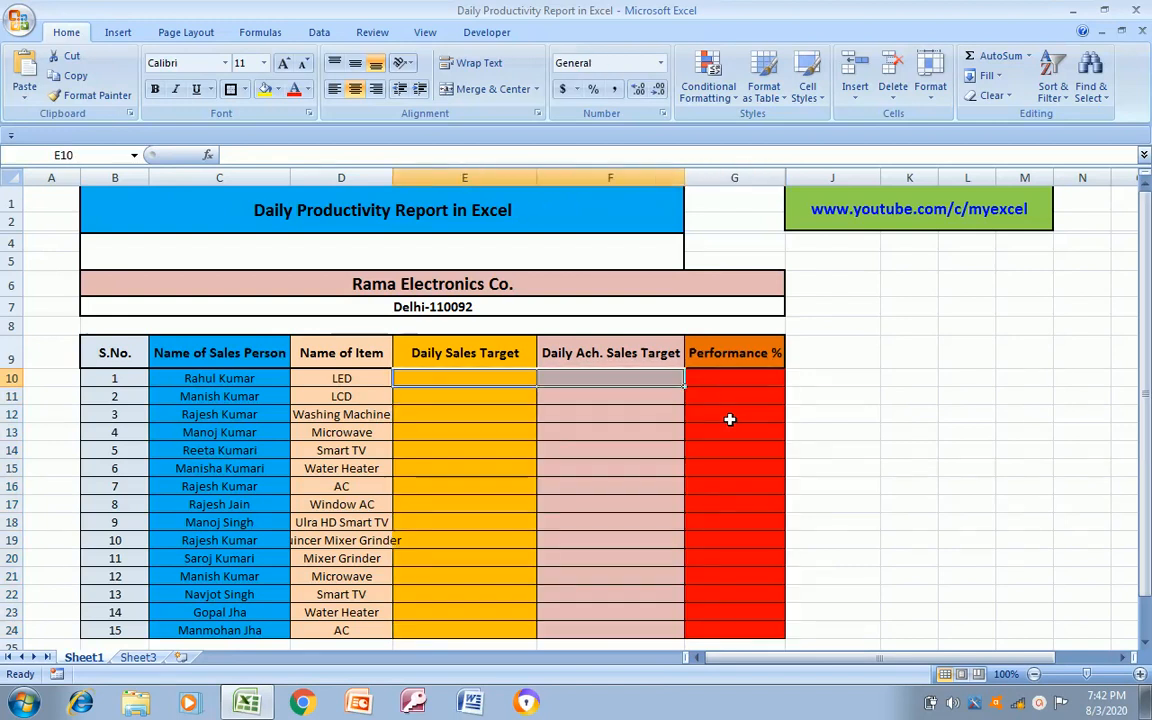
key(Left)
key(Left)
key(Left)
key(shift+Right)
key(shift+Right)
key(ctrl+shift+Right)
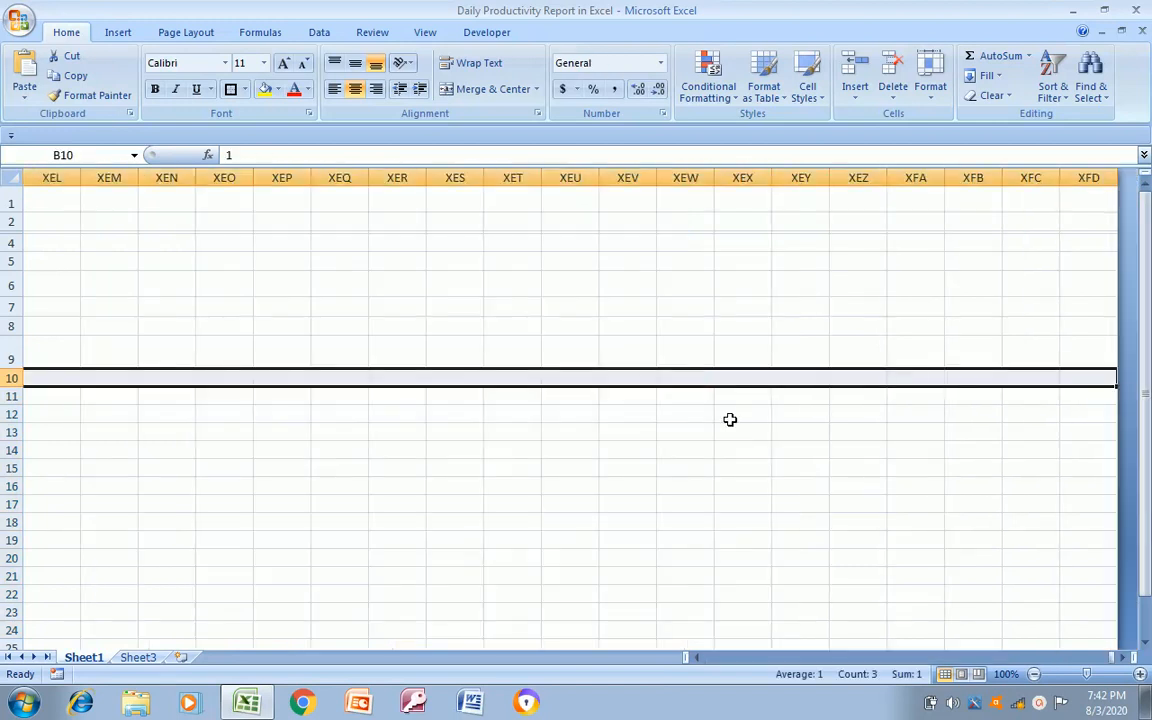
key(Left)
key(Right)
key(Right)
key(Left)
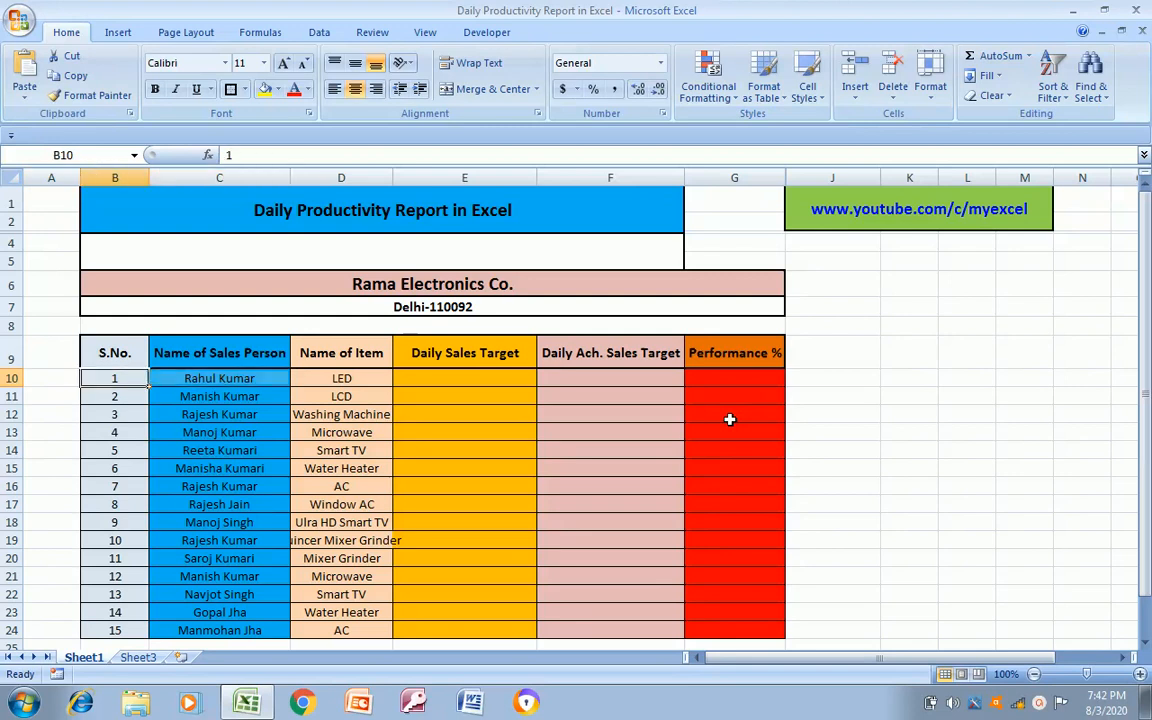
Clear the conditional formatting rules from the table body B10:G24
key(shift+Right)
key(shift+Right)
key(shift+Right)
key(shift+Right)
key(shift+Right)
key(shift+Down)
key(shift+Down)
key(shift+Down)
key(shift+Down)
key(shift+Down)
key(shift+Down)
key(shift+Down)
key(shift+Down)
key(shift+Down)
key(shift+Down)
key(shift+Down)
key(shift+Down)
key(shift+Down)
key(shift+Down)
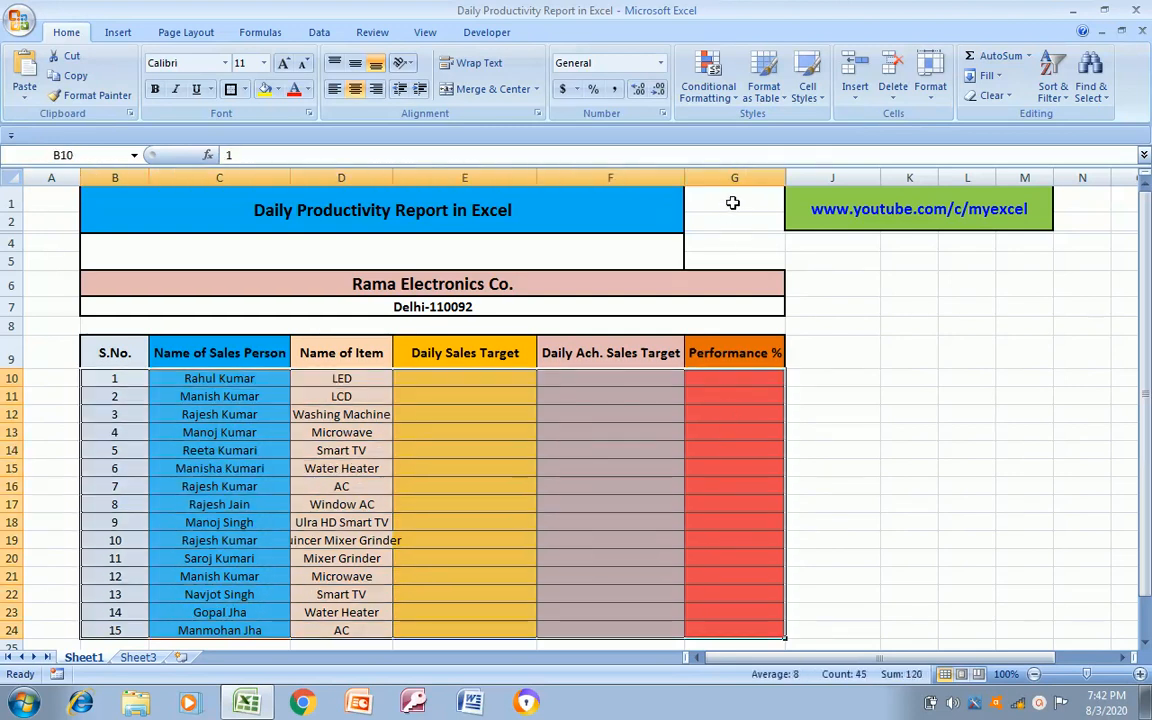
click(736, 100)
mouse_move(722, 337)
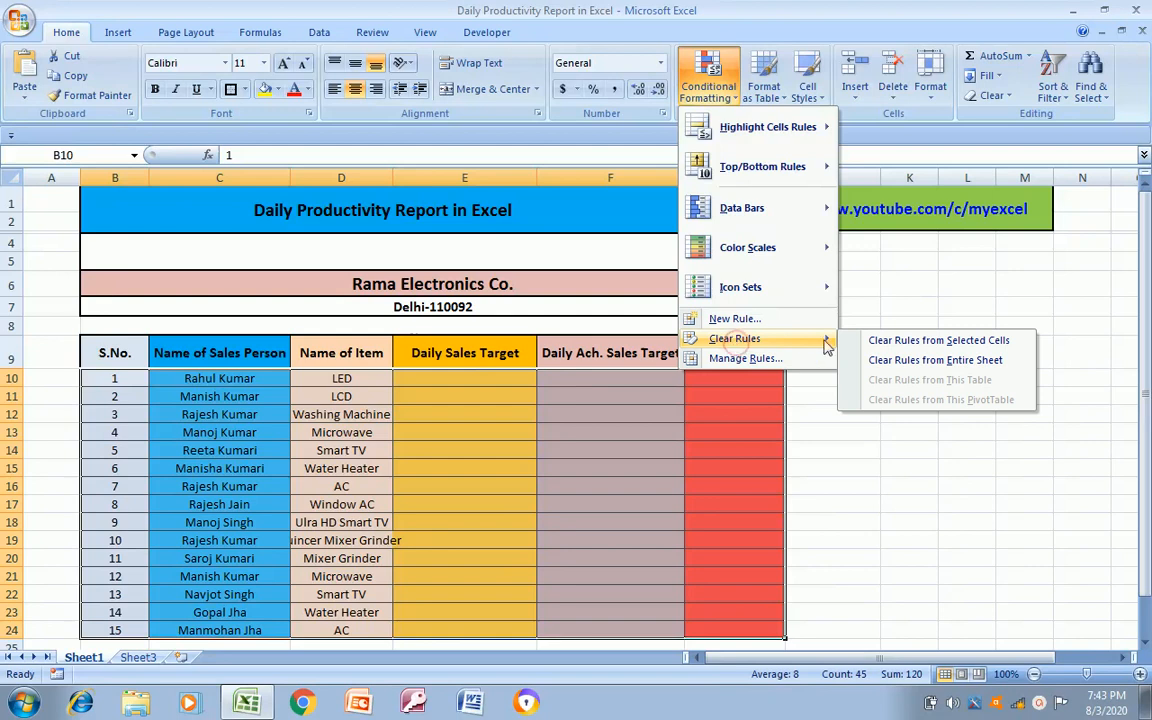
click(883, 341)
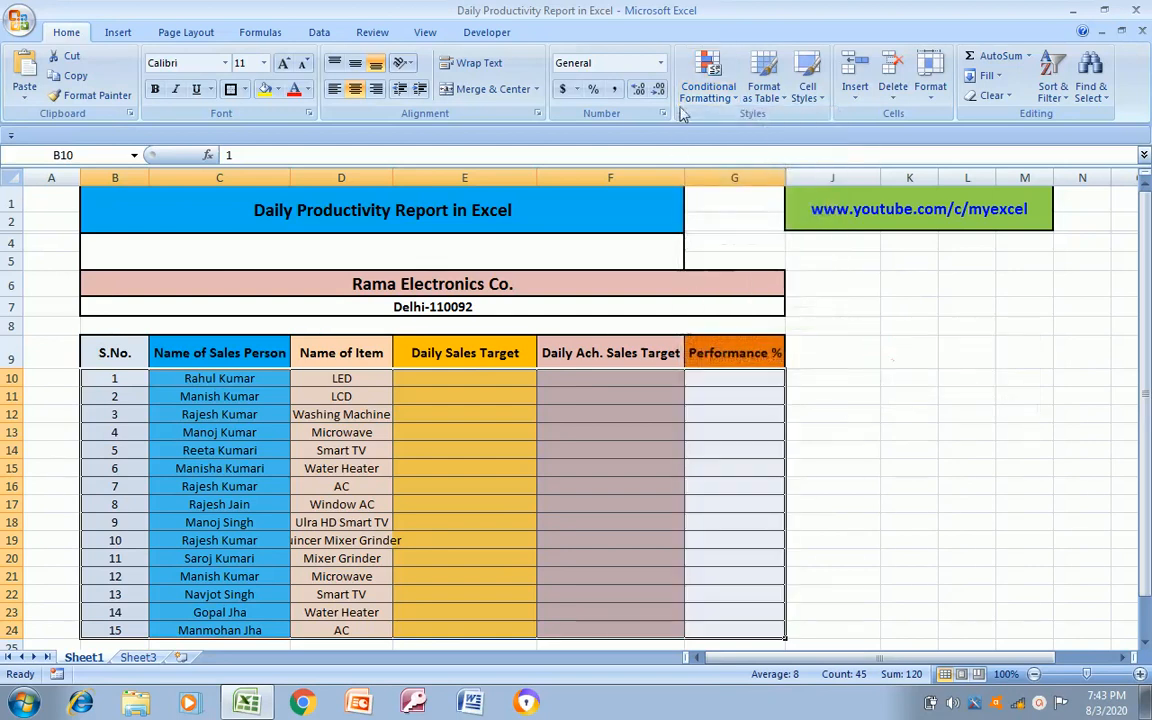
Clear all conditional formatting rules from the entire sheet
click(731, 100)
mouse_move(762, 127)
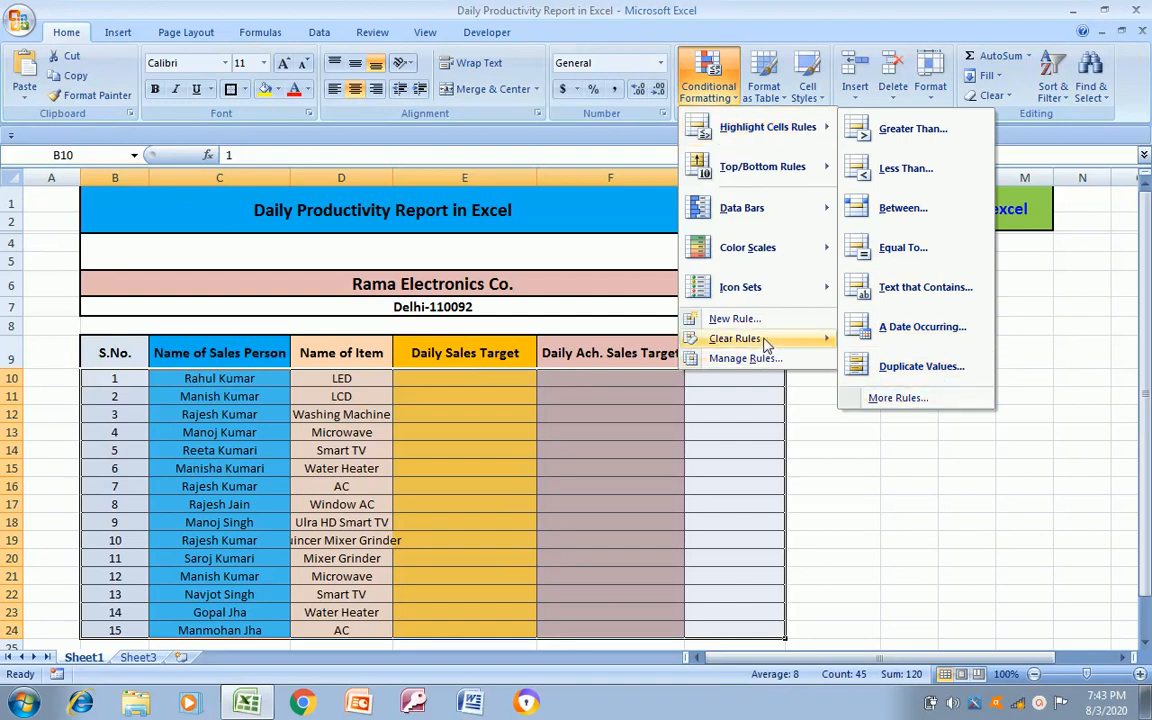
mouse_move(740, 338)
click(883, 362)
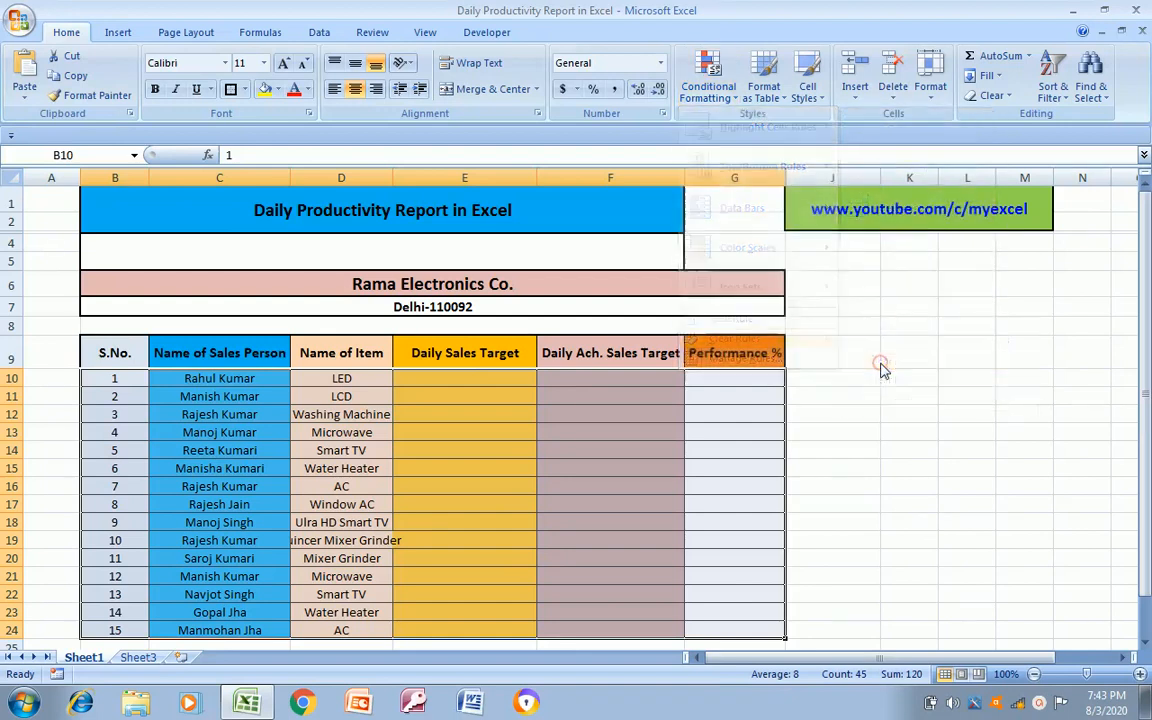
Clear the sales person names and item names from C10:D24
click(612, 399)
key(Left)
key(Left)
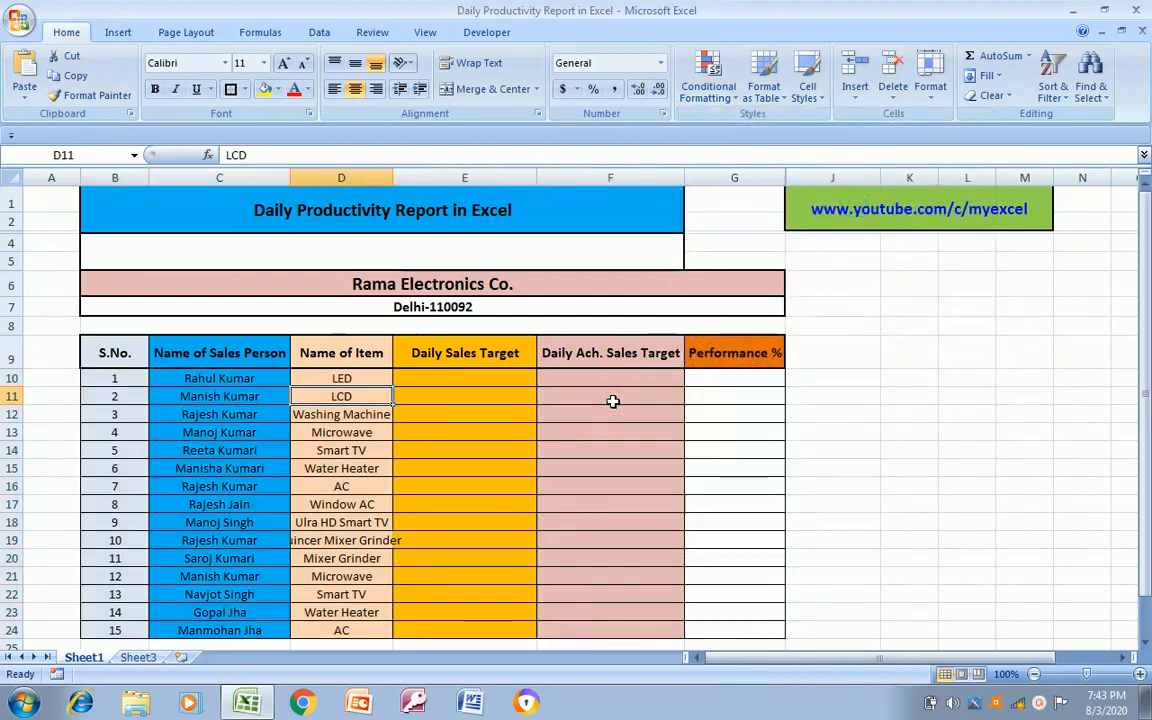
key(Left)
key(Up)
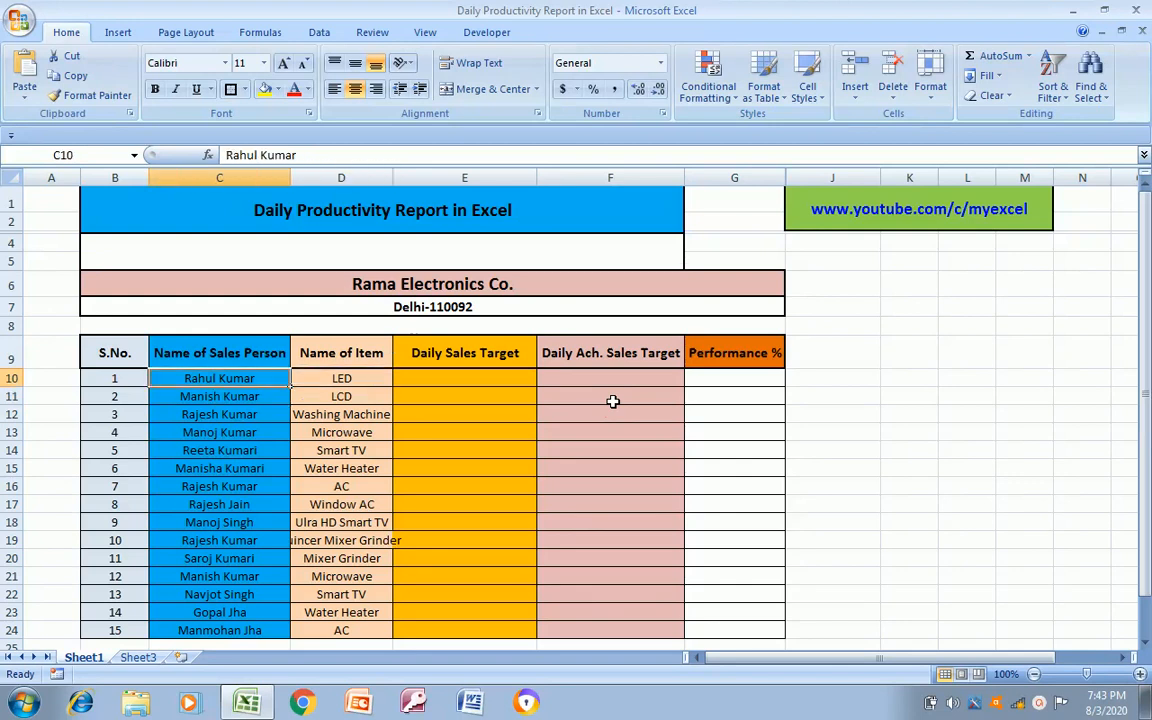
key(shift+Right)
key(ctrl+shift+Down)
key(Delete)
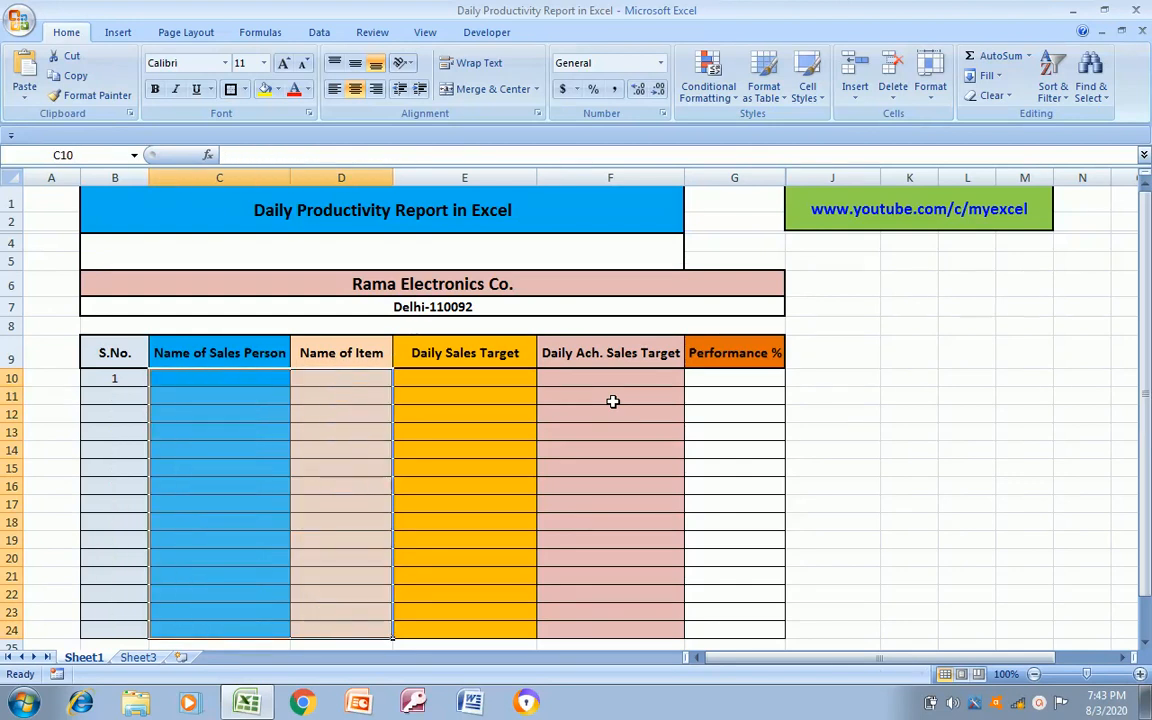
Empty the first S.No. cell, B10, and enter 1 as the serial number there
key(Down)
key(Up)
key(Left)
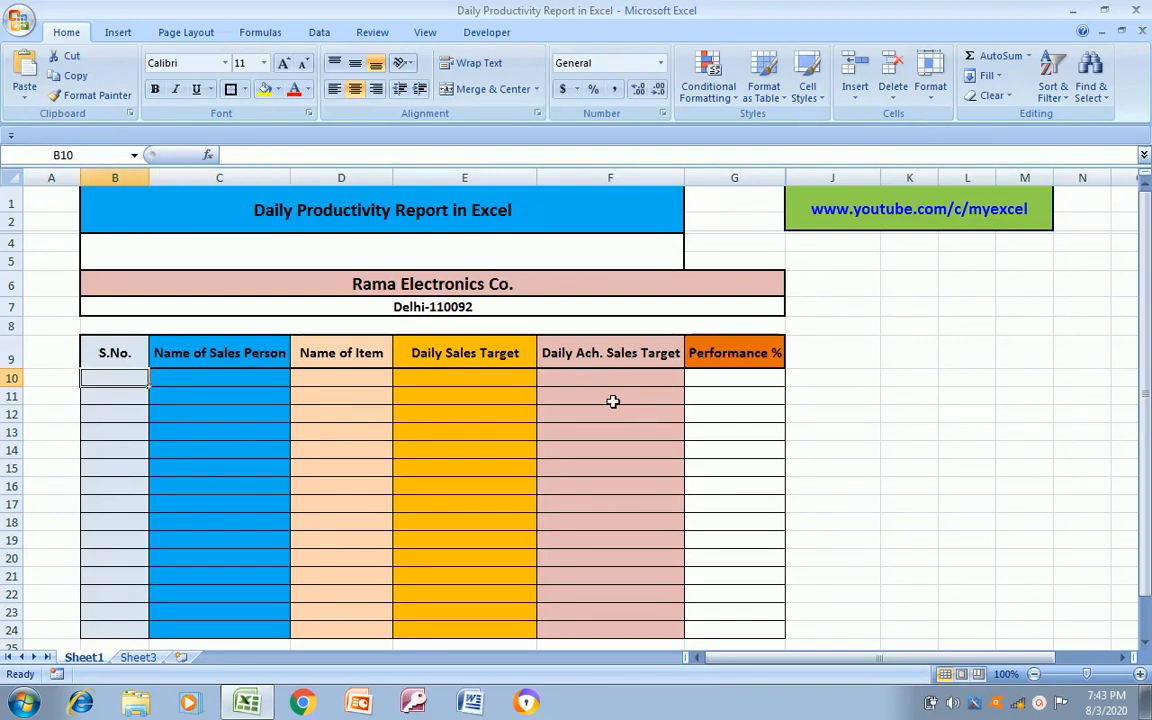
text(1)
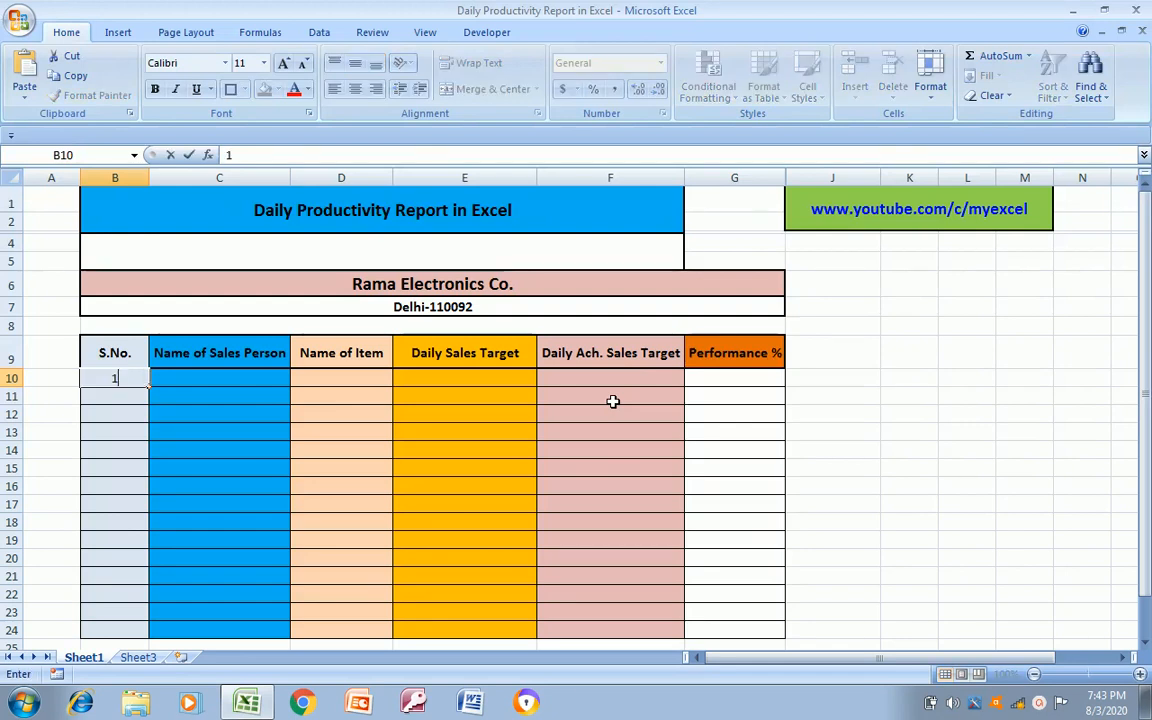
key(Tab)
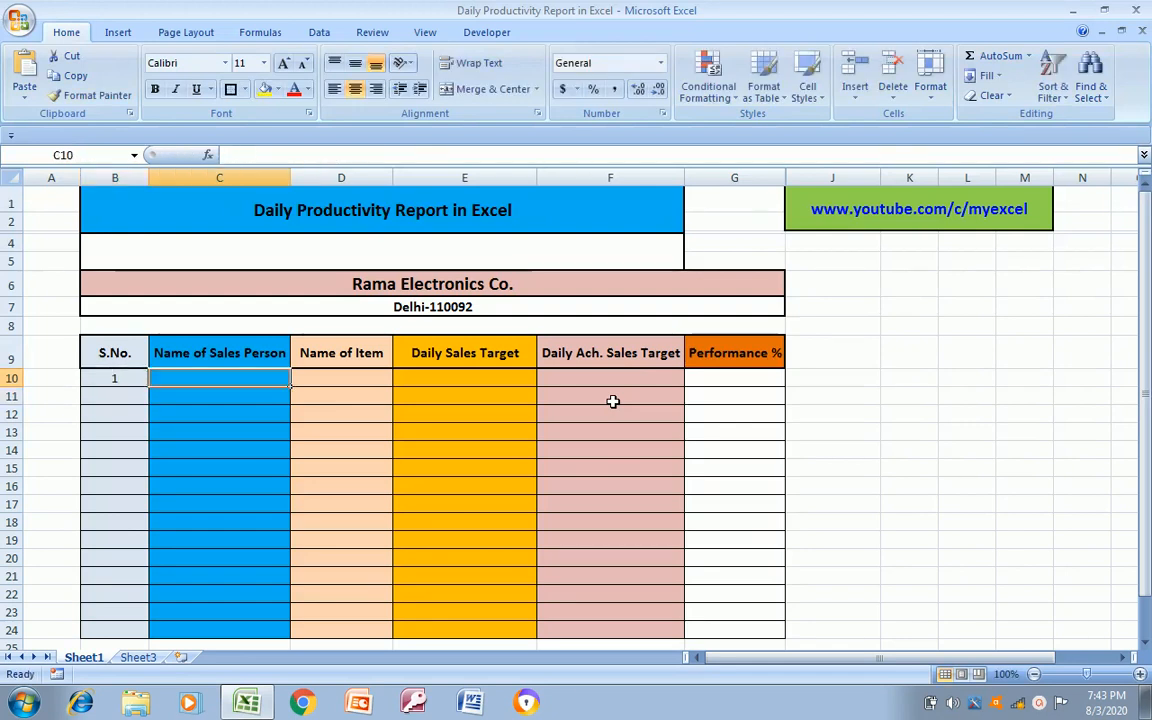
Enter the first sales person's full name in C10 and clear the serial number formula from B11
text(Ramesh)
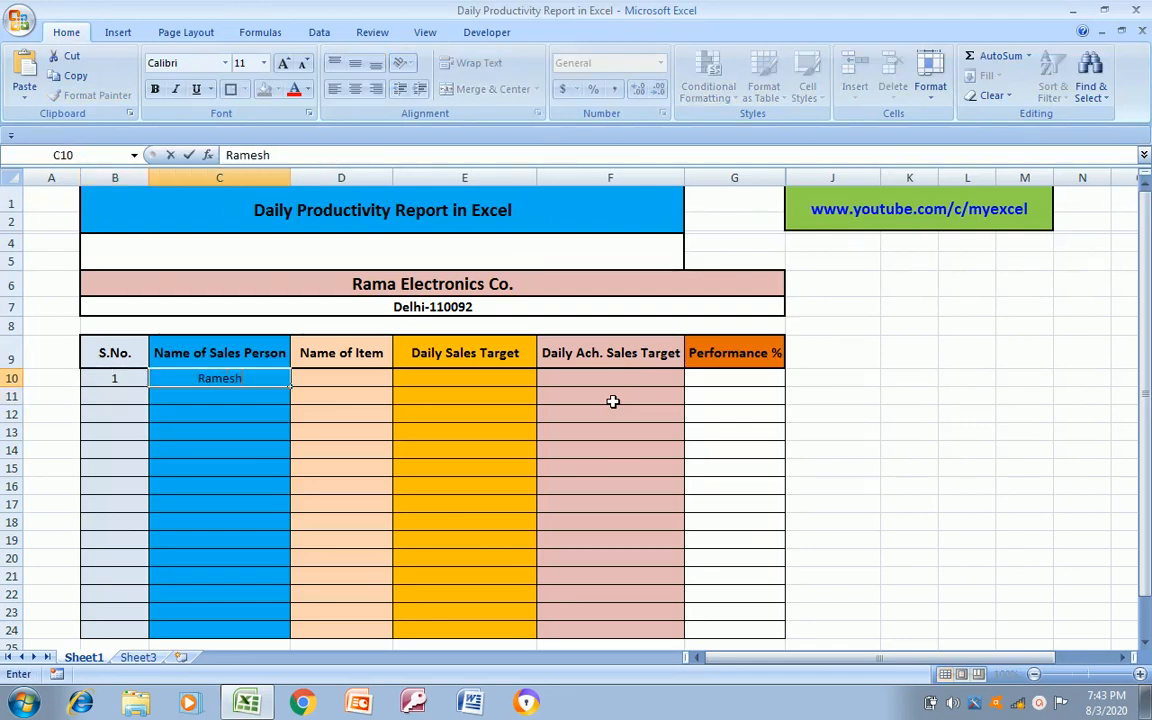
text( Kumar)
key(Return)
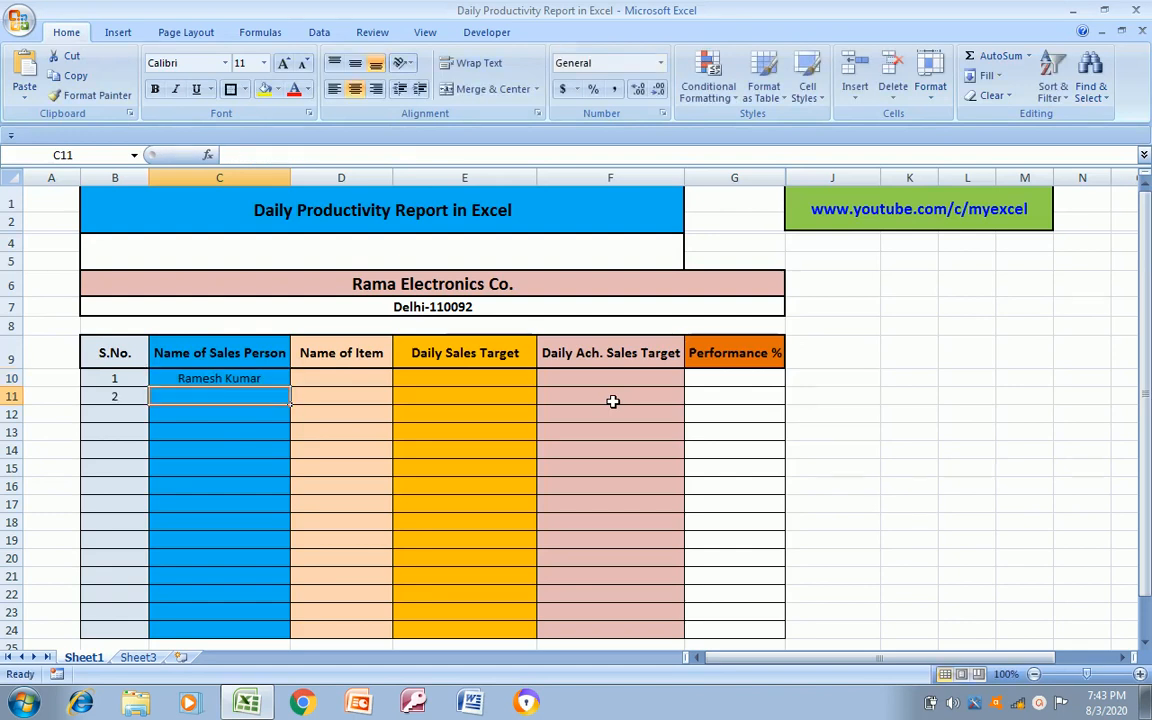
key(Left)
key(Delete)
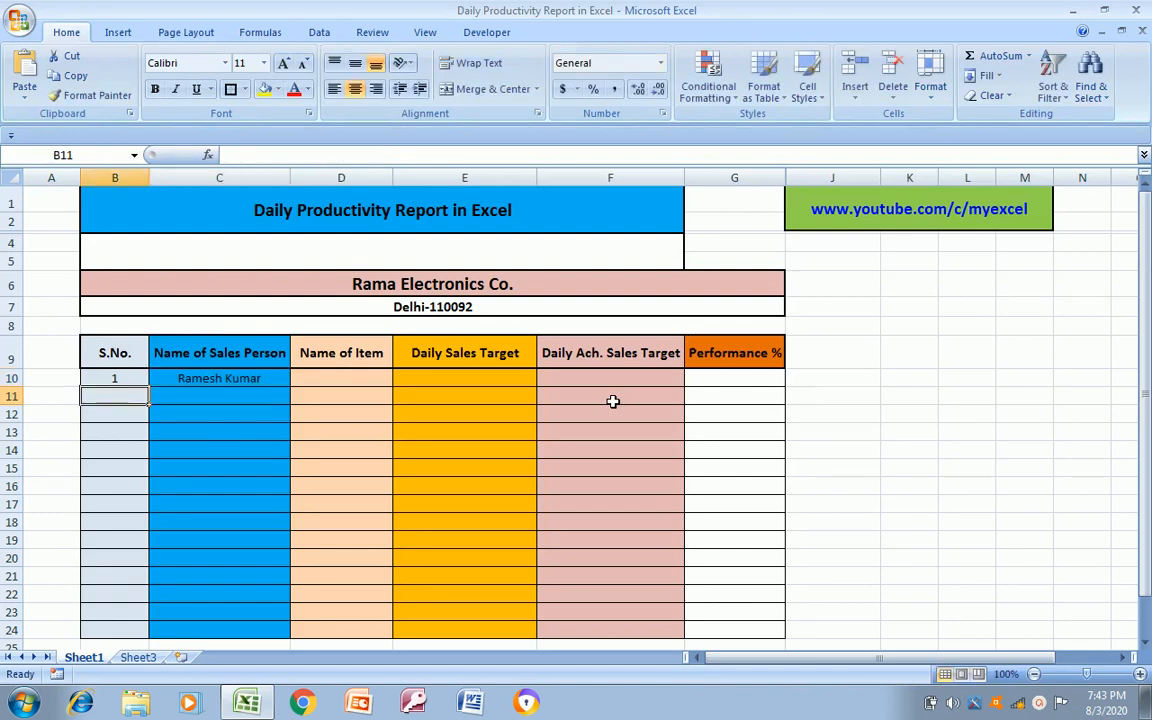
key(Right)
key(Left)
key(Up)
key(Down)
key(Down)
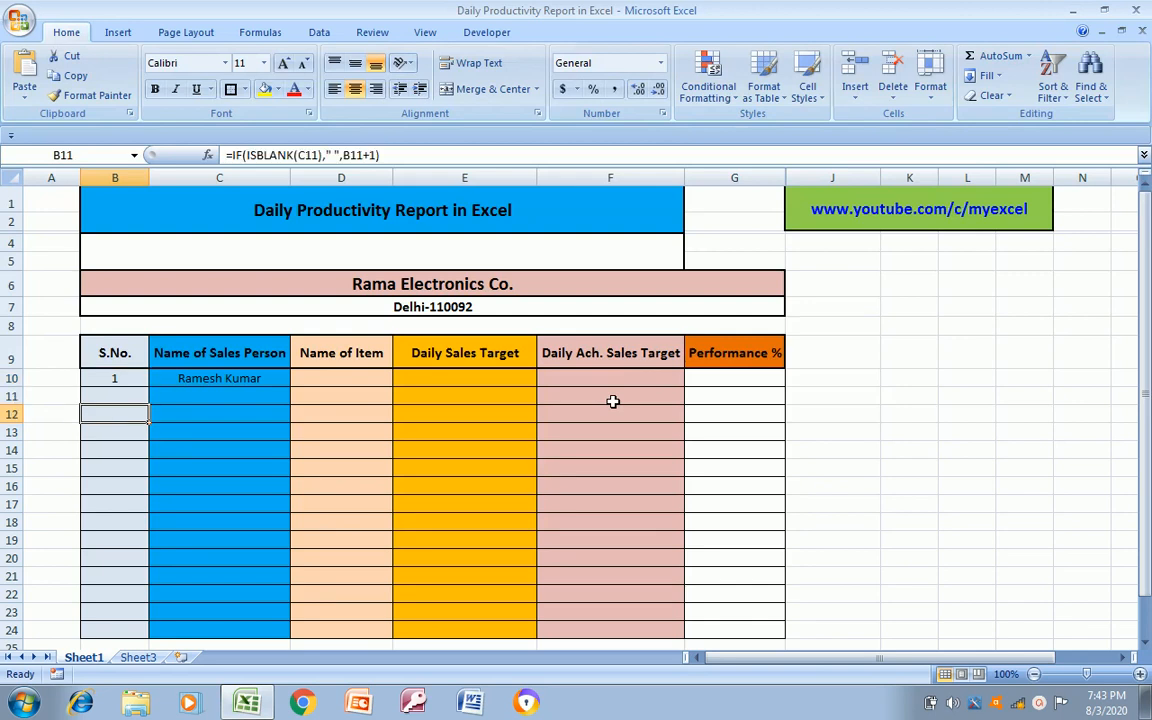
key(Up)
key(Right)
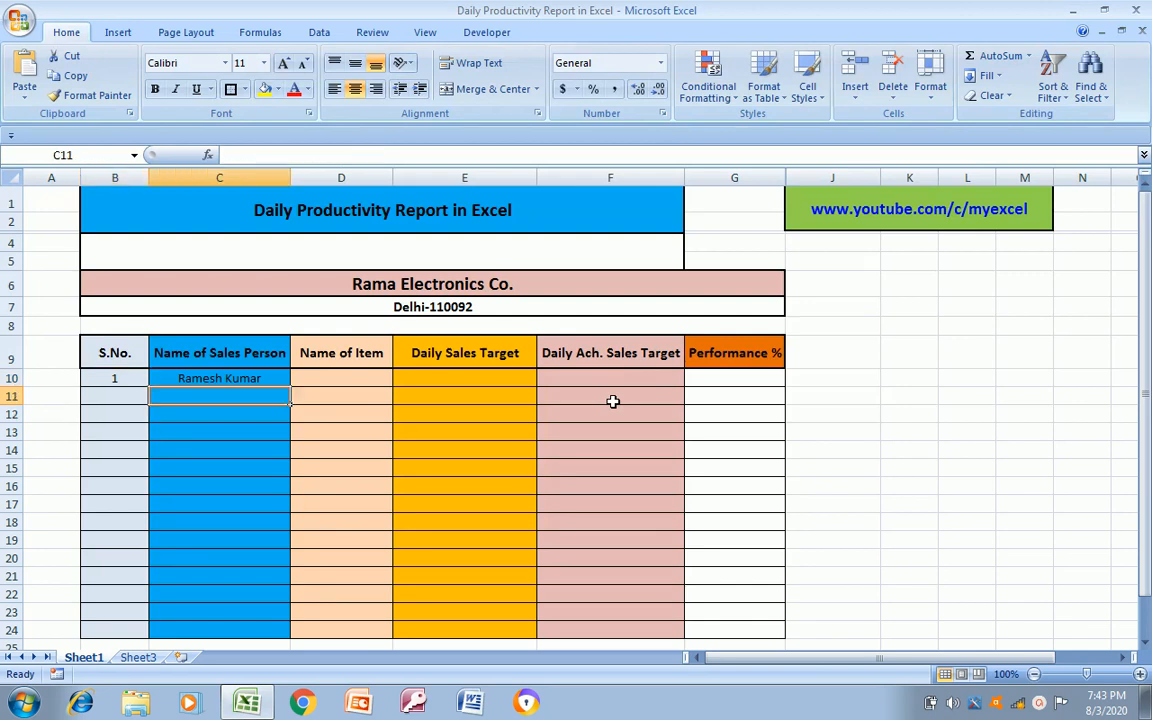
key(Left)
key(Up)
key(Down)
key(Left)
key(Right)
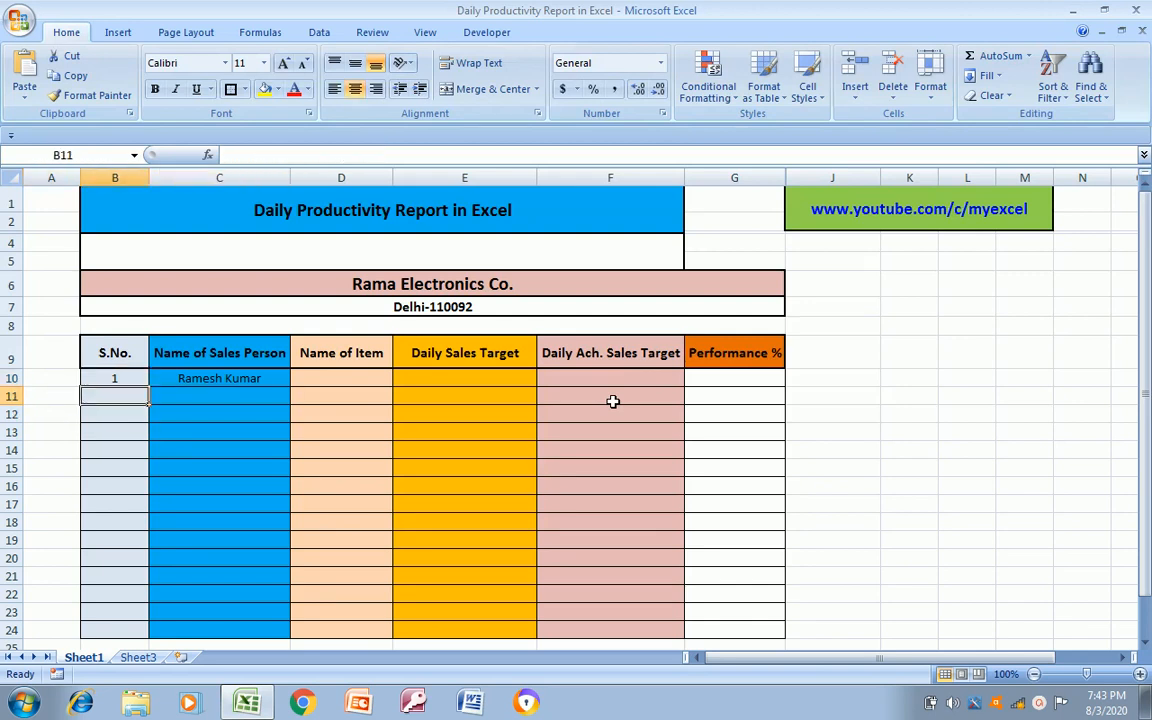
key(shift+Down)
key(shift+Down)
key(shift+Down)
key(shift+Down)
key(shift+Down)
key(shift+Down)
key(shift+Down)
key(shift+Down)
key(shift+Down)
key(shift+Down)
key(shift+Down)
key(shift+Down)
key(shift+Down)
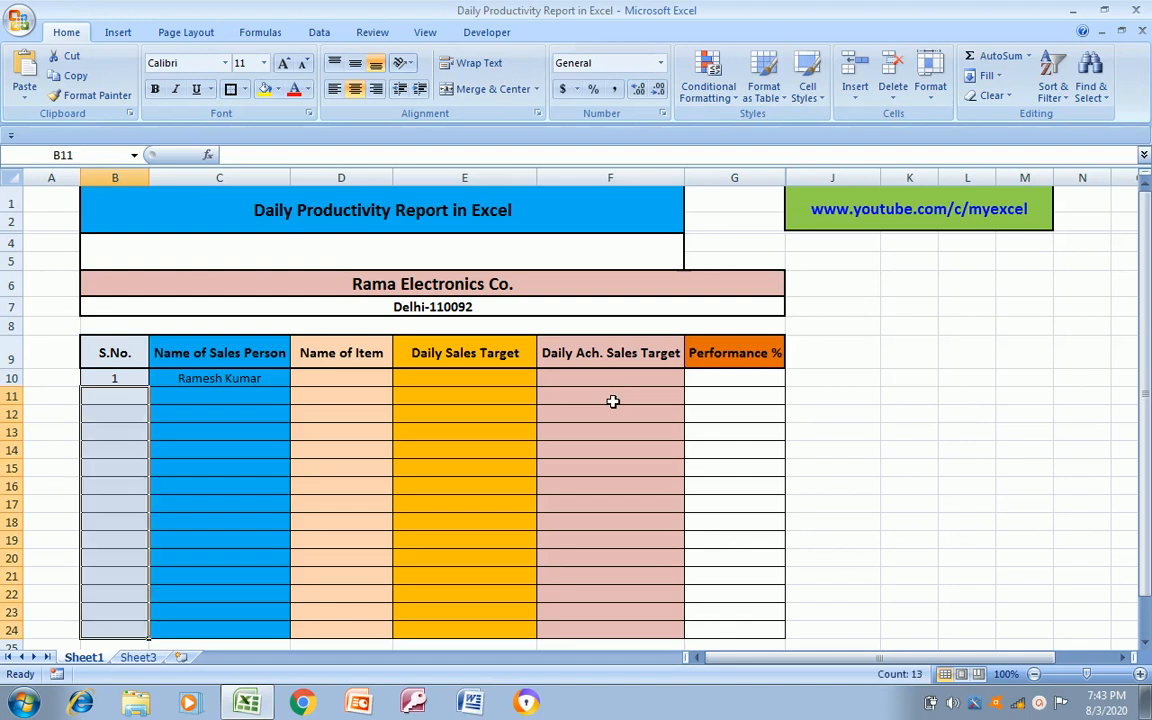
key(shift+Up)
key(shift+Up)
key(shift+Up)
key(shift+Up)
key(shift+Up)
key(shift+Up)
key(shift+Up)
key(shift+Up)
key(shift+Up)
key(shift+Up)
key(shift+Up)
key(shift+Up)
key(shift+Up)
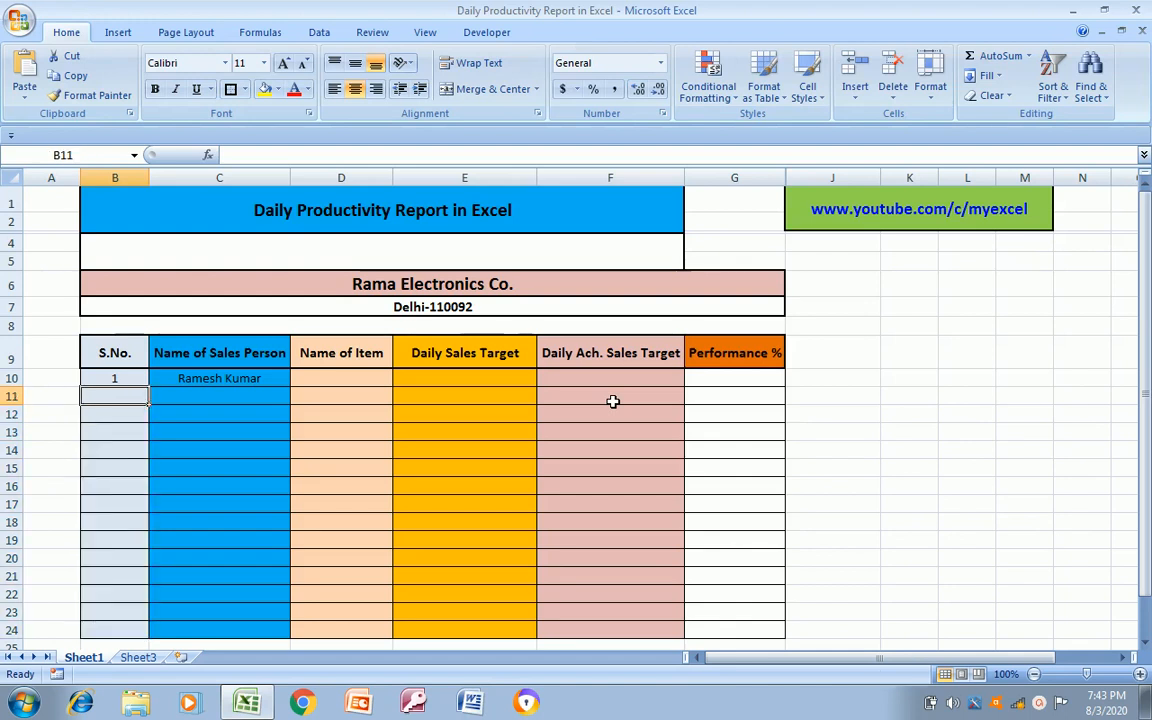
Enter the serial number formula =IF(ISBLANK(C10),"",B10+1) in B11
key(Right)
key(Left)
text(=if)
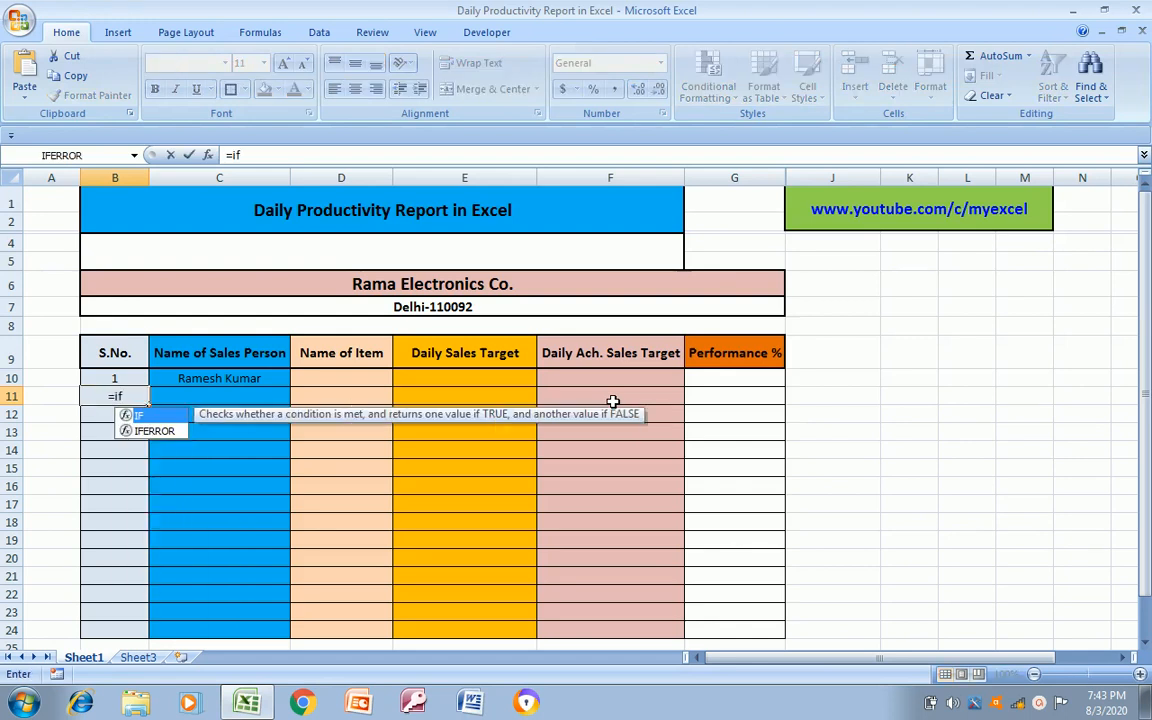
key(Tab)
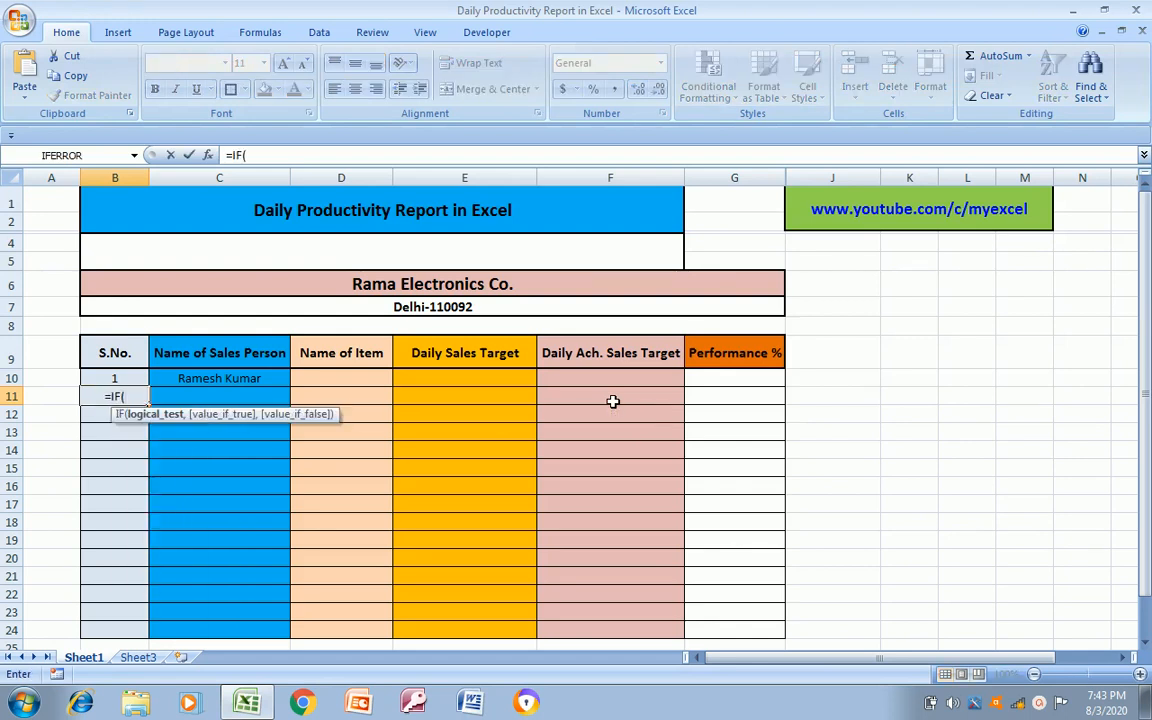
text(is)
key(Tab)
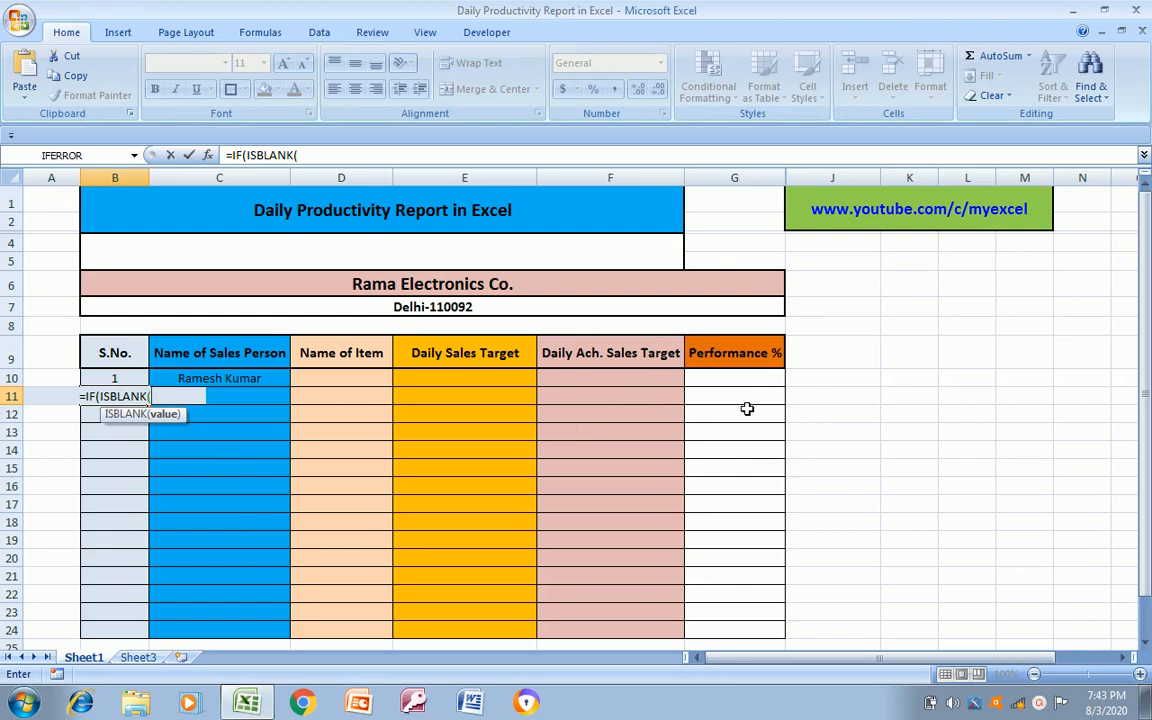
click(258, 381)
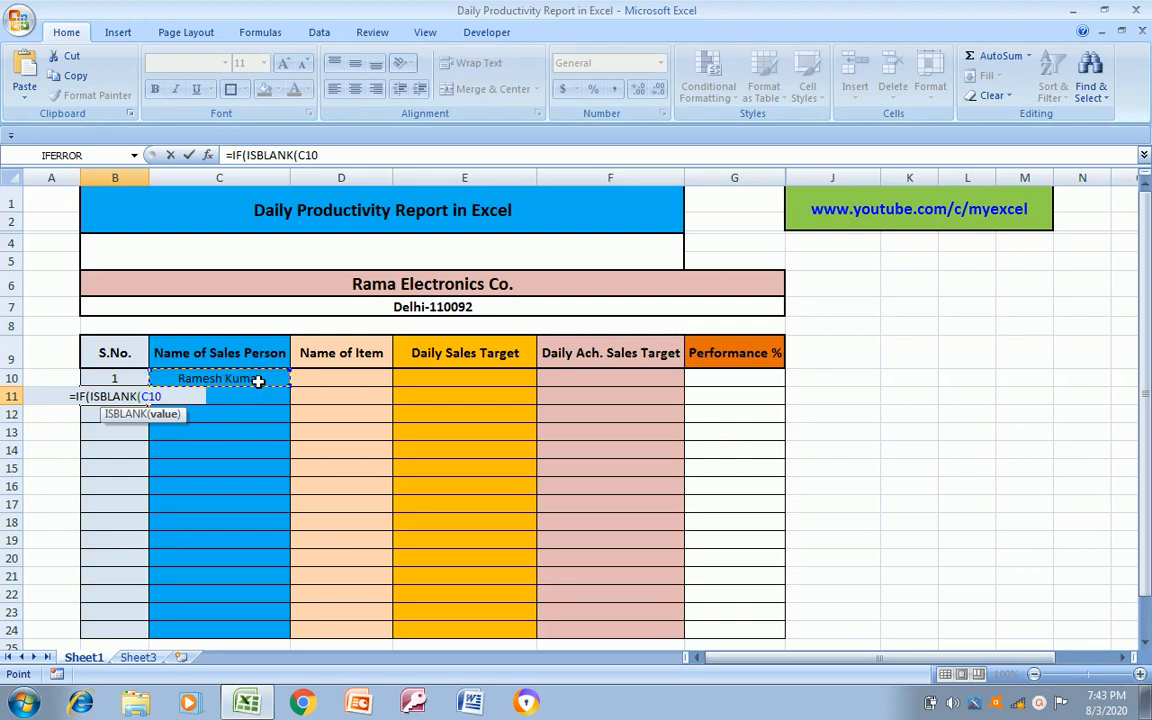
text())
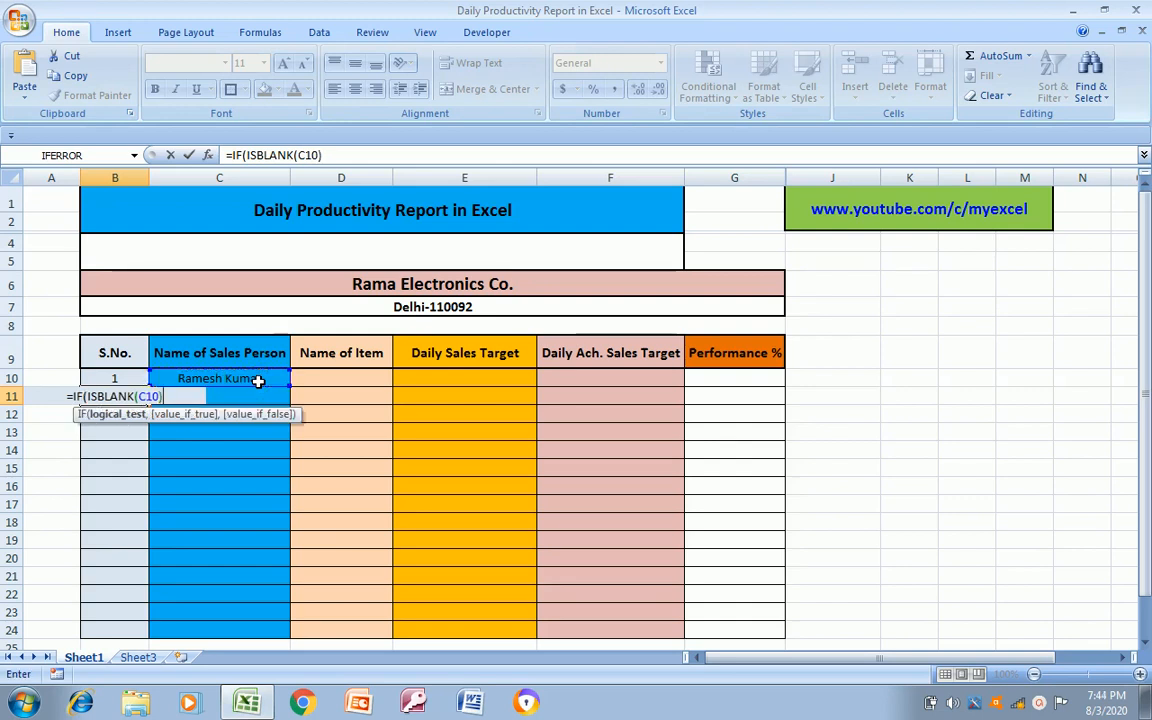
text(,)
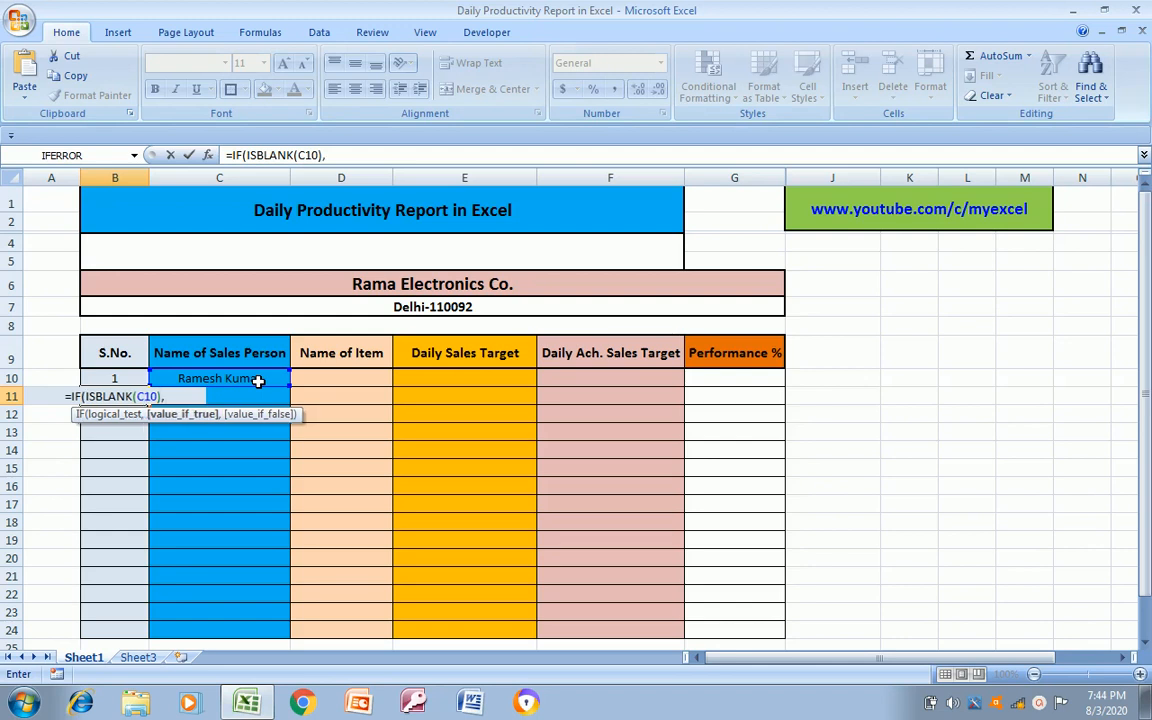
text(")
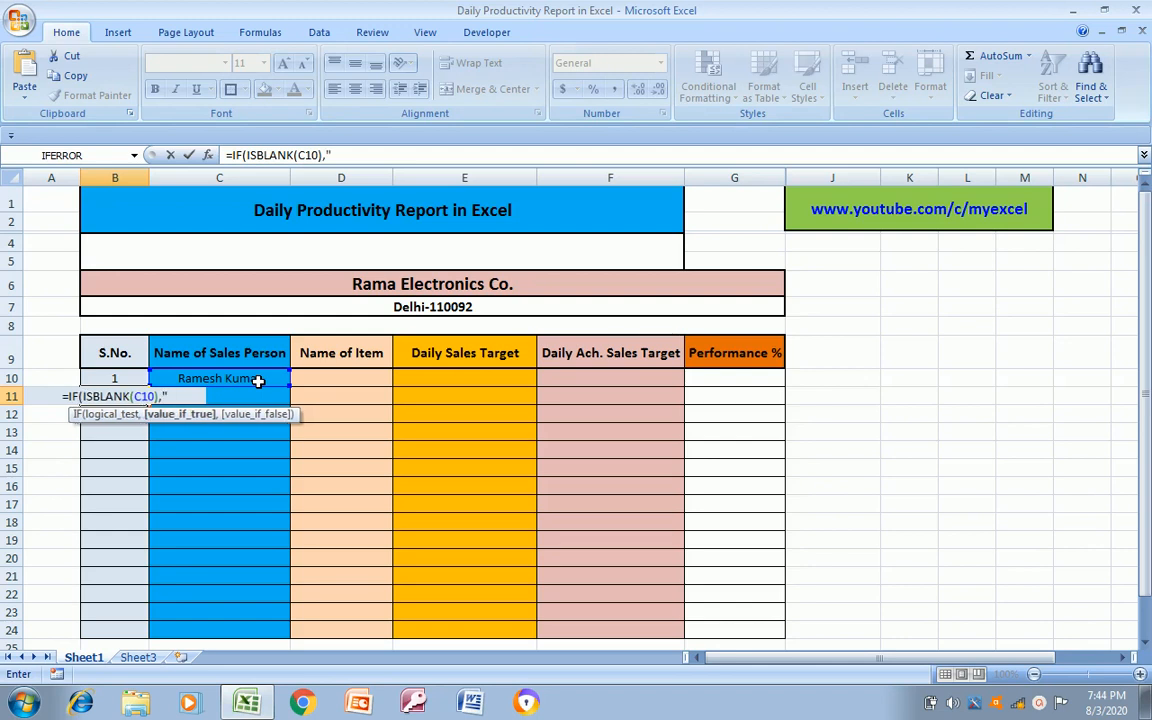
text(")
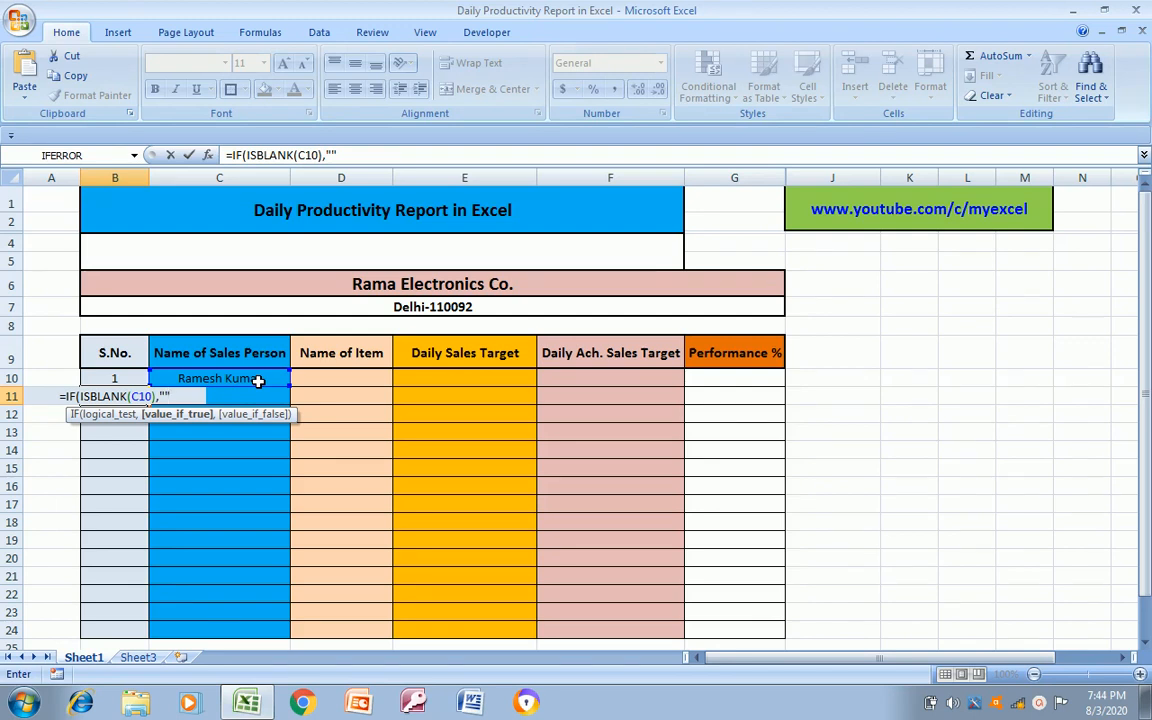
text(,)
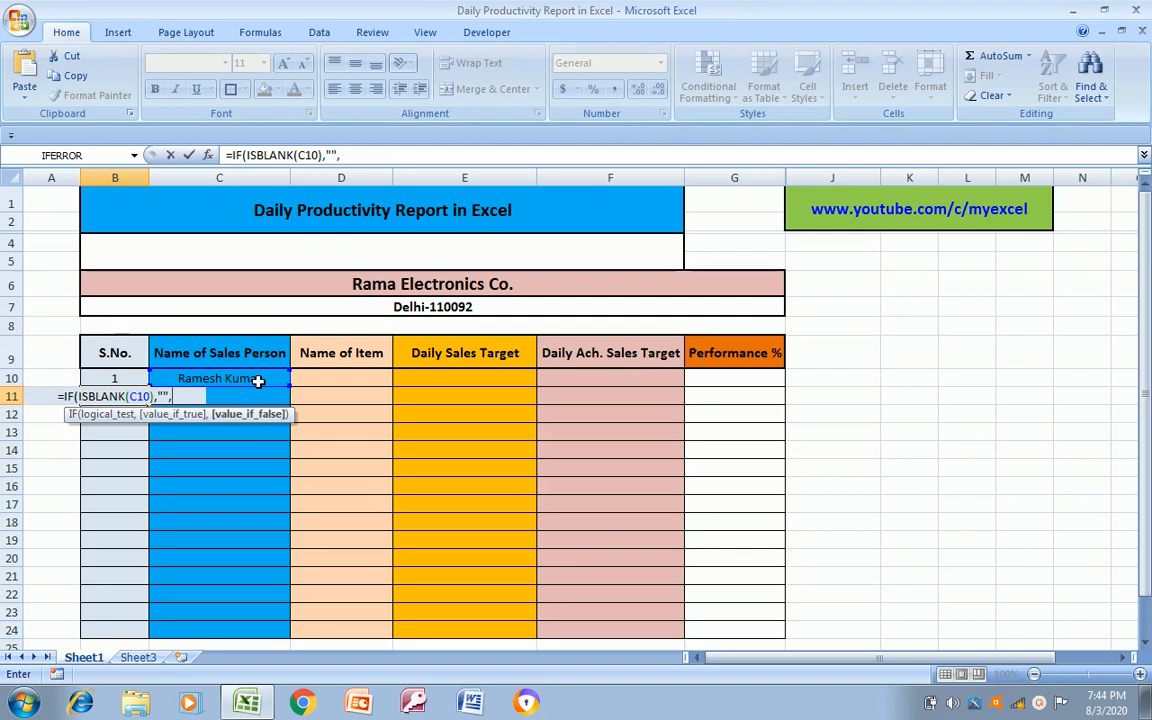
click(105, 376)
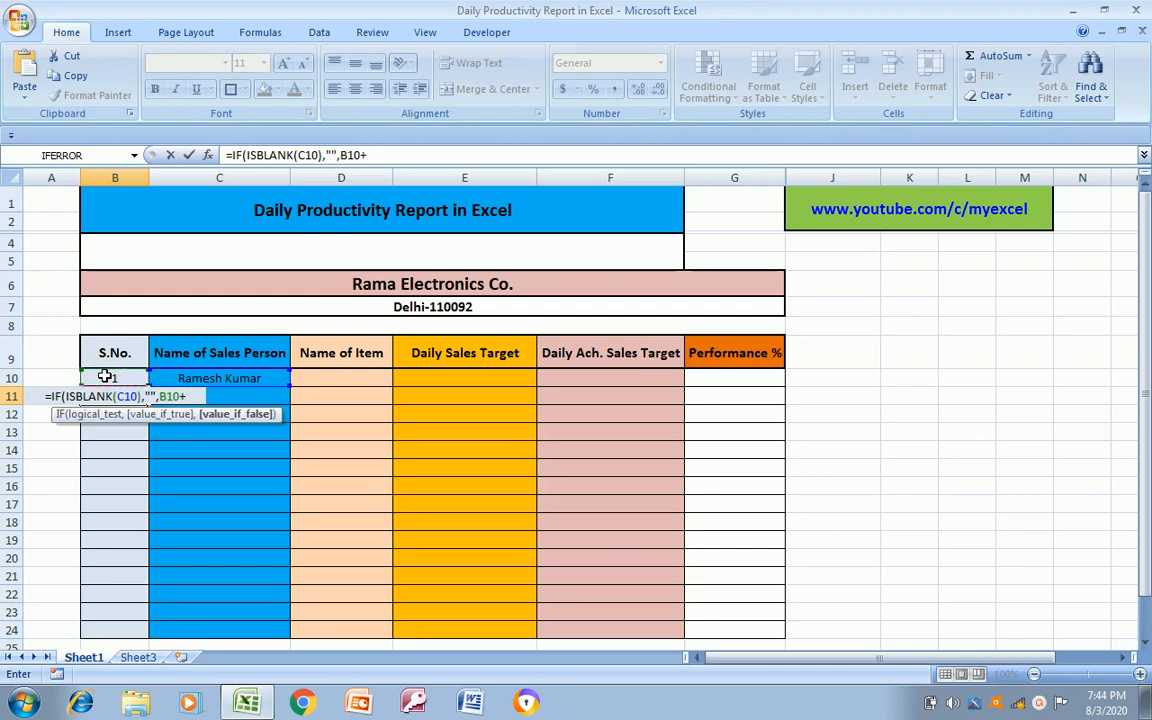
text(+1)
key(Return)
key(Return)
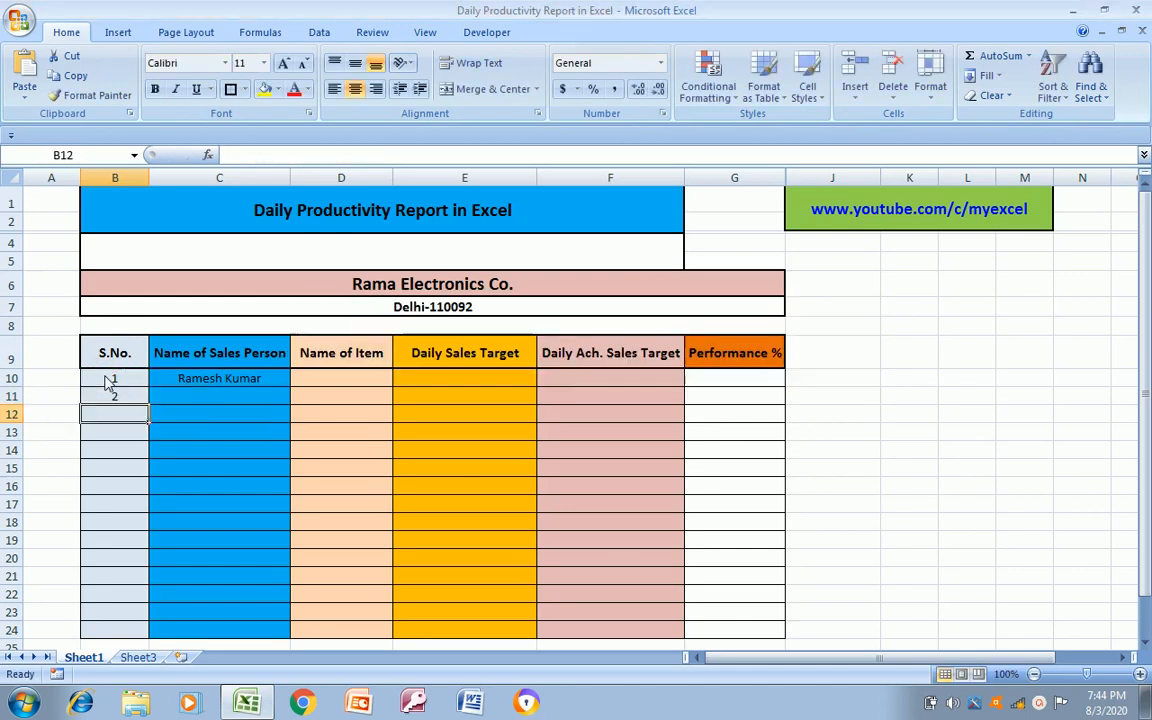
Copy the serial number formula from B11 down the S.No. column to B24
key(Up)
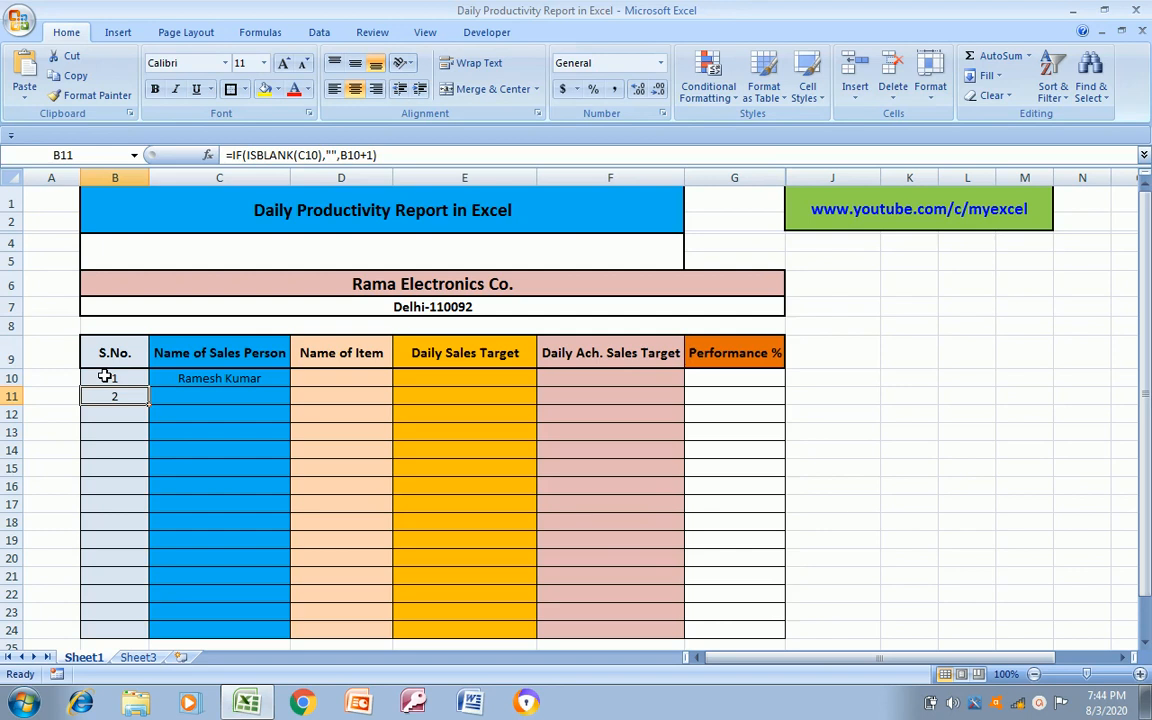
key(ctrl+c)
key(shift+Down)
key(shift+Down)
key(shift+Down)
key(shift+Down)
key(shift+Down)
key(shift+Down)
key(shift+Down)
key(shift+Down)
key(shift+Down)
key(shift+Down)
key(shift+Down)
key(shift+Down)
key(shift+Down)
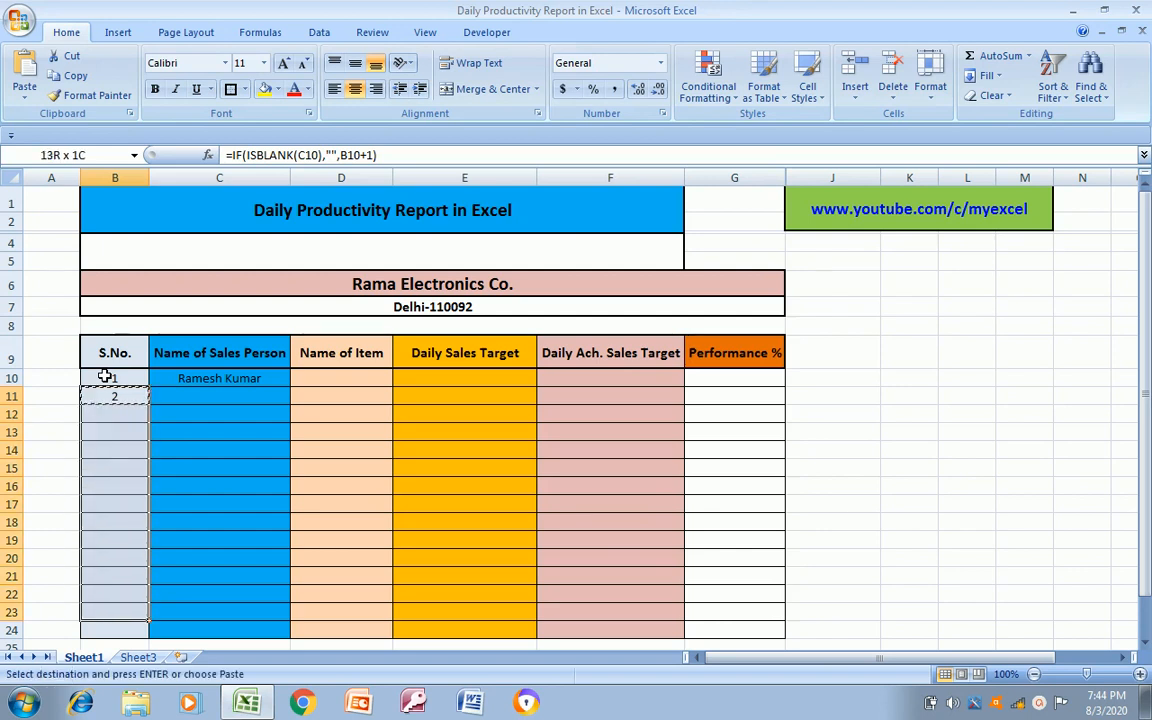
key(ctrl+v)
key(Escape)
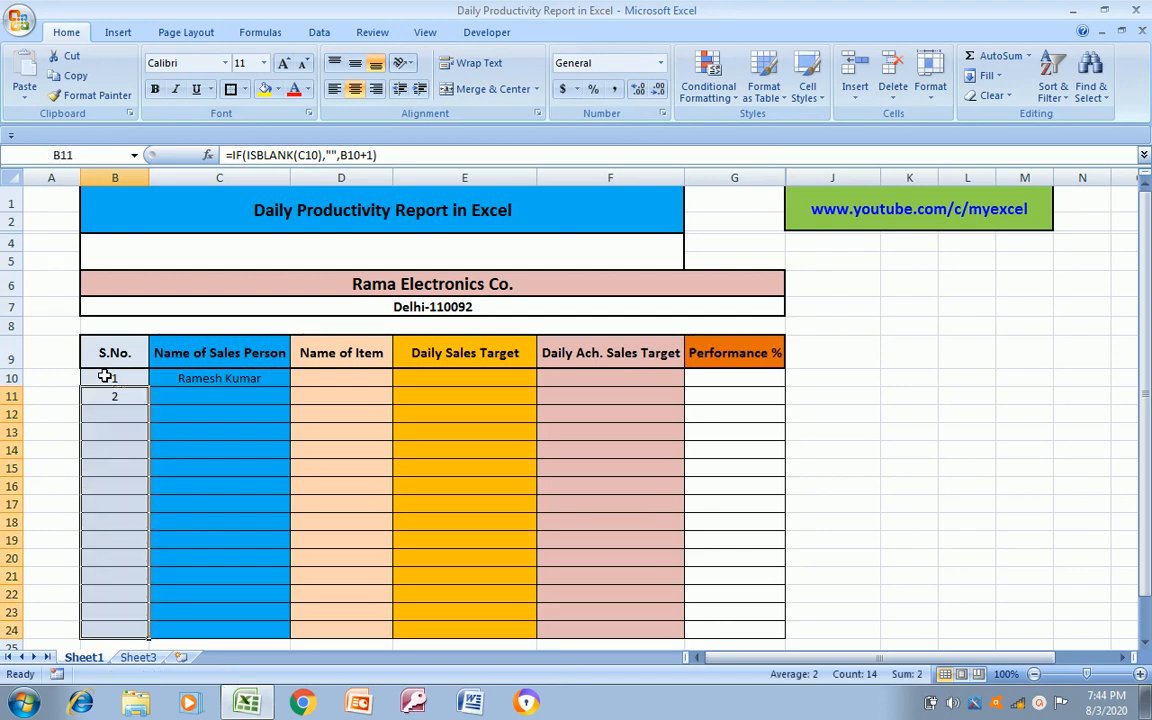
Enter the second and third sales persons' full names in C11 and C12
key(Right)
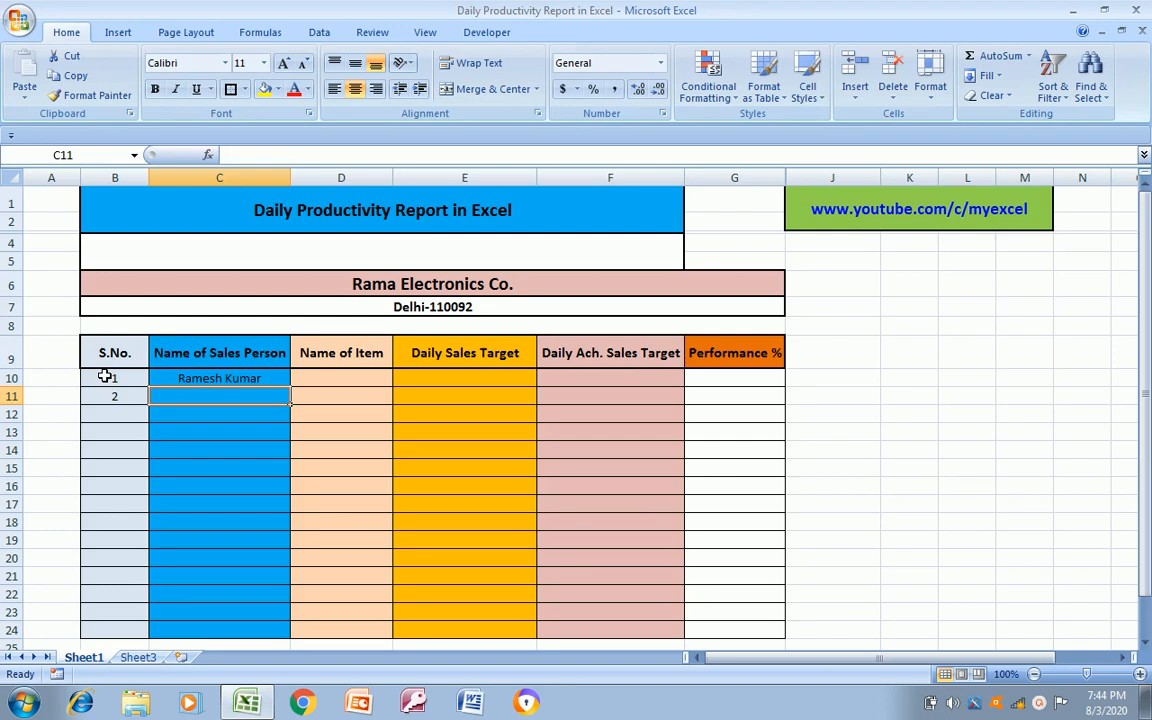
key(Left)
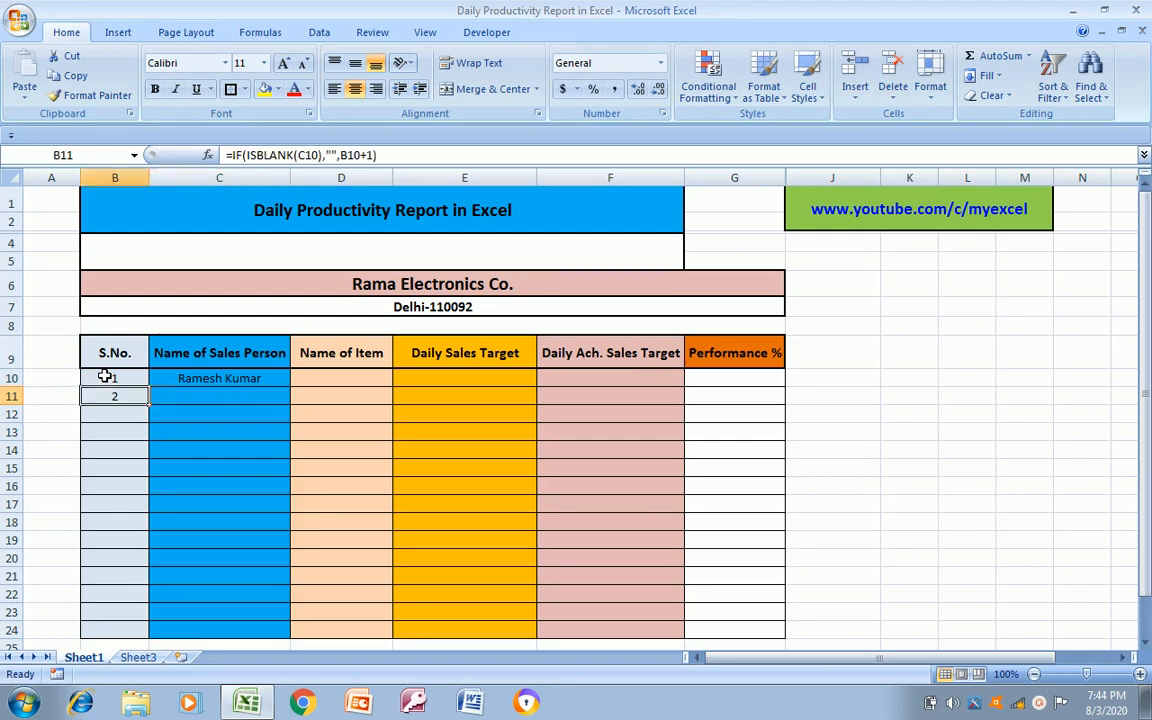
key(Down)
key(Down)
key(Up)
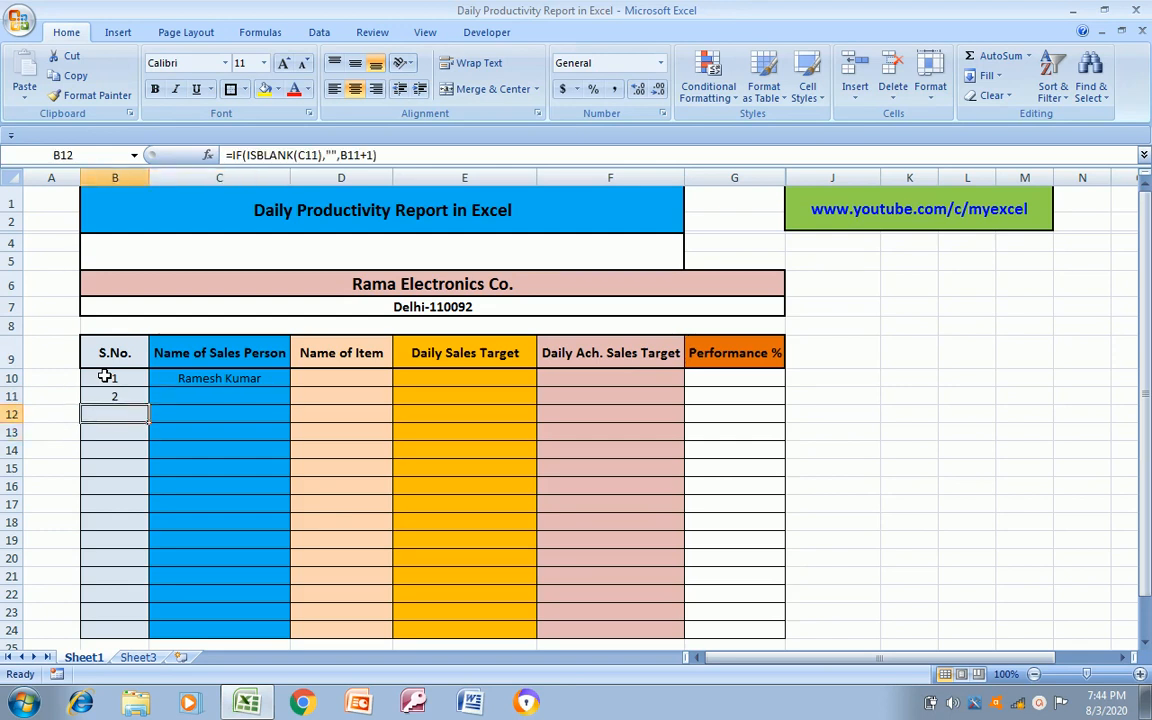
key(Up)
key(Right)
text(Man)
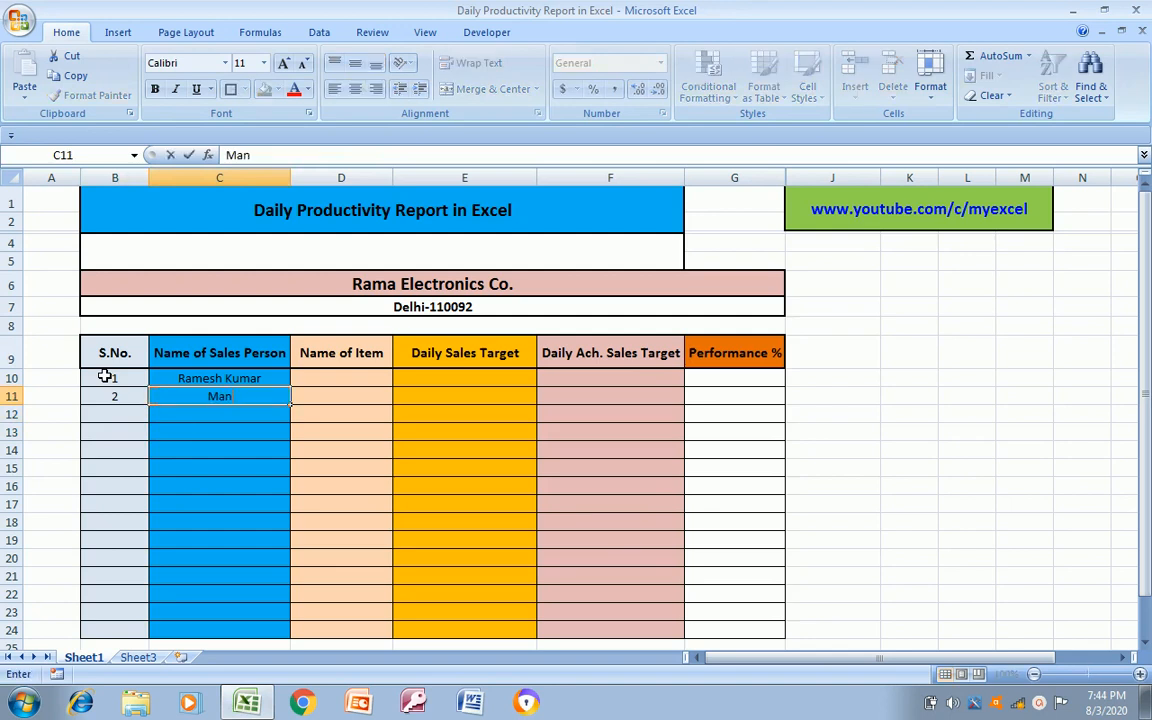
text(ish Kumar)
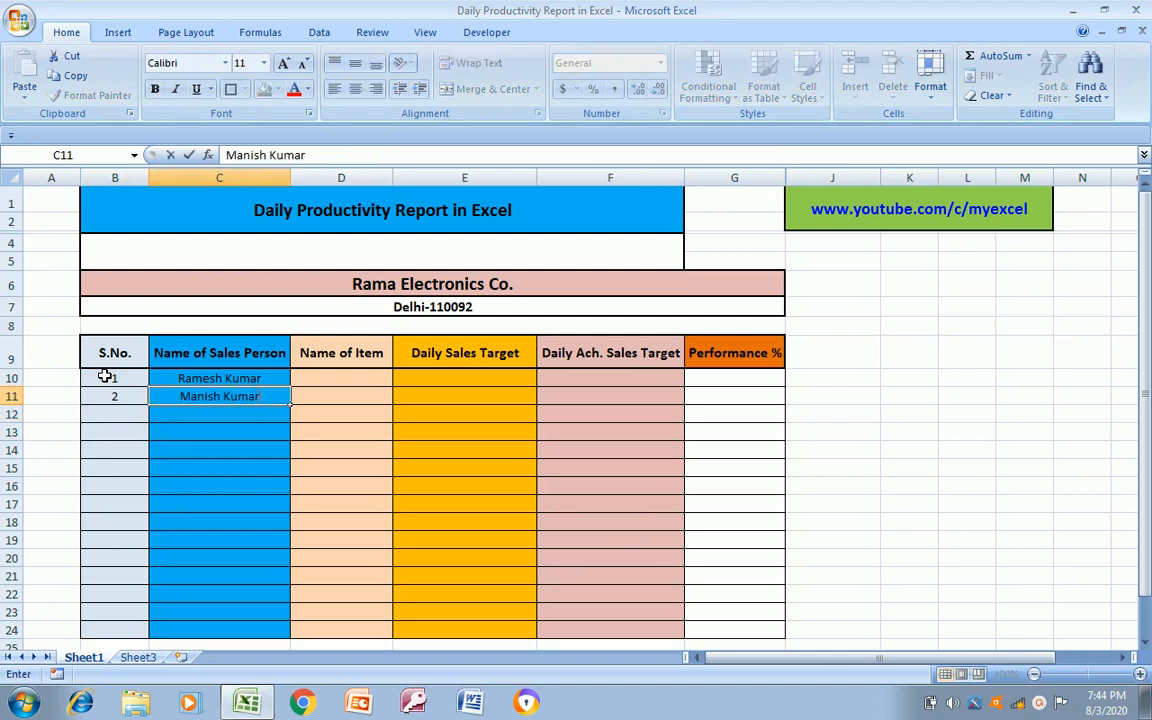
key(Return)
text(Reena)
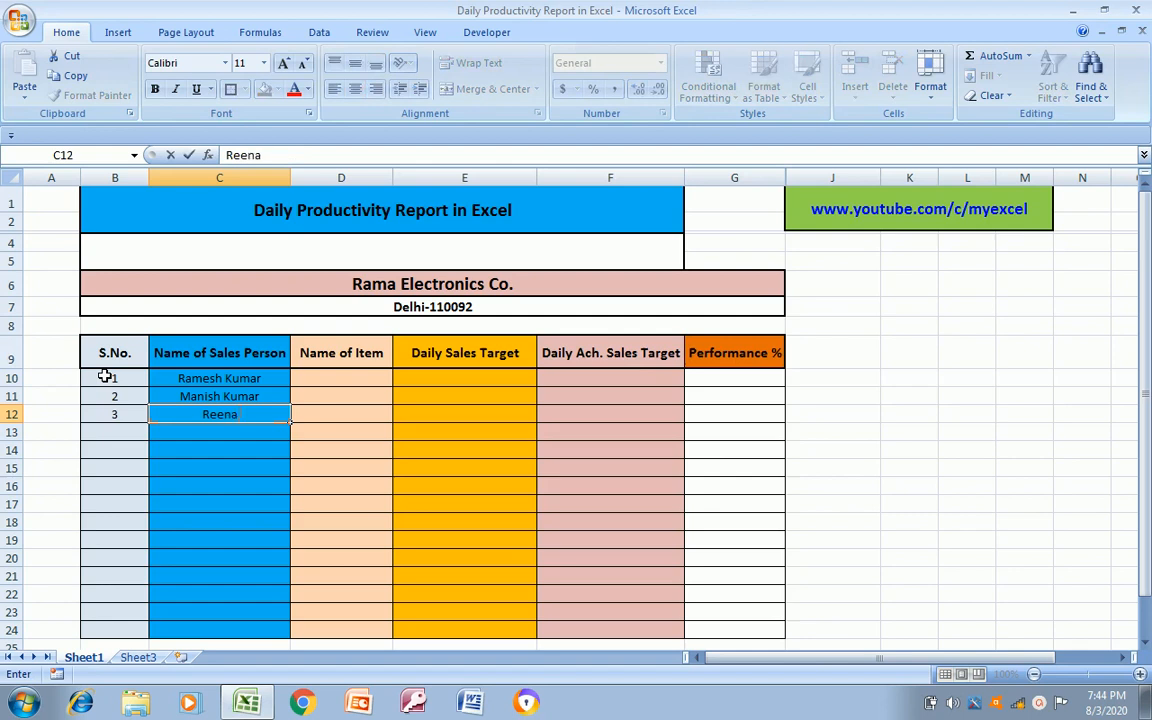
text( Kumar)
key(Return)
Enter the fourth and fifth sales persons' full names in C13 and C14
text(Man)
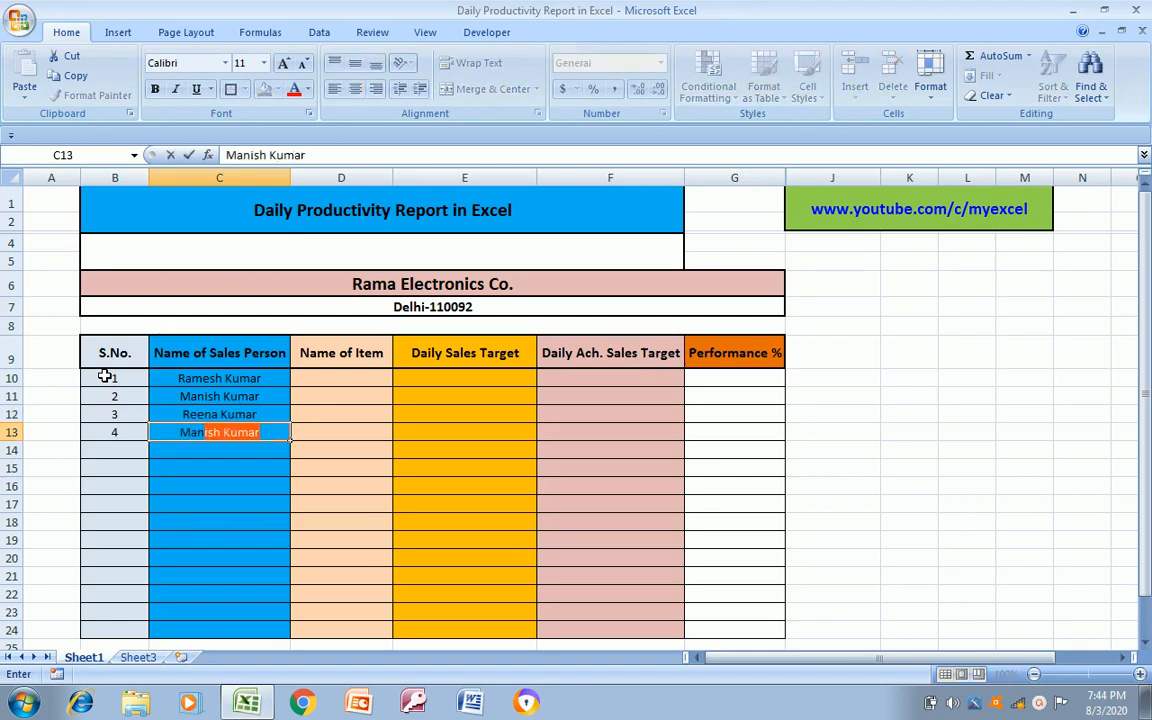
text(oj Joshi)
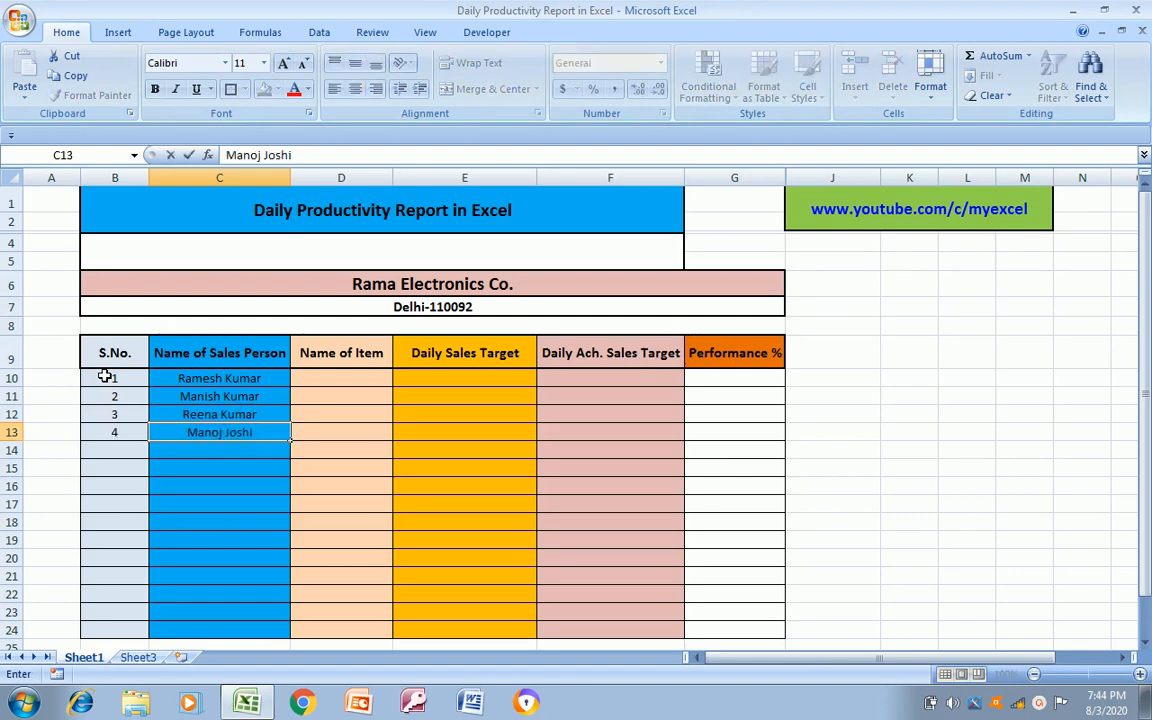
key(Return)
text(Saro)
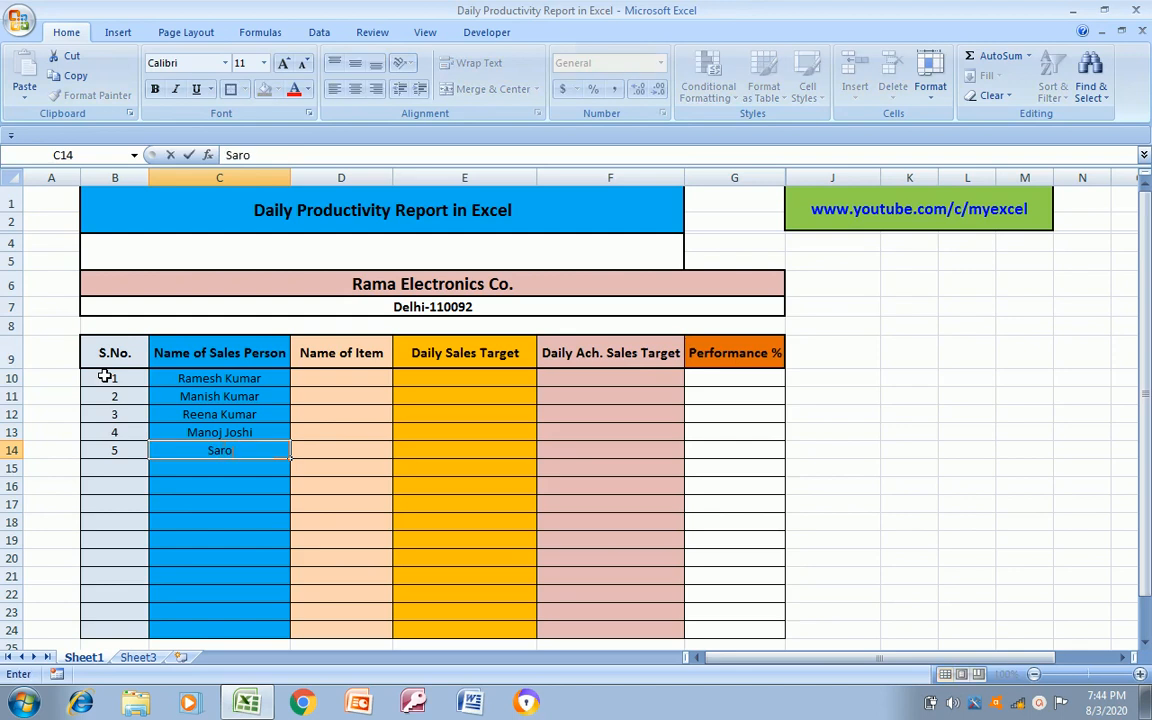
text(j Kumar)
key(Return)
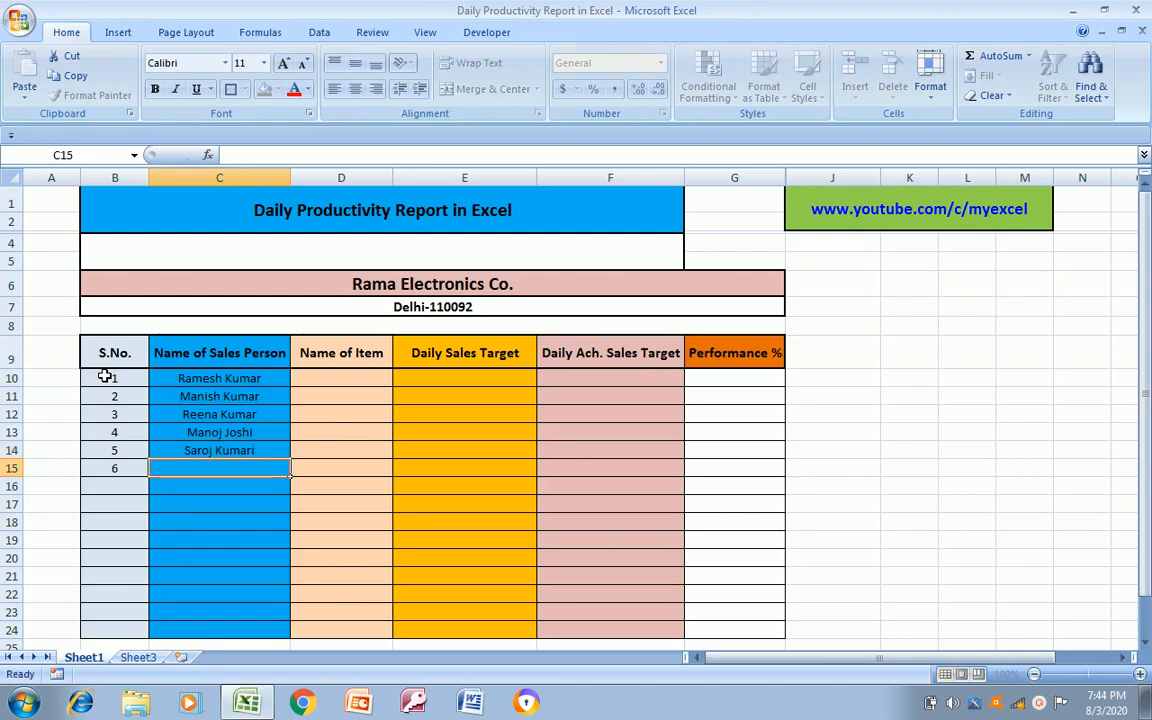
Enter the sixth and seventh sales persons' full names in C15 and C16
text(Neera)
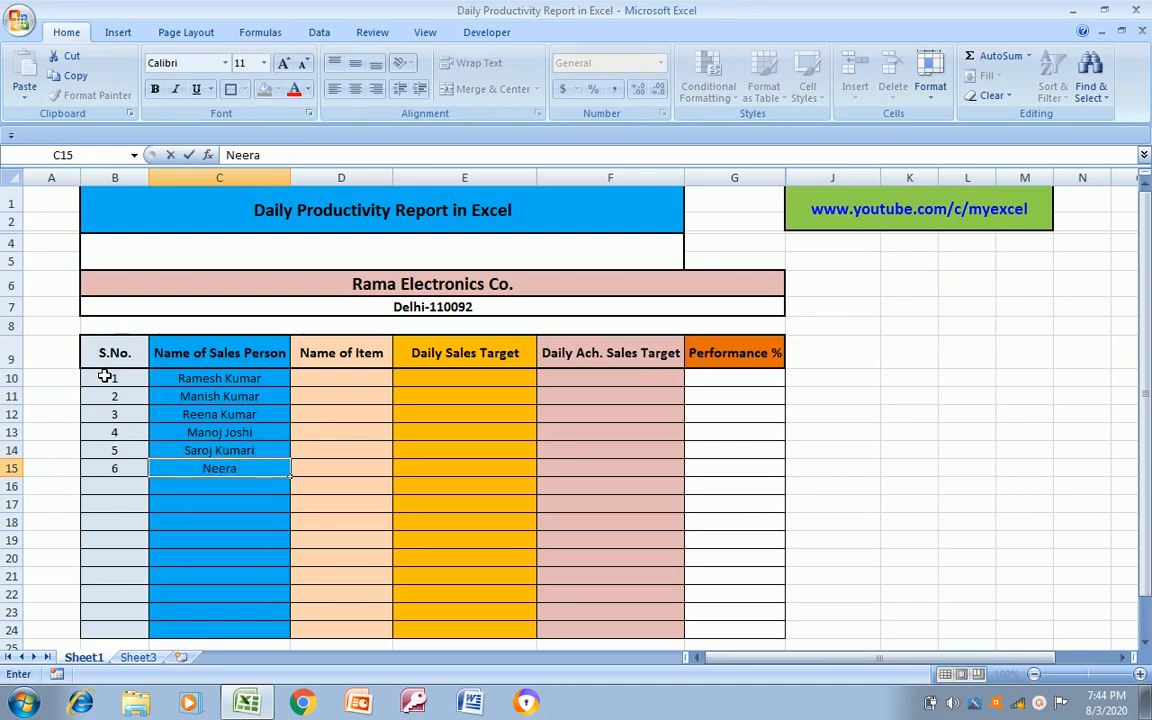
text( Gupta)
key(Return)
text(Ra)
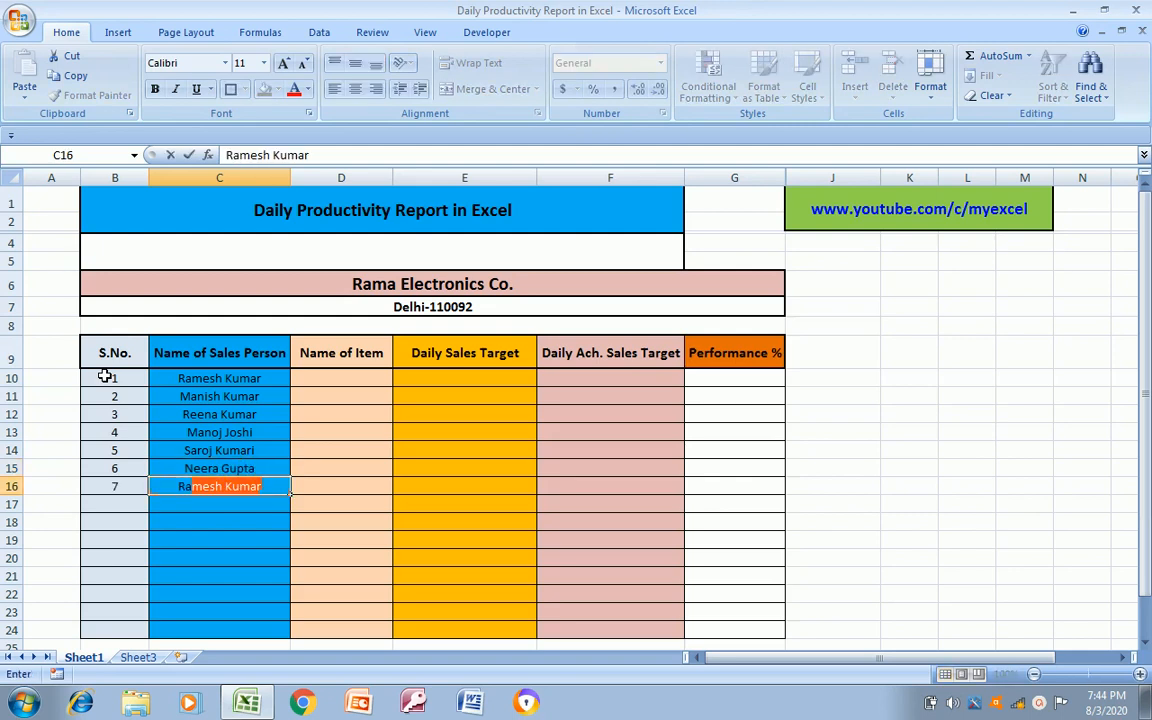
text(jesh Kumar)
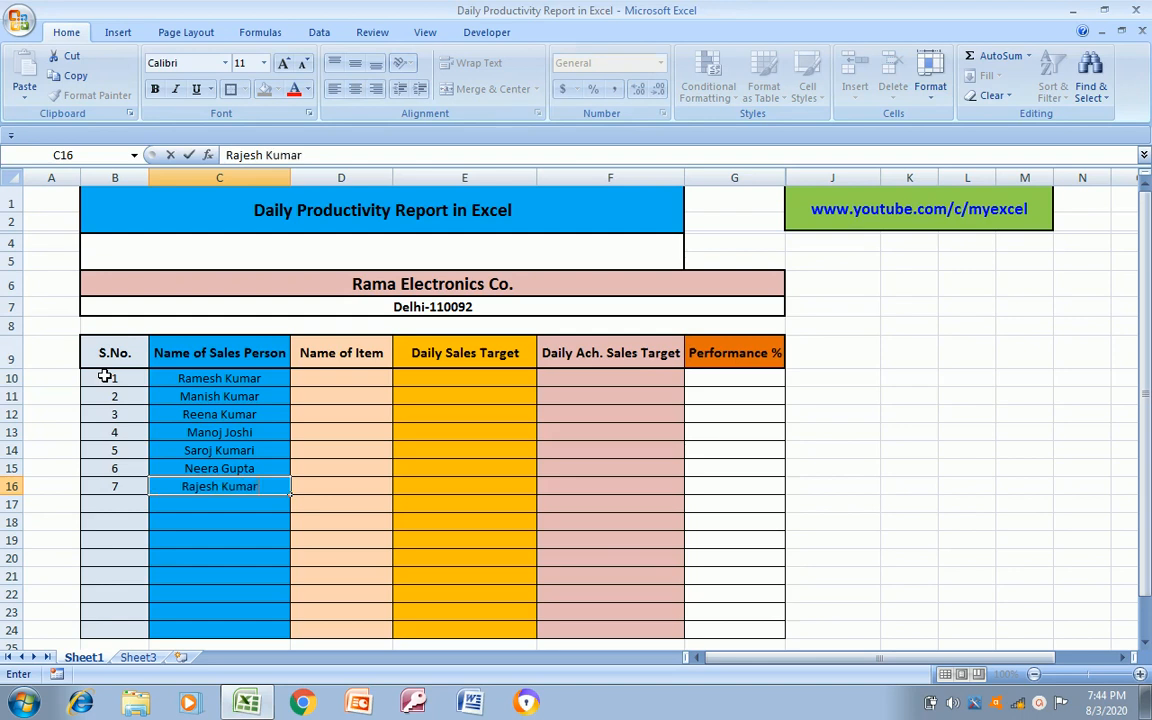
key(Return)
Enter the eighth and ninth sales persons' full names in C17 and C18
text(Manish)
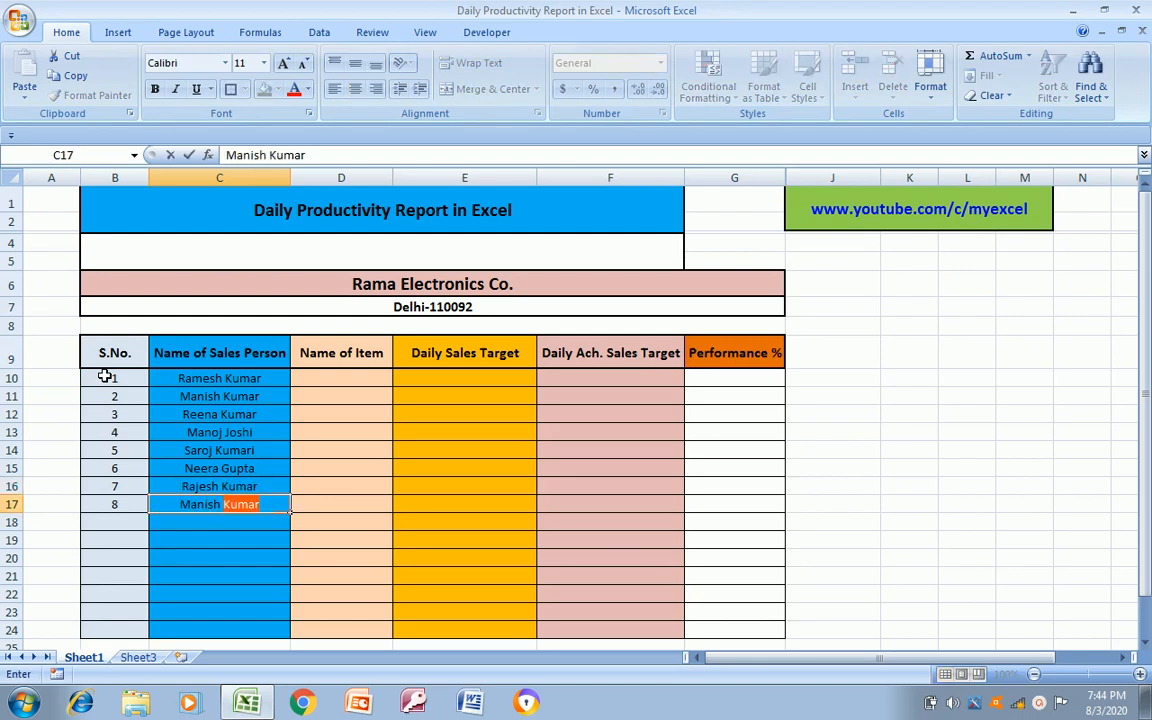
text( Joshi)
key(Return)
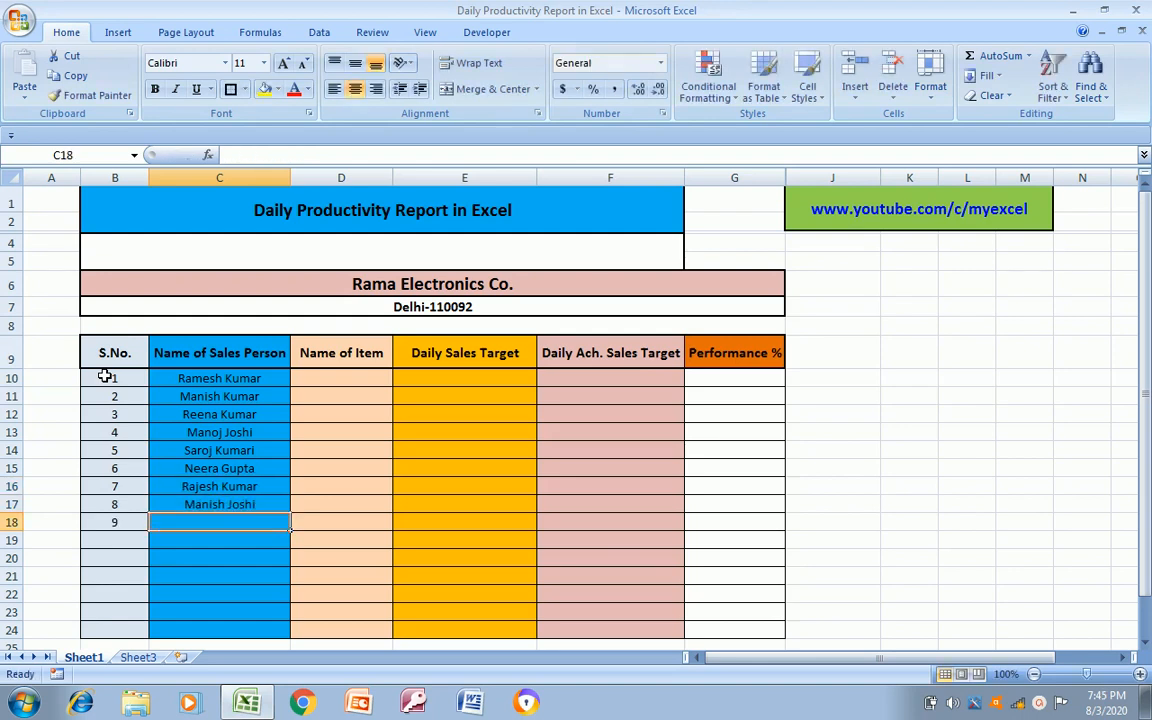
text(Renu Kumari)
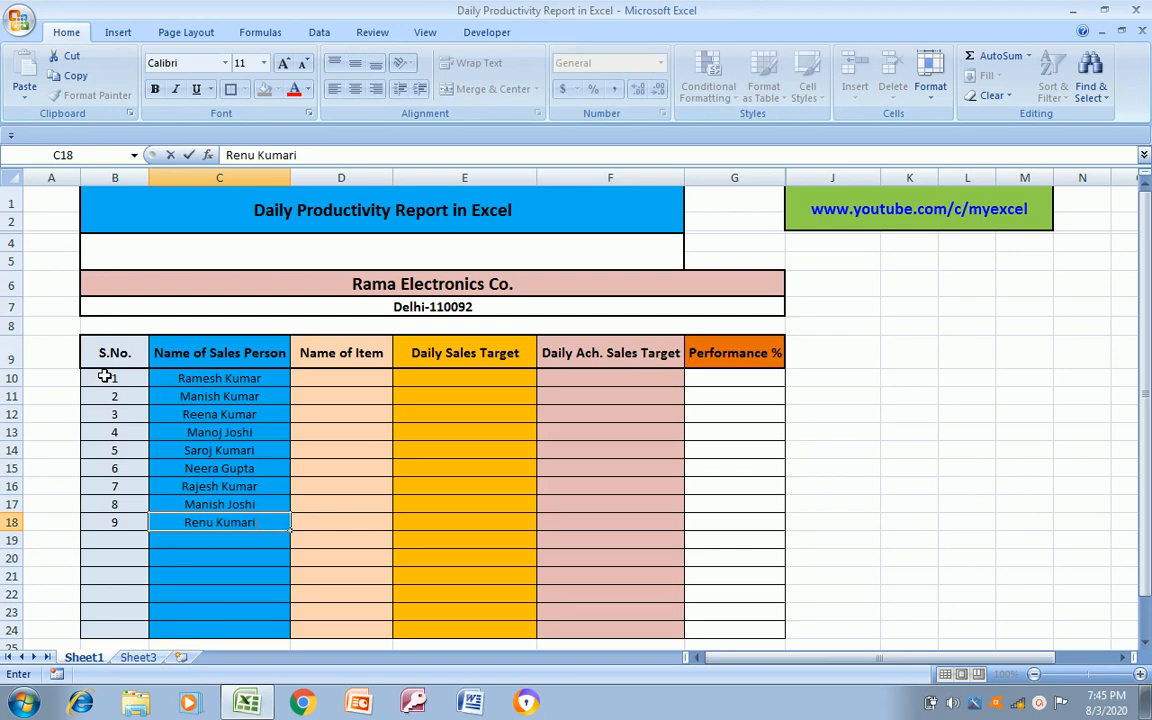
key(Return)
Enter the tenth and eleventh sales persons' full names in C19 and C20
text(Ni)
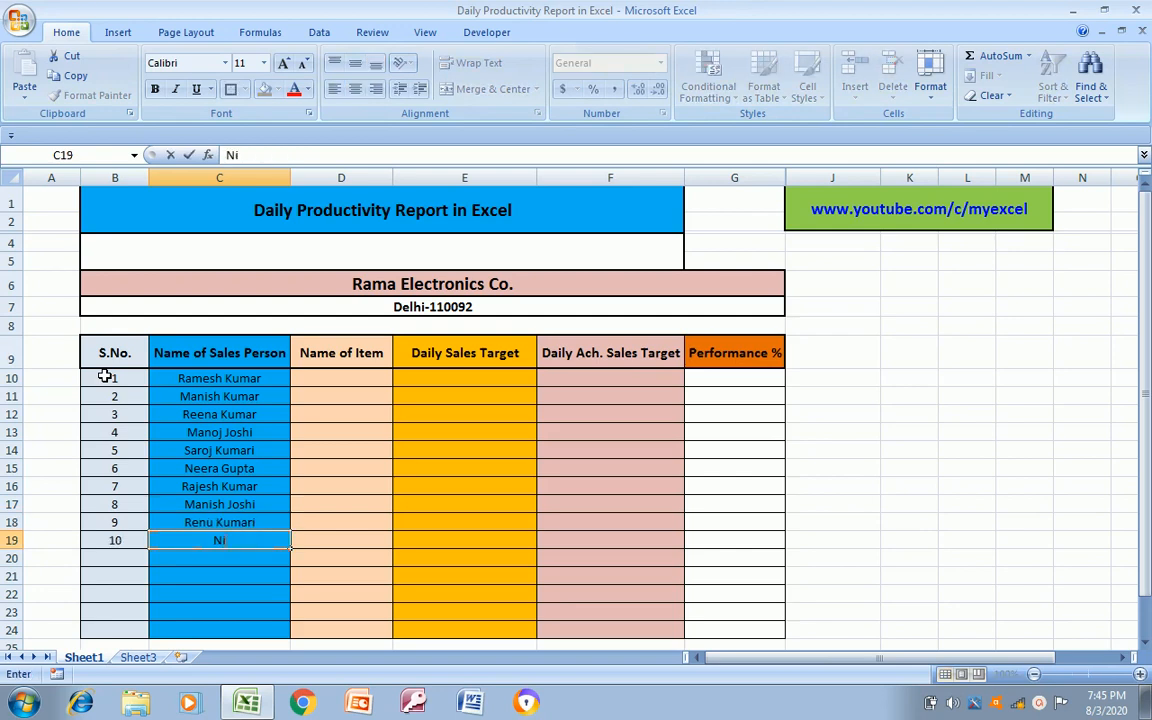
text(sha Devi)
key(Return)
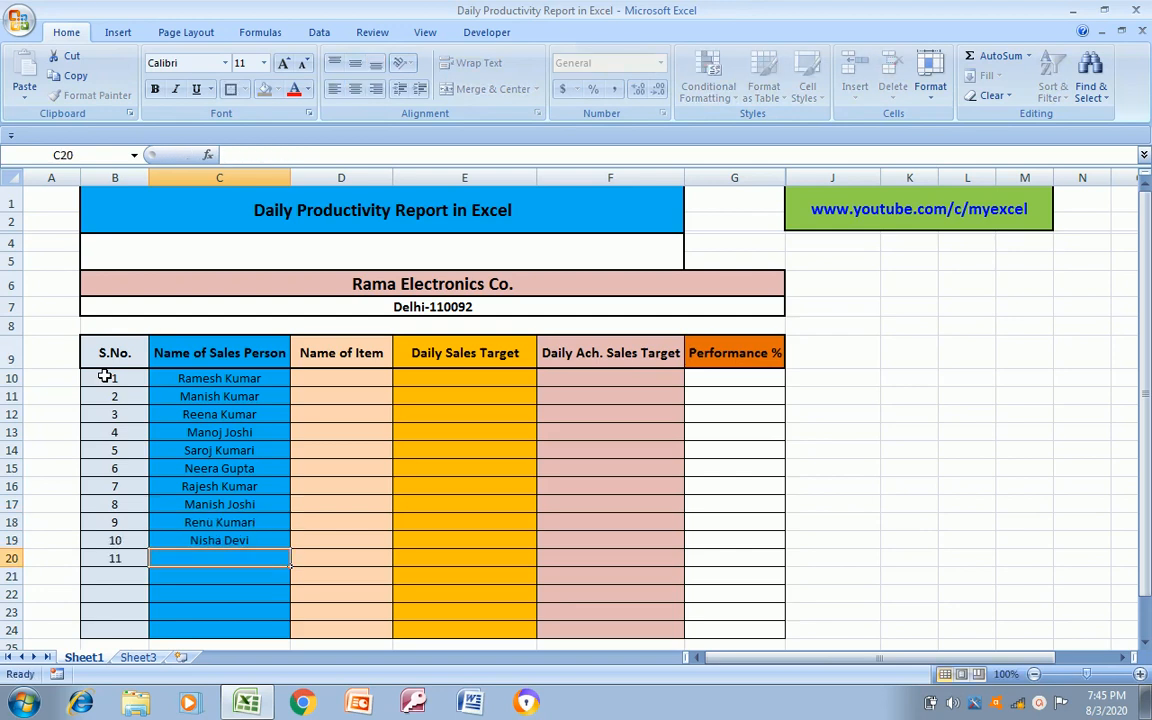
text(Rinku)
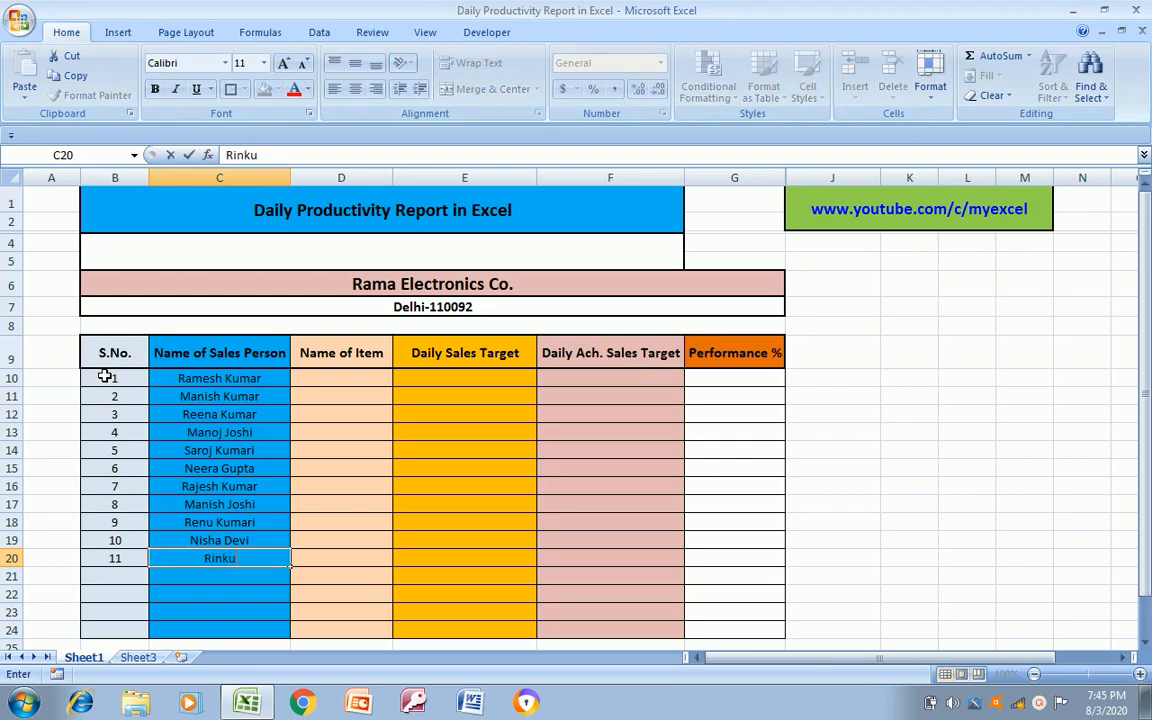
text( Kumar)
key(Return)
Enter the twelfth and thirteenth sales persons' full names in C21 and C22
text(M)
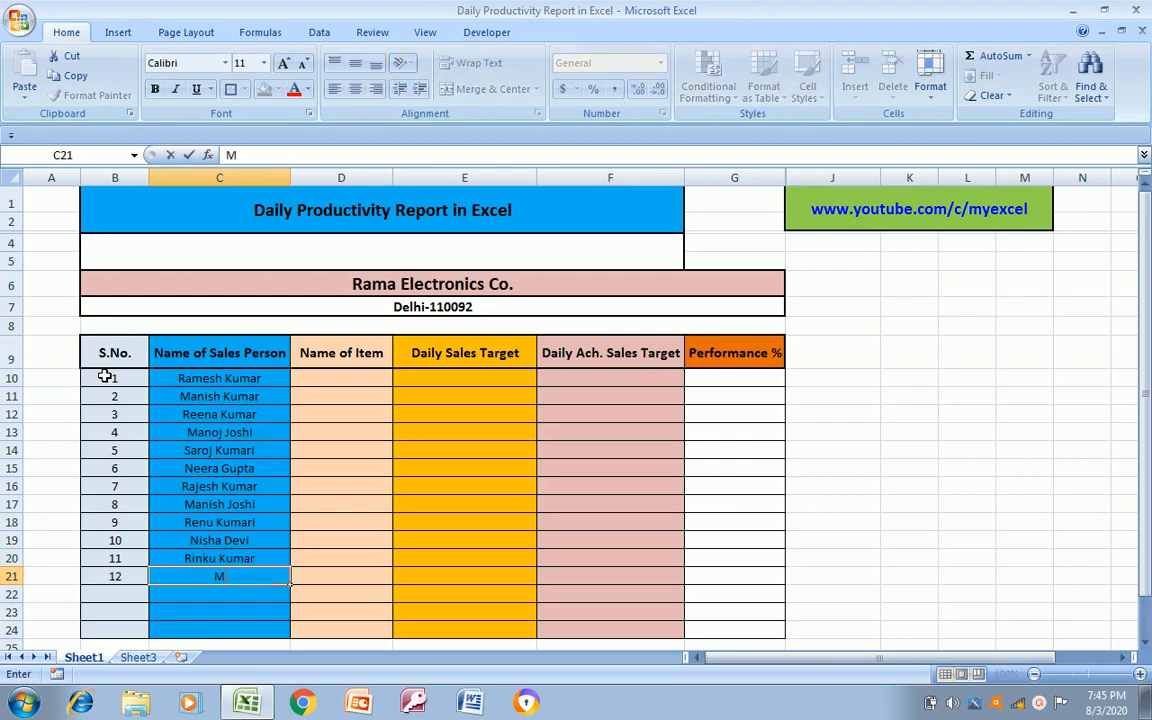
text(anorama Devi)
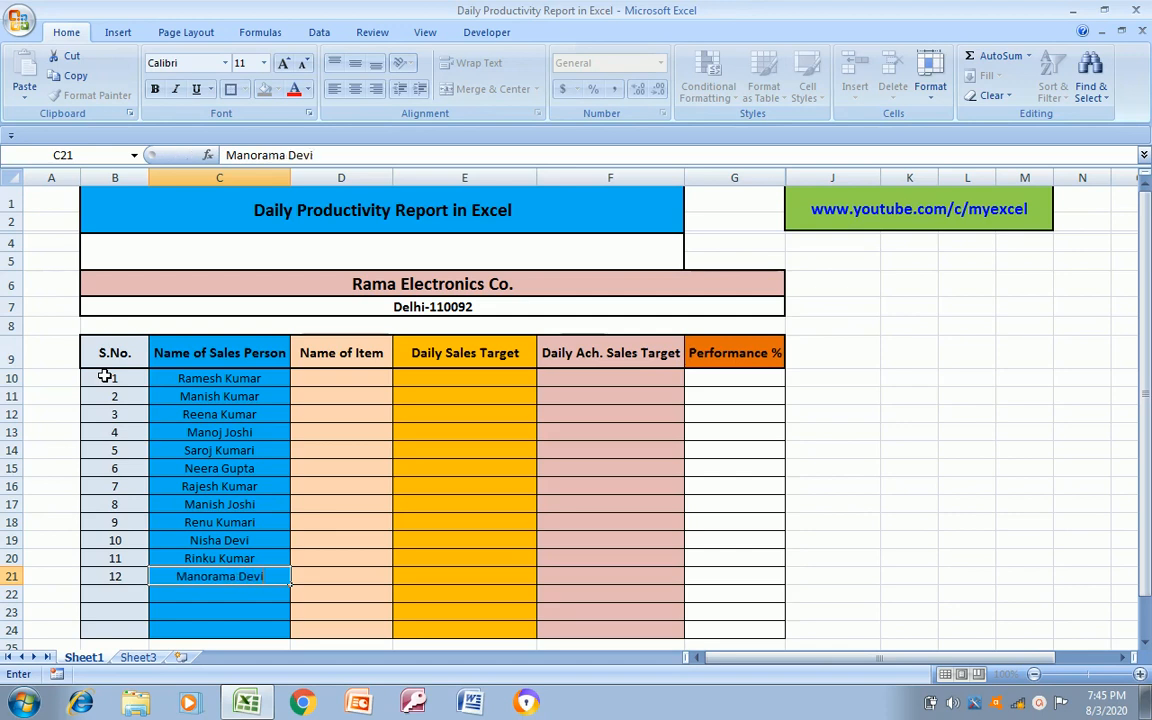
key(Return)
text(Vishal)
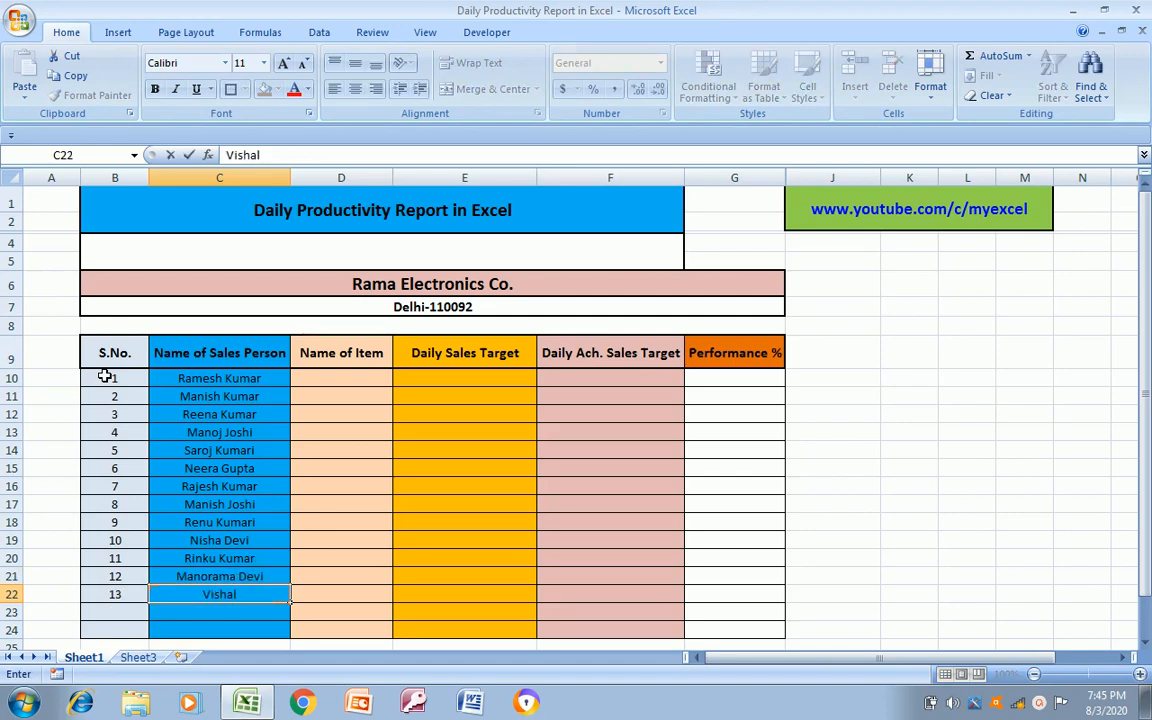
text( Singh)
key(Return)
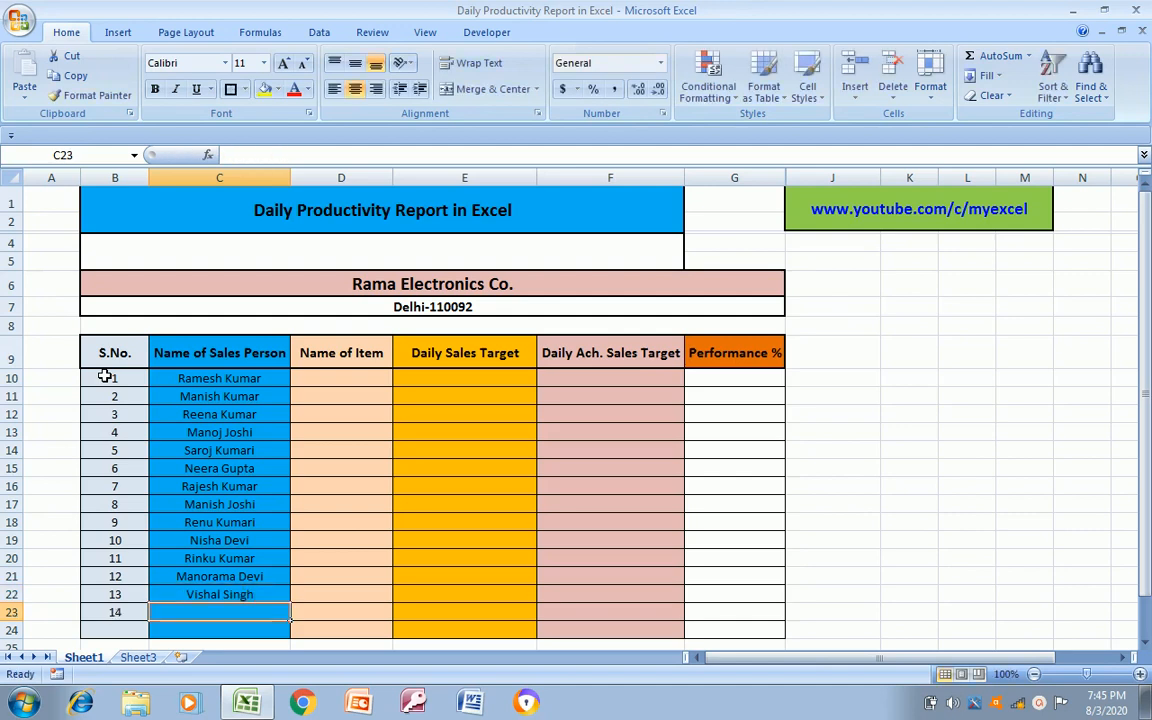
Enter the fourteenth sales person's full name in C23
text(Naresh)
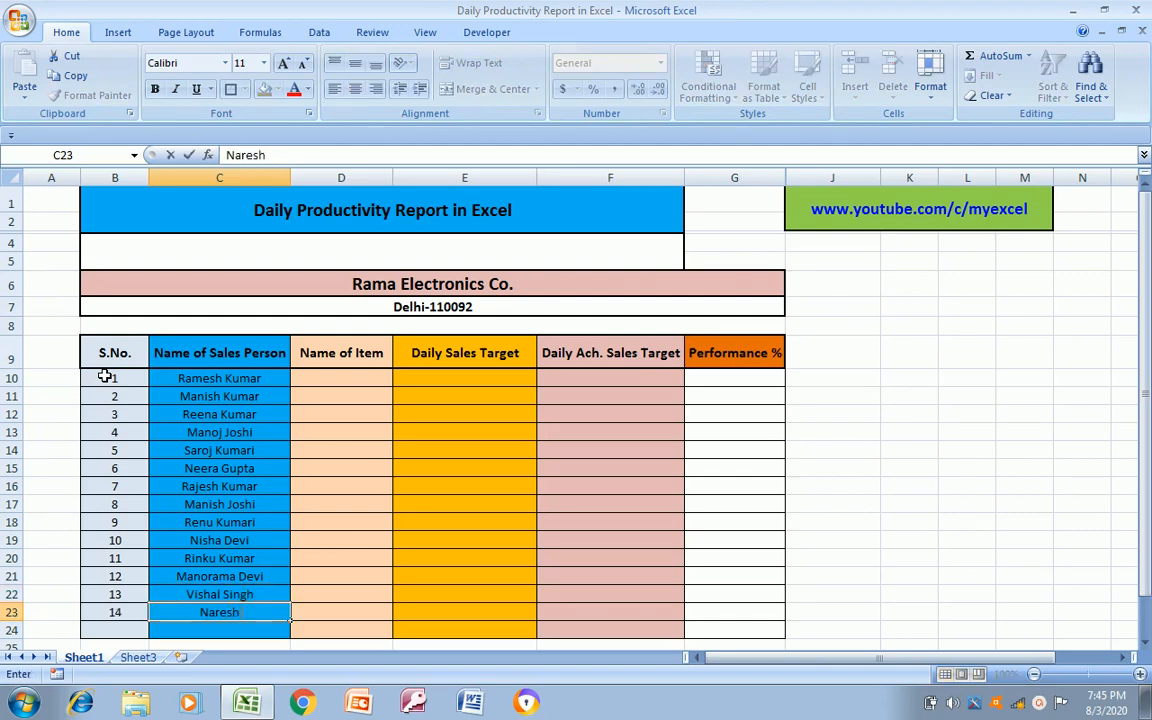
text( Singh)
key(Return)
Copy the sales person's name from C22 into C24, the last row of the table
key(Up)
key(Up)
key(ctrl+c)
key(Down)
key(Down)
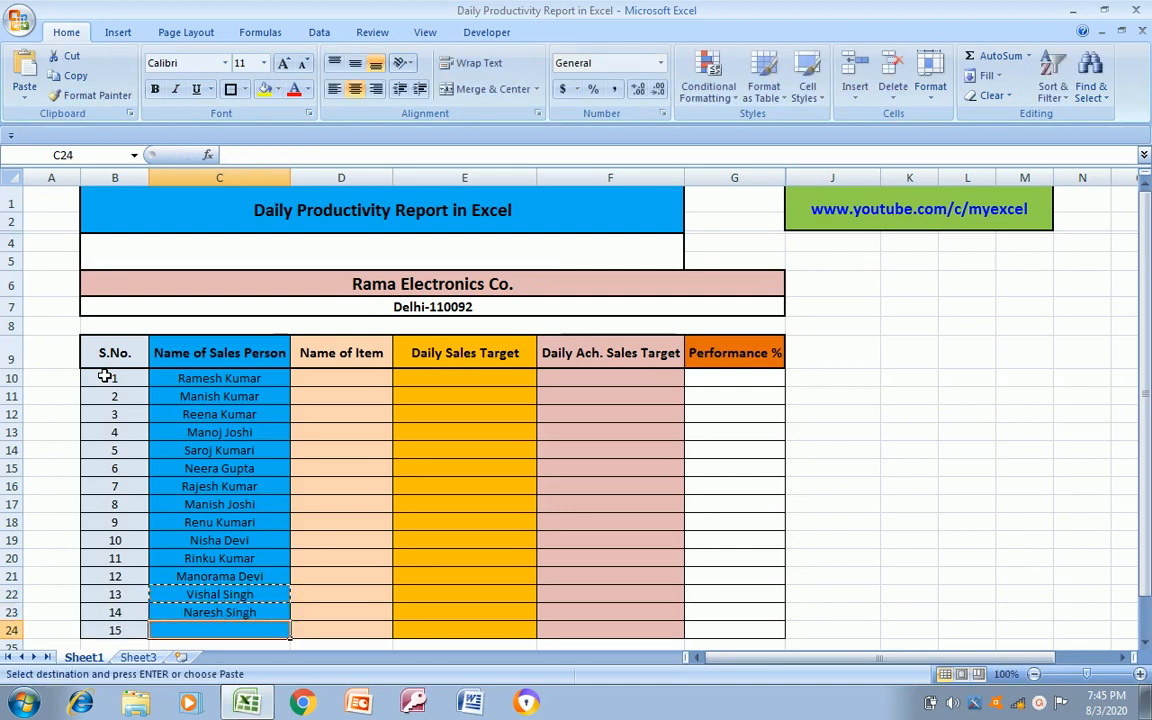
key(ctrl+v)
key(Down)
key(Down)
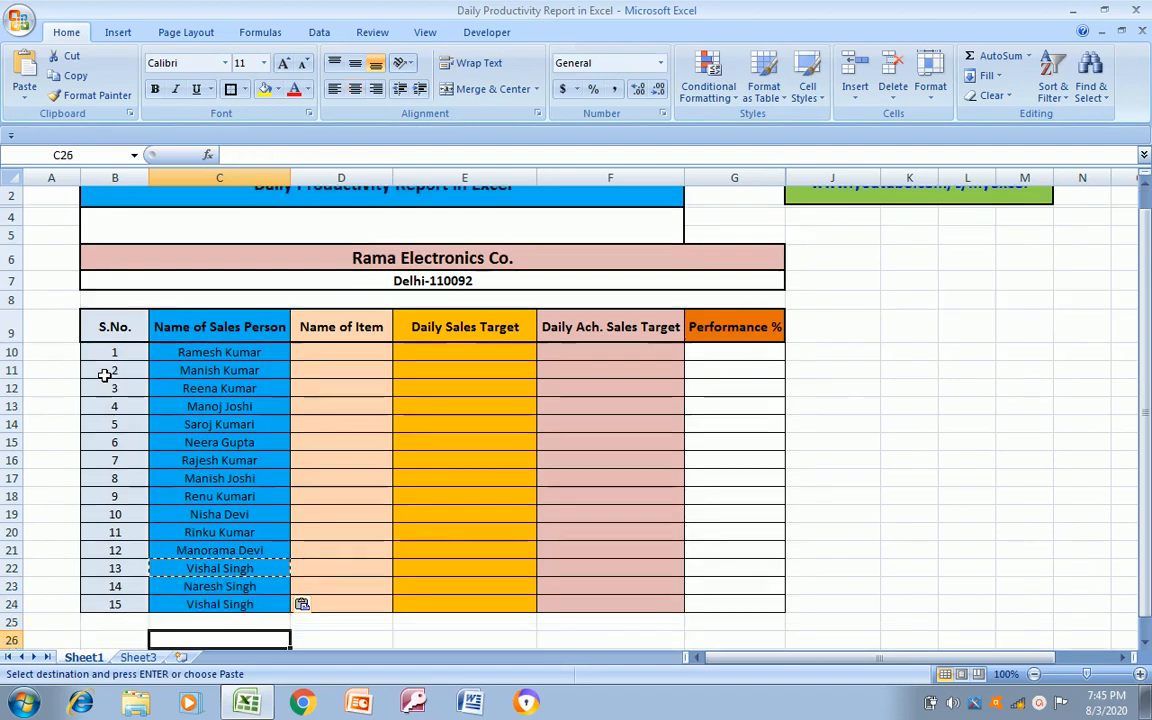
key(Up)
key(Up)
key(Escape)
Enter the item names LED in D10 and LCD in D11 of the Name of Item column
key(ctrl+Up)
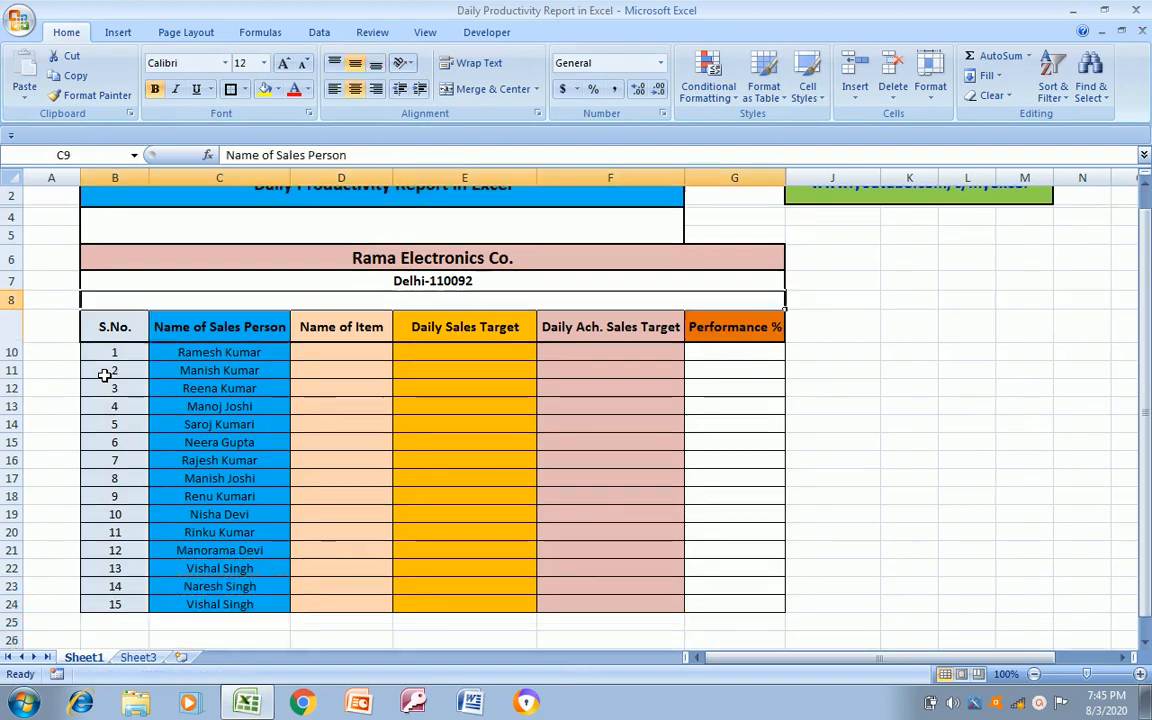
key(Down)
key(ctrl+shift+Down)
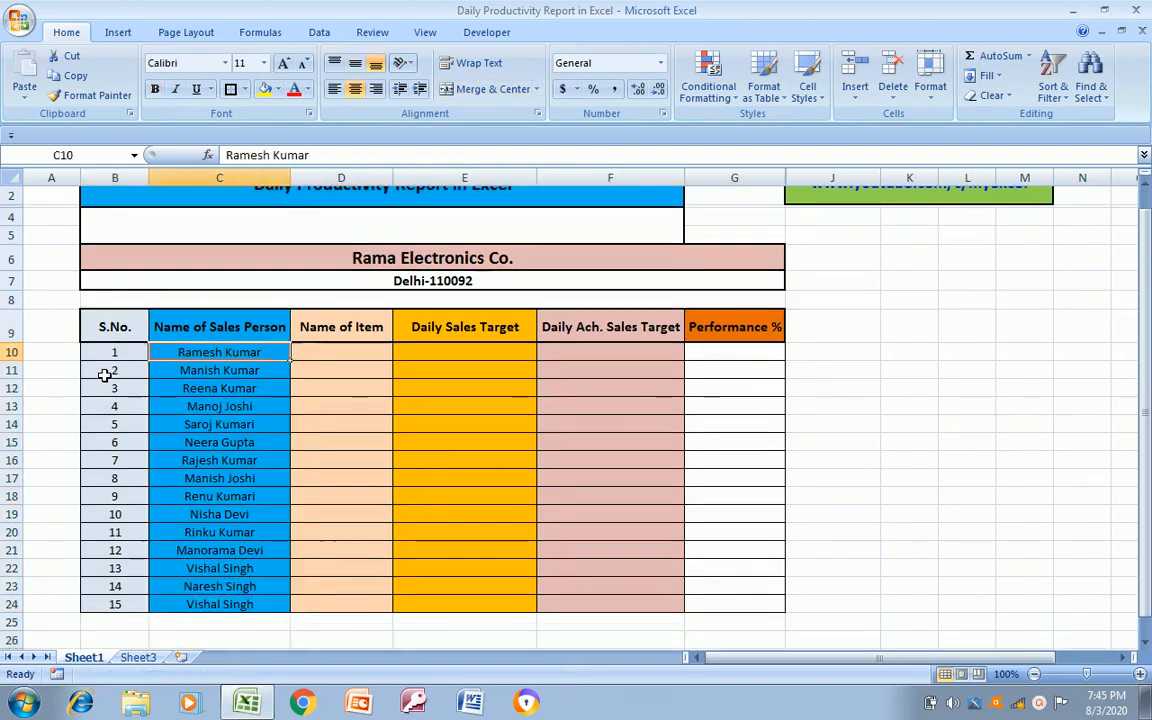
key(Right)
text(LED)
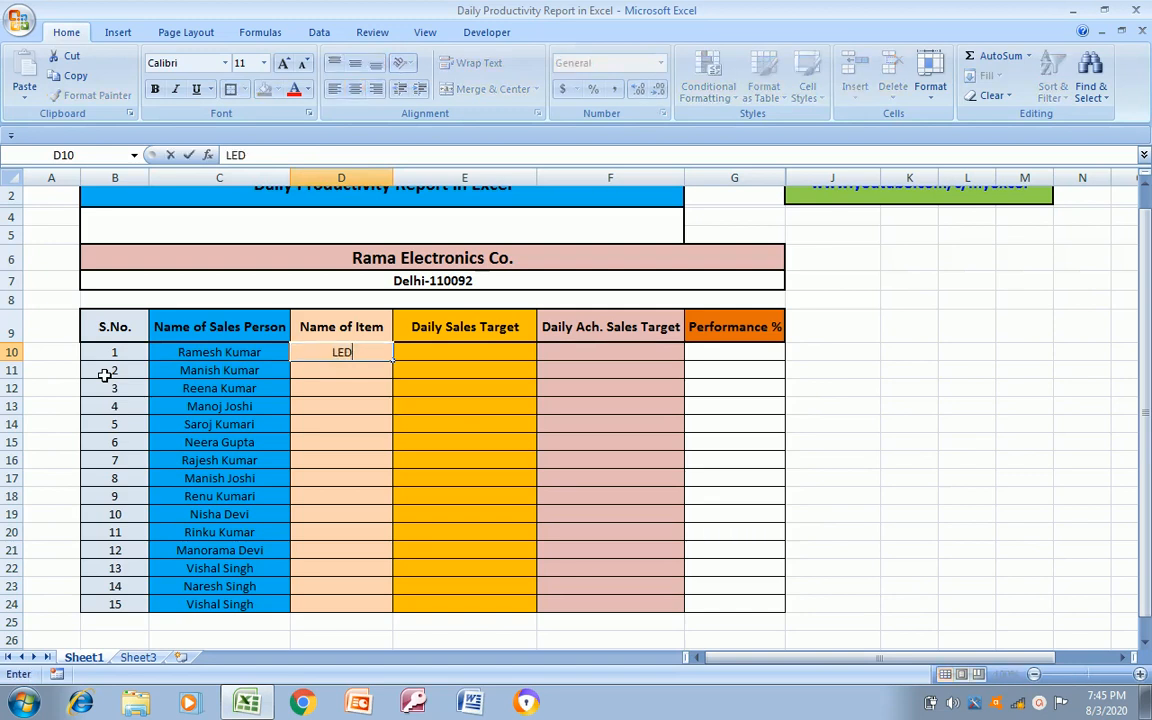
key(Return)
text(LCD)
key(Return)
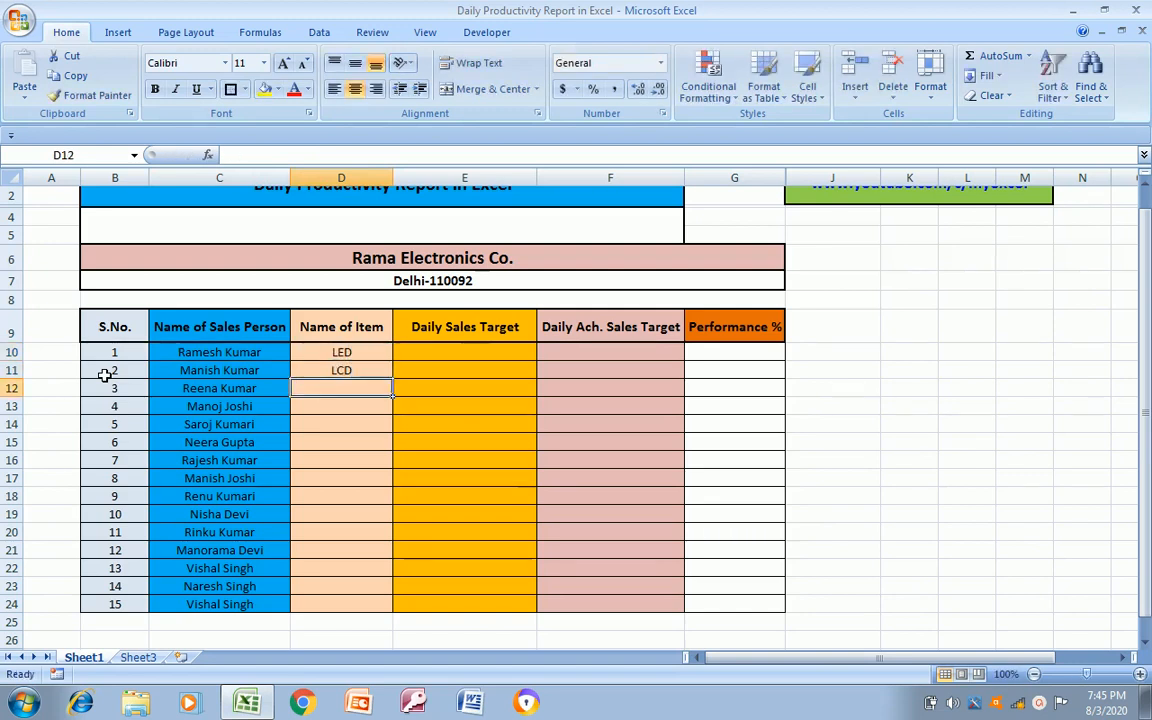
Enter the item names Smart TV, Microwave and LED in D12, D13 and D14
text(Smart T)
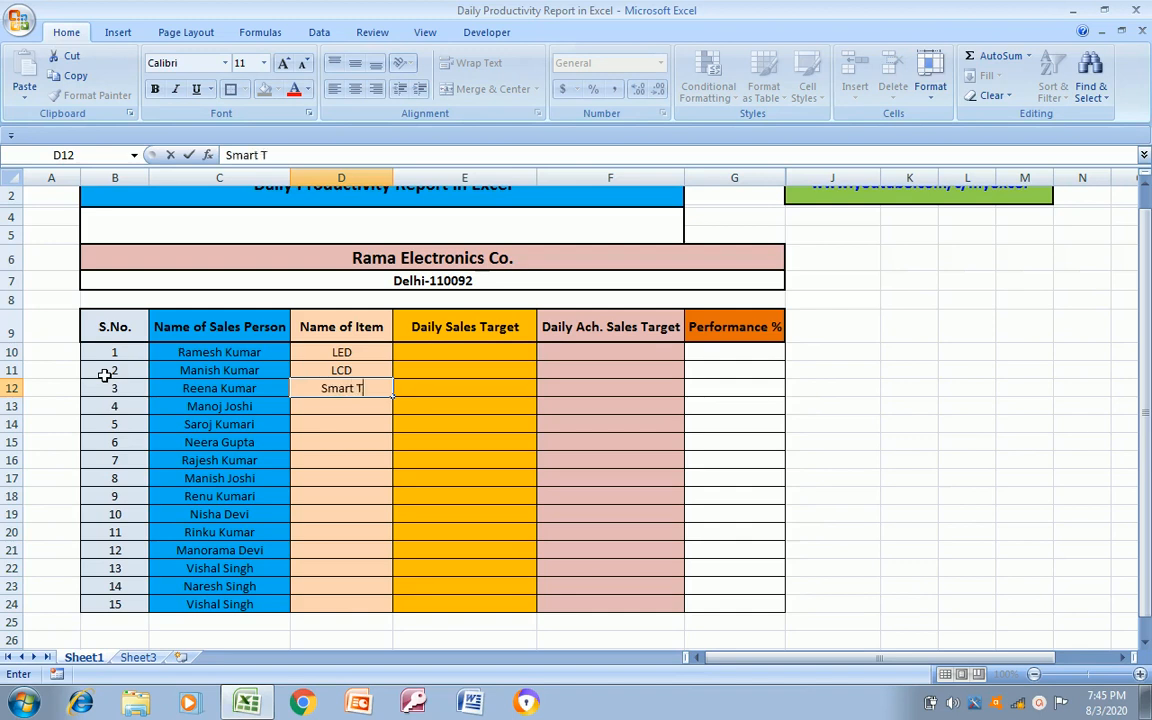
text(V)
key(Return)
text(Microwave)
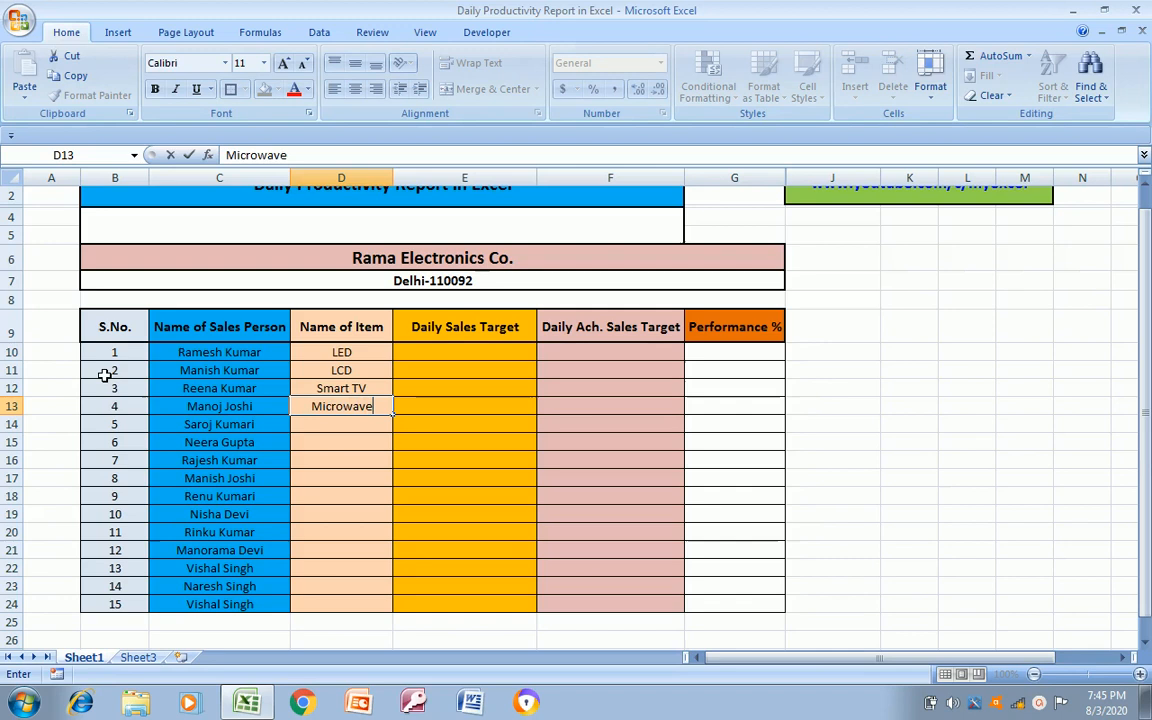
key(Return)
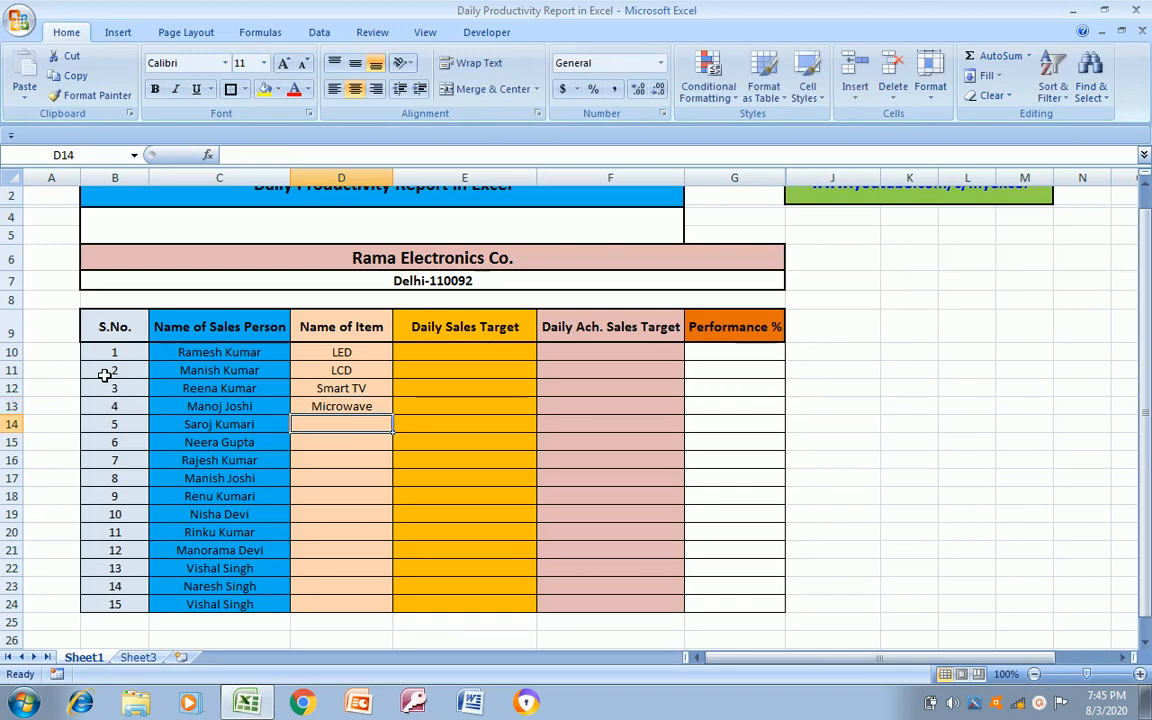
text(LED)
key(Return)
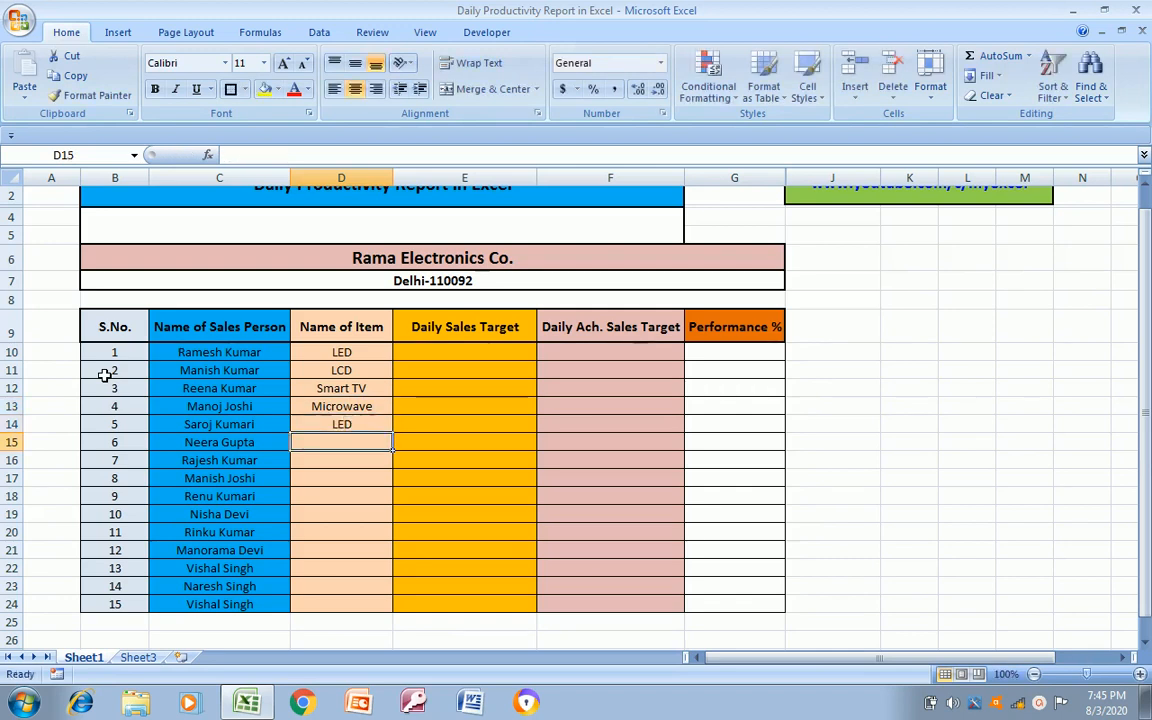
Enter the item name Washing Machine in D15
text(Ea)
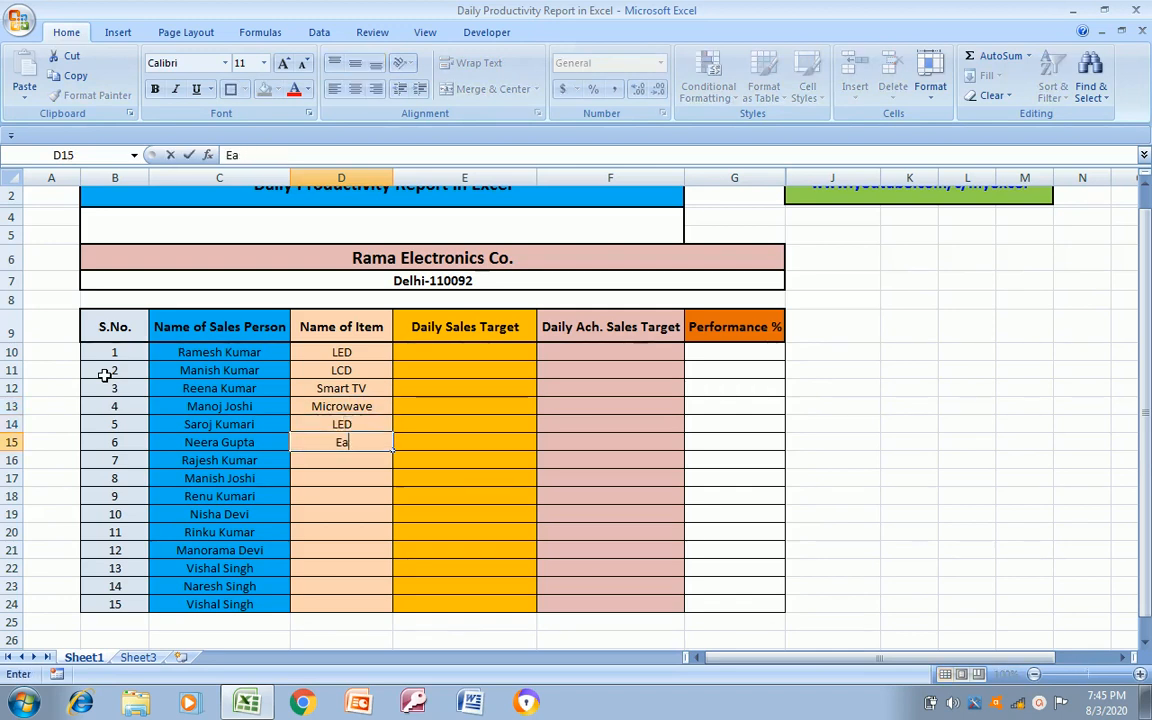
text(Washing Mac)
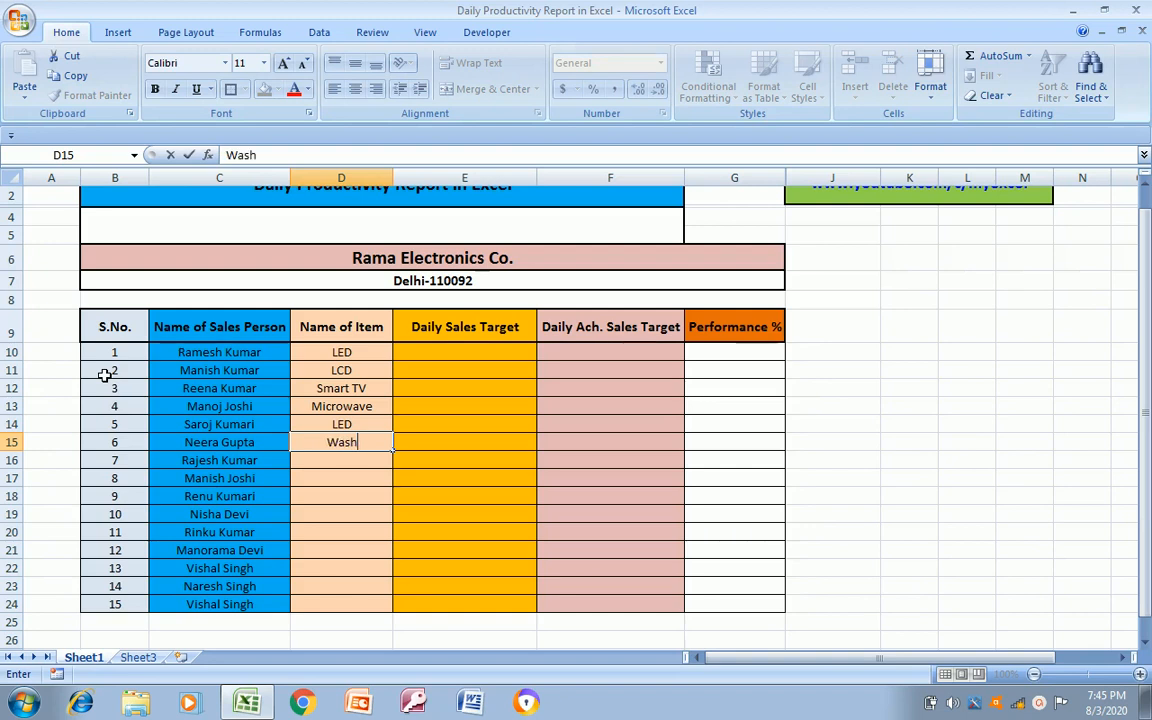
click(104, 374)
key(Right)
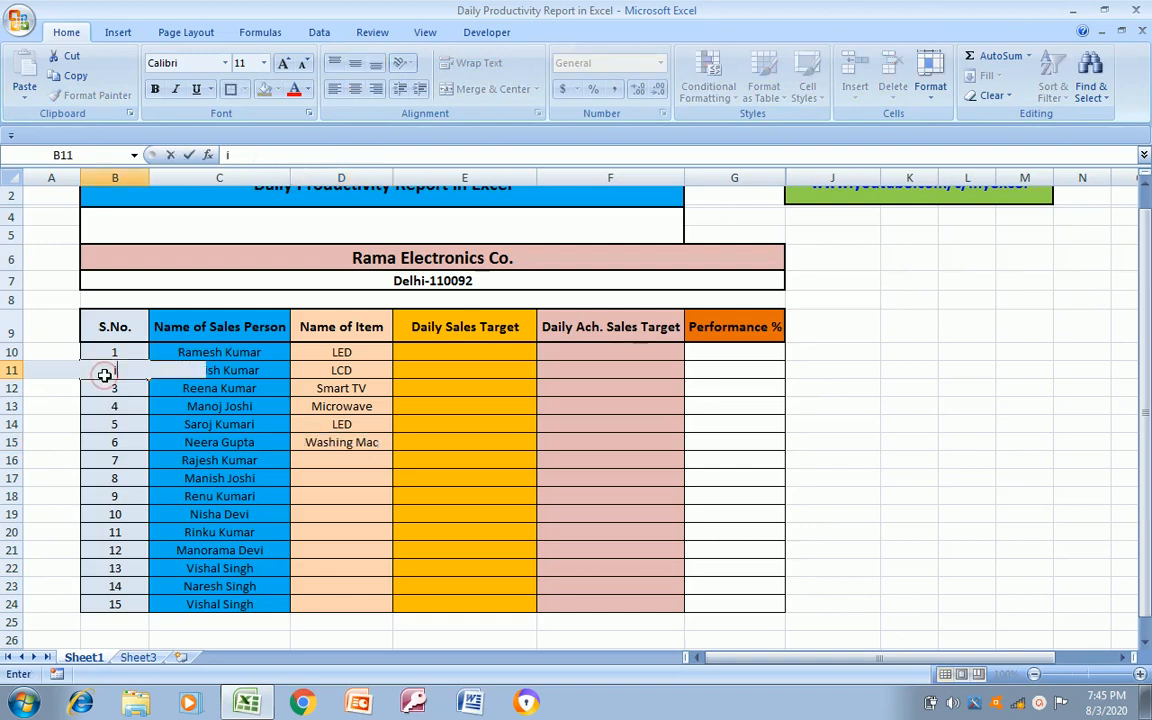
key(Down)
key(Down)
key(Down)
key(Down)
key(Right)
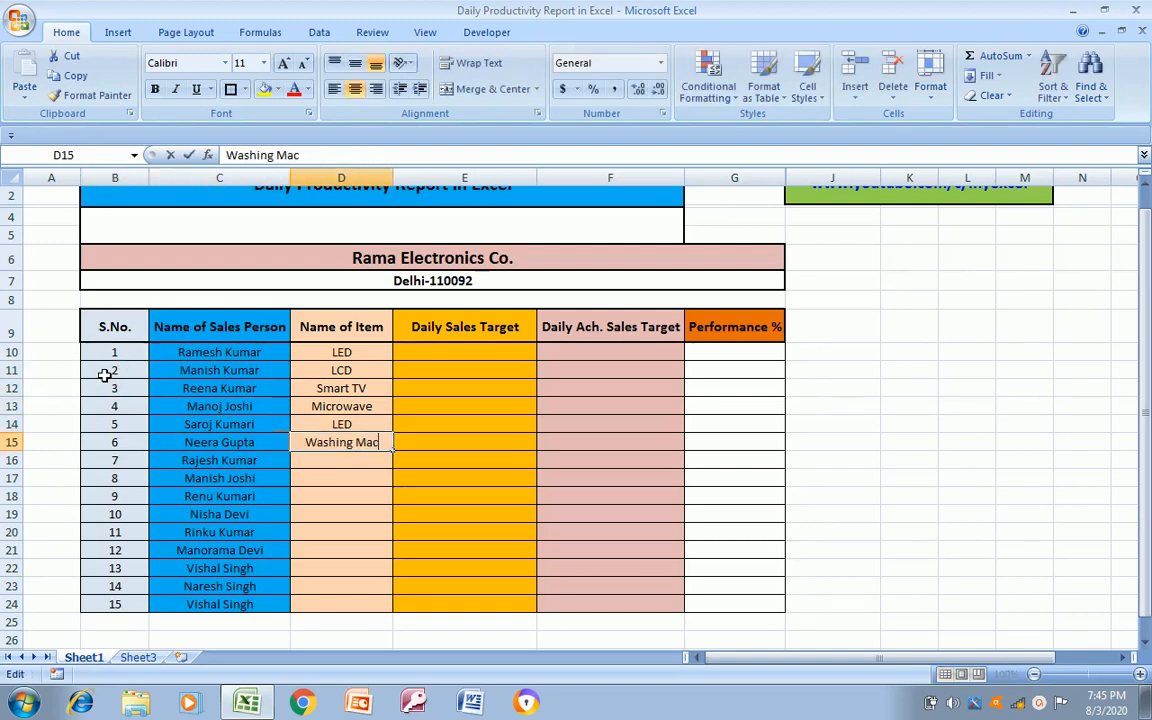
key(F2)
text(hine)
key(Return)
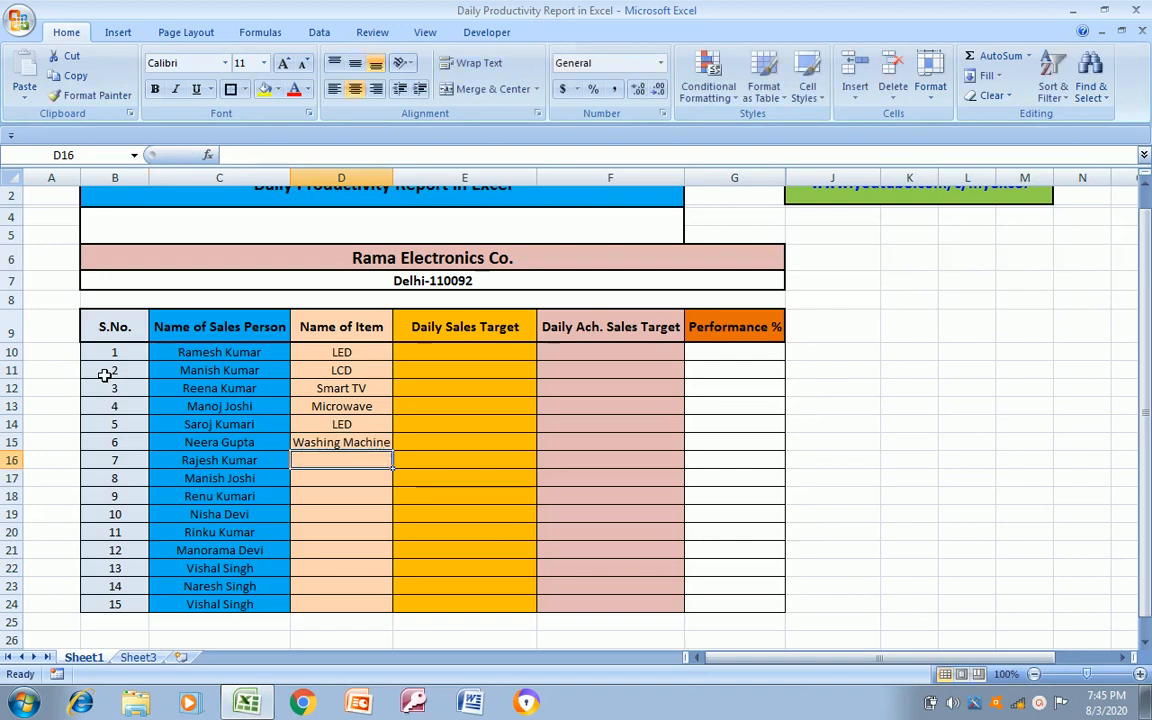
Enter the item name Mixer Grinder in D16
text(Mix)
key(BackSpace)
key(BackSpace)
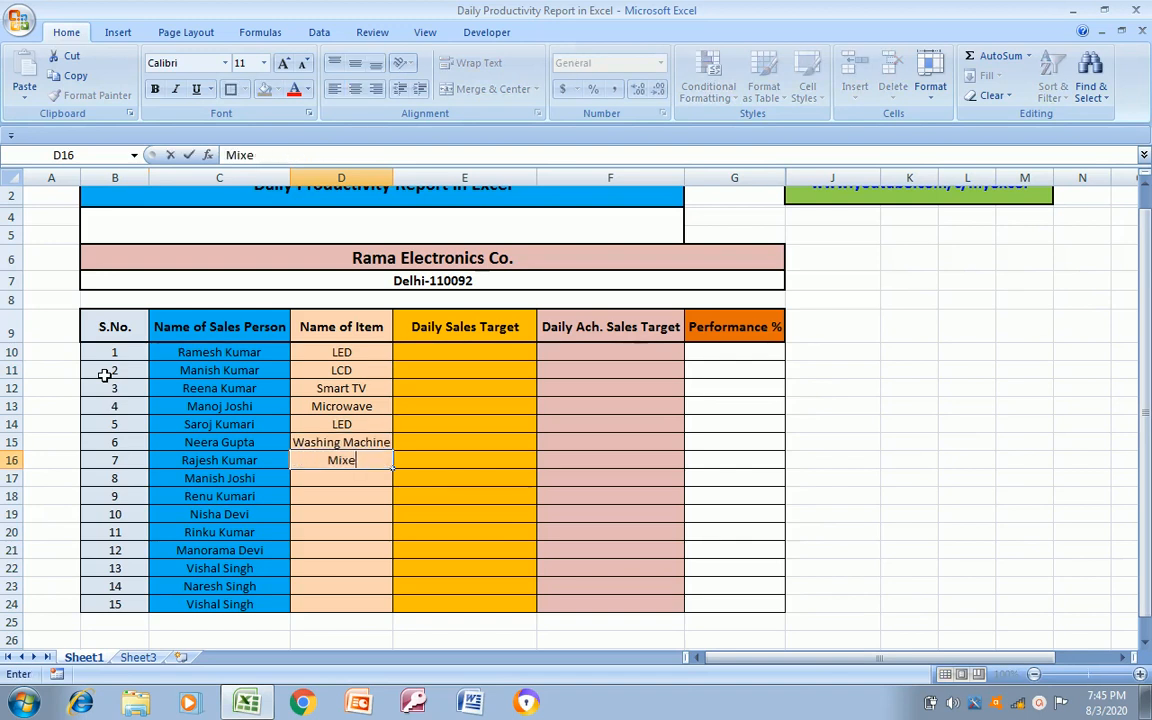
text(r Ginrde)
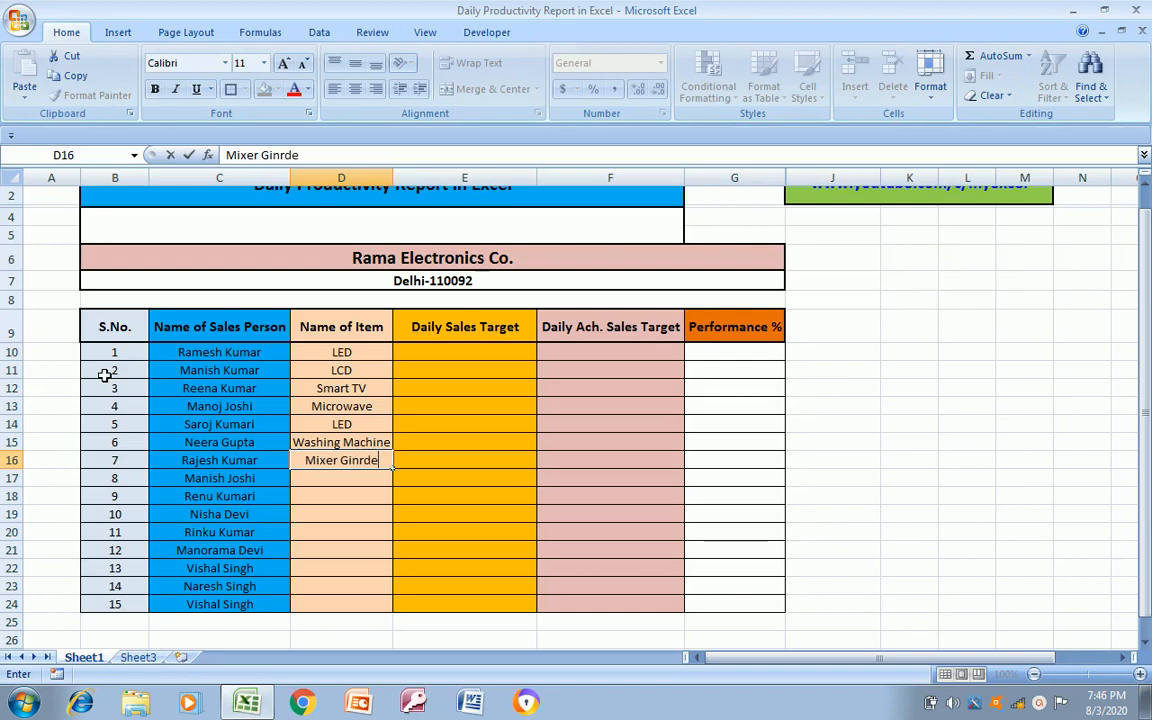
key(BackSpace)
key(BackSpace)
key(BackSpace)
key(BackSpace)
key(BackSpace)
text(rinder)
key(Return)
Enter the item name Juicer Mixer Grinder in D17 and reselect that cell
text(Juince)
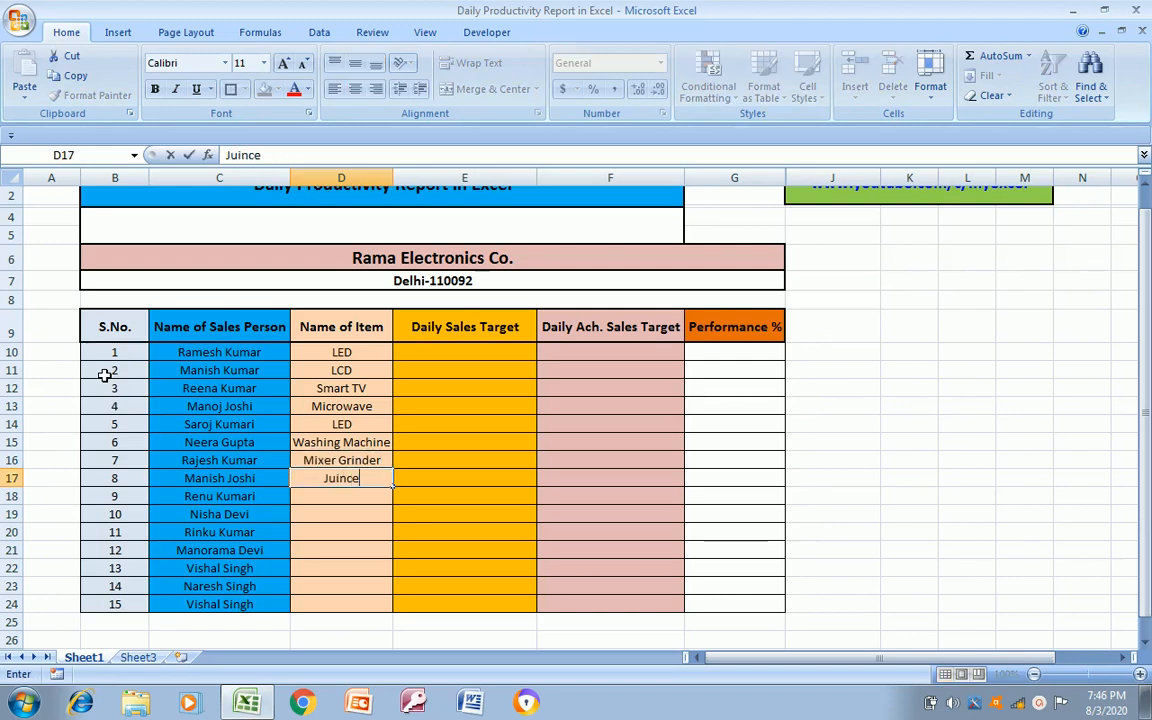
key(BackSpace)
key(BackSpace)
key(BackSpace)
text(cer Mix)
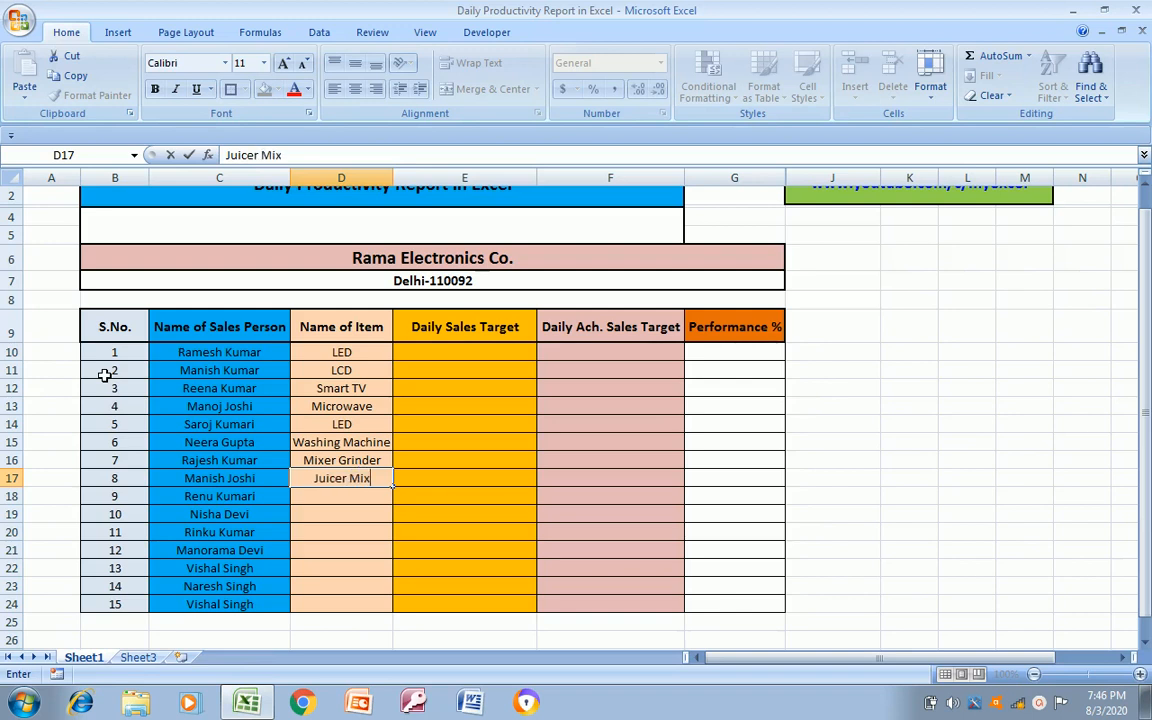
text(er Grinder)
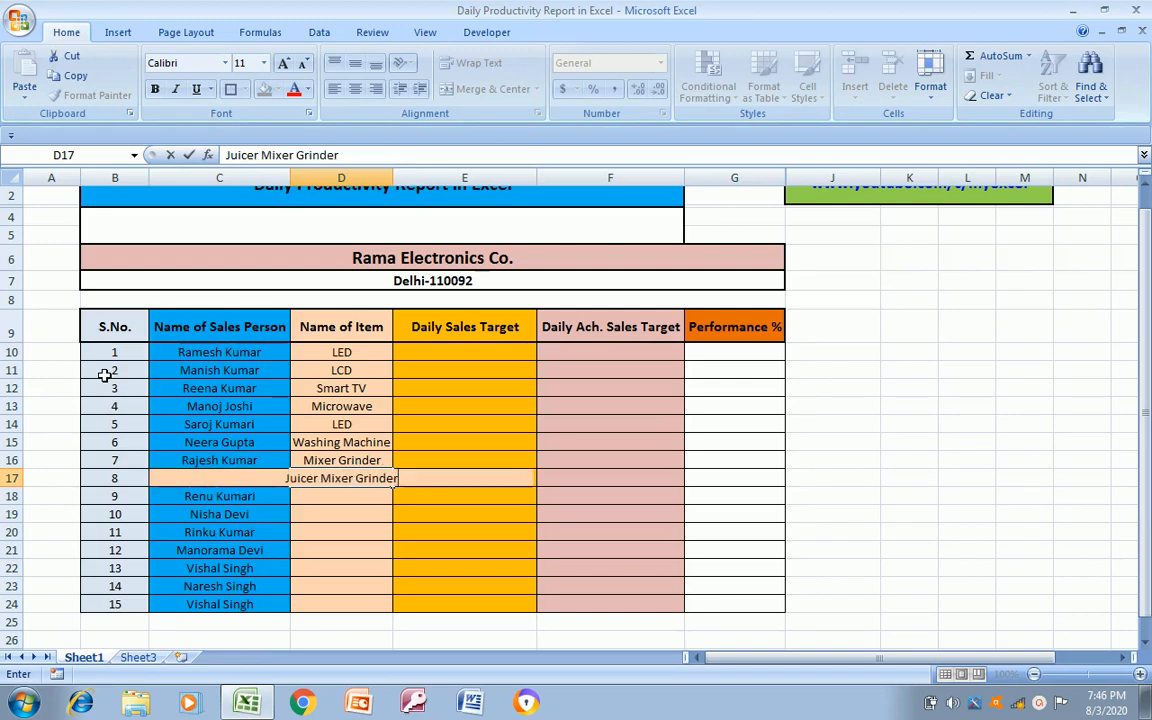
key(Return)
key(Up)
key(Up)
key(Down)
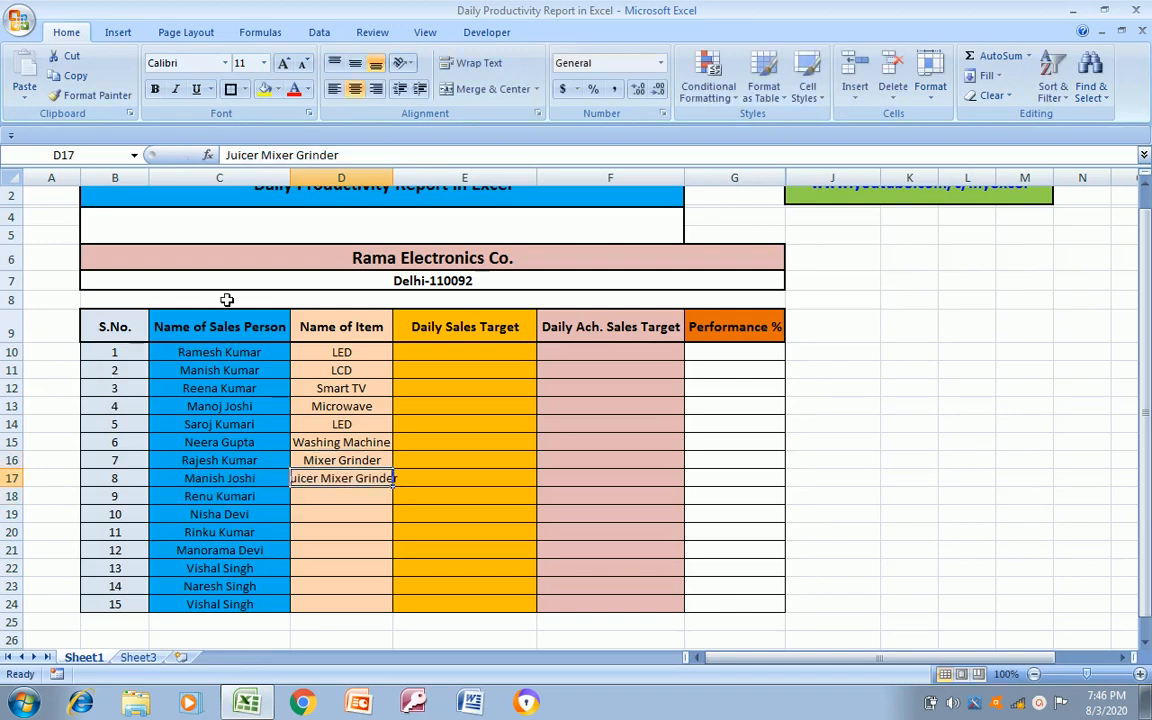
Auto-fit the width of column D and enter the item name Cooler in D18
double_click(390, 178)
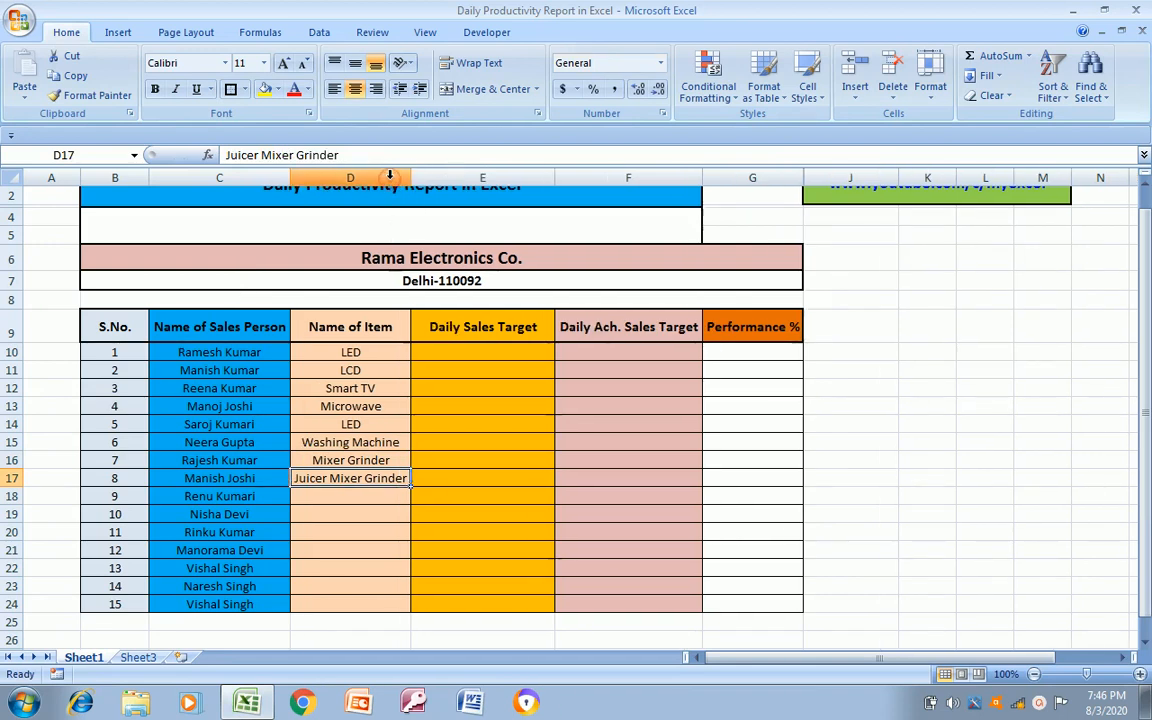
click(362, 496)
text(Cooler)
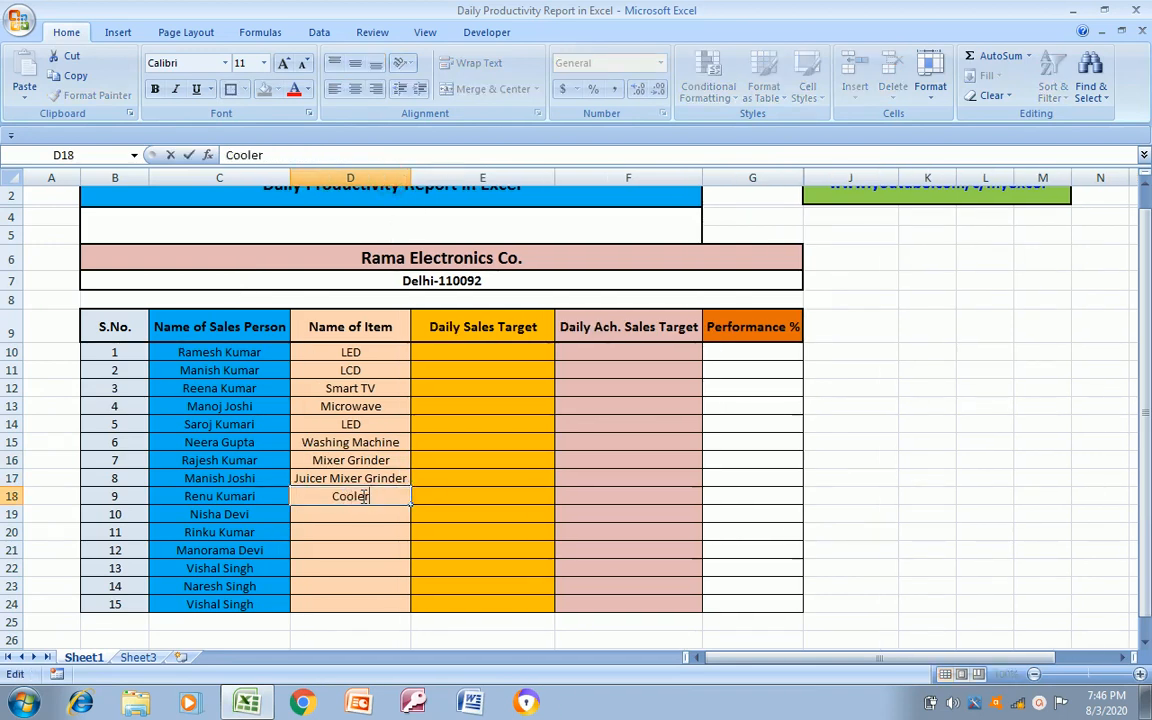
key(Return)
Enter the item names Air Cooler in D19 and Split AC in D20
text(A)
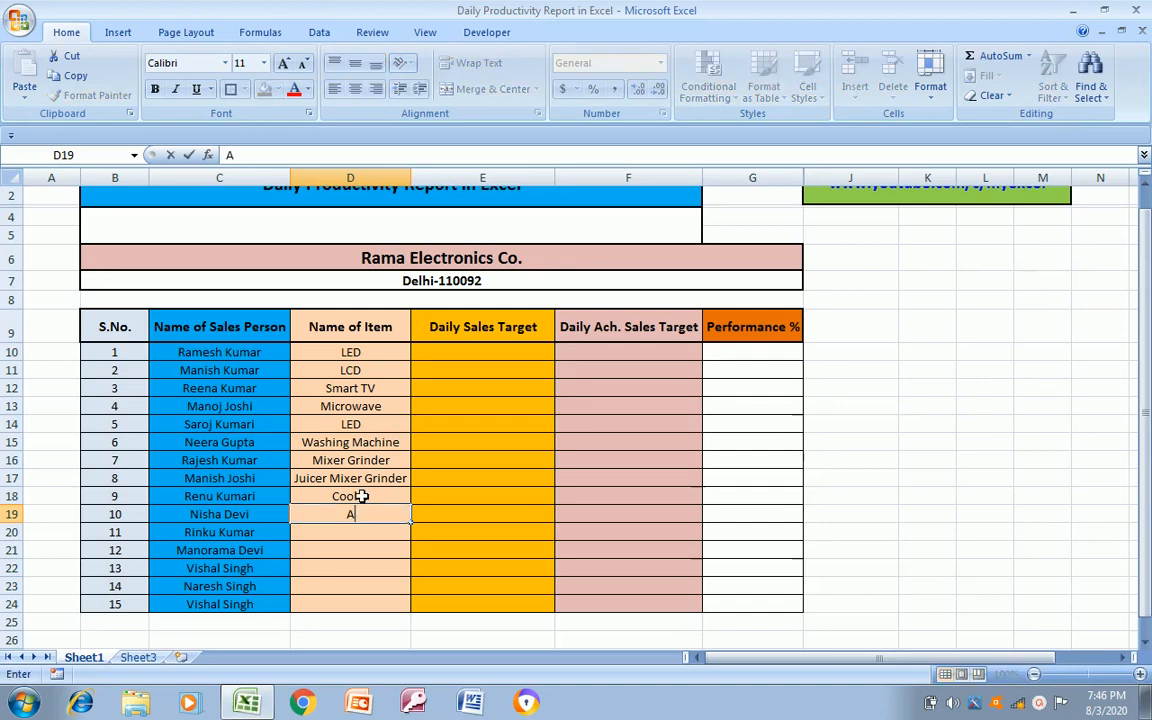
text(irc Cooler)
key(Return)
text(Sp)
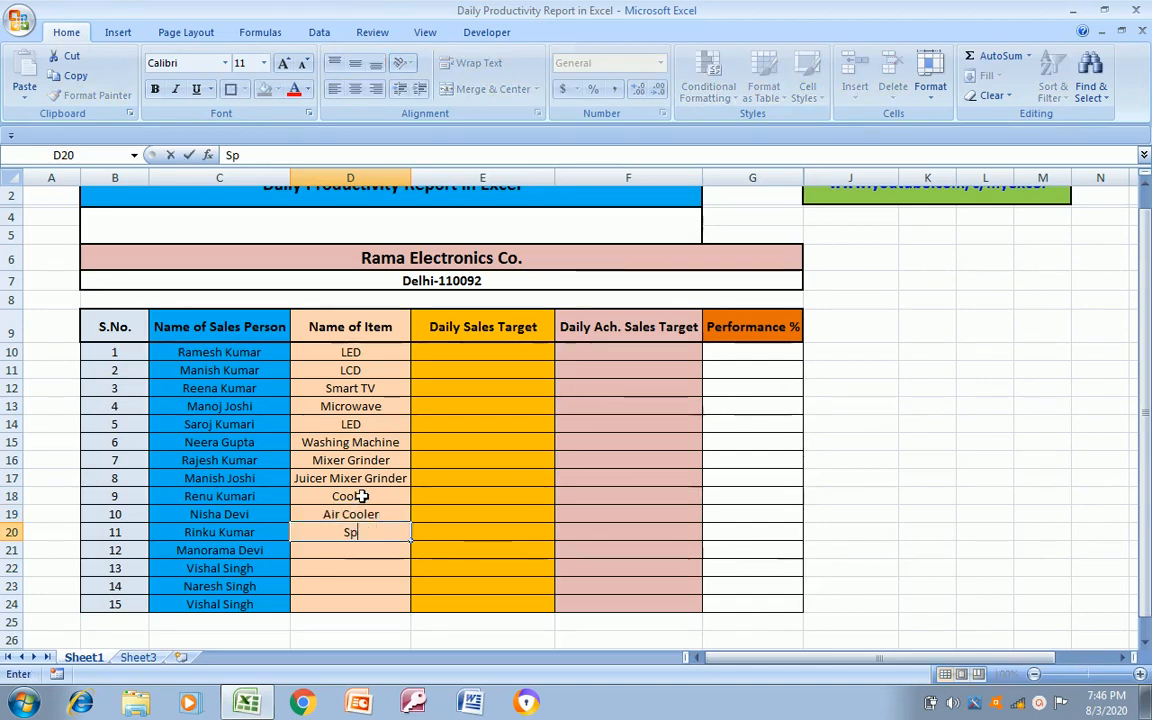
text(lit AC)
key(Return)
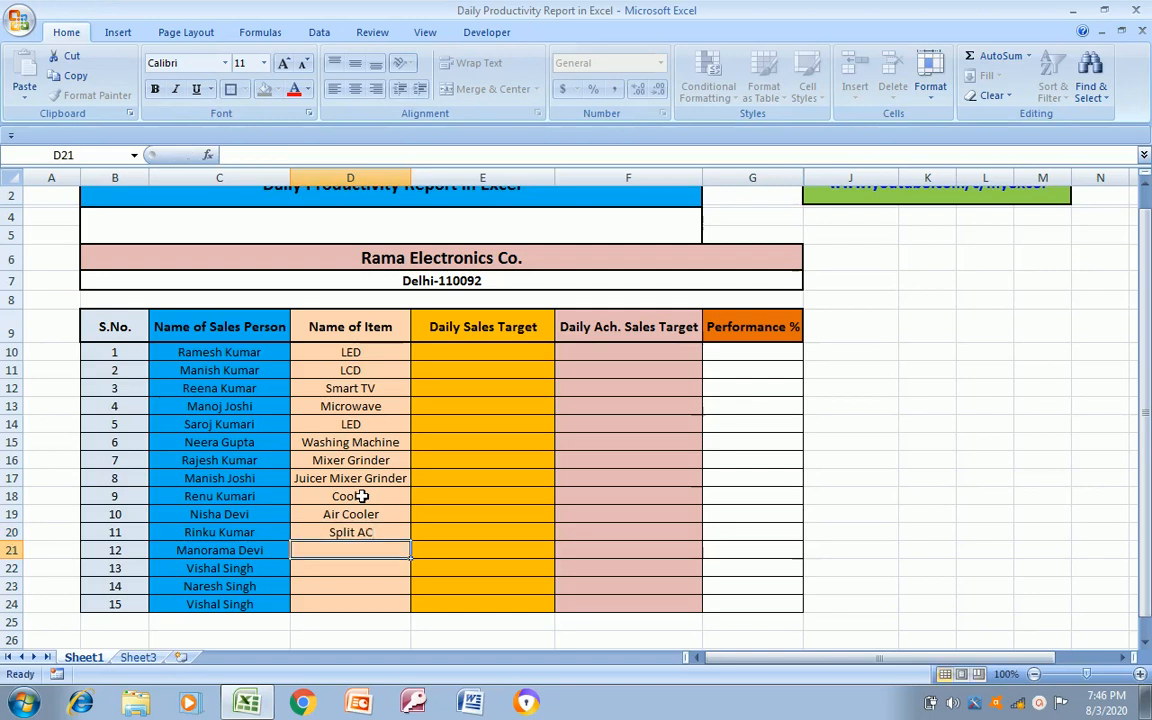
Enter the item name Window AC in D21
text(Win)
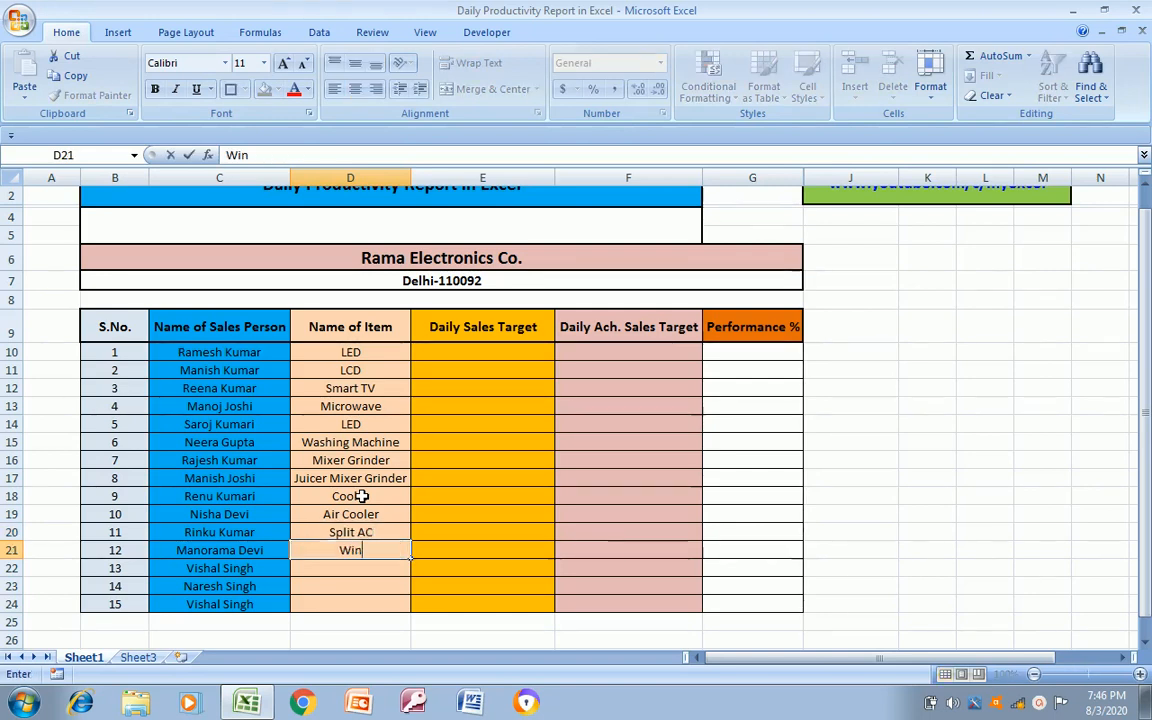
text(dow AC)
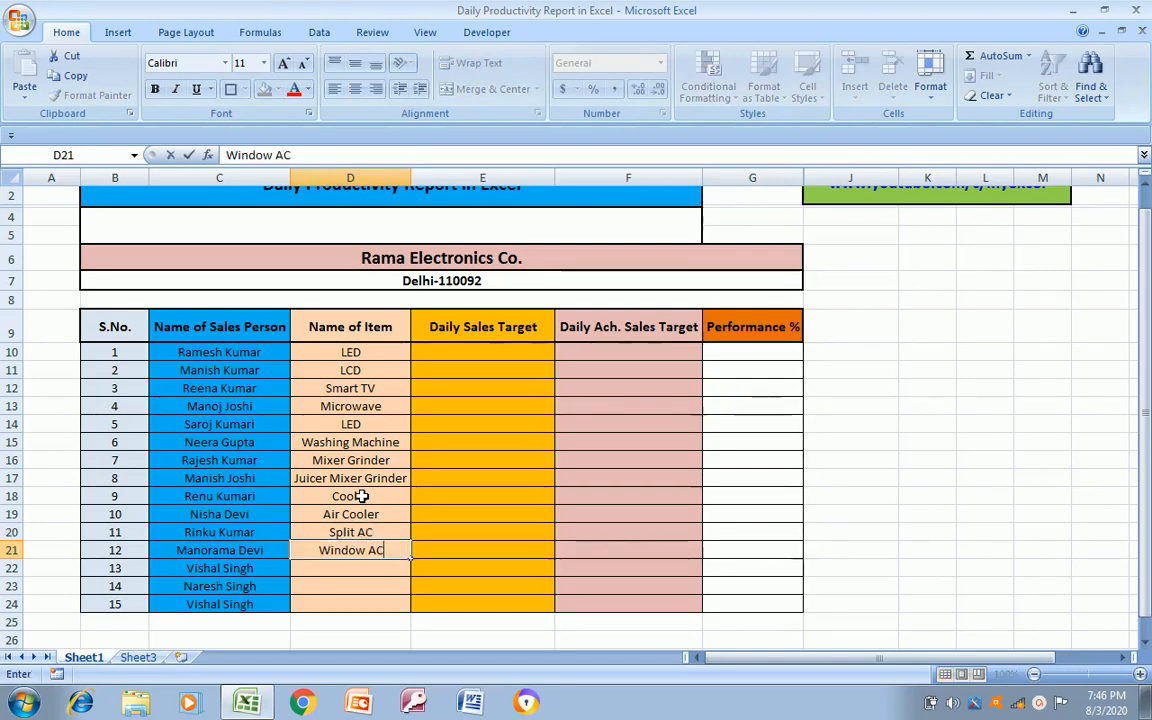
key(Return)
Copy the item names from D15:D17 (Washing Machine, Mixer Grinder, Juicer Mixer Grinder) into D22:D24
key(Up)
key(Up)
key(Up)
key(Up)
key(Up)
key(Up)
key(Up)
key(shift+Down)
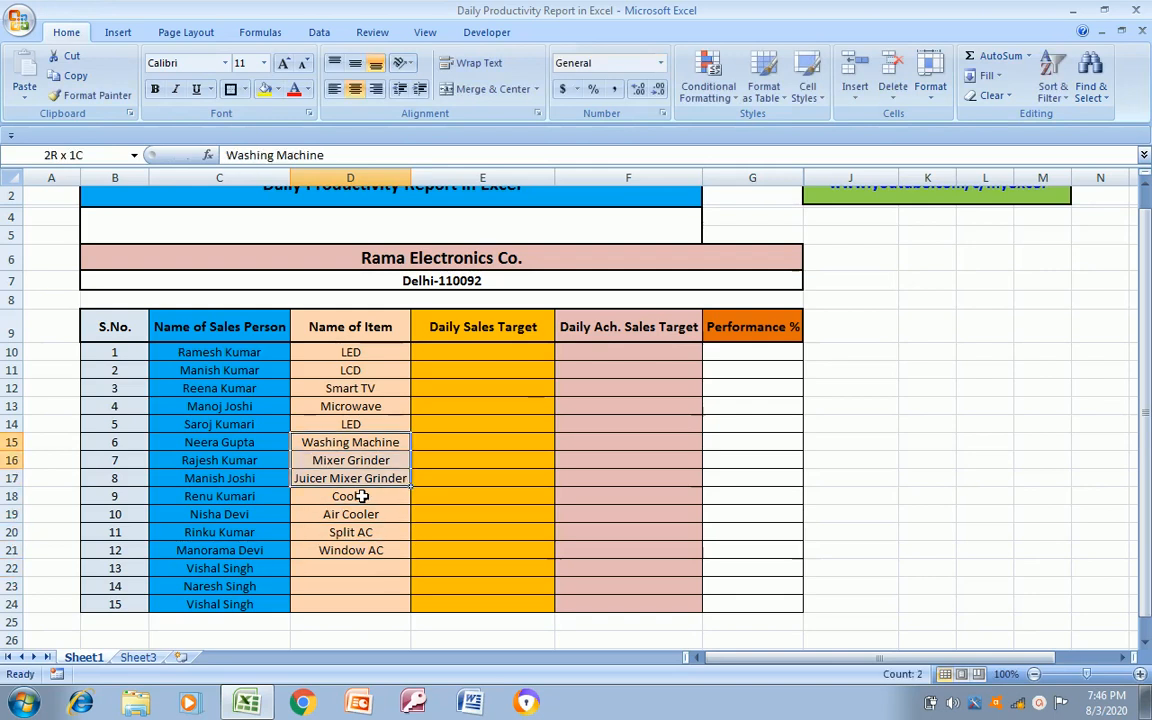
key(shift+Down)
key(ctrl+c)
key(Down)
key(Down)
key(Down)
key(Down)
key(Down)
key(Down)
key(Down)
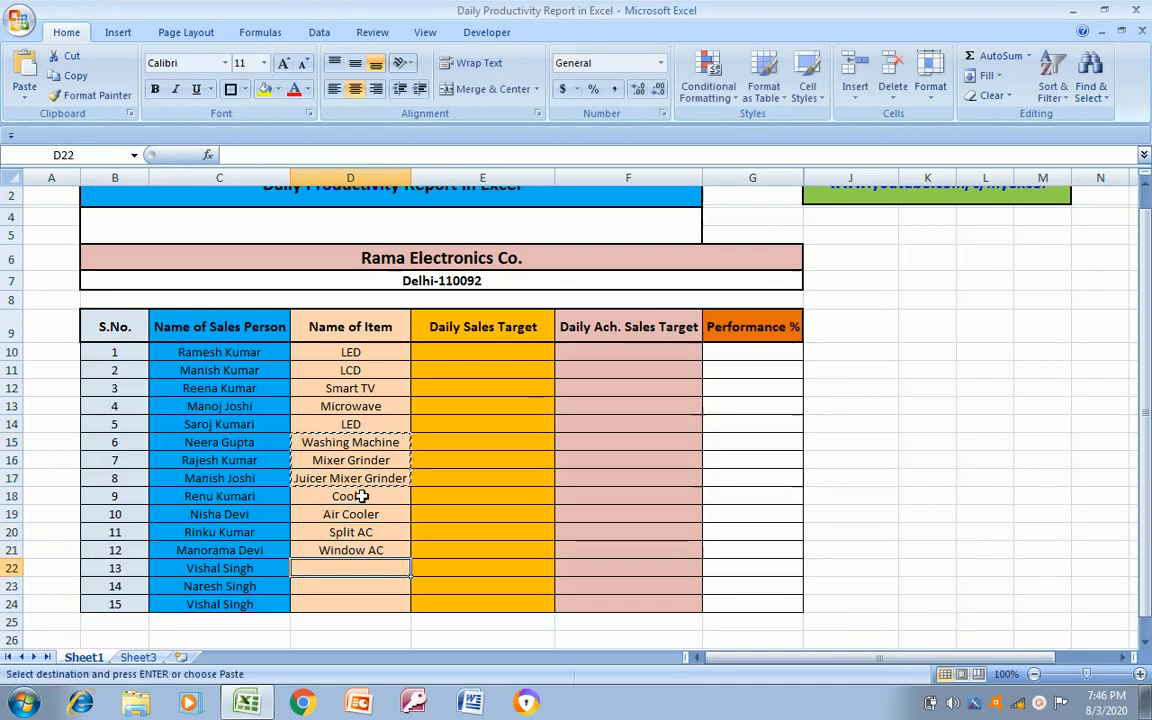
key(ctrl+v)
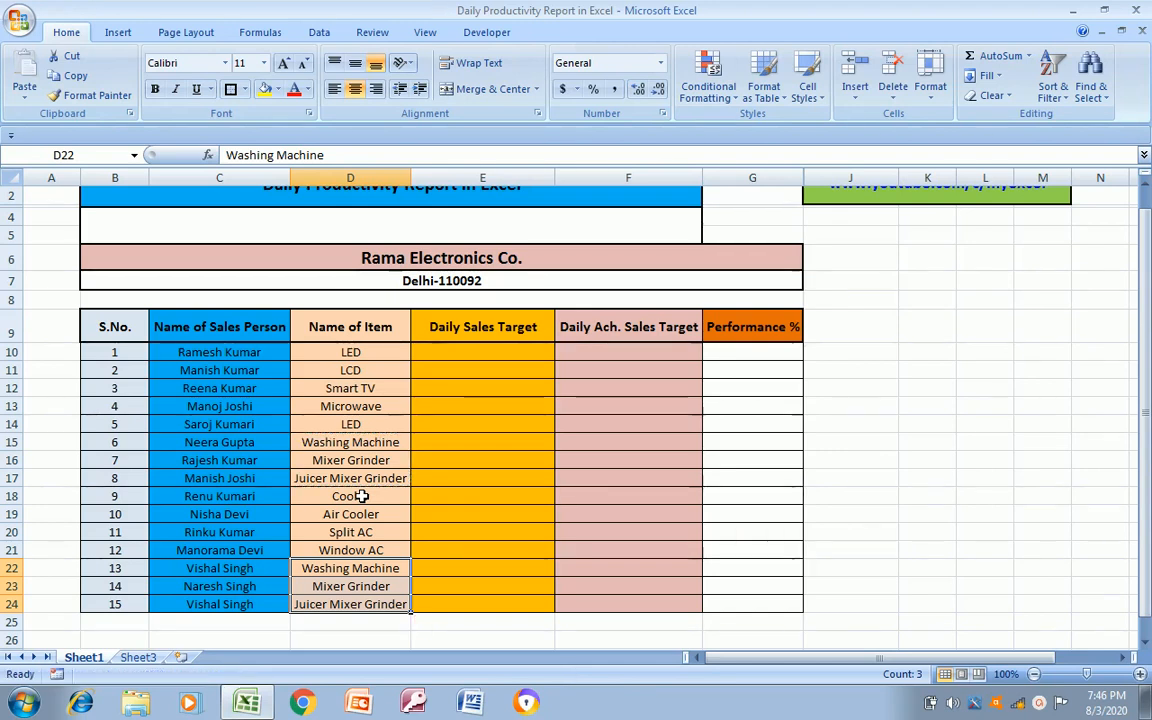
key(Escape)
Select E10, the first empty cell of the Daily Sales Target column
key(ctrl+Up)
key(Up)
key(Up)
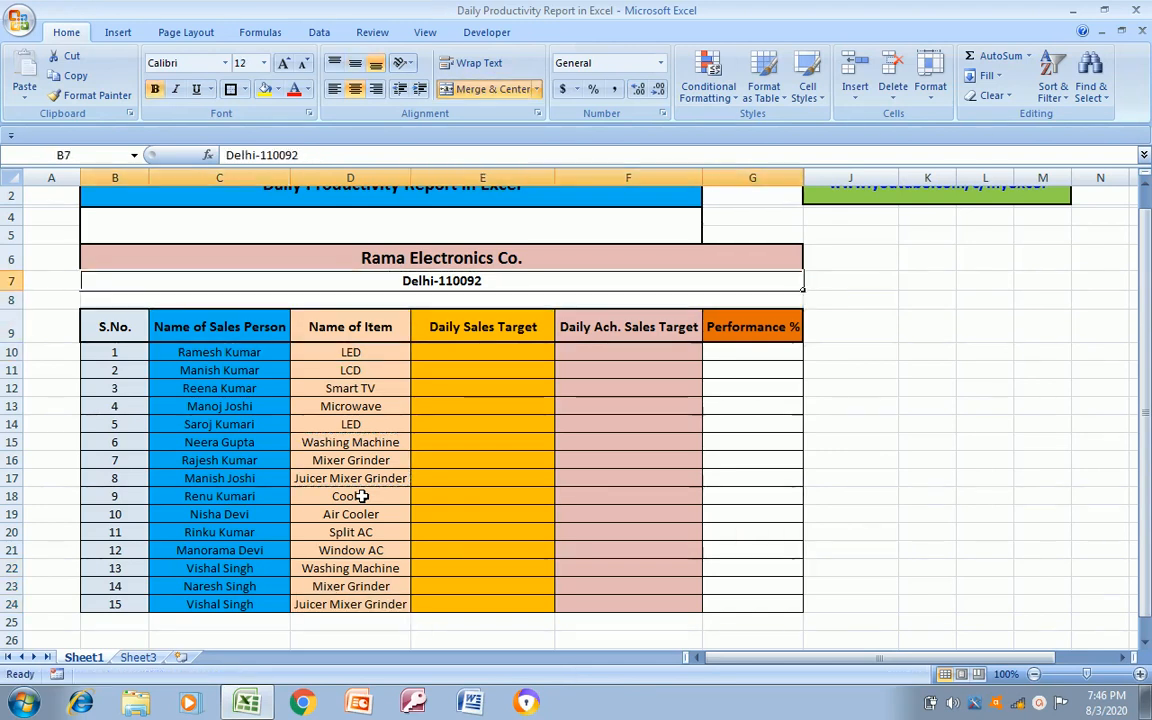
key(Down)
key(Down)
key(Up)
key(Down)
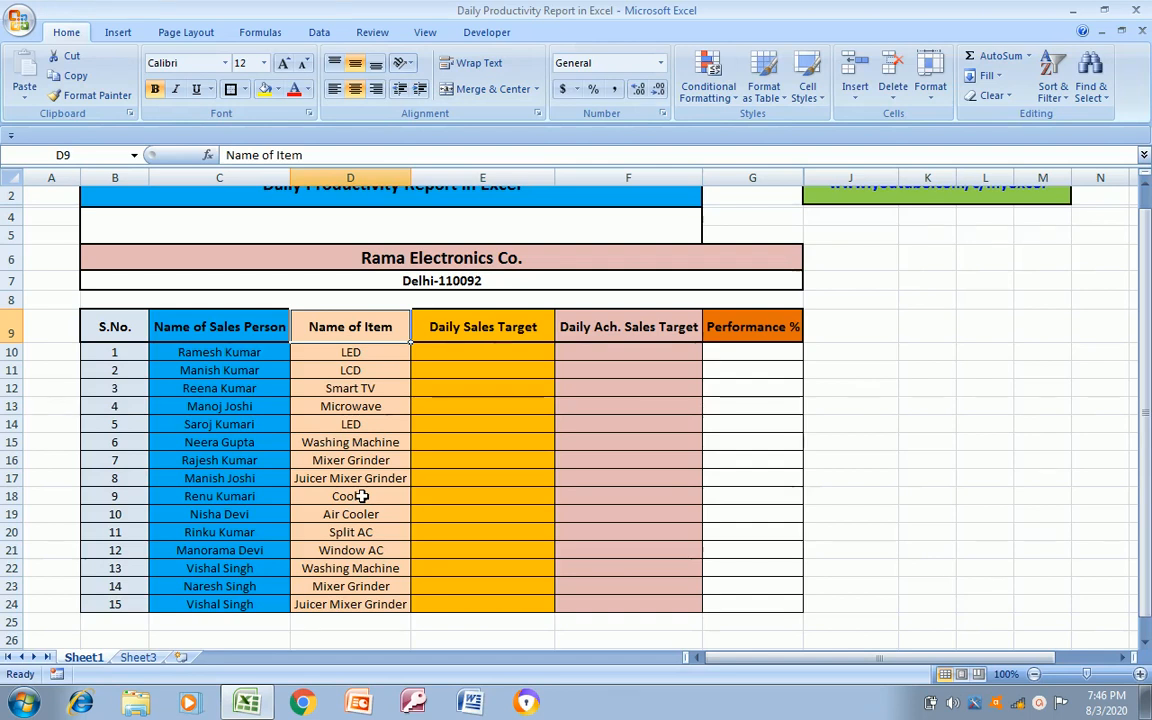
key(Down)
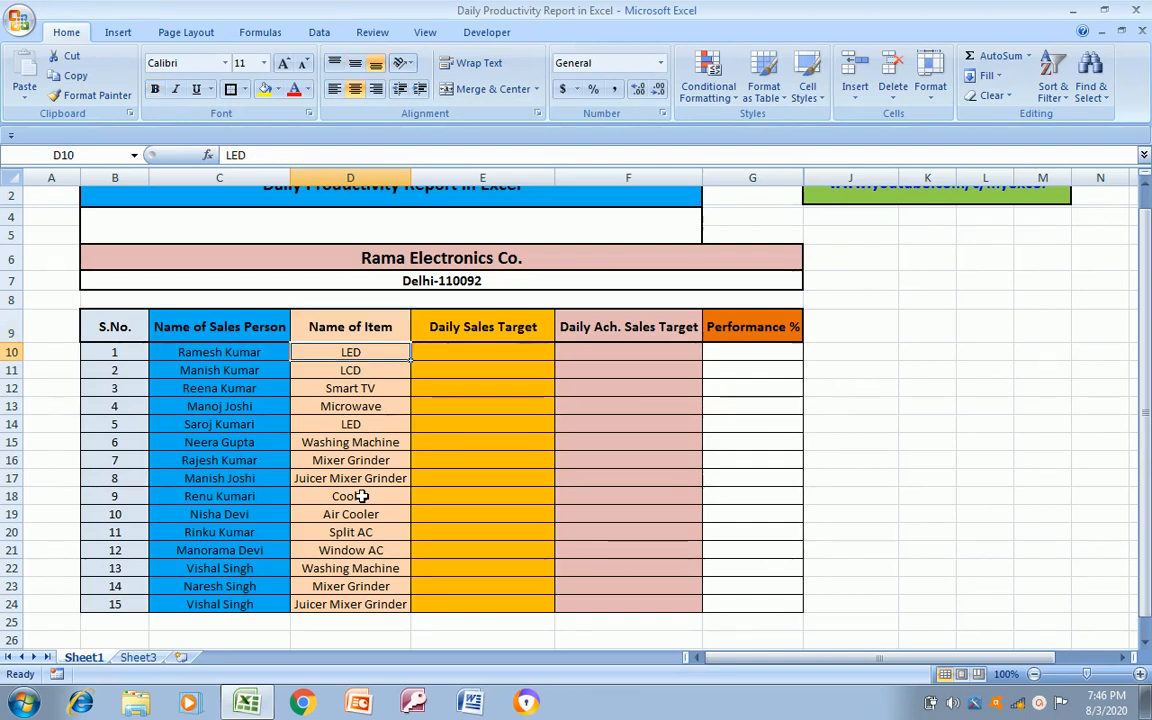
key(Right)
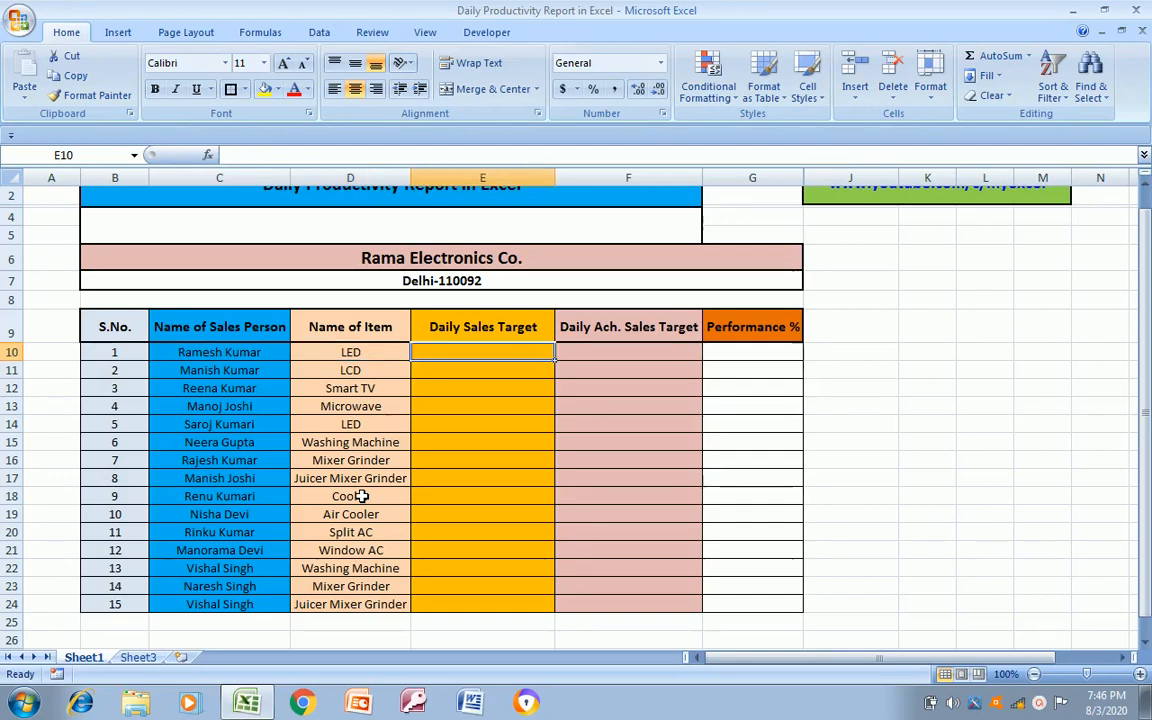
key(Up)
key(Up)
key(Up)
key(Up)
key(Up)
key(Up)
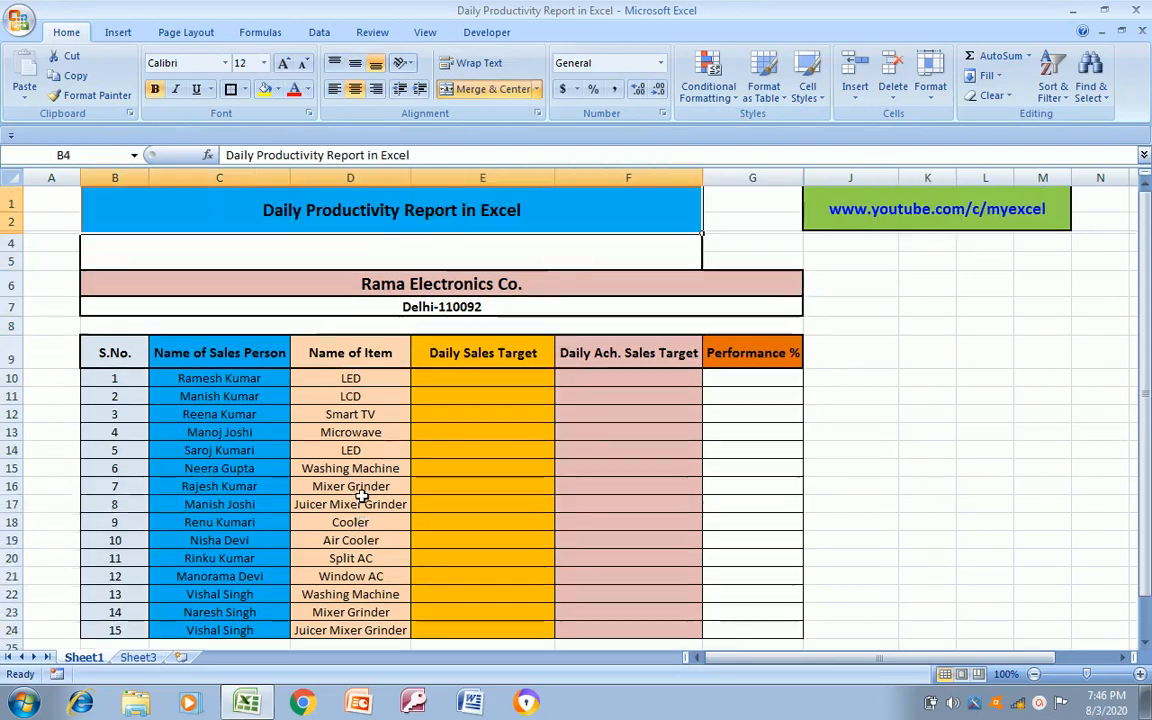
key(Down)
key(Down)
key(Down)
key(Down)
key(Down)
key(Down)
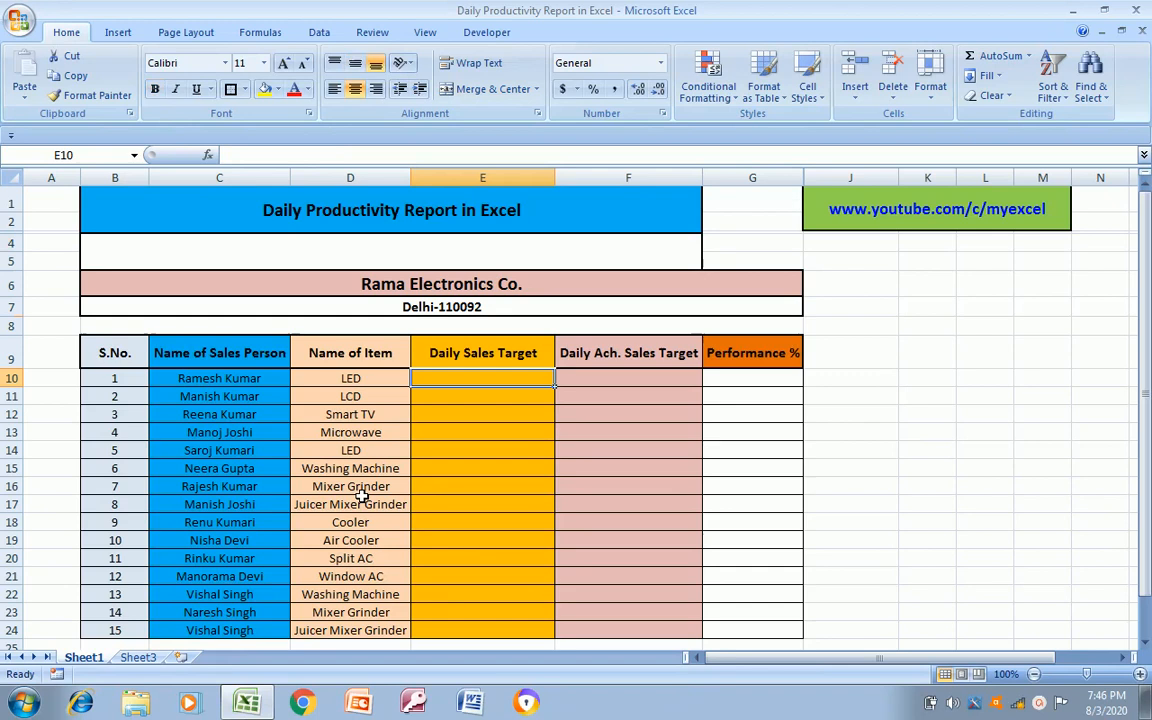
Enter the daily sales targets 5, 5 and 7 in E10, E11 and E12
text(5)
key(Return)
key(Down)
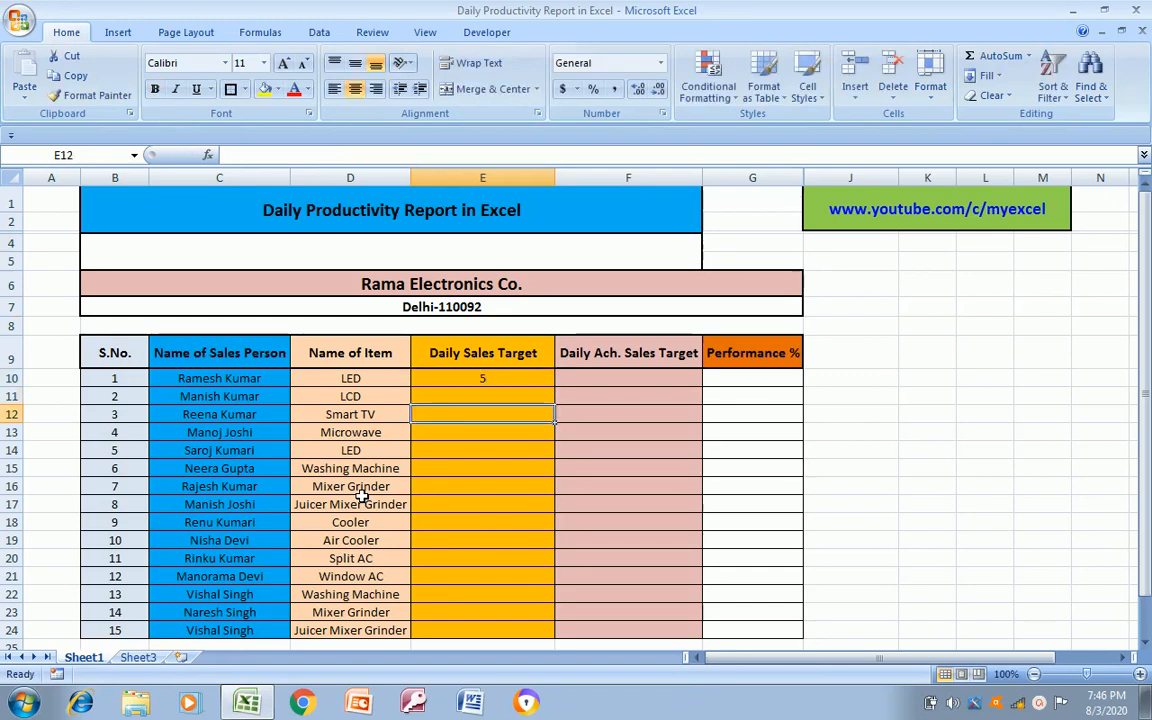
key(Up)
text(5)
key(Return)
text(7)
key(Return)
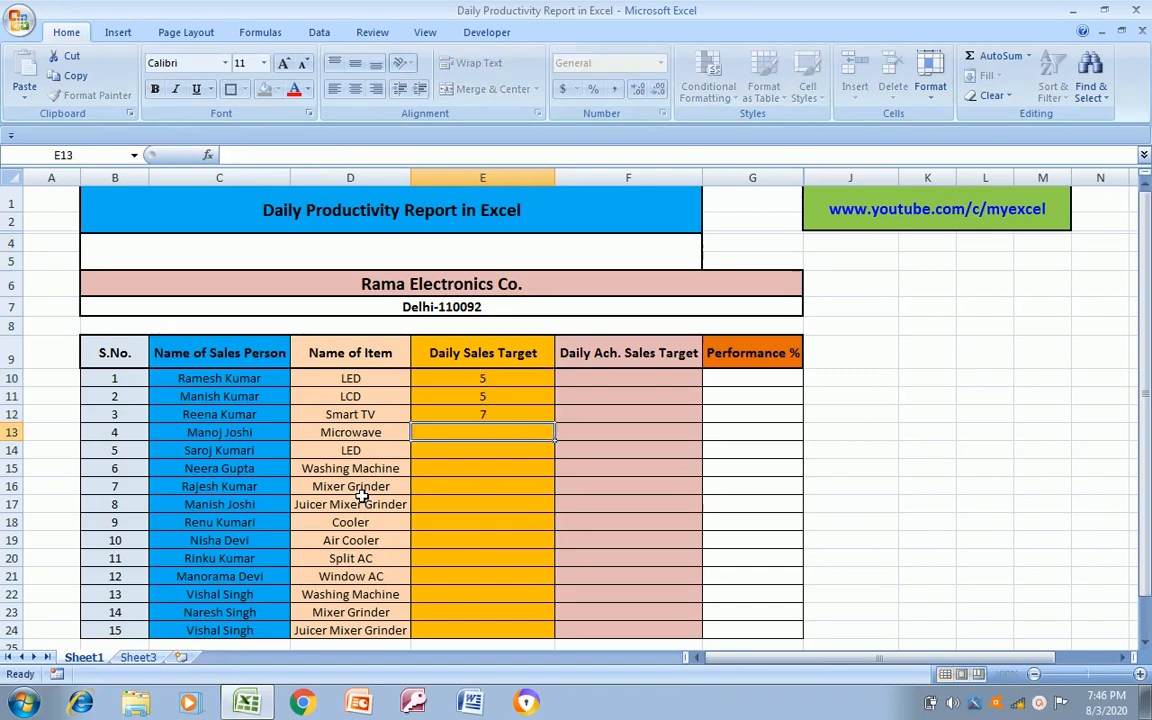
Enter the daily sales targets 8, 8, 2, 3 and 5 in E13 through E17
text(8)
key(Return)
text(8)
key(Return)
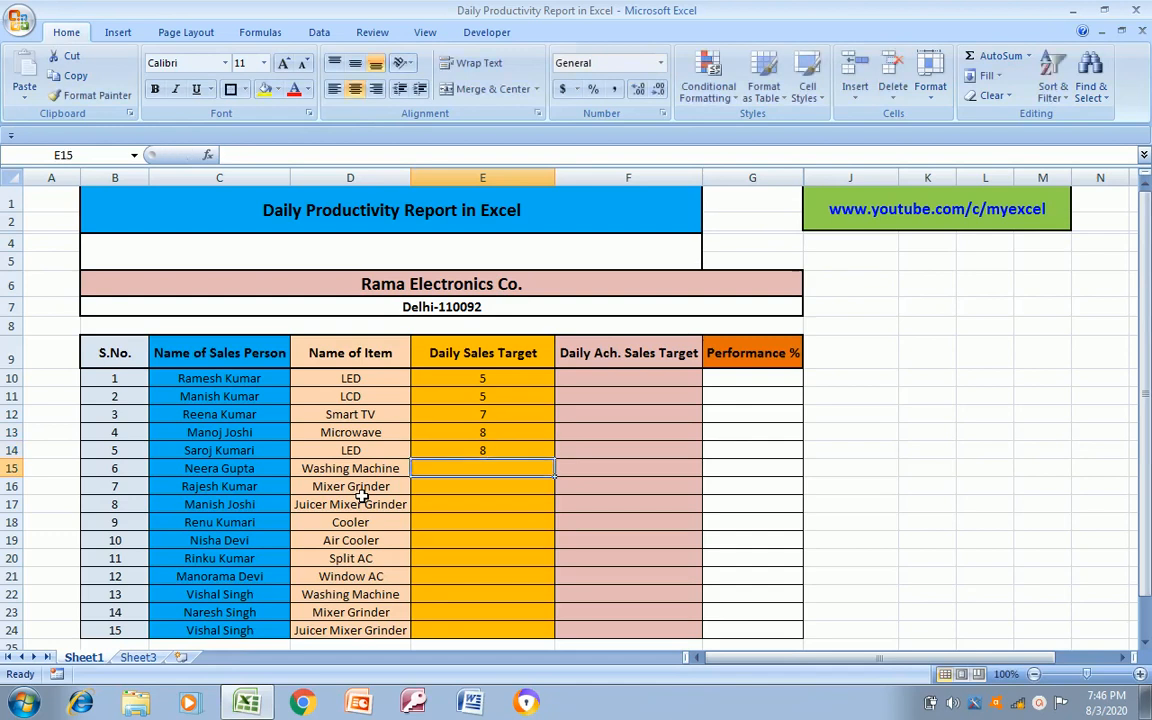
text(2)
key(Return)
text(3)
key(Return)
text(5)
Enter the daily sales targets 4, 6 and 8 in E18, E19 and E20
key(Return)
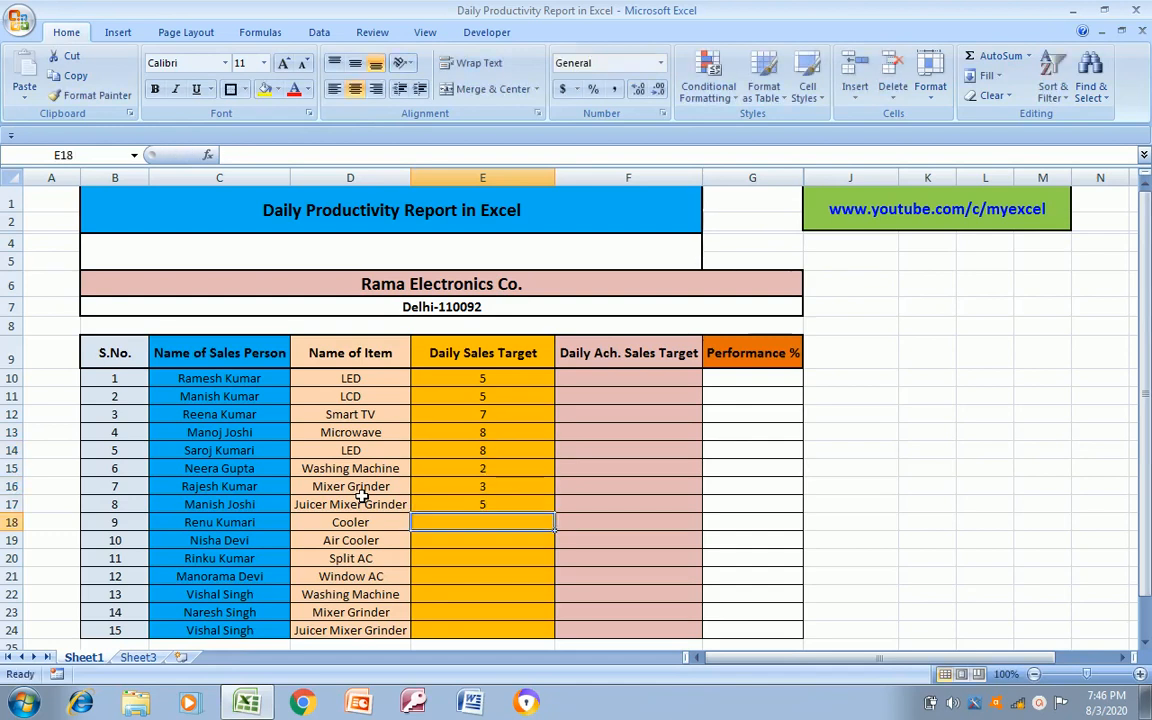
text(56)
key(BackSpace)
key(BackSpace)
text(4)
key(Return)
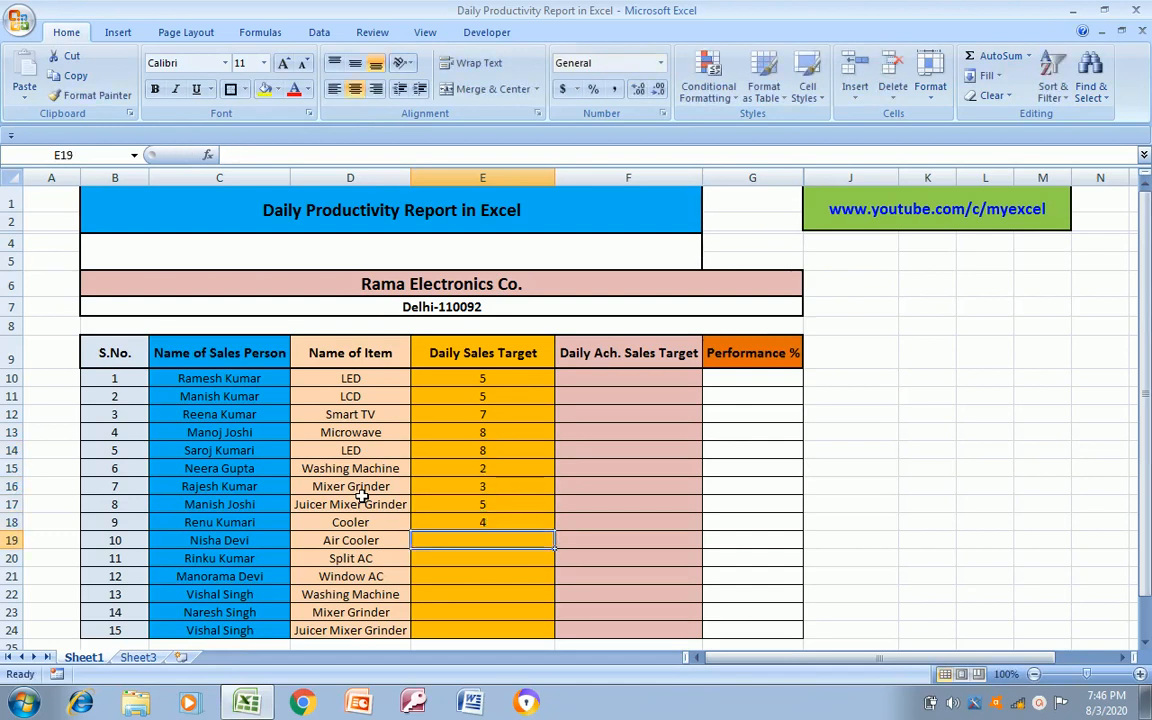
text(6)
key(Return)
text(8)
Enter the daily sales targets 4, 6, 7 and 4 in E21 through E24 and go back to E10
key(Return)
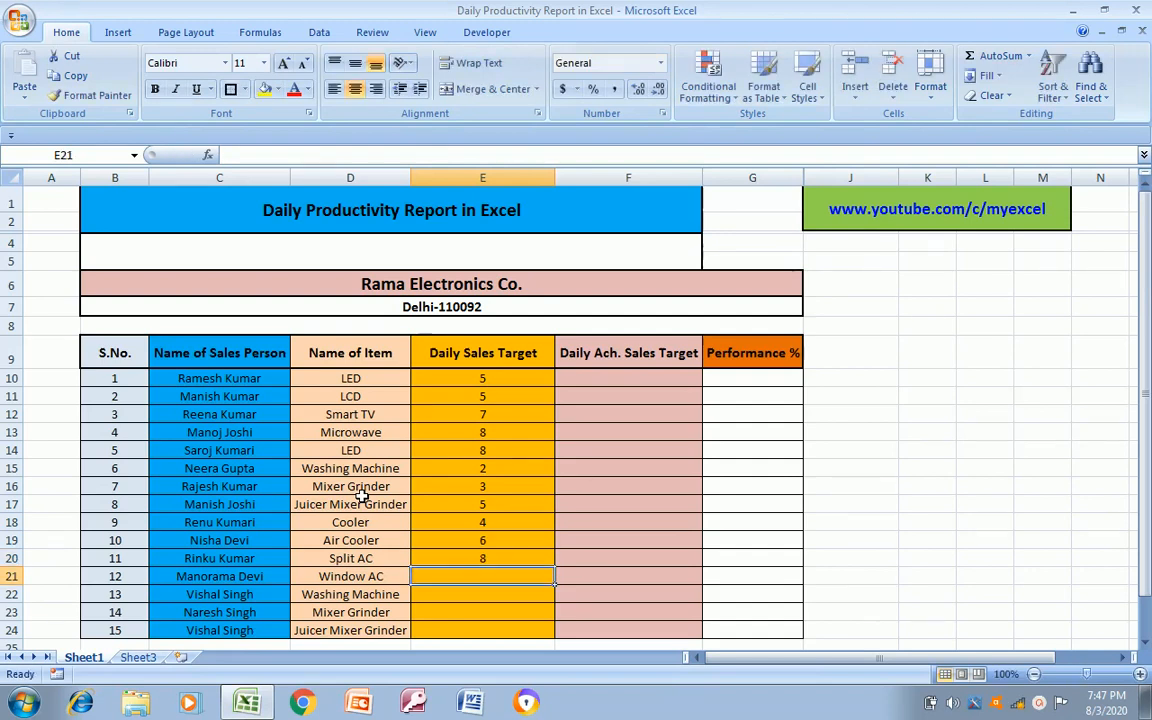
text(4)
key(Return)
text(6)
key(Return)
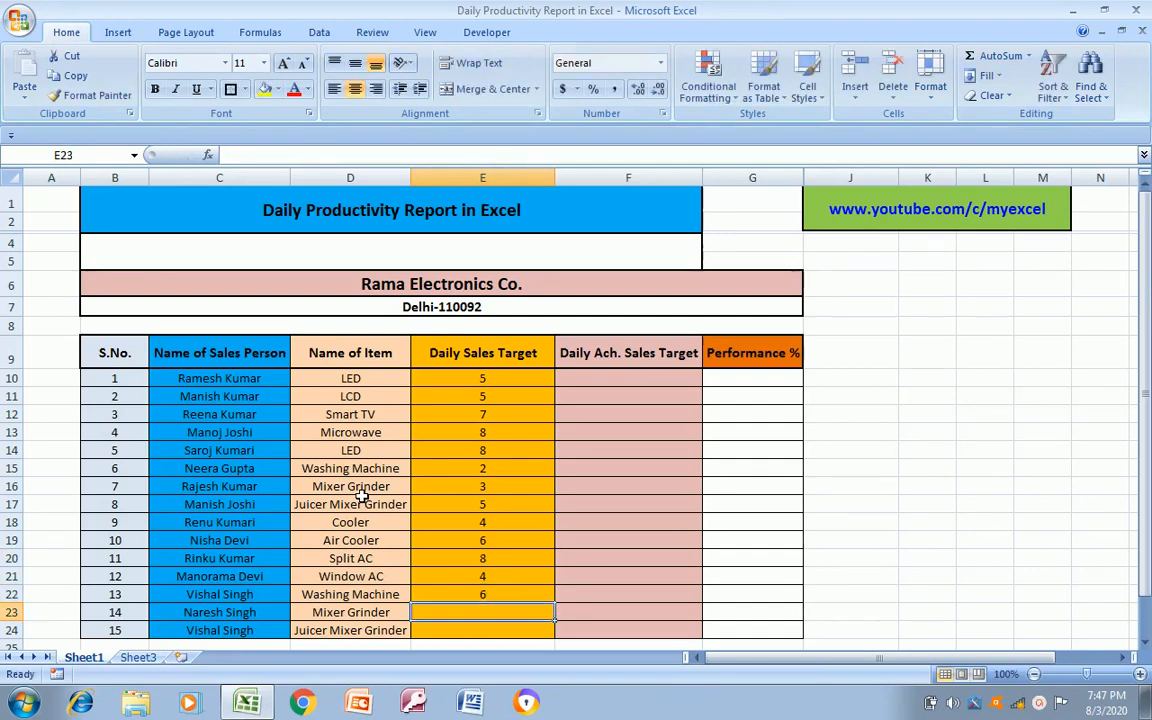
text(7)
key(Return)
text(4)
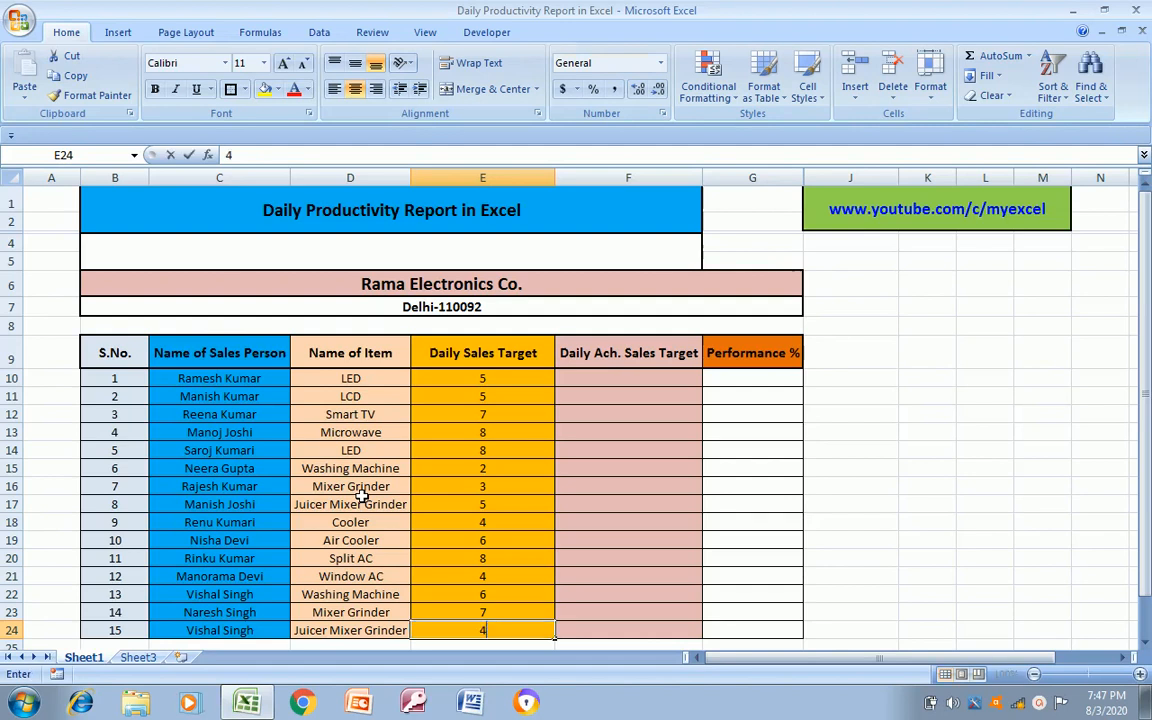
key(Return)
key(Up)
key(Up)
key(Up)
key(Up)
key(Up)
key(Up)
key(Up)
key(Up)
key(Up)
key(Up)
key(Up)
key(Up)
key(Up)
key(Up)
key(Up)
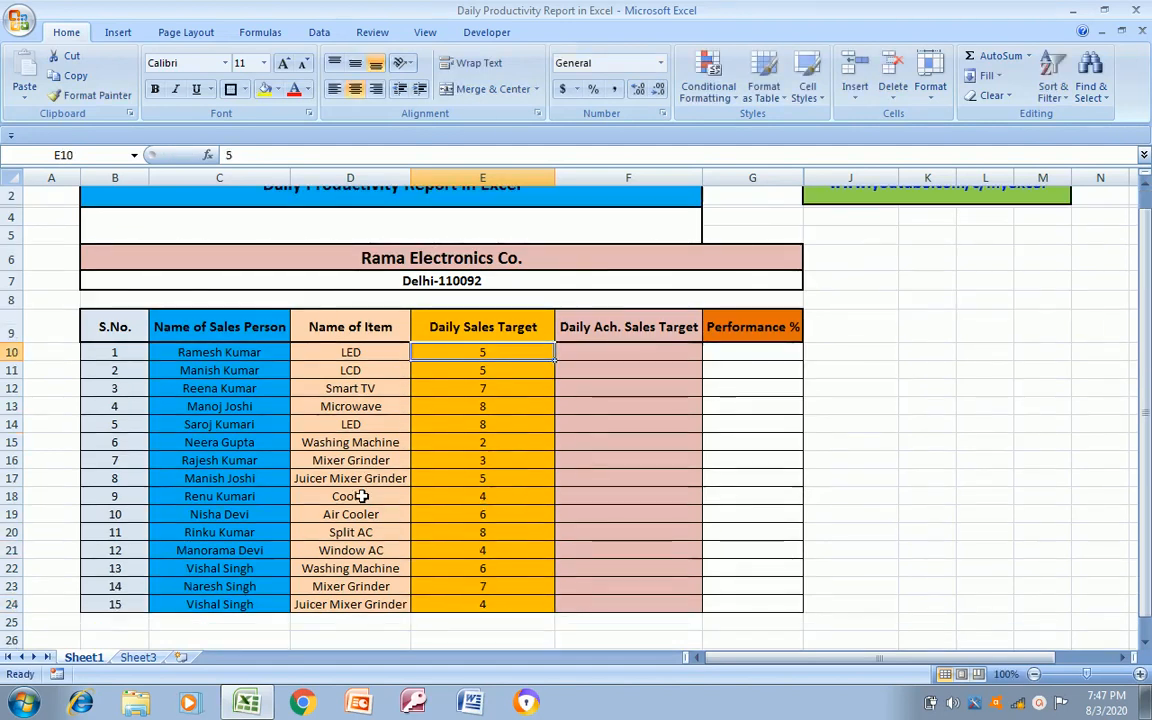
key(ctrl+shift+Down)
key(ctrl+shift+Up)
key(Up)
key(Up)
key(Up)
key(Up)
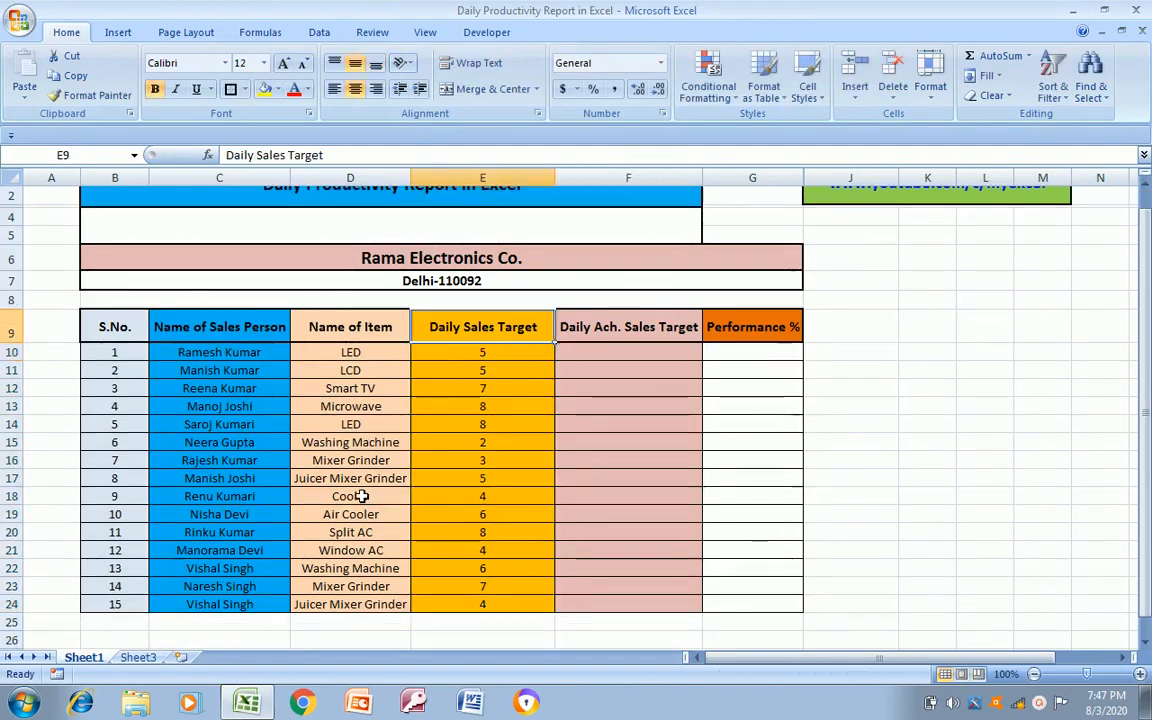
key(Up)
key(Up)
key(Down)
key(Down)
key(Down)
key(Down)
key(Down)
key(Down)
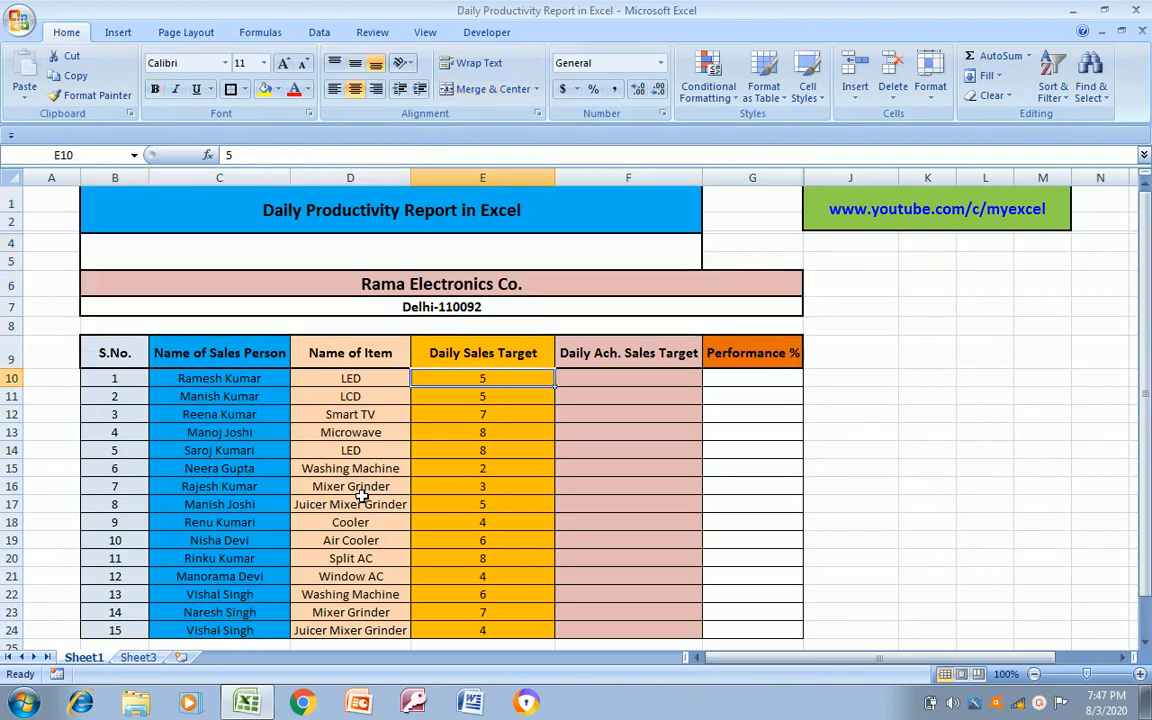
key(ctrl+shift+Down)
key(Right)
key(Left)
key(Left)
key(Right)
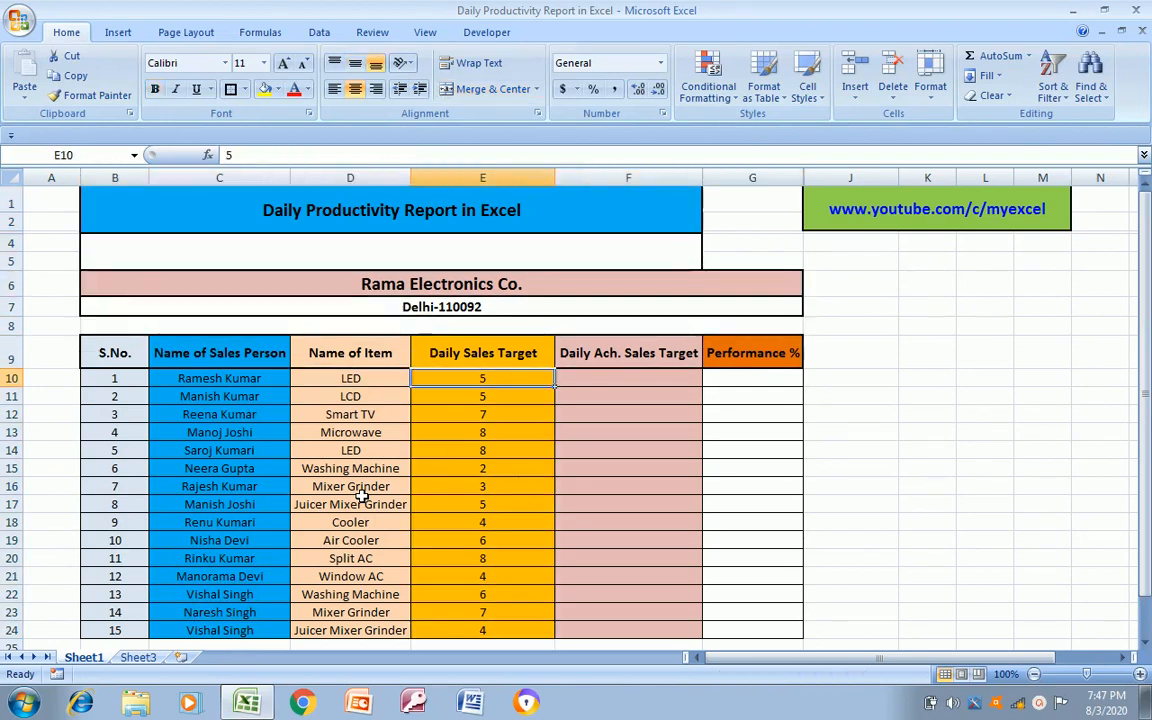
Enter the achieved daily sales 3, 4, 5, 6 and 6 in F10 through F14
key(Right)
text(3)
key(Return)
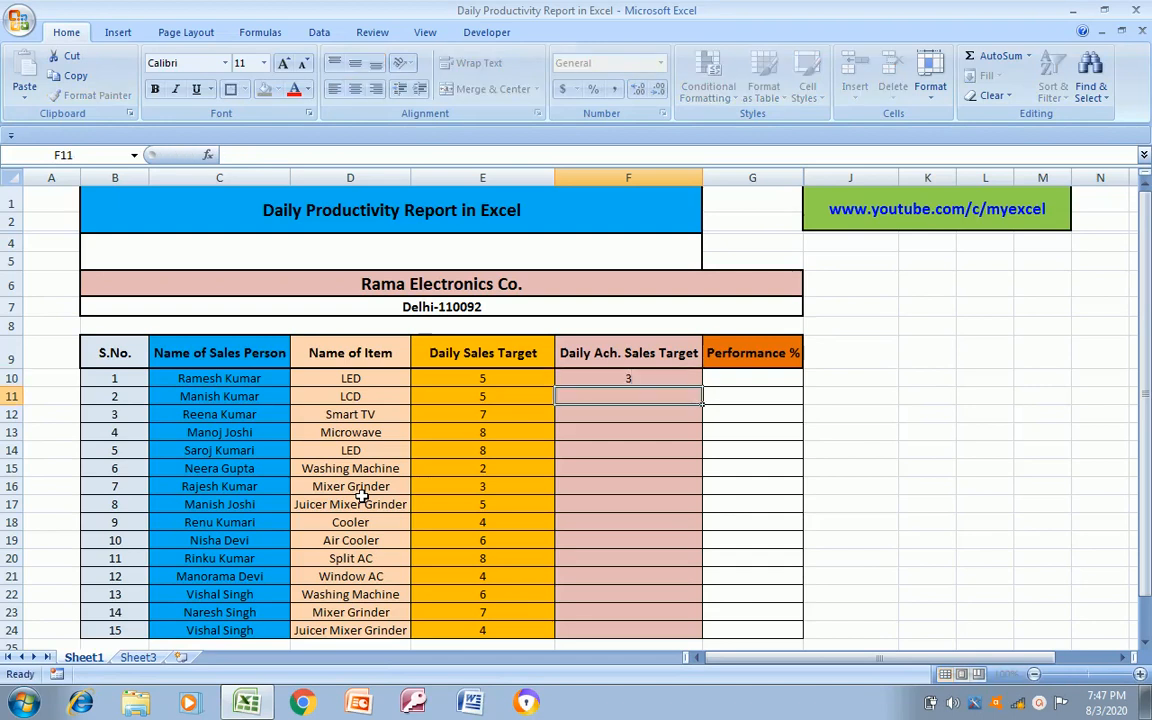
text(4)
key(Return)
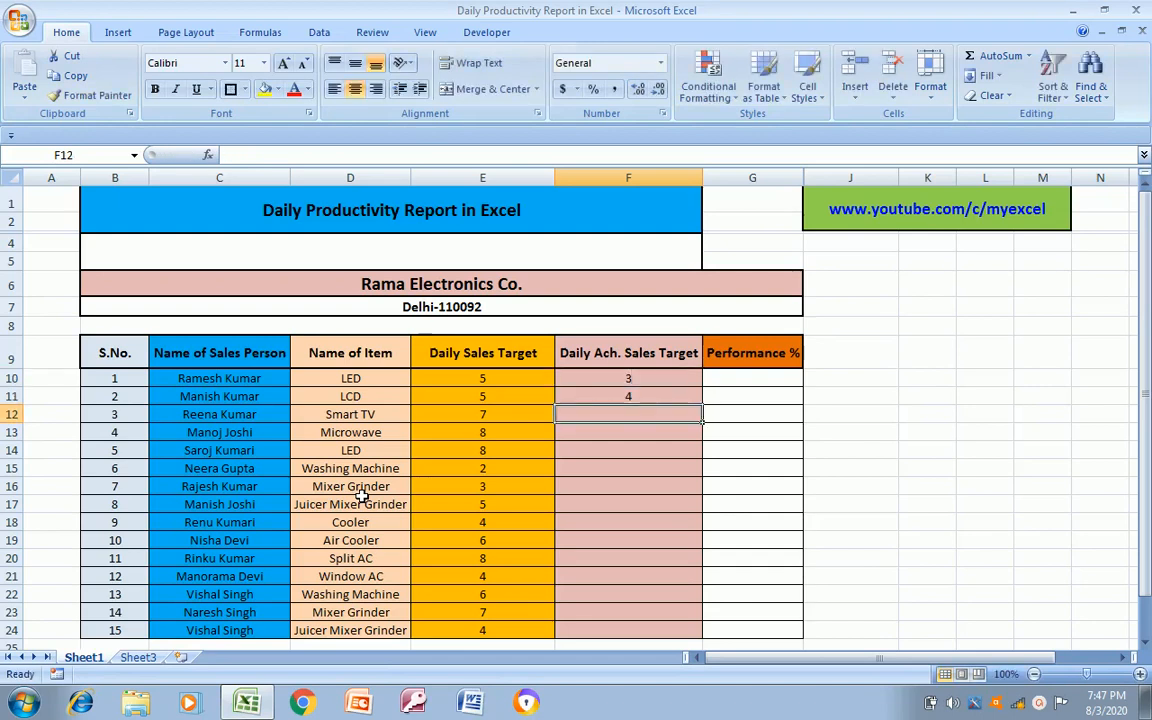
text(5)
key(Return)
text(6)
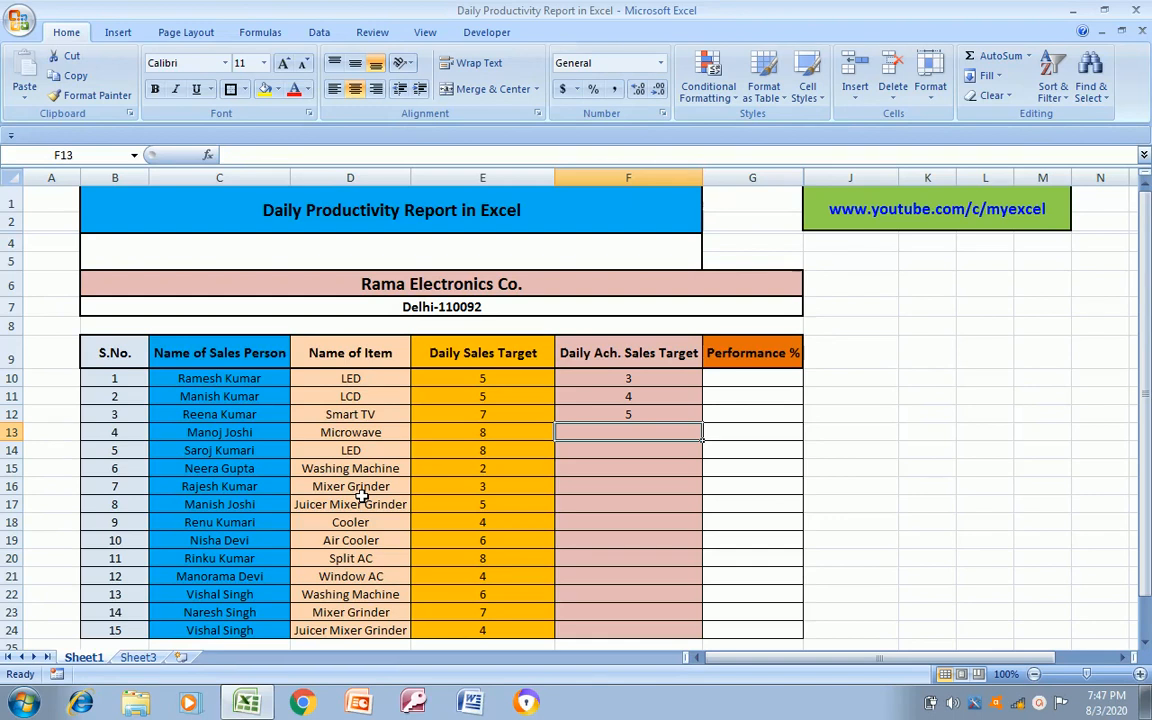
key(Return)
text(6)
key(Return)
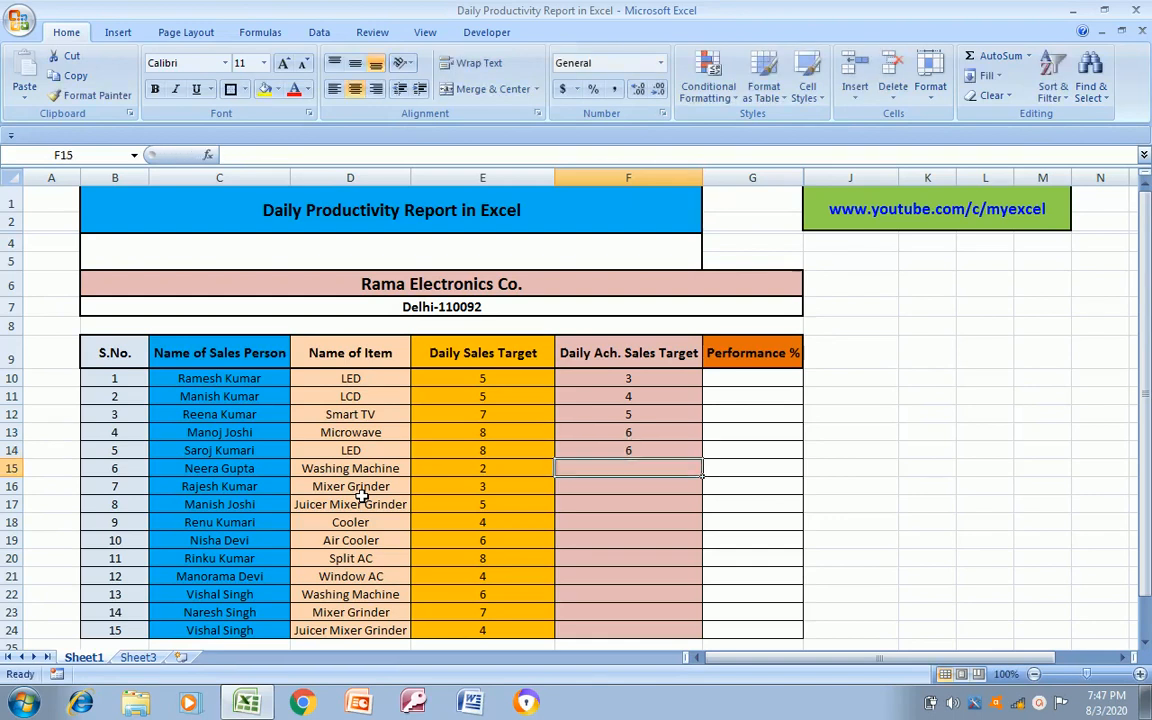
Enter the achieved daily sales 1, 3, 4 and 3 in F15 through F18
text(1)
key(Return)
text(3)
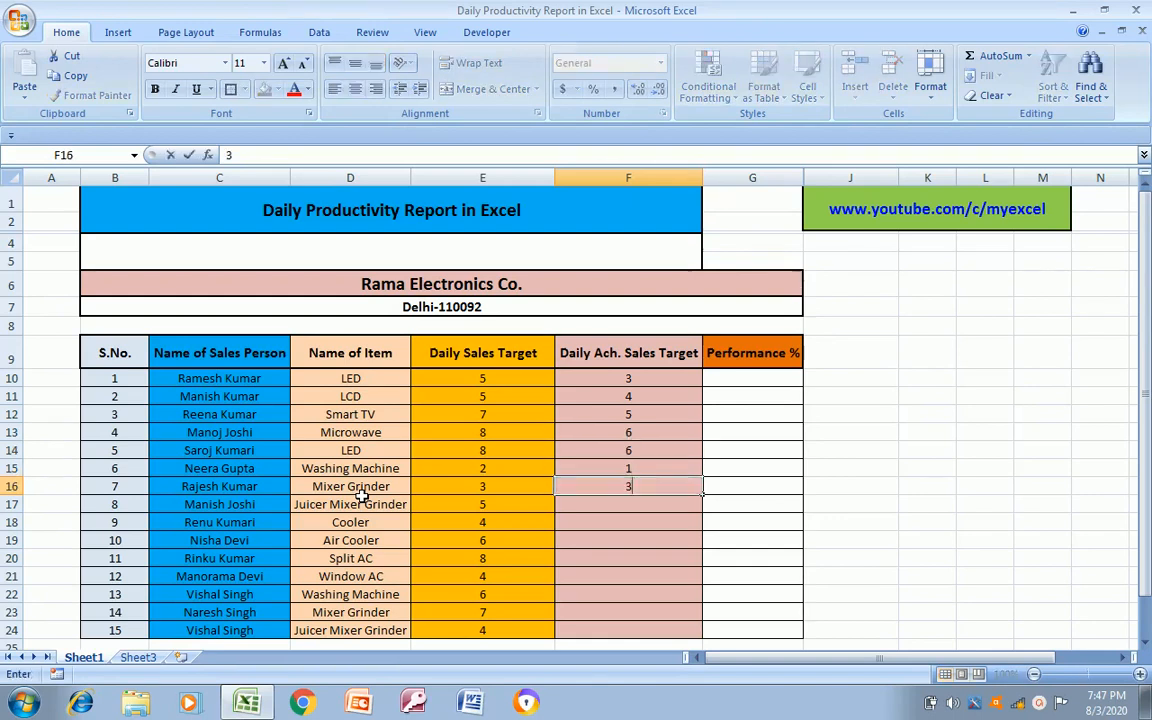
key(Return)
text(4)
key(Return)
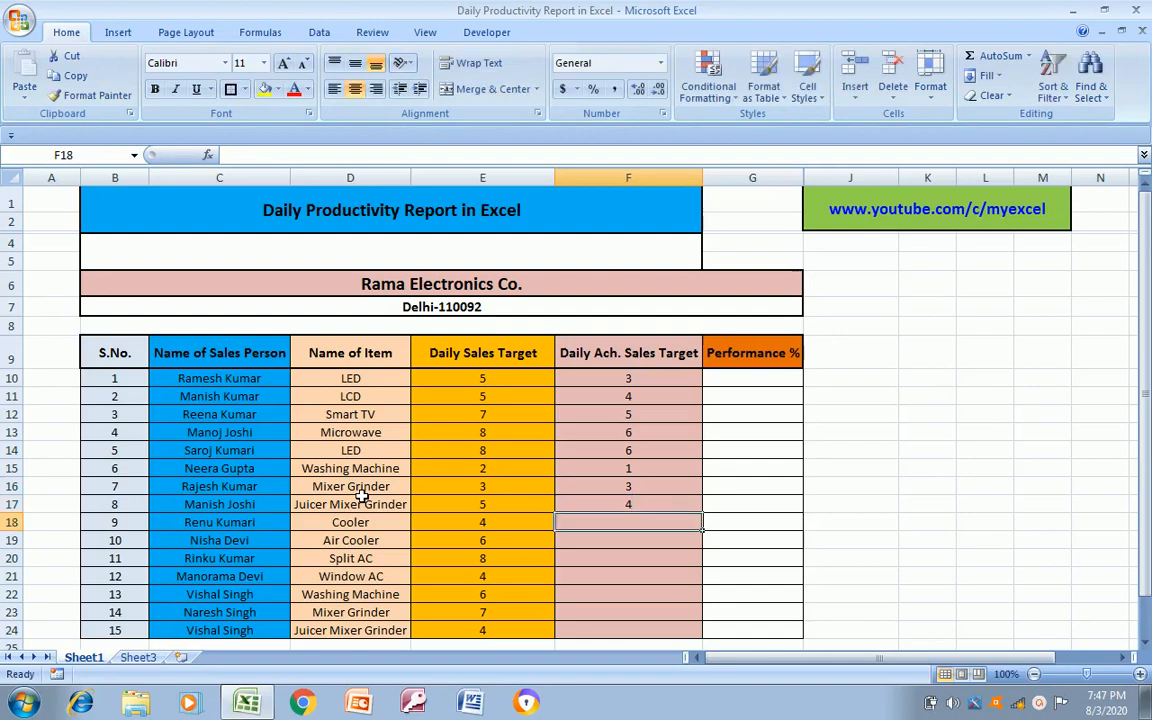
text(3)
key(Return)
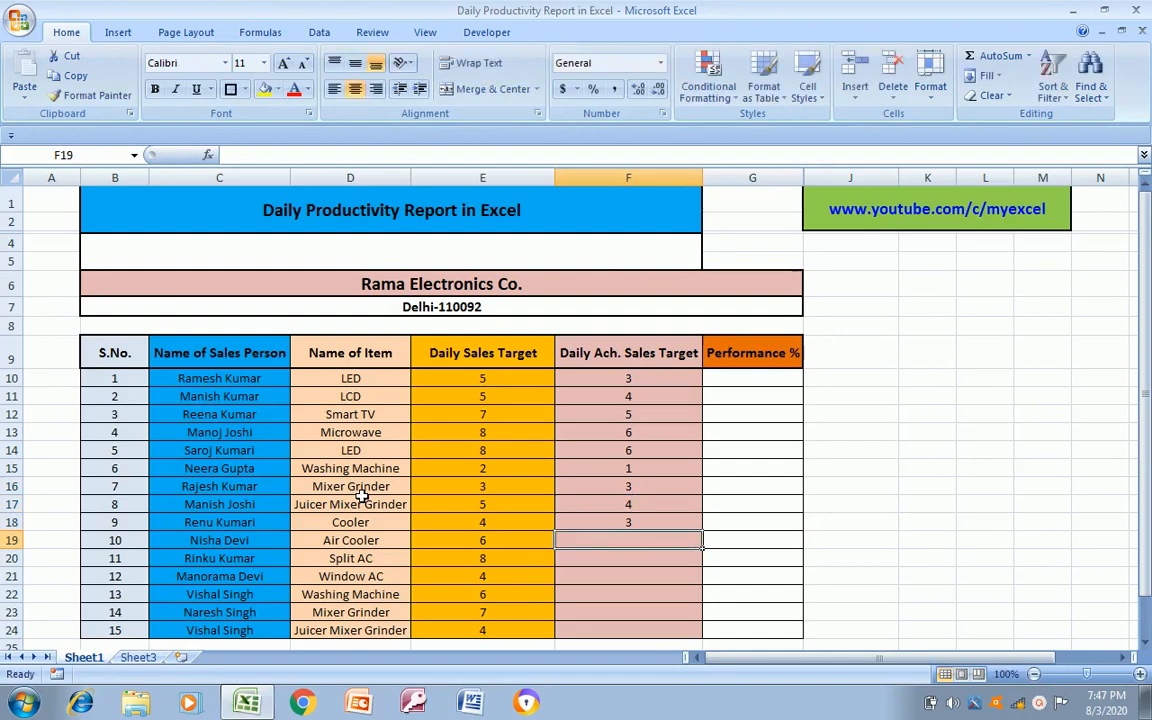
Enter the achieved daily sales 4, 6 and 4 in F19, F20 and F21
text(4)
key(Return)
text(6)
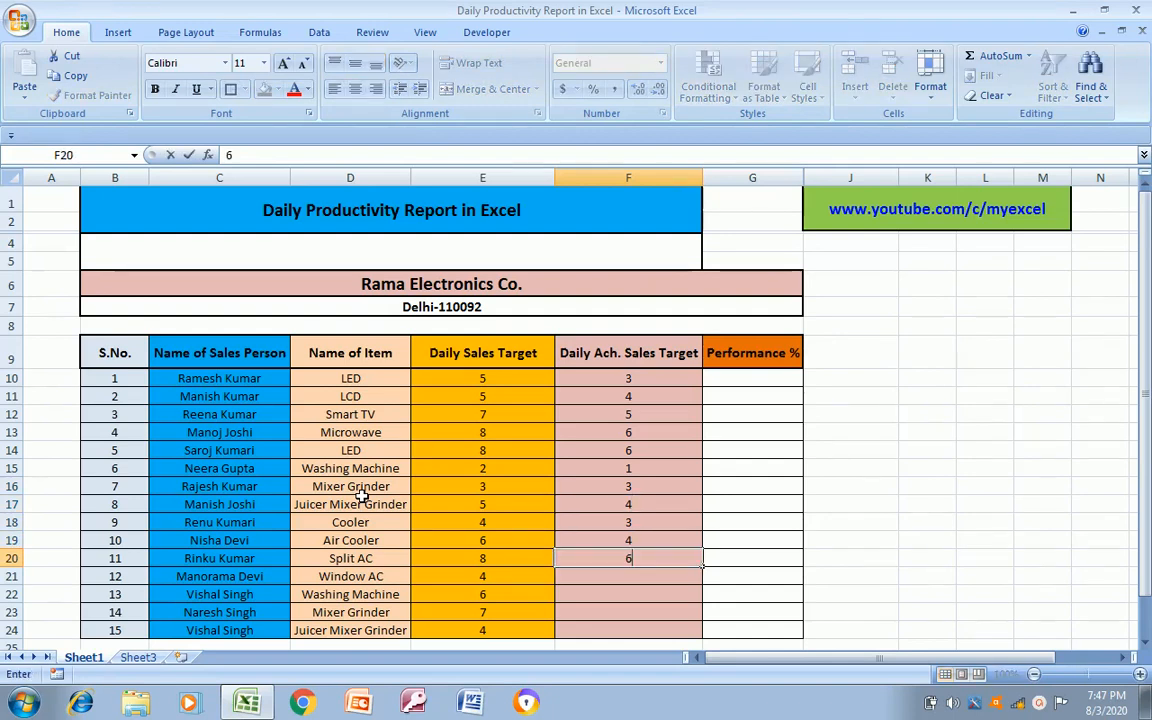
key(Return)
text(4)
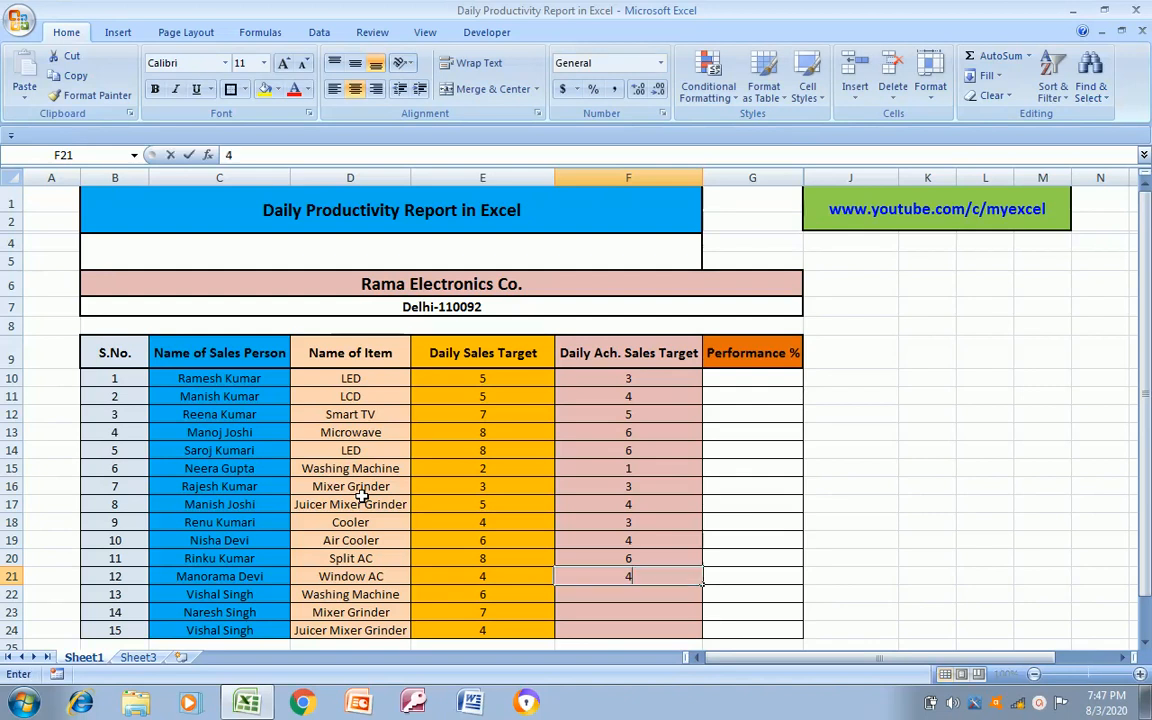
key(Return)
Enter the achieved daily sales 6, 7 and 3 in F22, F23 and F24
text(6)
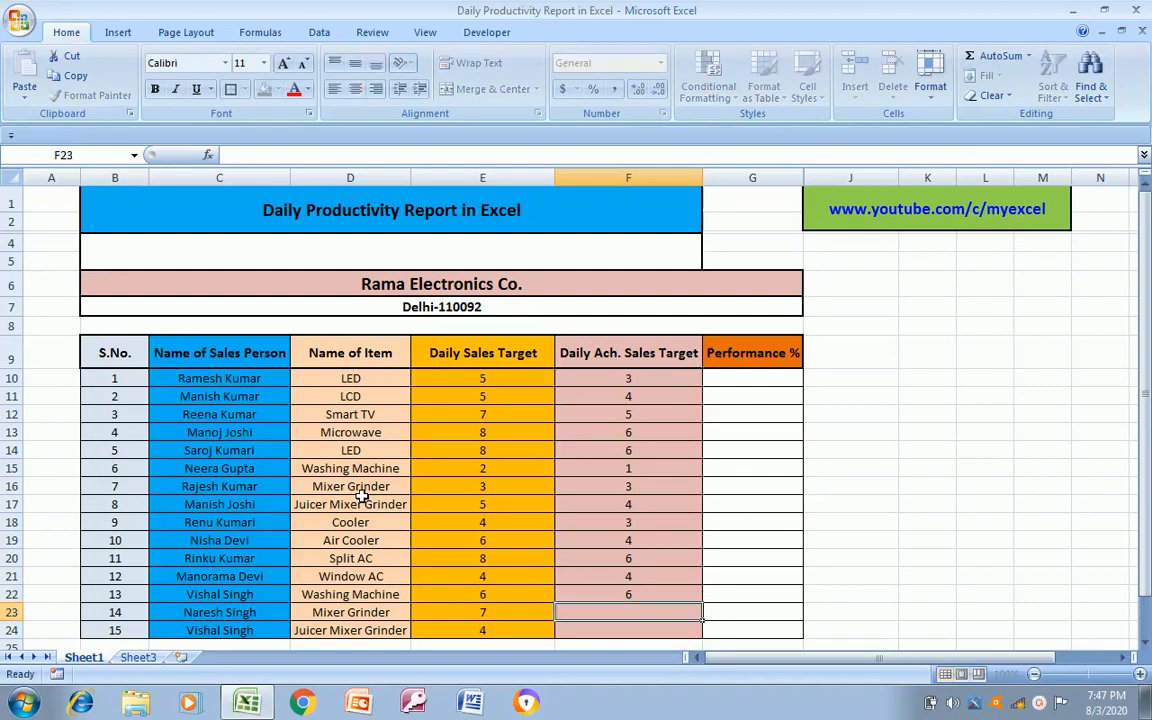
key(Return)
text(7)
key(Return)
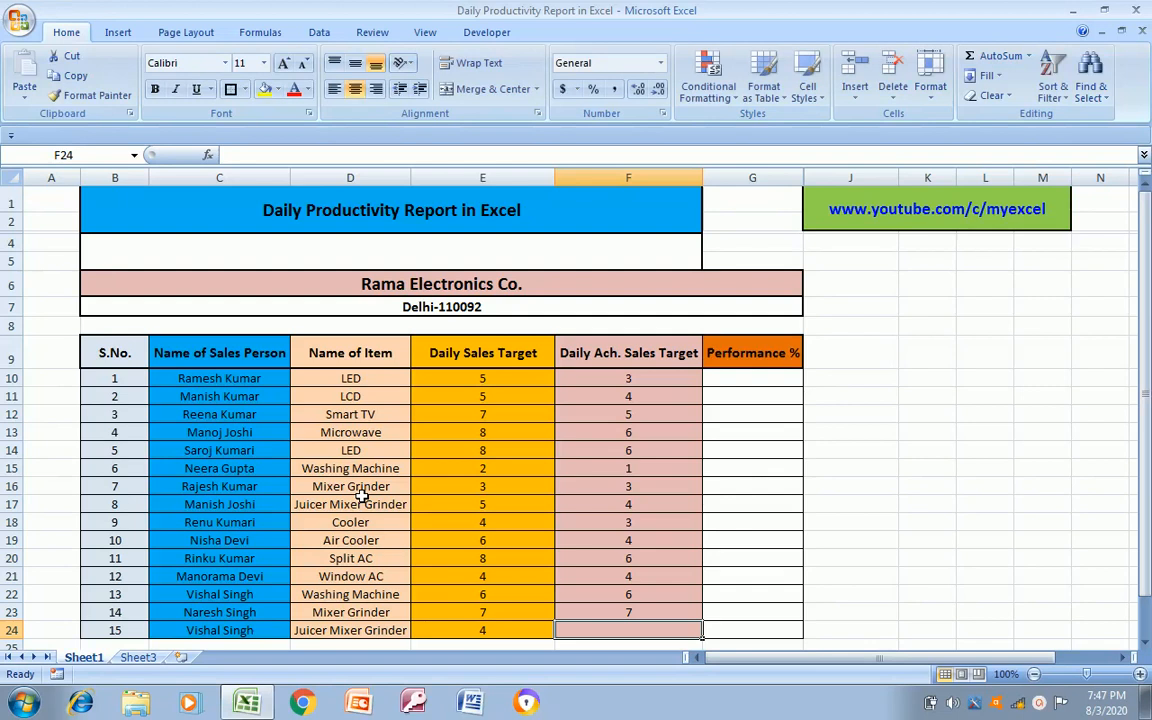
text(3)
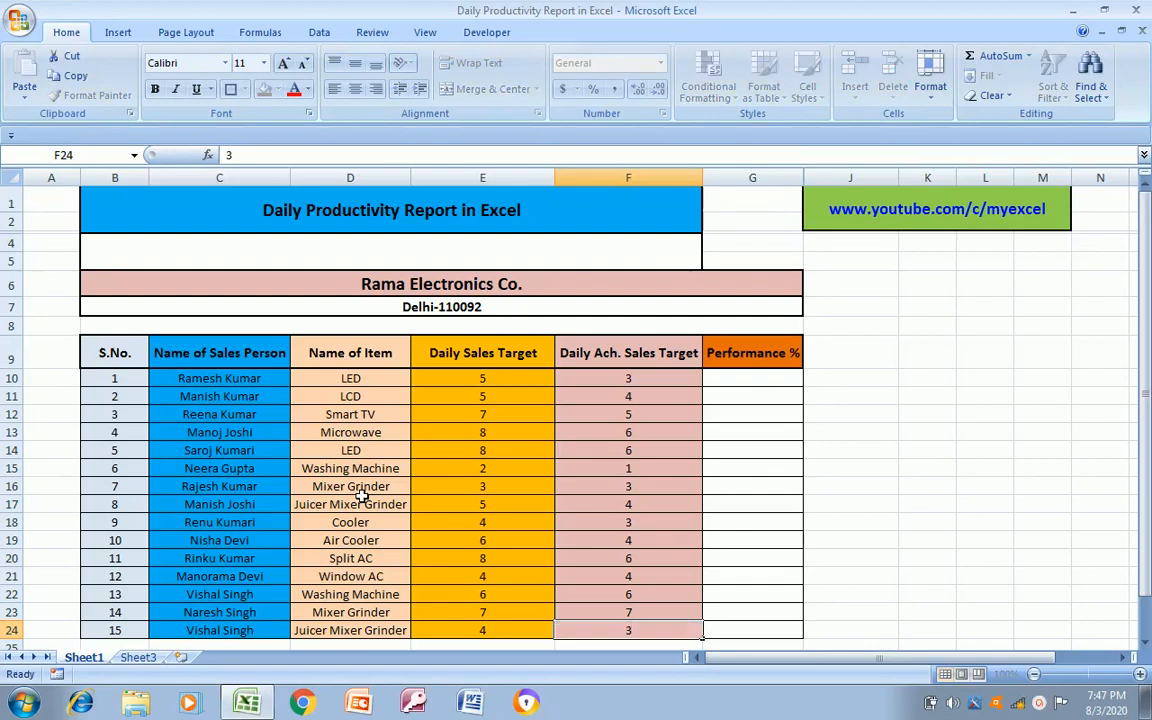
key(Return)
Review the table's columns in order, from S.No. through Daily Ach. Sales Target
key(Up)
key(Up)
key(Up)
key(Up)
key(Up)
key(Up)
key(Up)
key(Up)
key(Up)
key(Up)
key(Up)
key(Up)
key(Up)
key(Up)
key(Up)
key(Left)
key(Left)
key(Left)
key(Left)
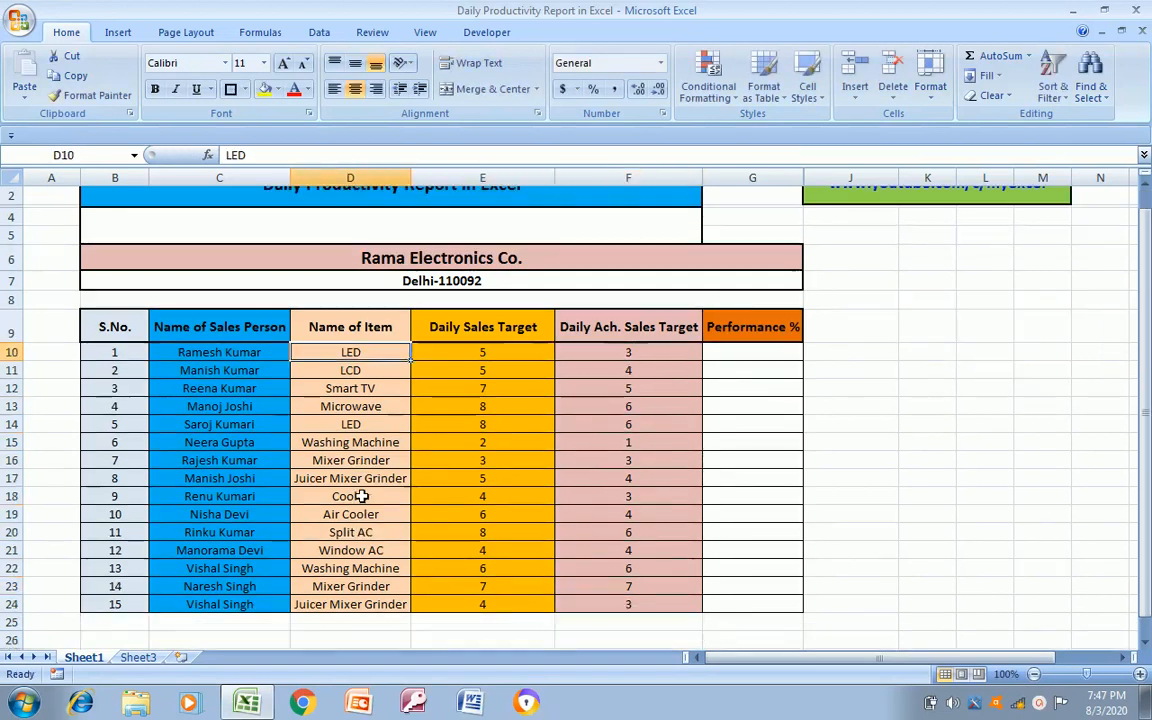
key(Up)
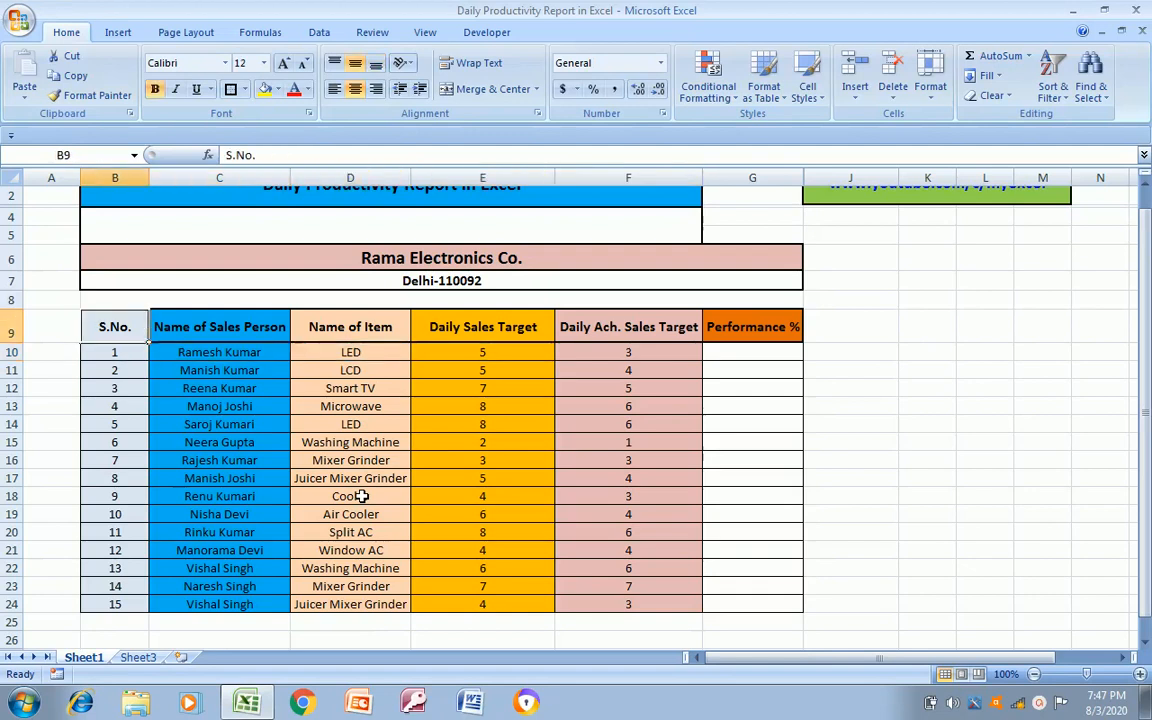
key(Right)
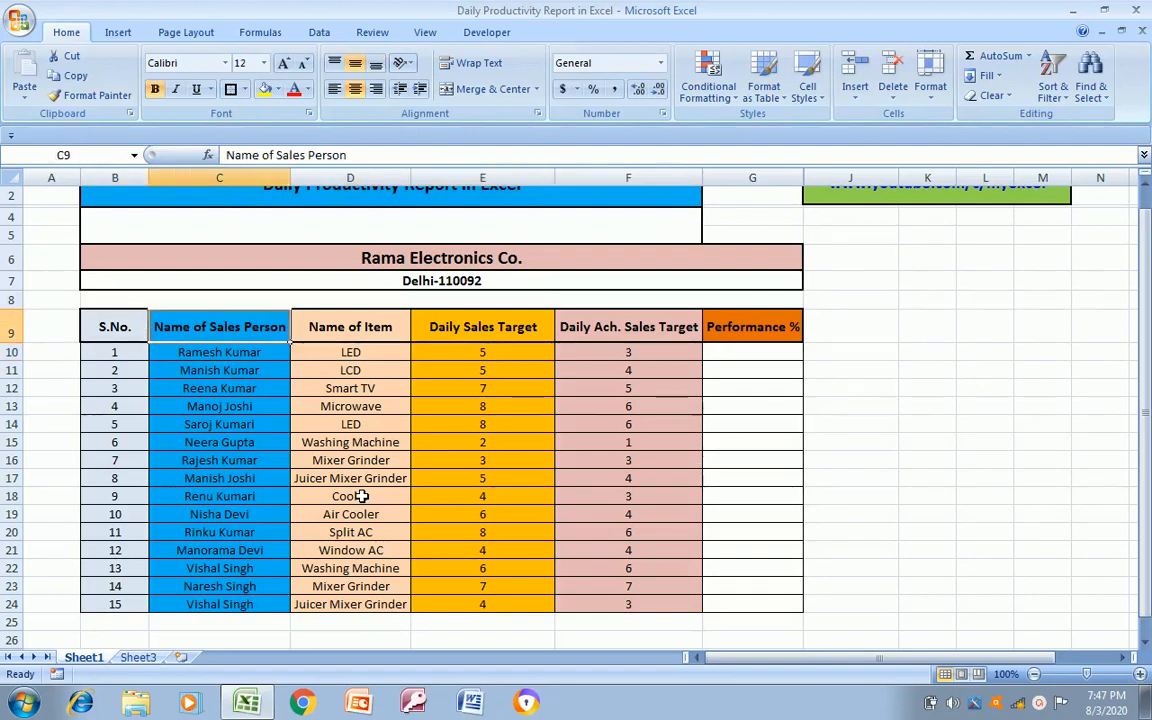
key(Right)
key(Down)
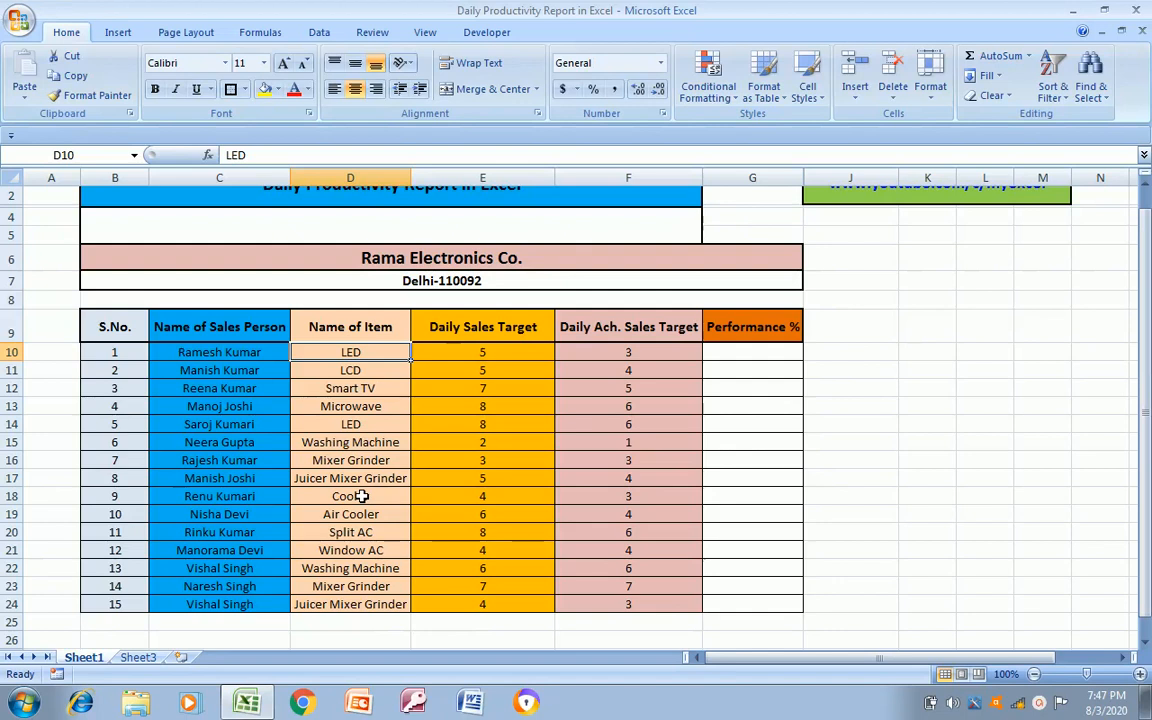
key(Right)
key(Up)
key(Down)
key(Up)
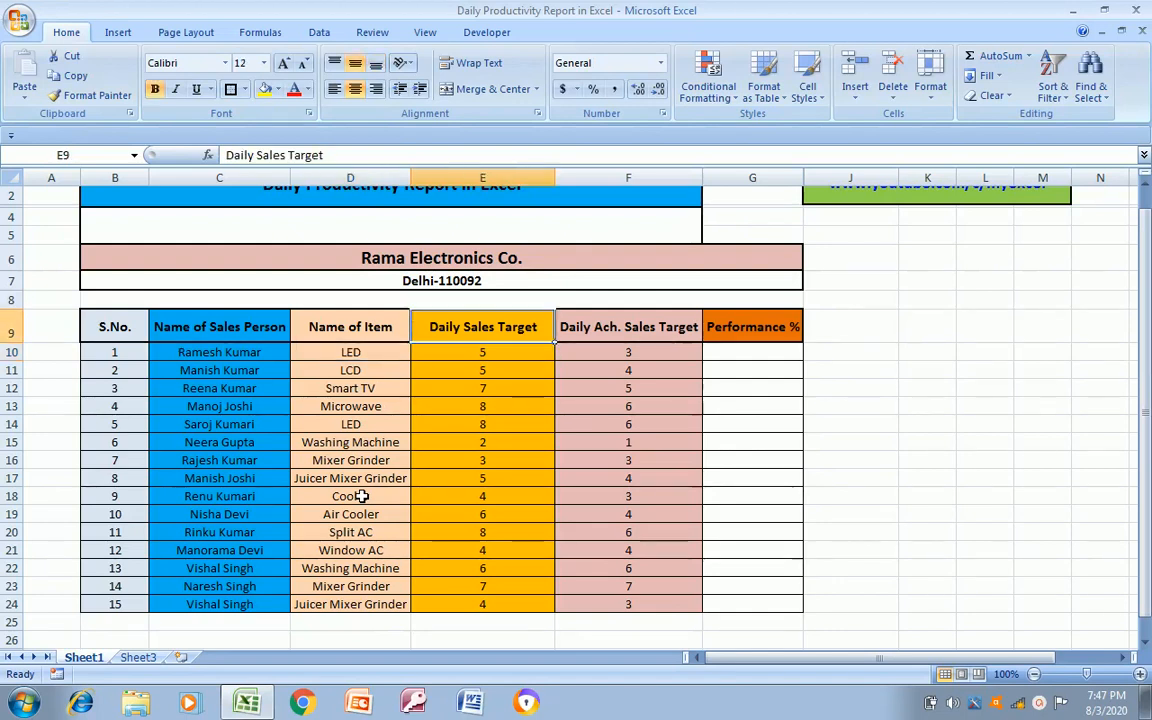
key(Down)
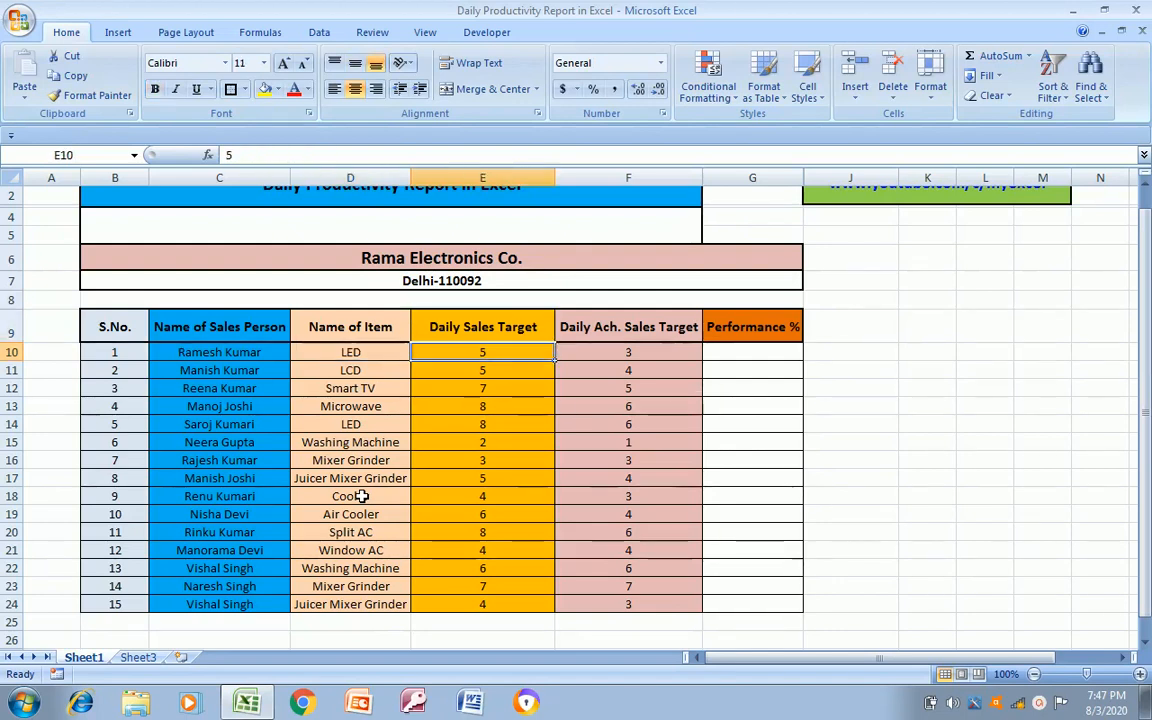
key(Right)
key(Up)
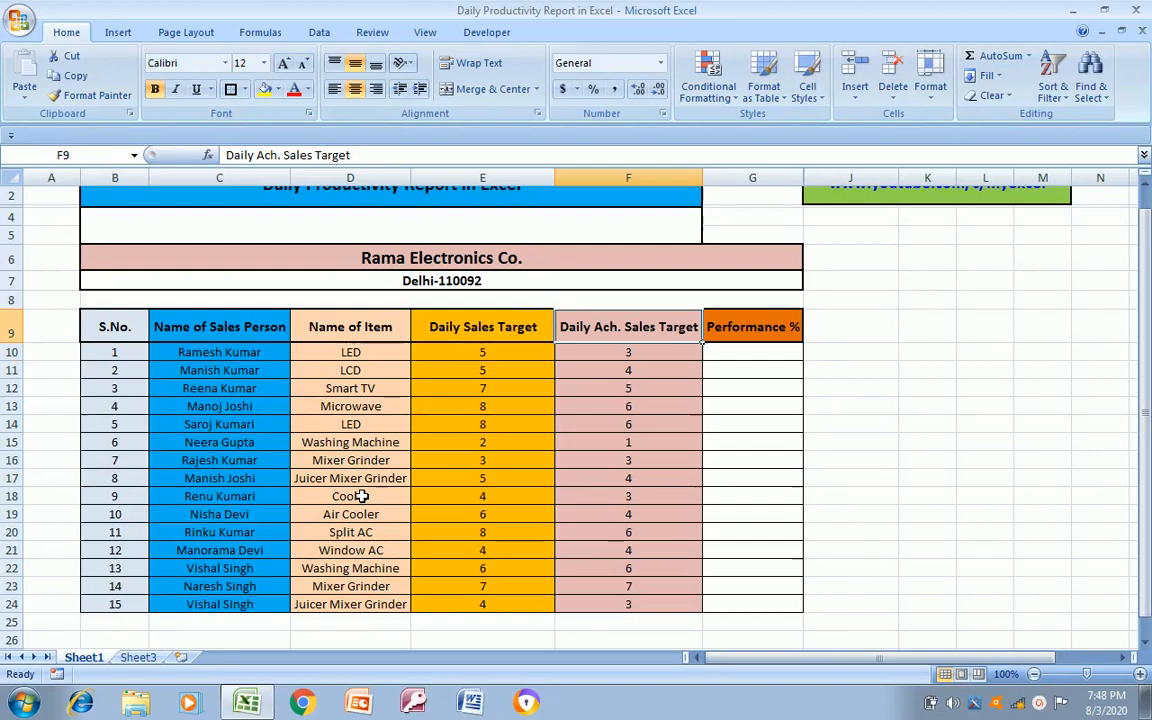
Calculate the first sales person's performance in G10 with the formula =F10/E10
key(Down)
key(Right)
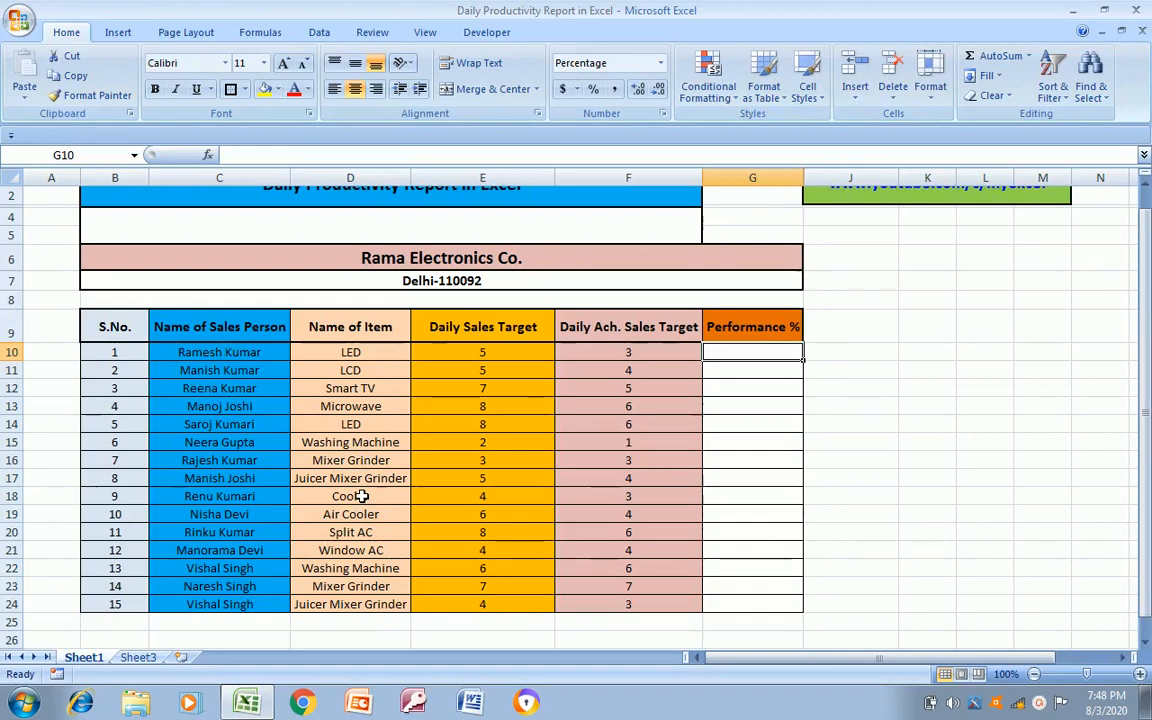
text(=)
key(Left)
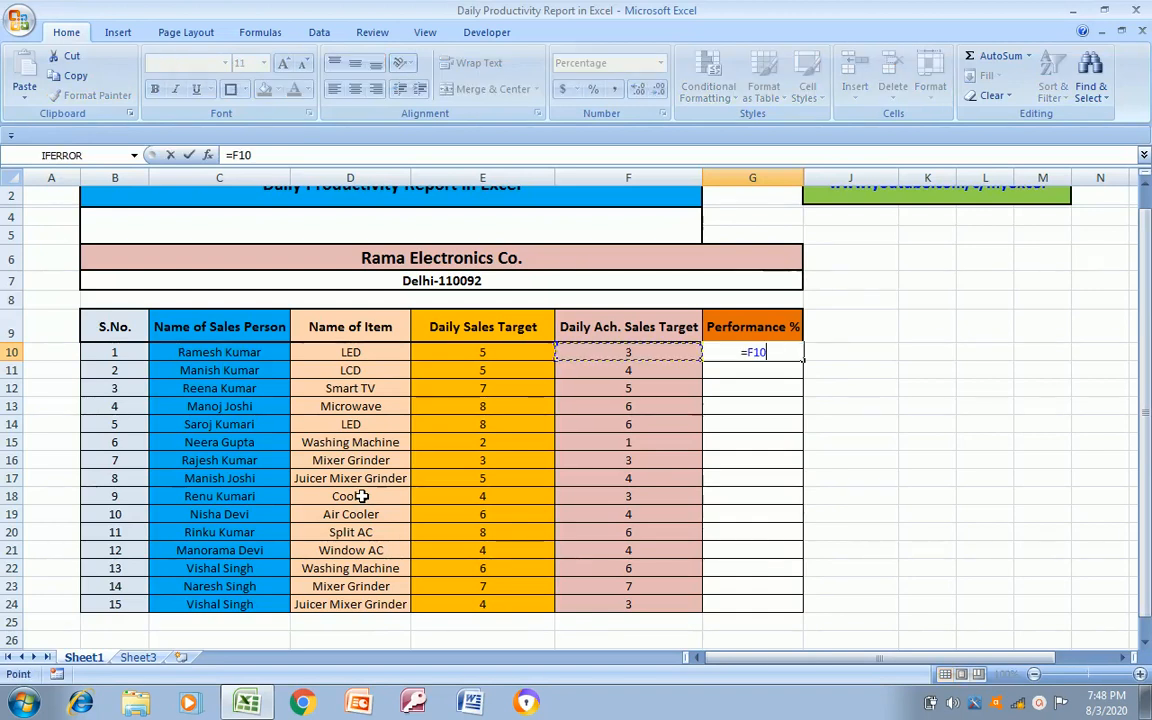
text(/)
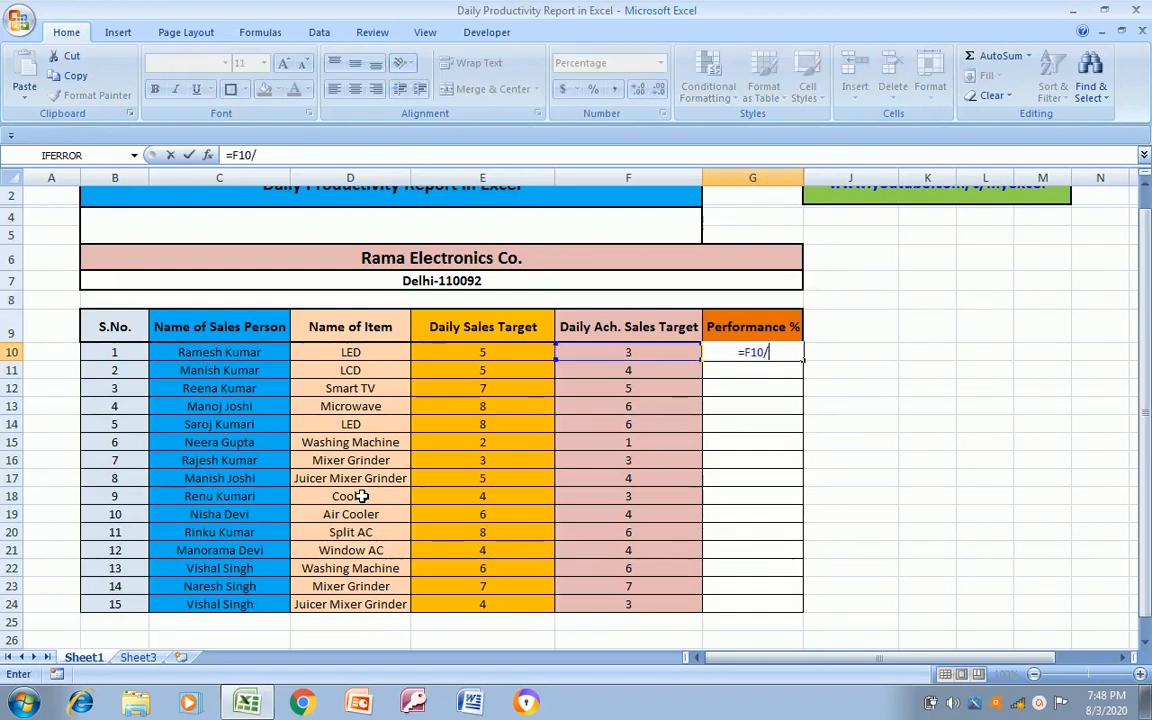
key(Left)
key(Left)
key(Return)
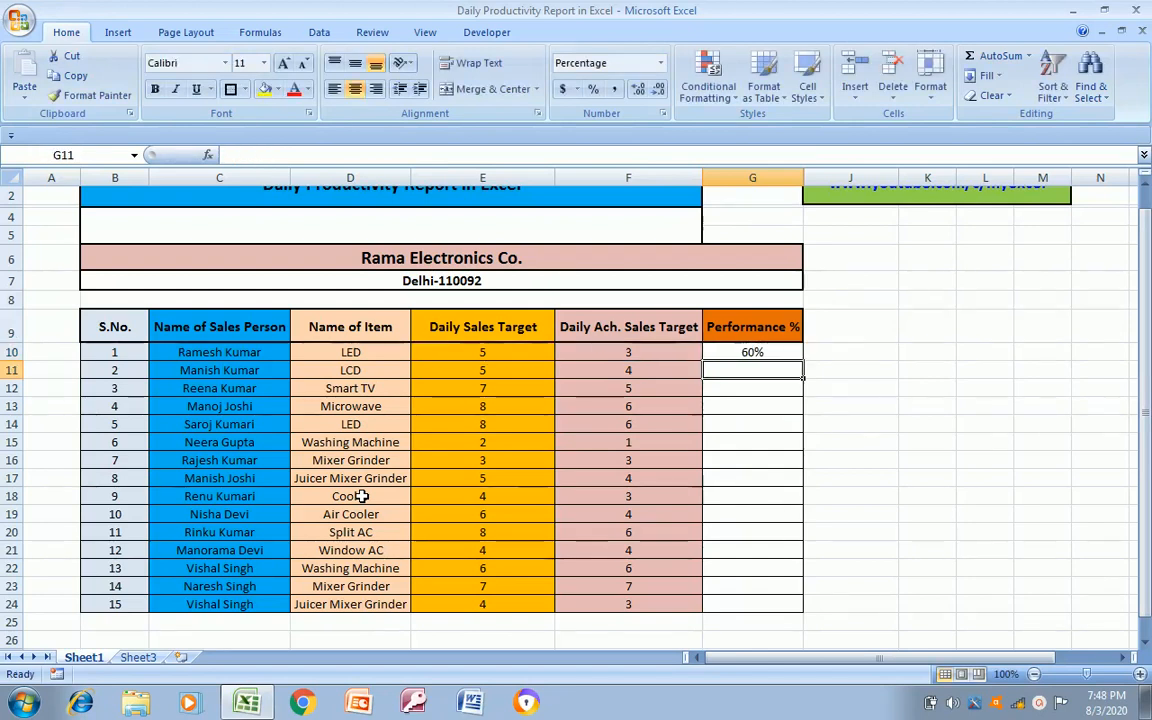
Copy the performance formula from G10 down the Performance % column through G24
key(Up)
key(ctrl+c)
key(Left)
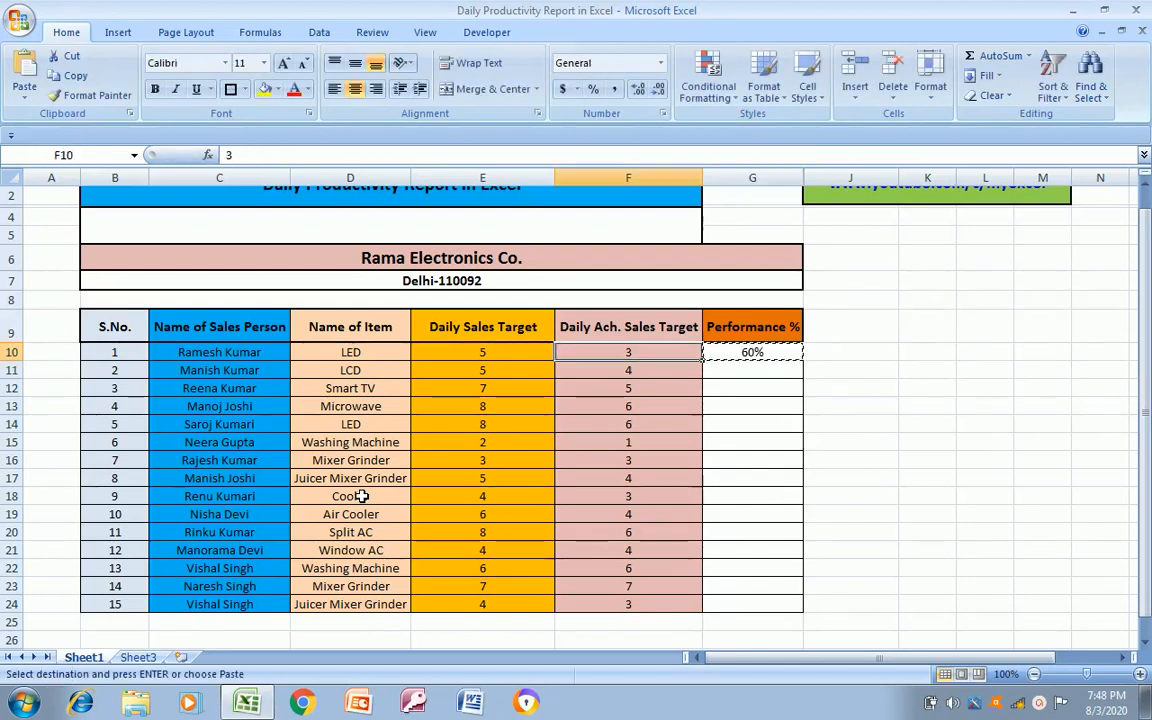
key(ctrl+Down)
key(Right)
key(ctrl+shift+Up)
key(ctrl+v)
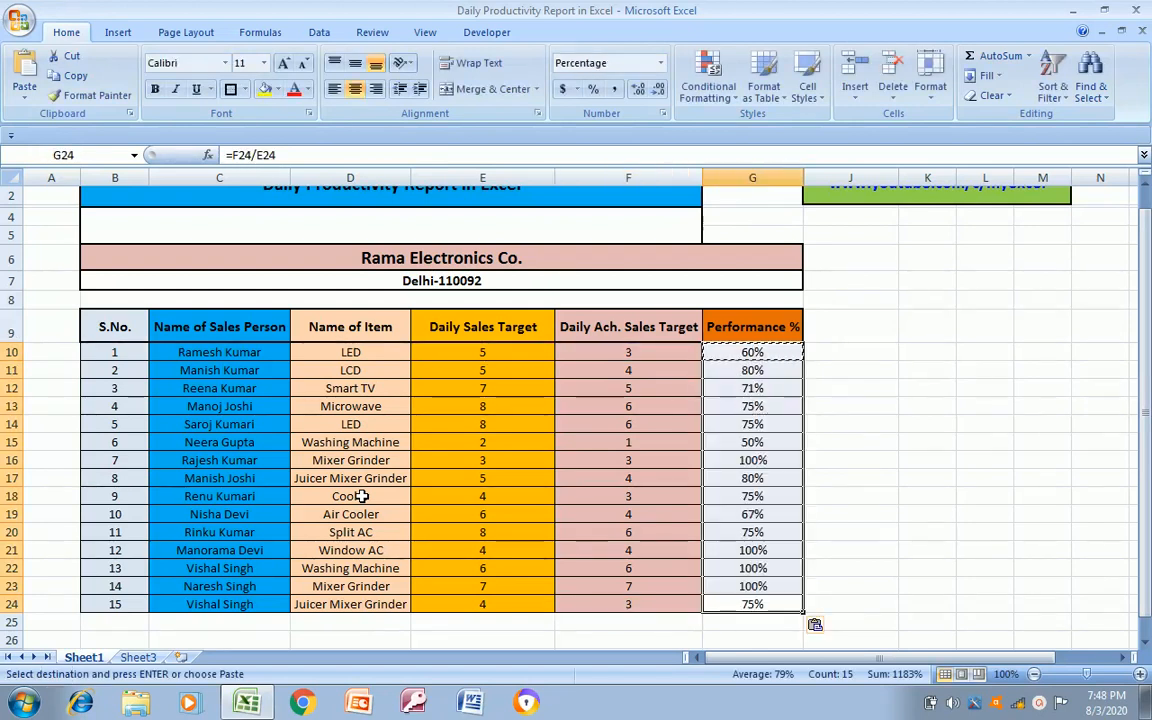
key(Escape)
Apply a thick outer border around the whole sales table, B9:G24
key(ctrl+Up)
key(Left)
key(ctrl+Left)
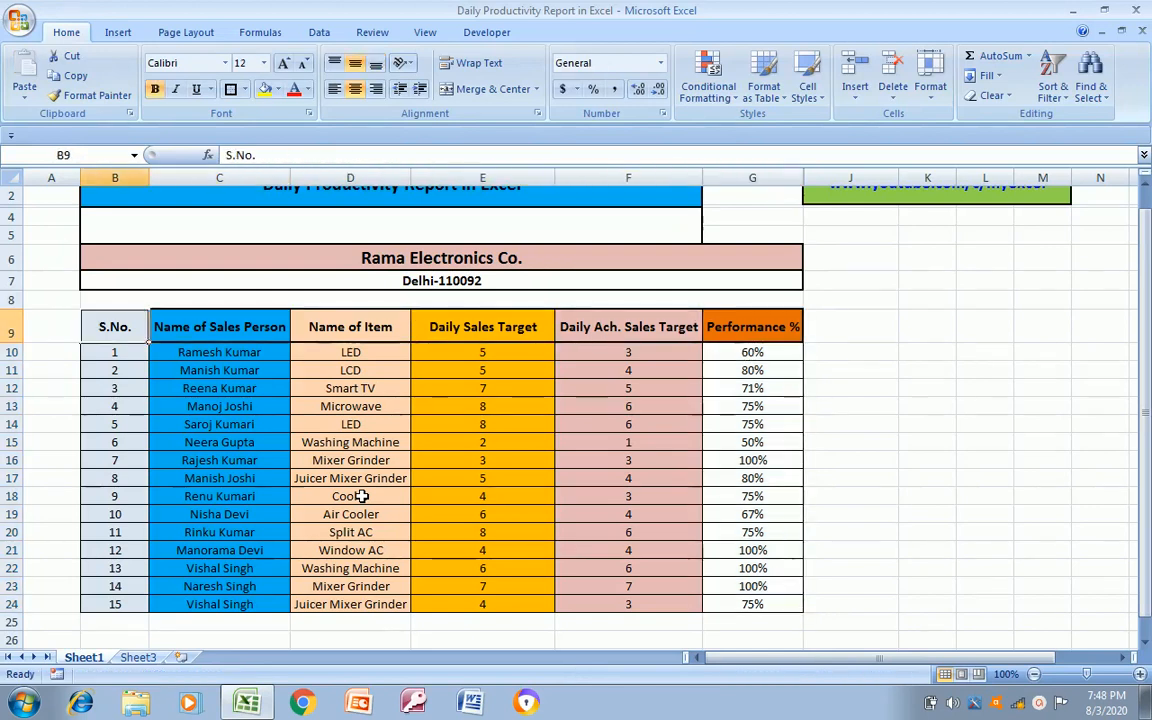
key(ctrl+a)
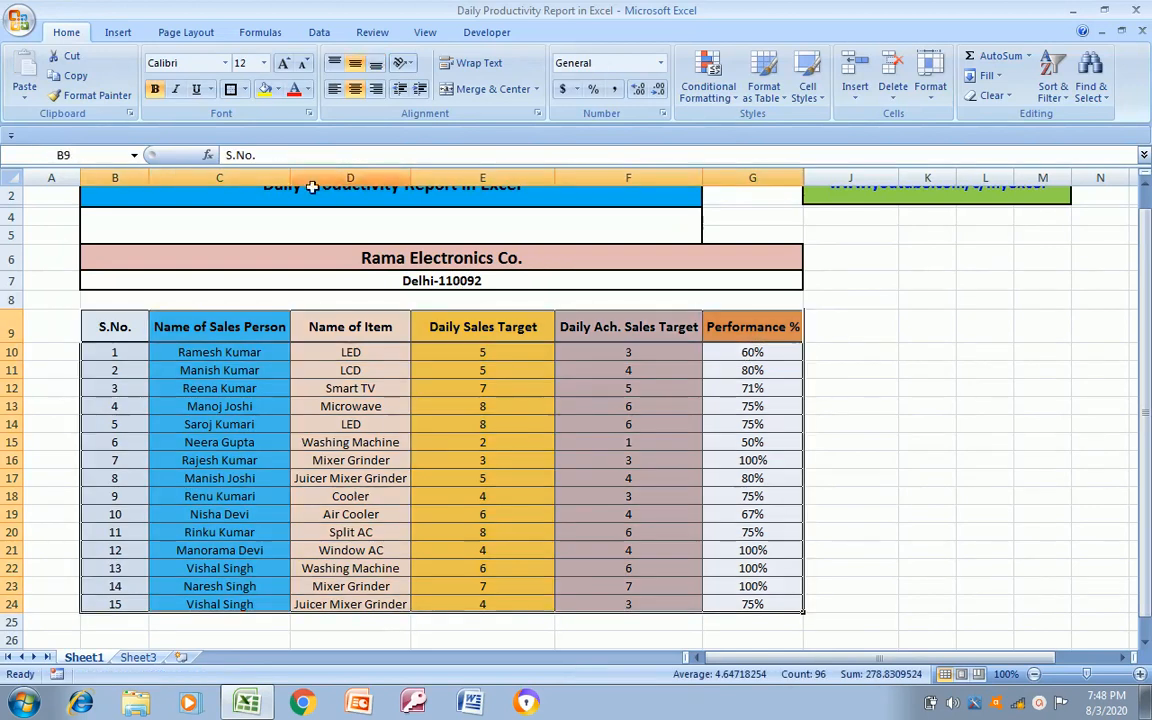
click(230, 88)
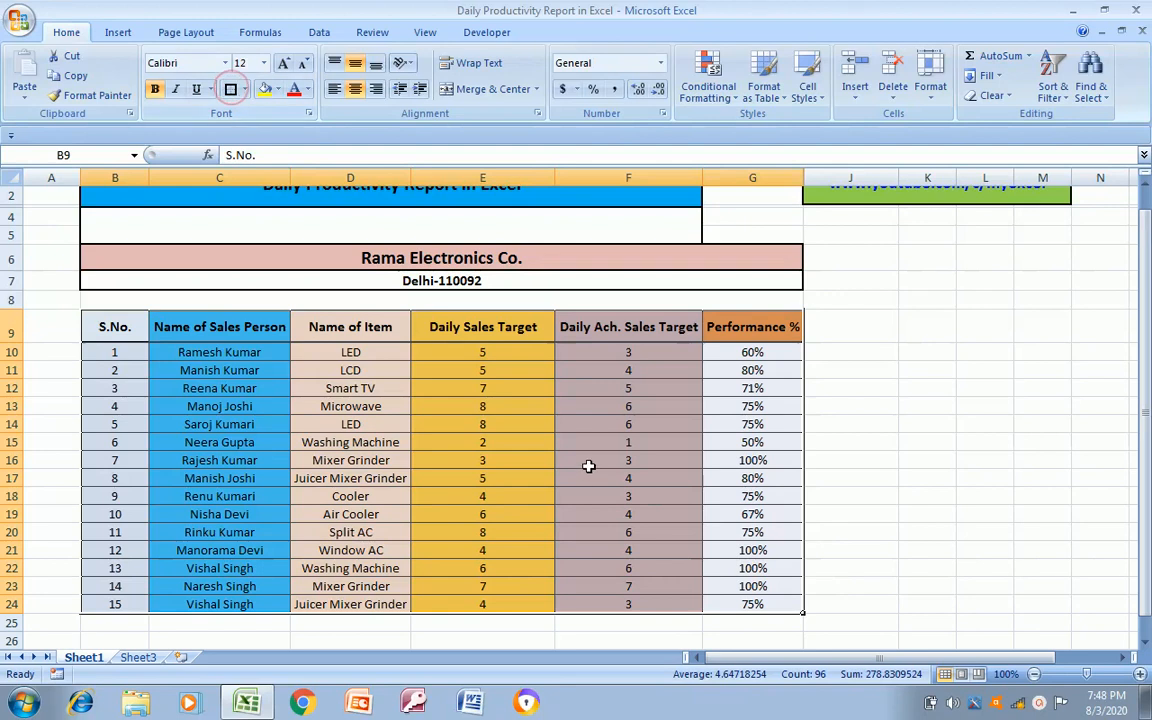
Fill the Performance % column, G9:G24, with the same dark orange as its heading
click(769, 336)
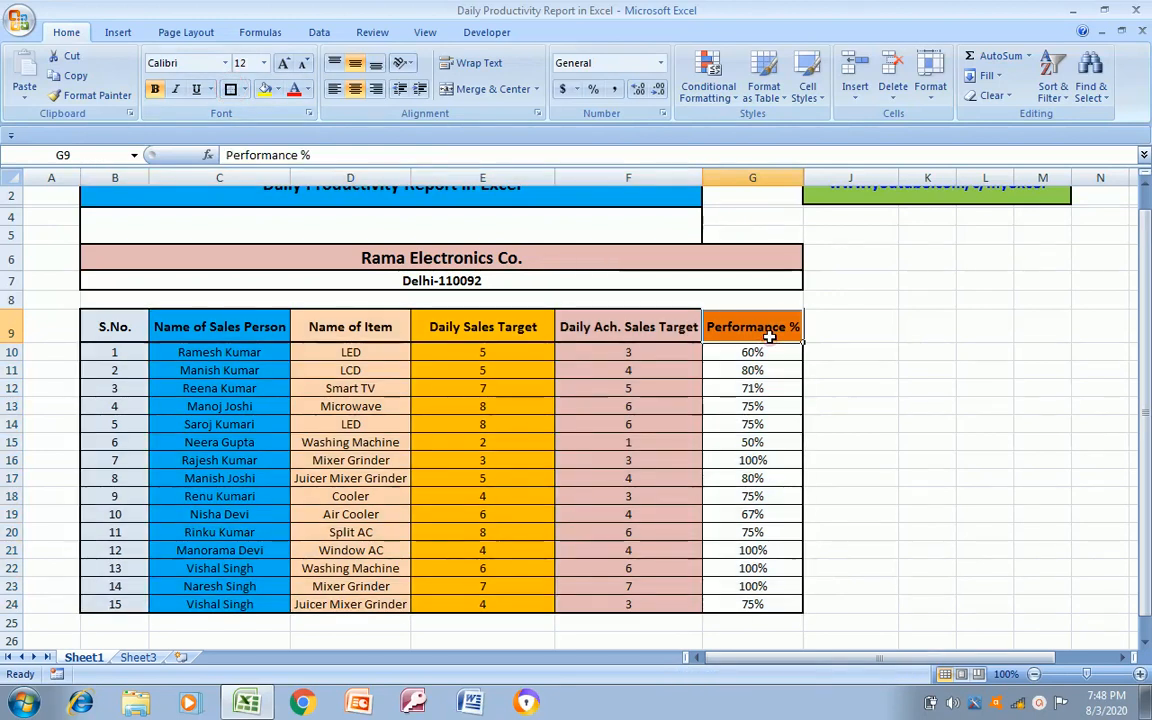
key(Down)
key(Up)
key(ctrl+shift+Down)
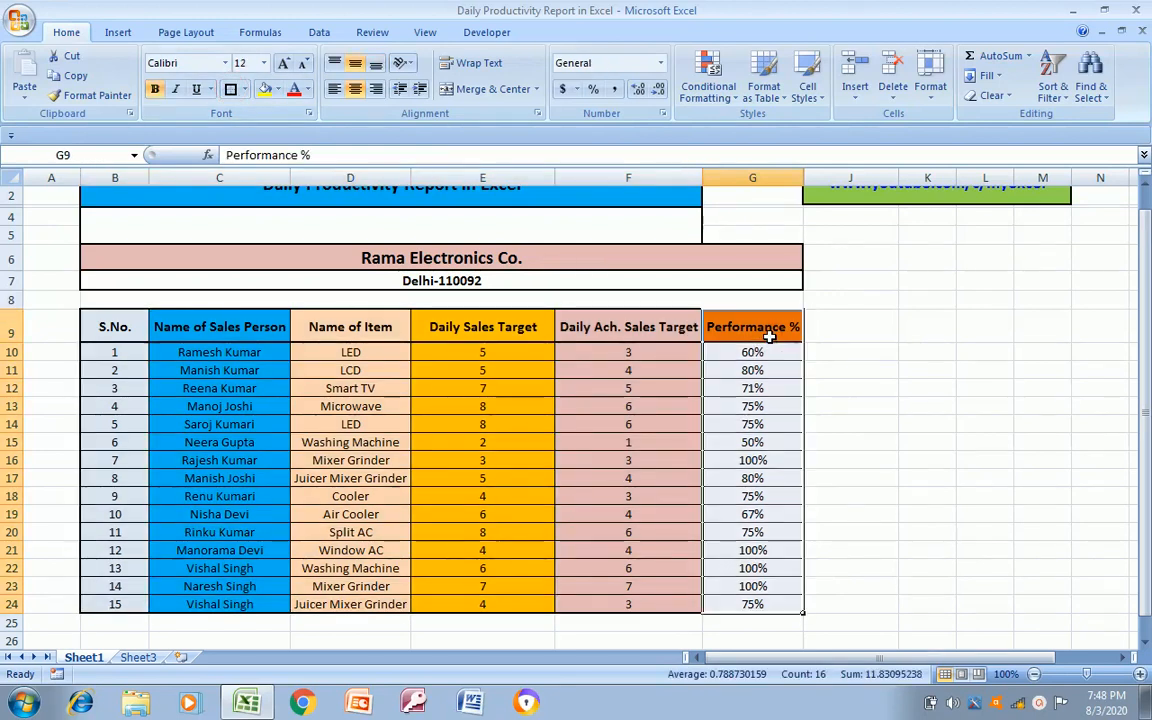
click(277, 89)
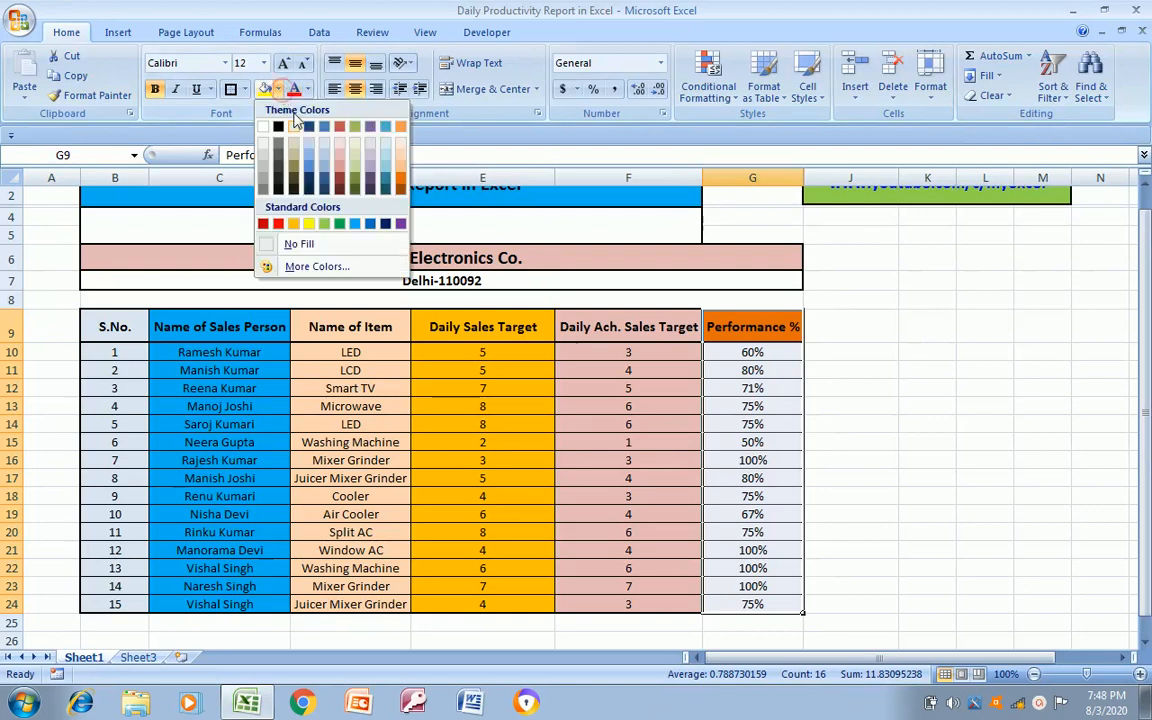
click(402, 186)
Look over the finished table's header row and the company and blank merged rows above it
click(777, 364)
key(Up)
key(Up)
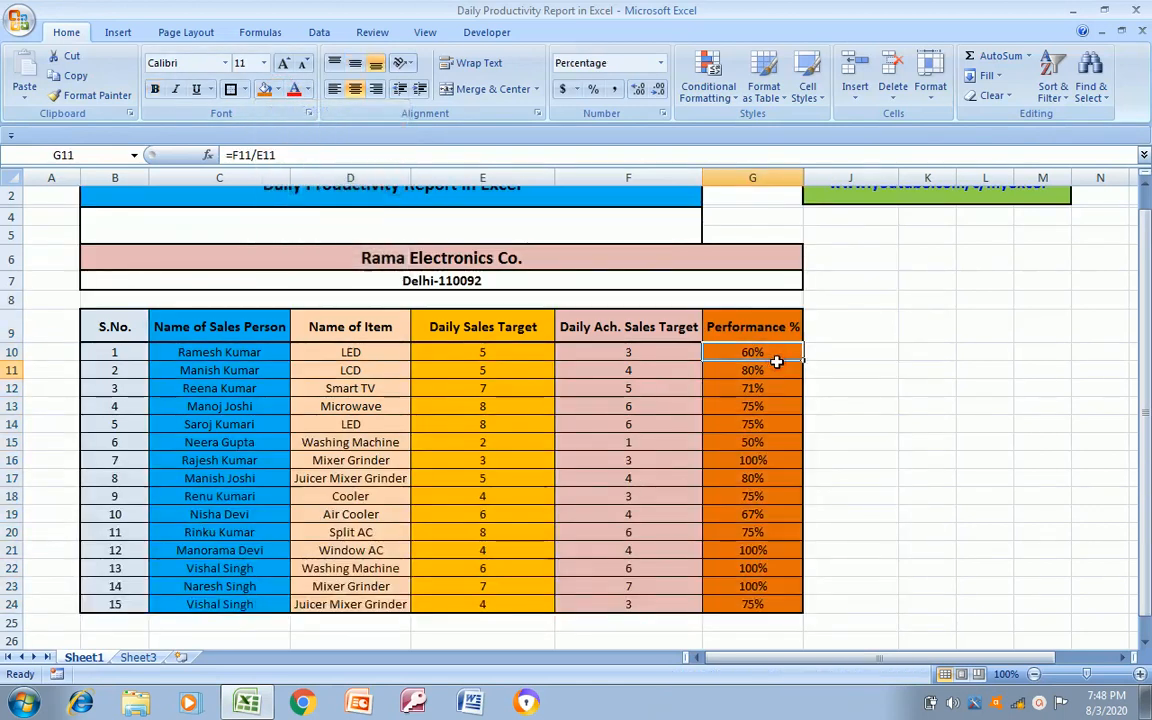
key(Left)
key(Left)
key(Left)
key(Left)
key(Left)
key(Right)
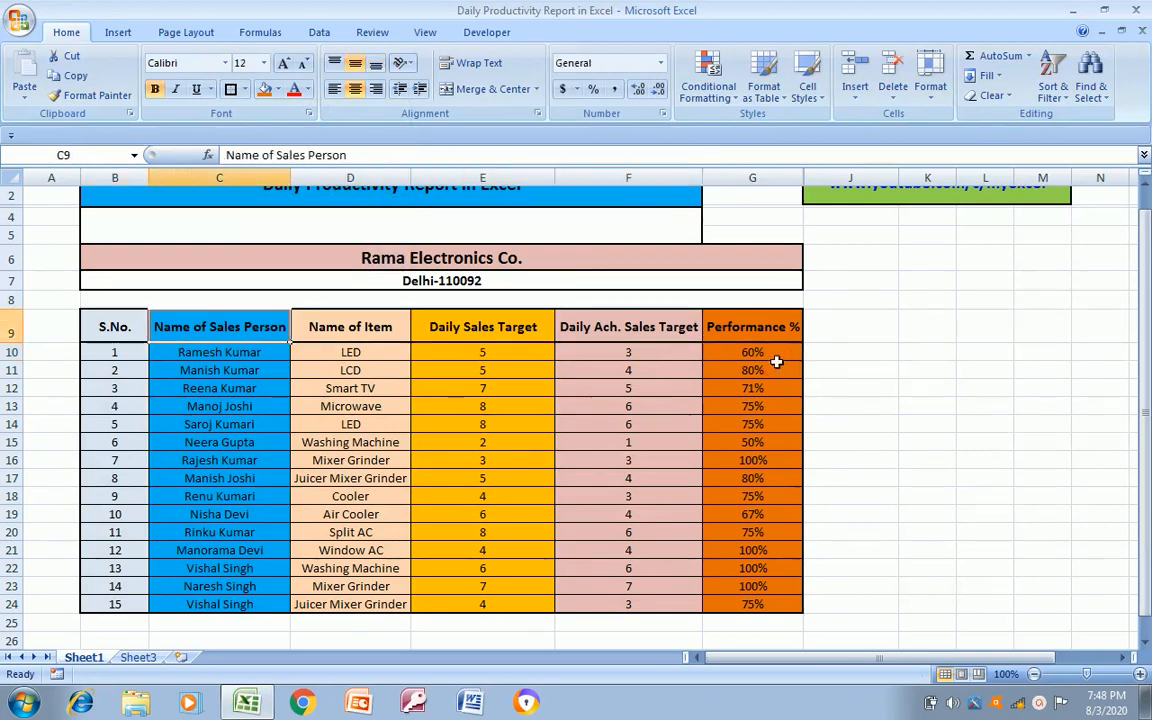
key(Left)
key(Up)
key(Up)
key(Up)
key(Up)
key(Up)
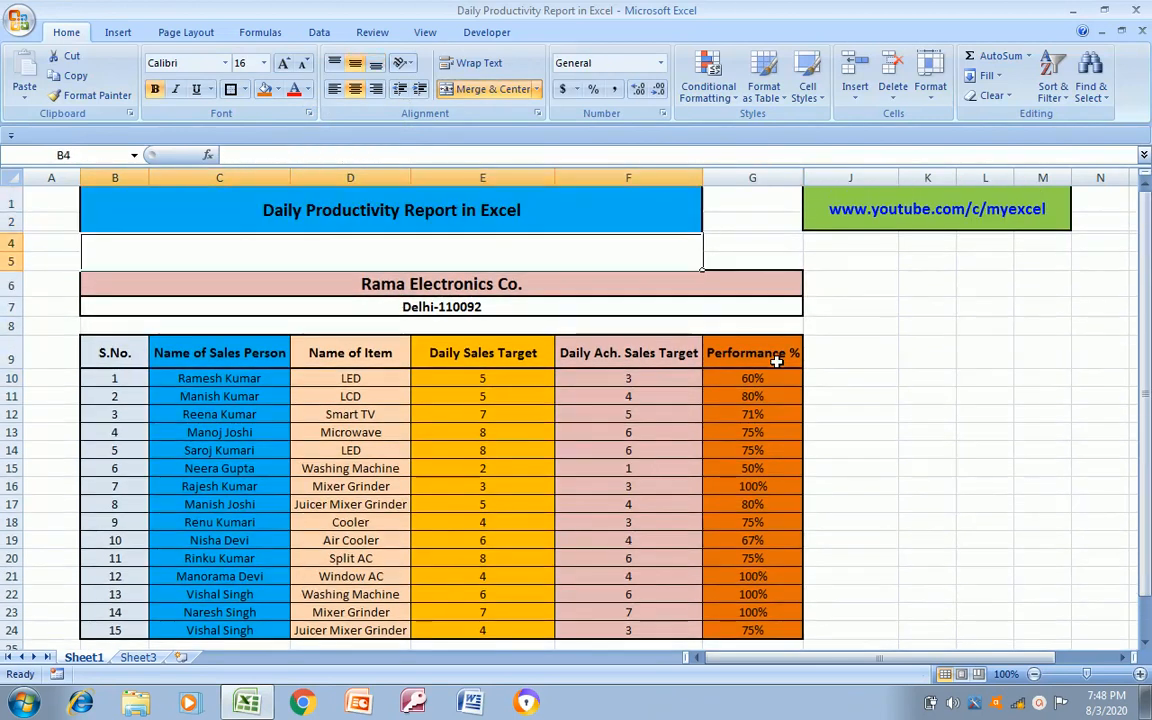
Review the column headings in row 9 from S.No. across to Performance %
key(Down)
key(Down)
key(Down)
key(Down)
key(Down)
key(Right)
key(Right)
key(Right)
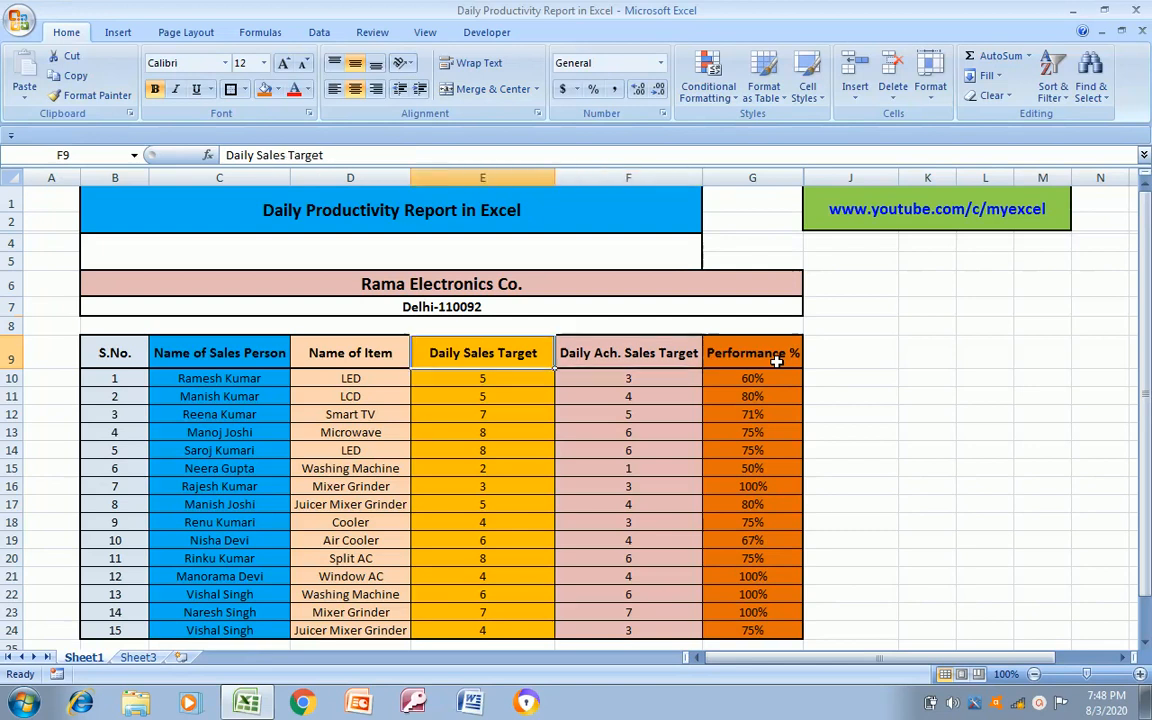
key(Left)
key(Left)
key(Right)
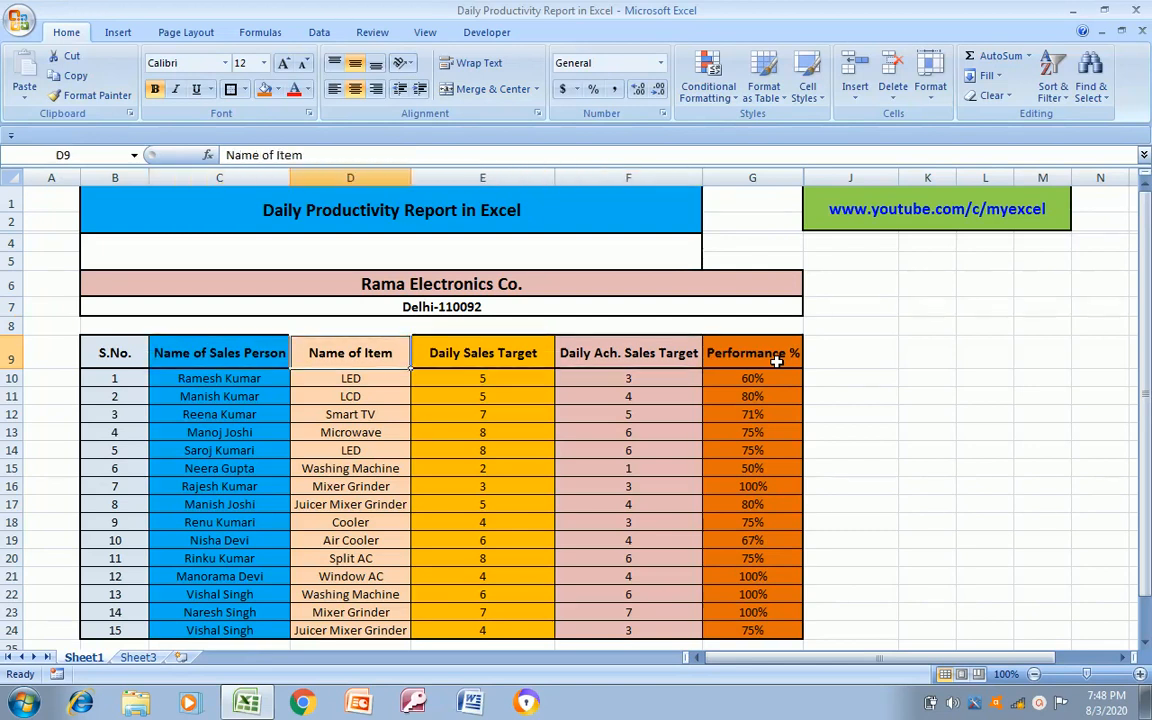
key(Right)
key(Left)
key(Right)
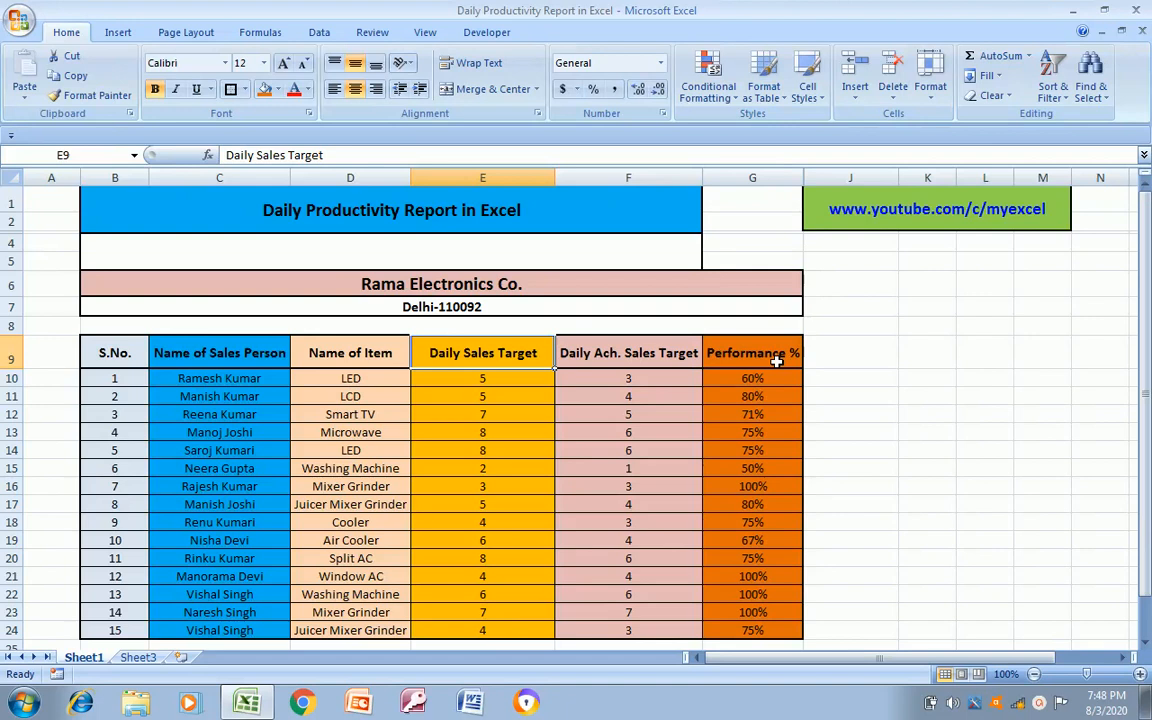
key(Right)
key(Right)
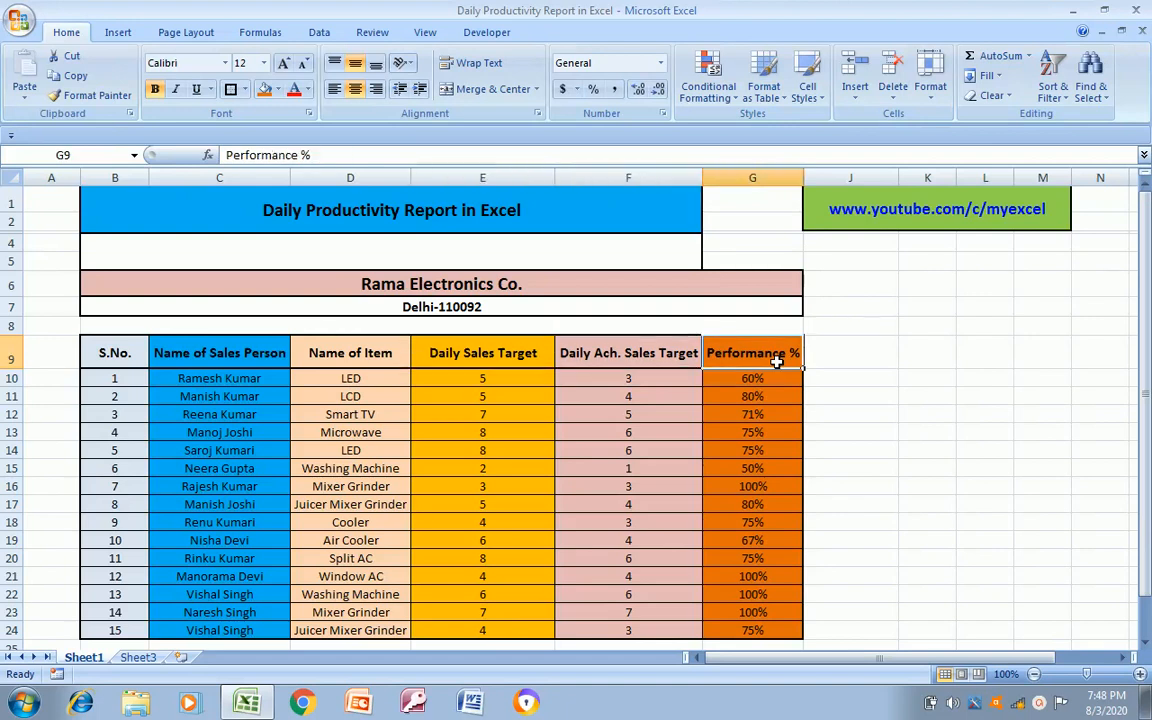
Examine the first entries of the Performance % column and the first sales person's row
key(Down)
key(Down)
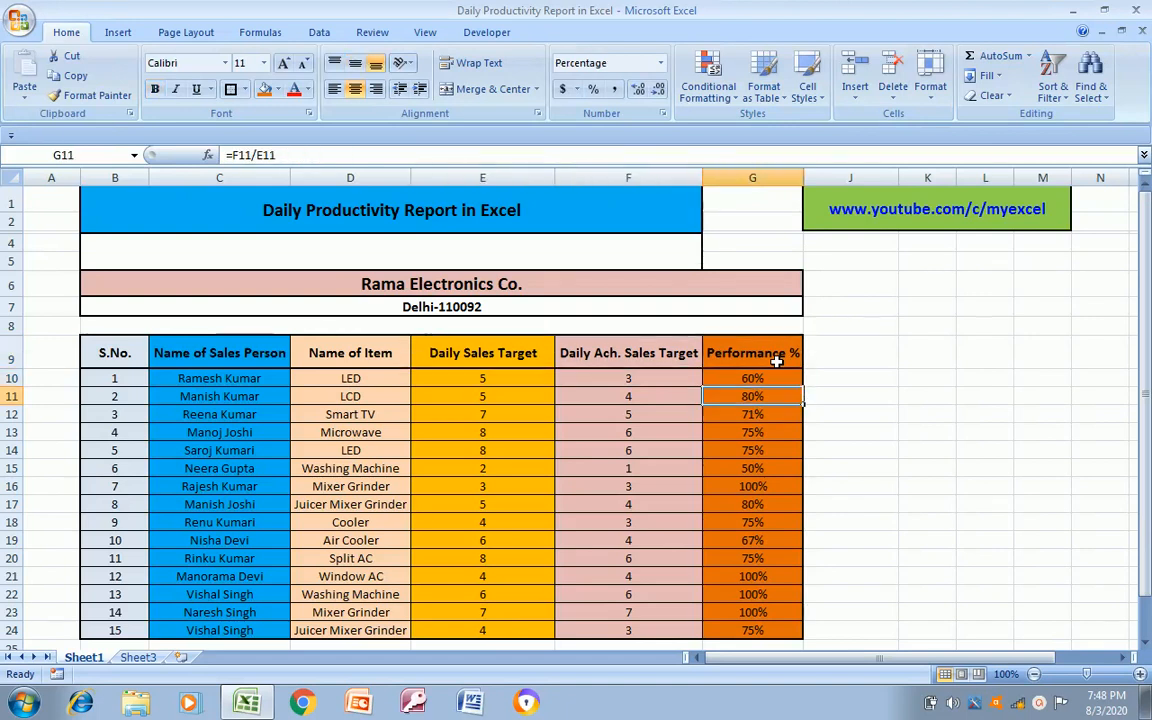
key(Up)
key(Down)
key(Down)
key(Up)
key(Up)
key(Up)
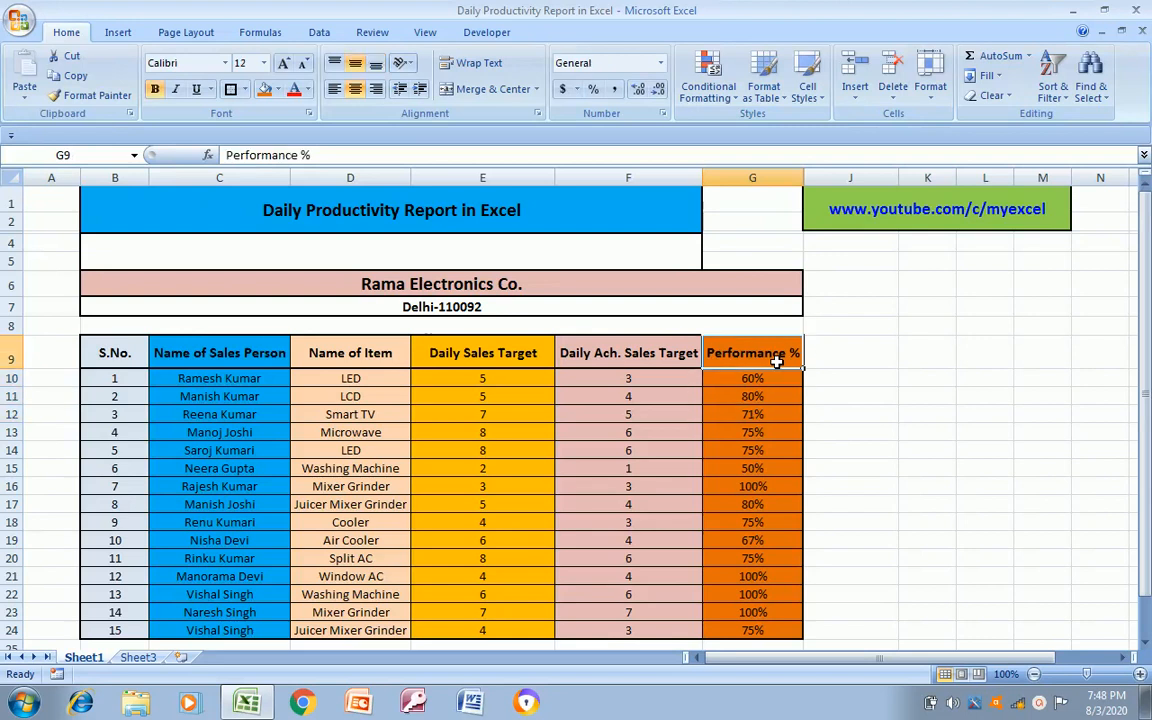
key(Down)
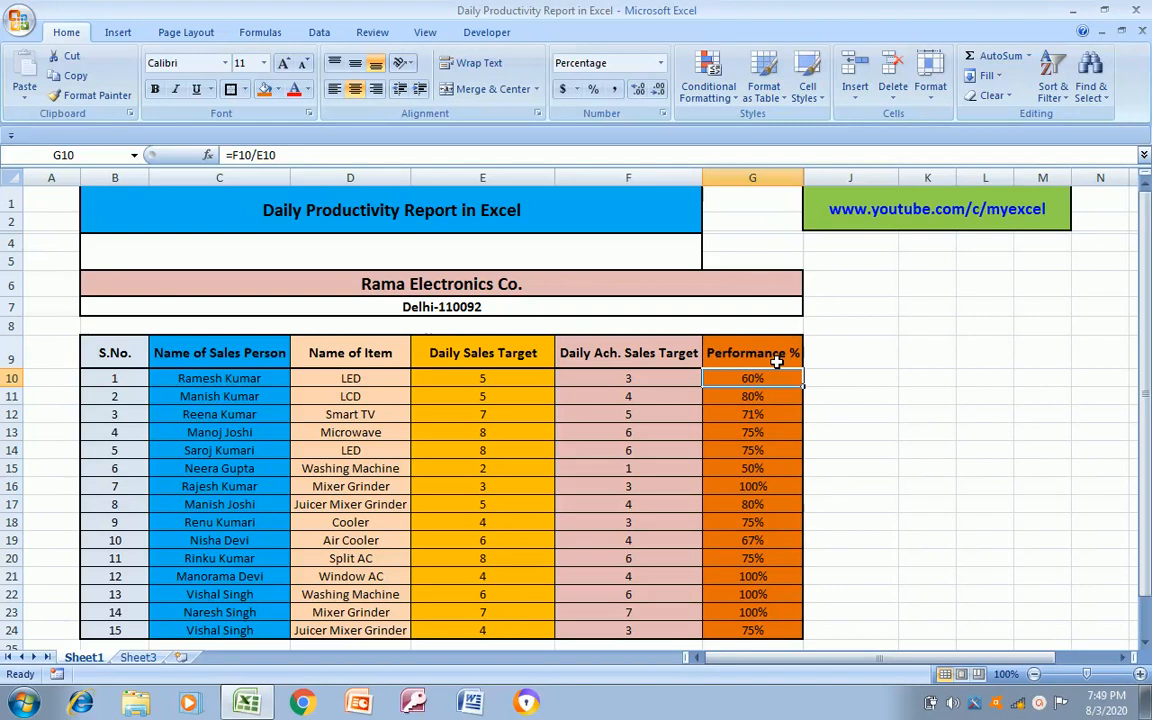
key(Left)
key(Left)
key(Left)
key(Left)
key(Left)
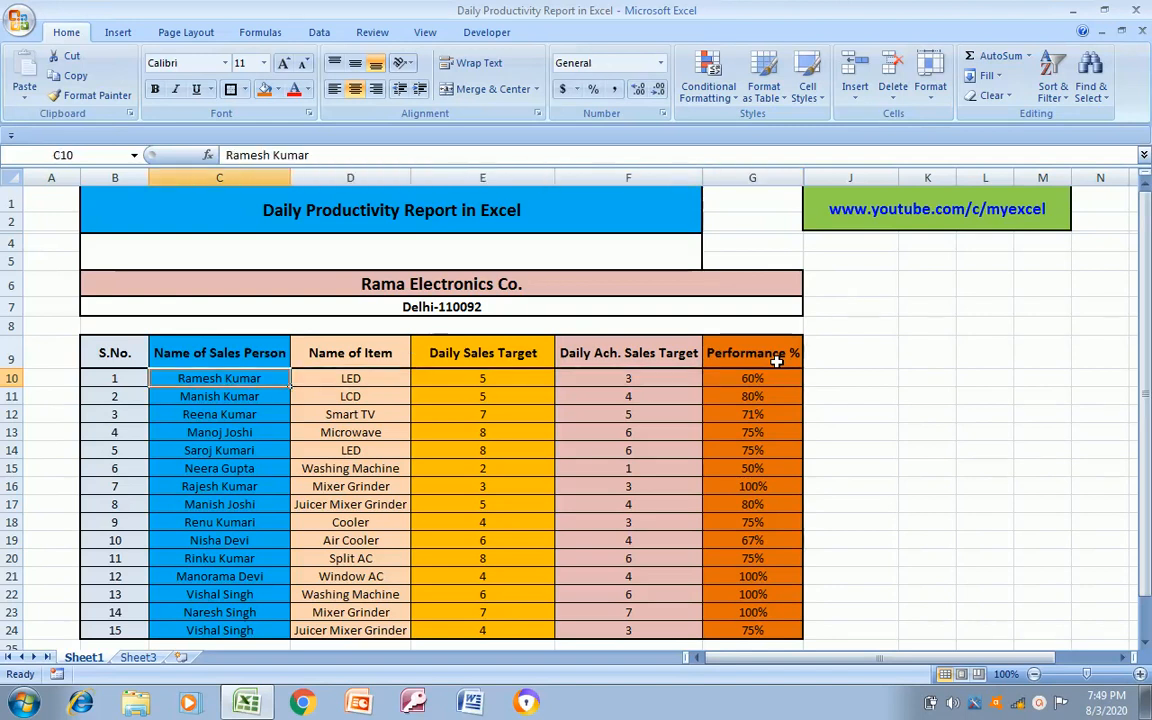
key(ctrl+shift+Right)
key(ctrl+shift+Down)
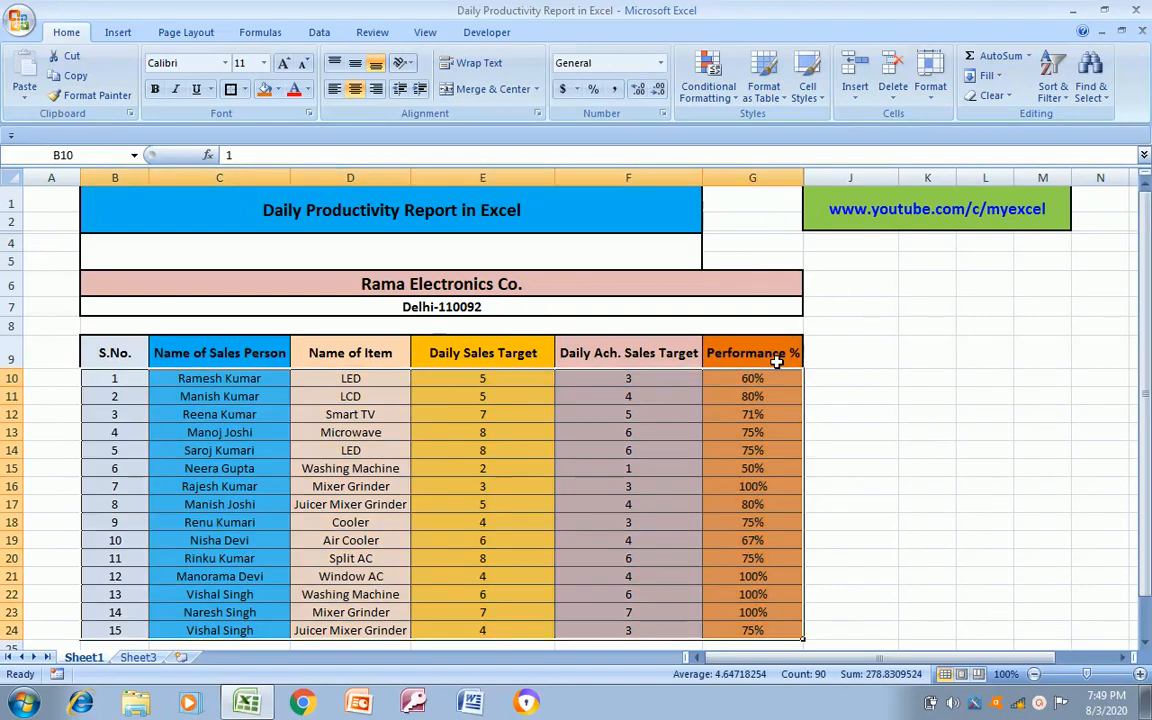
click(737, 104)
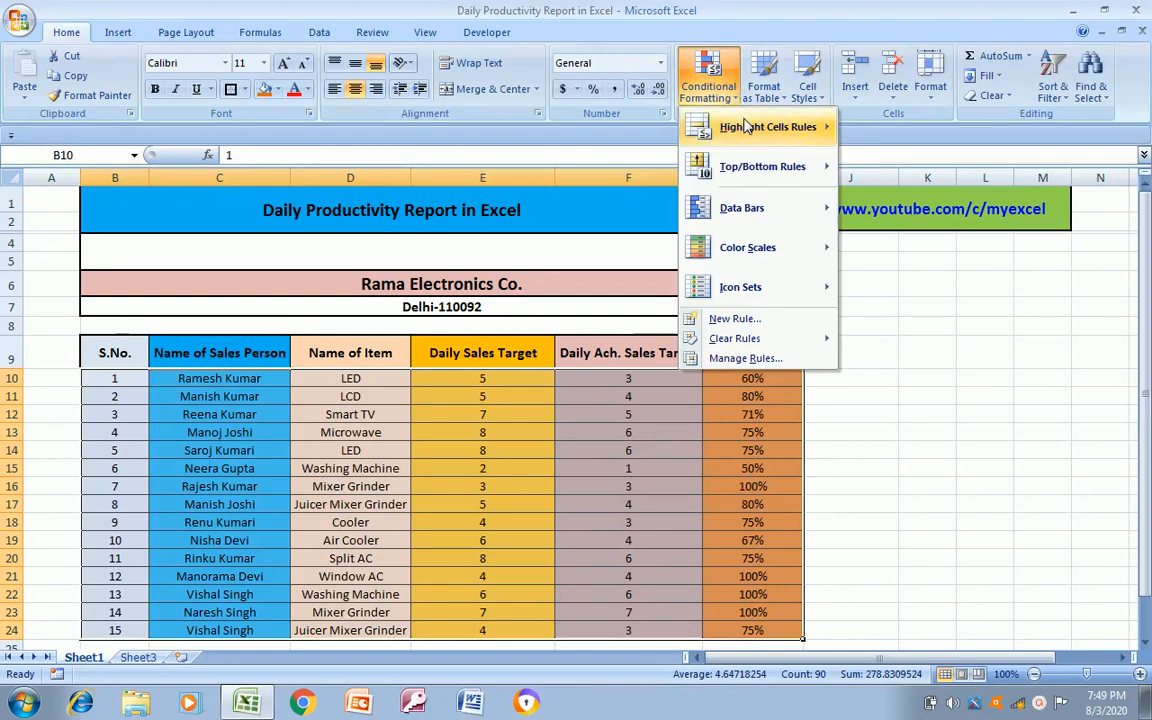
mouse_move(745, 126)
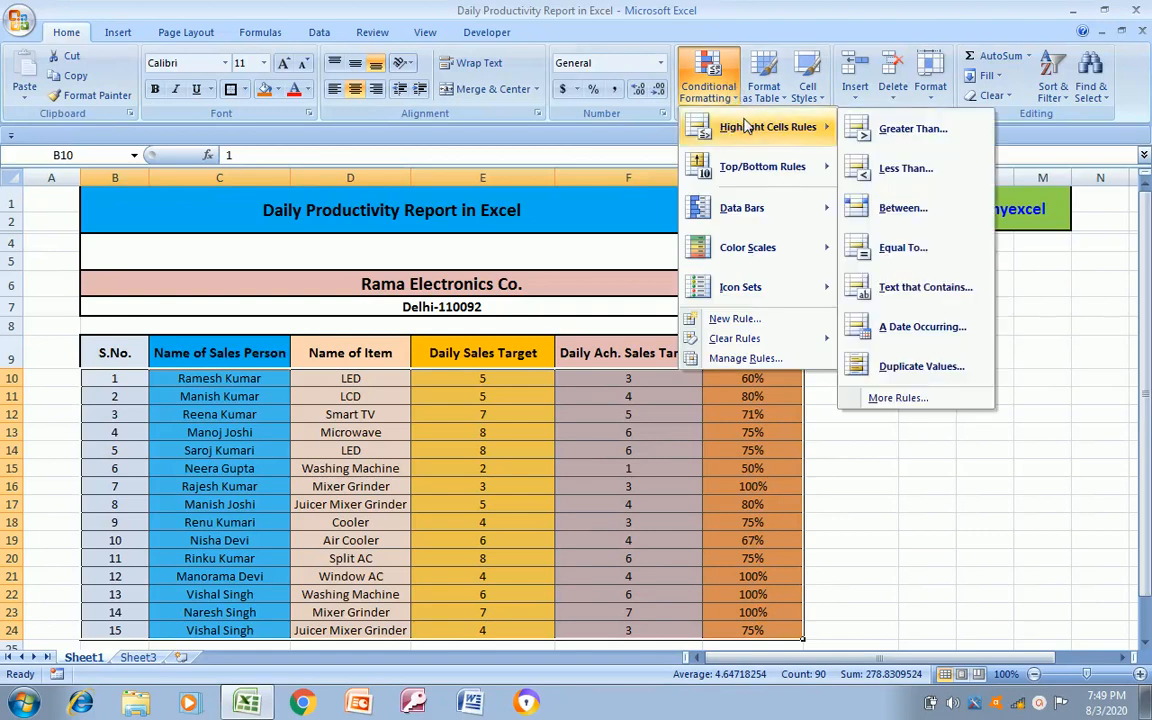
click(913, 130)
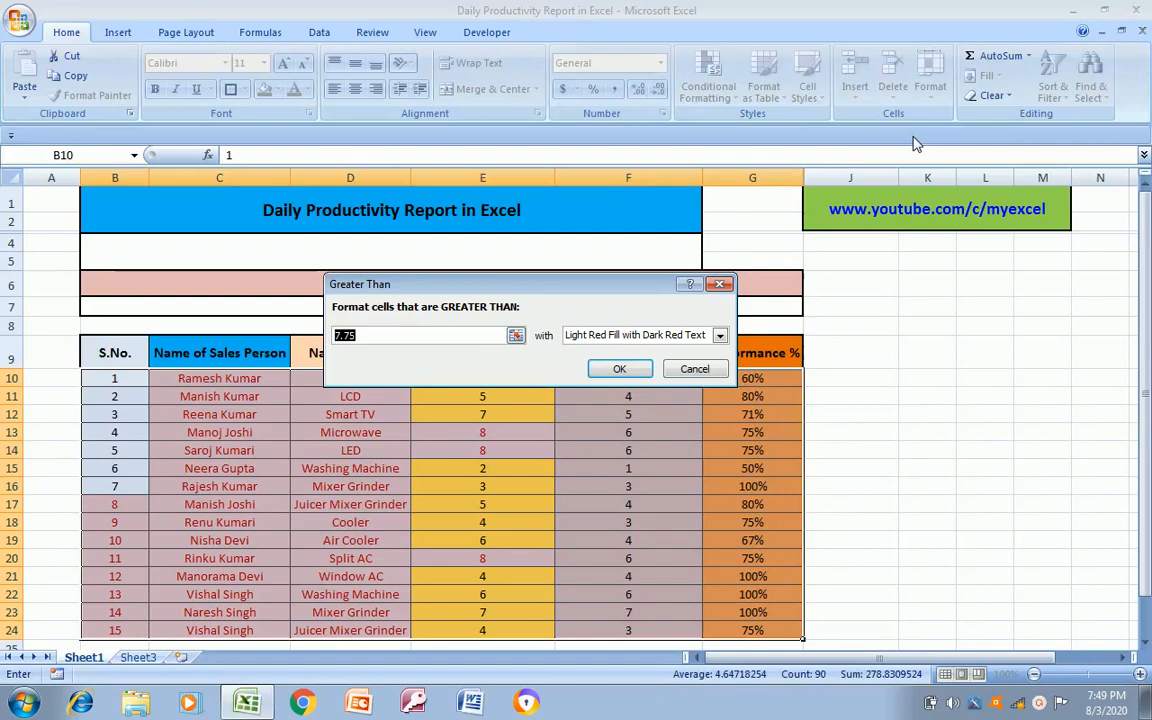
text(90)
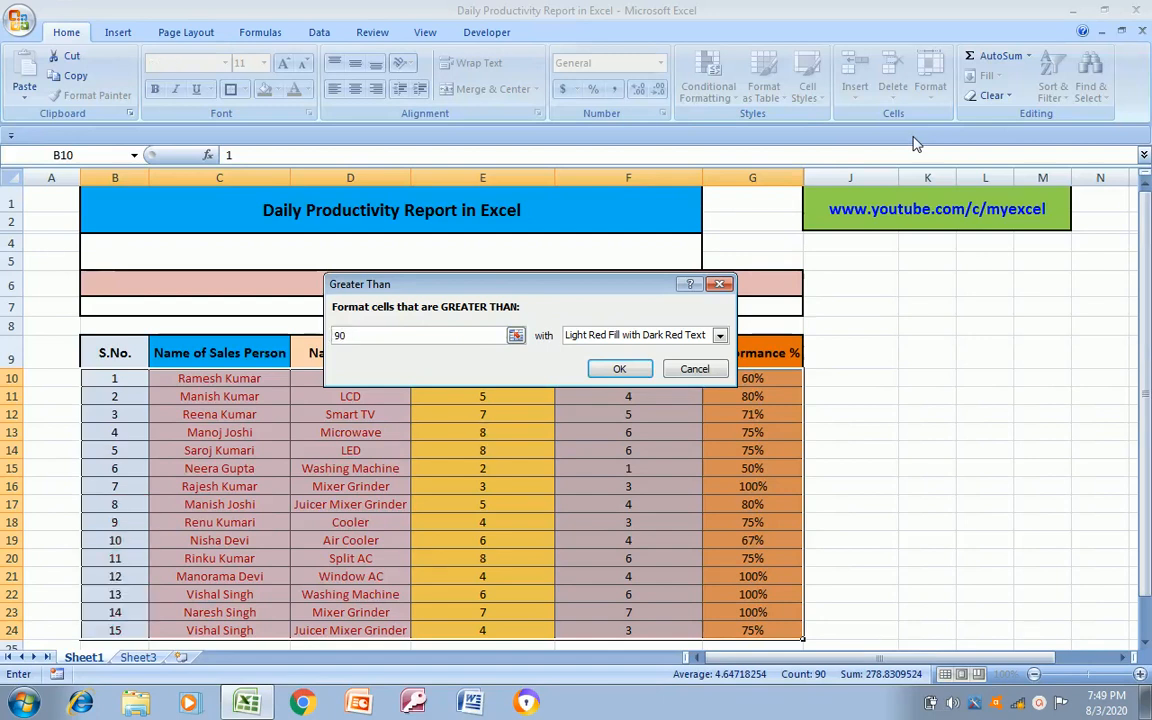
text(%)
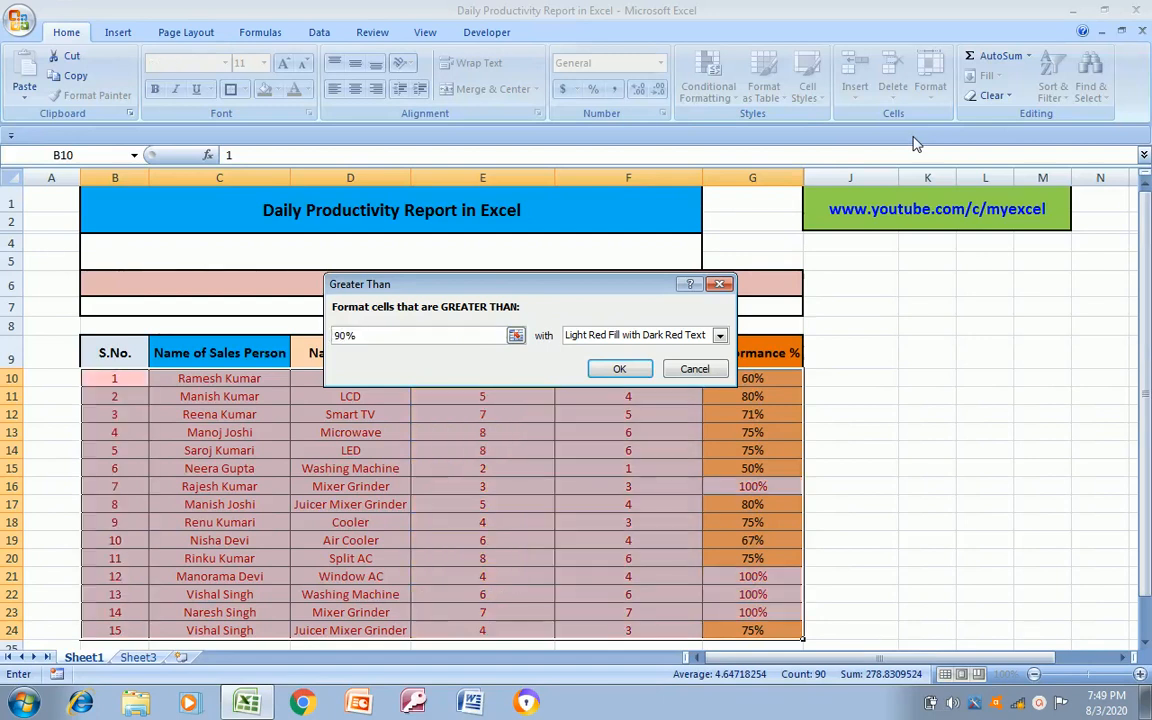
click(720, 336)
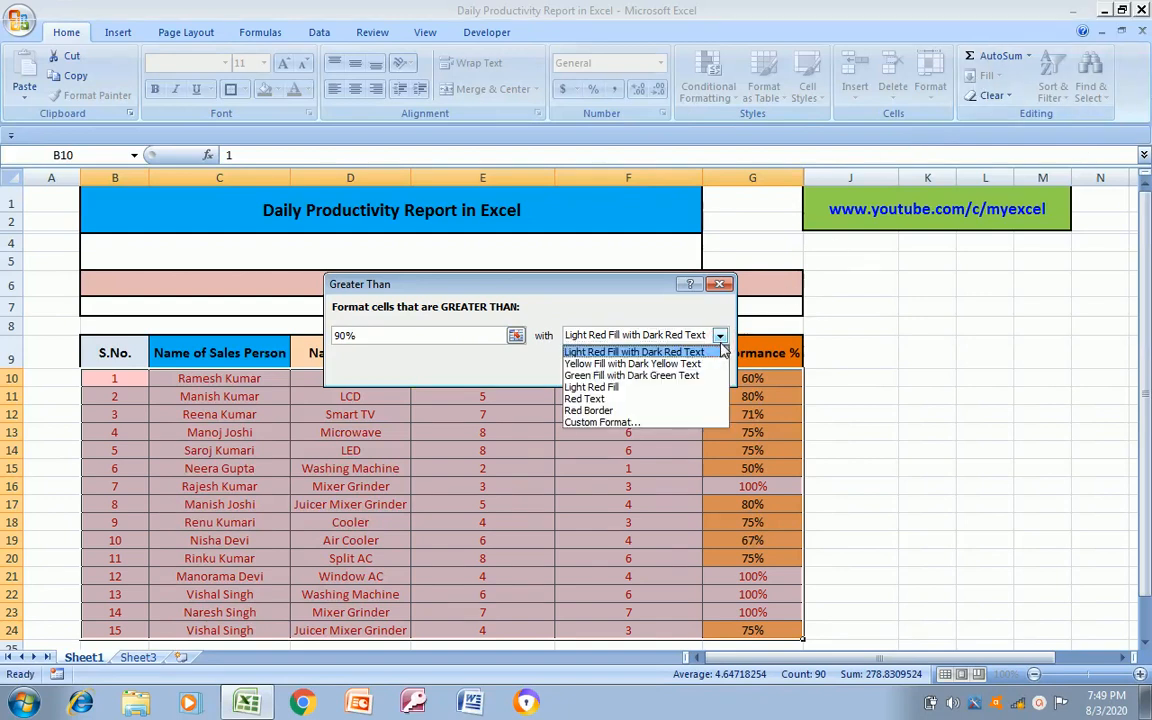
click(618, 423)
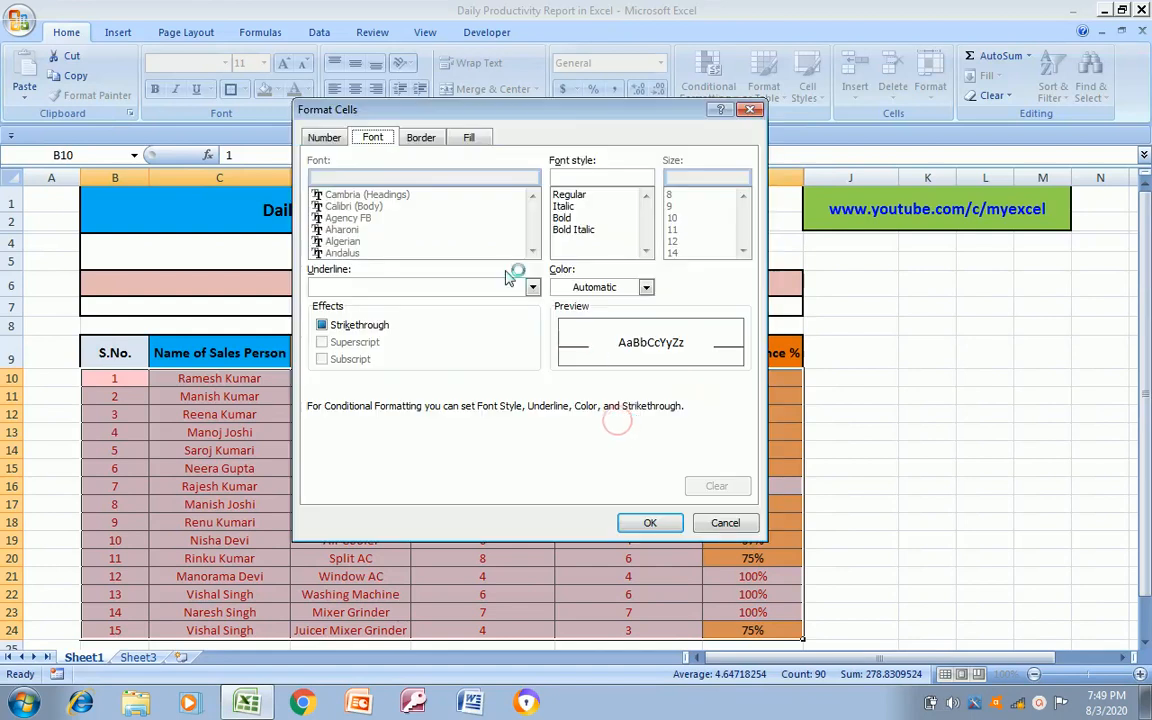
click(469, 138)
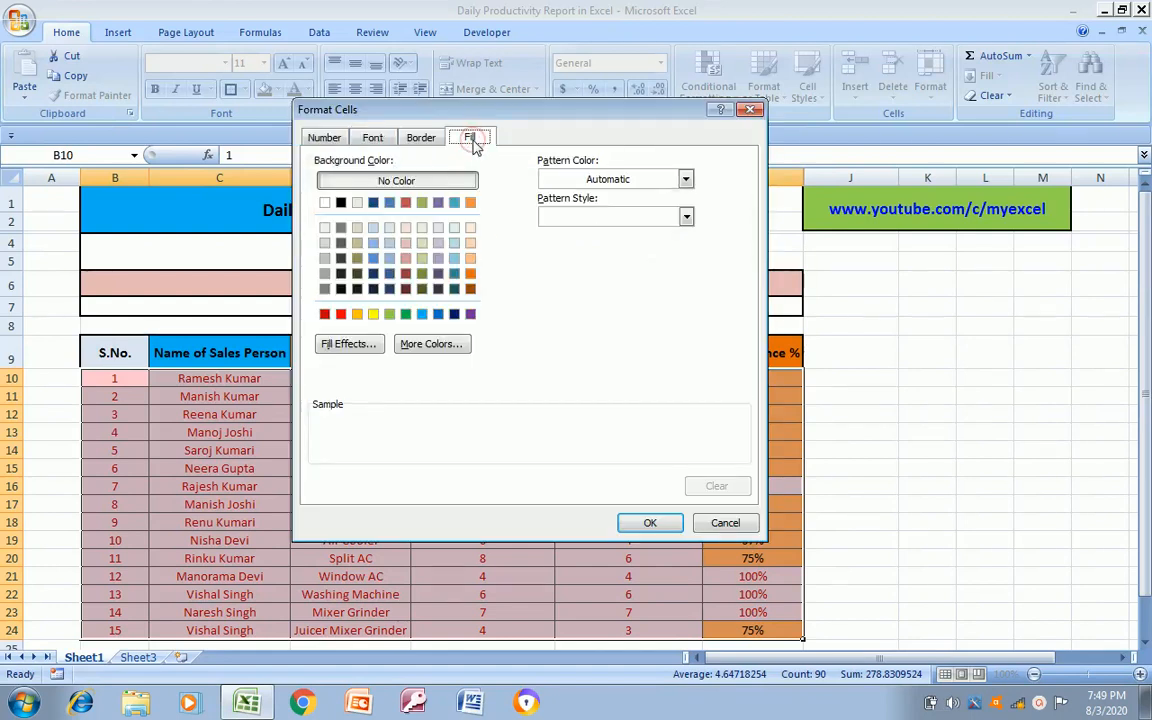
click(406, 315)
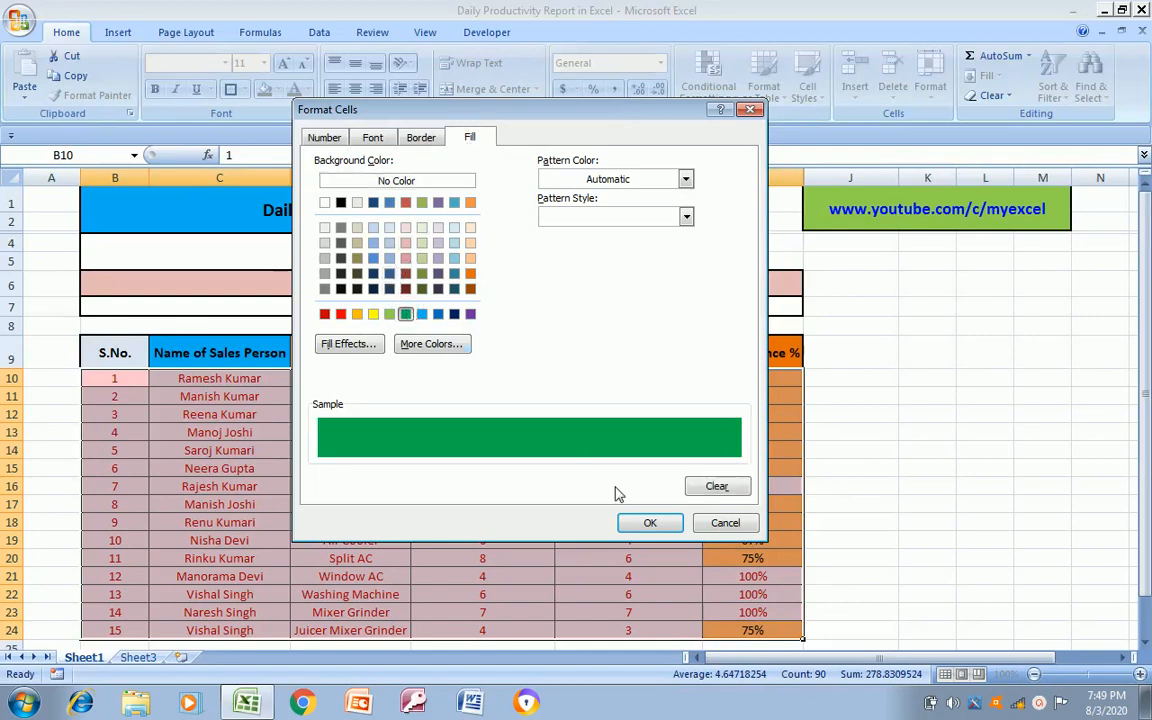
click(650, 523)
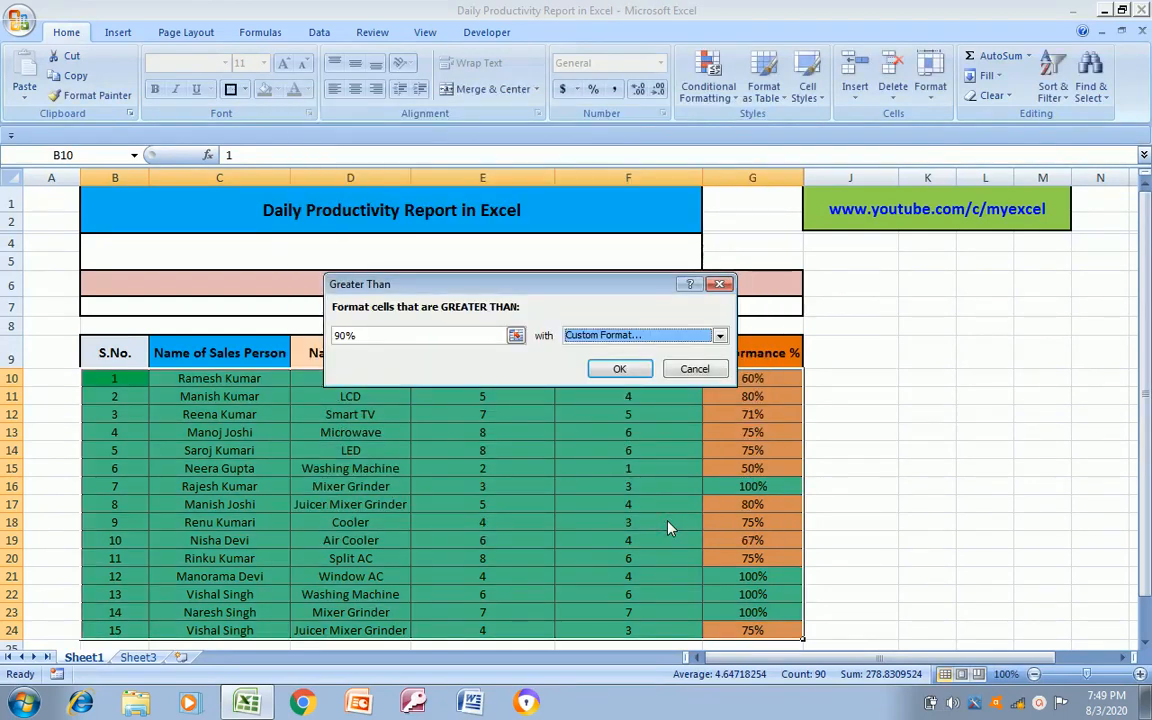
click(694, 369)
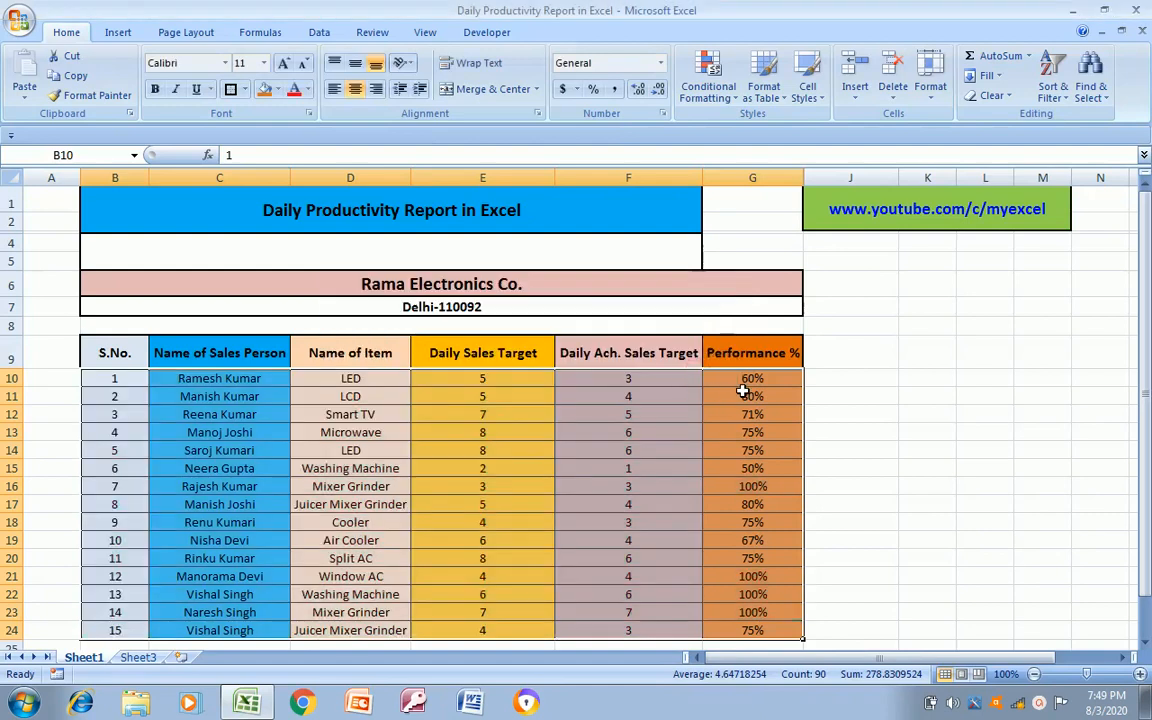
Start a Greater Than conditional formatting rule on the Performance % values, G10:G24, with a threshold of 90%
click(743, 391)
key(Up)
key(ctrl+shift+Down)
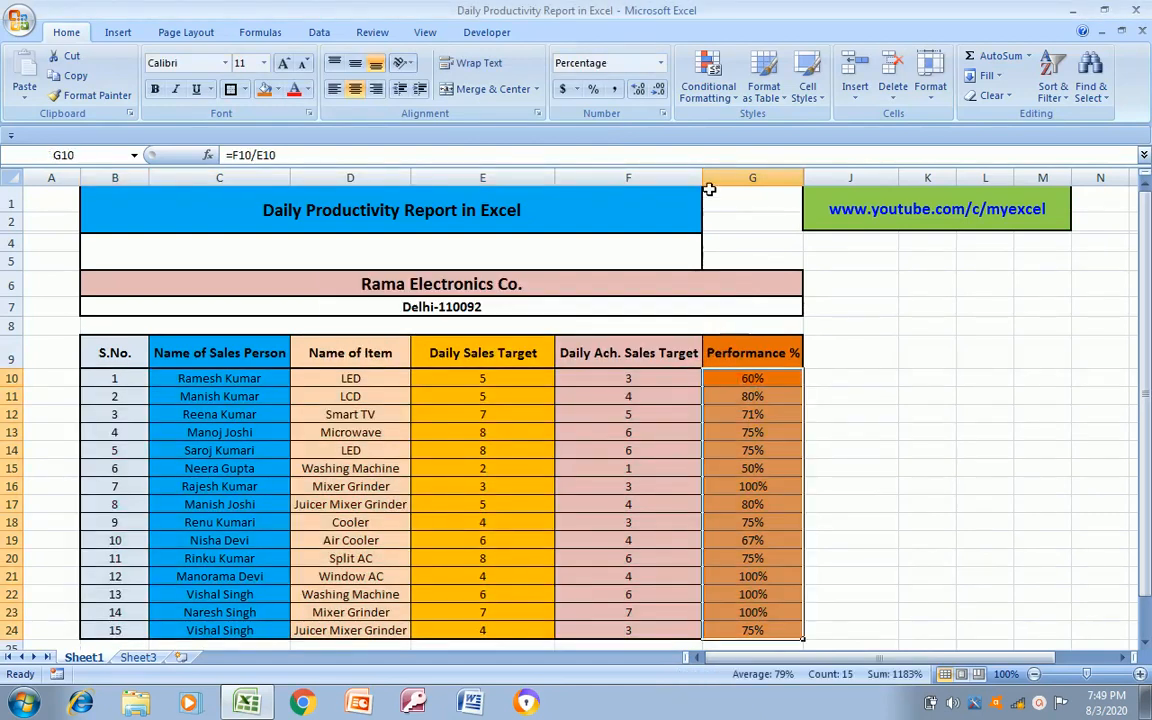
click(738, 98)
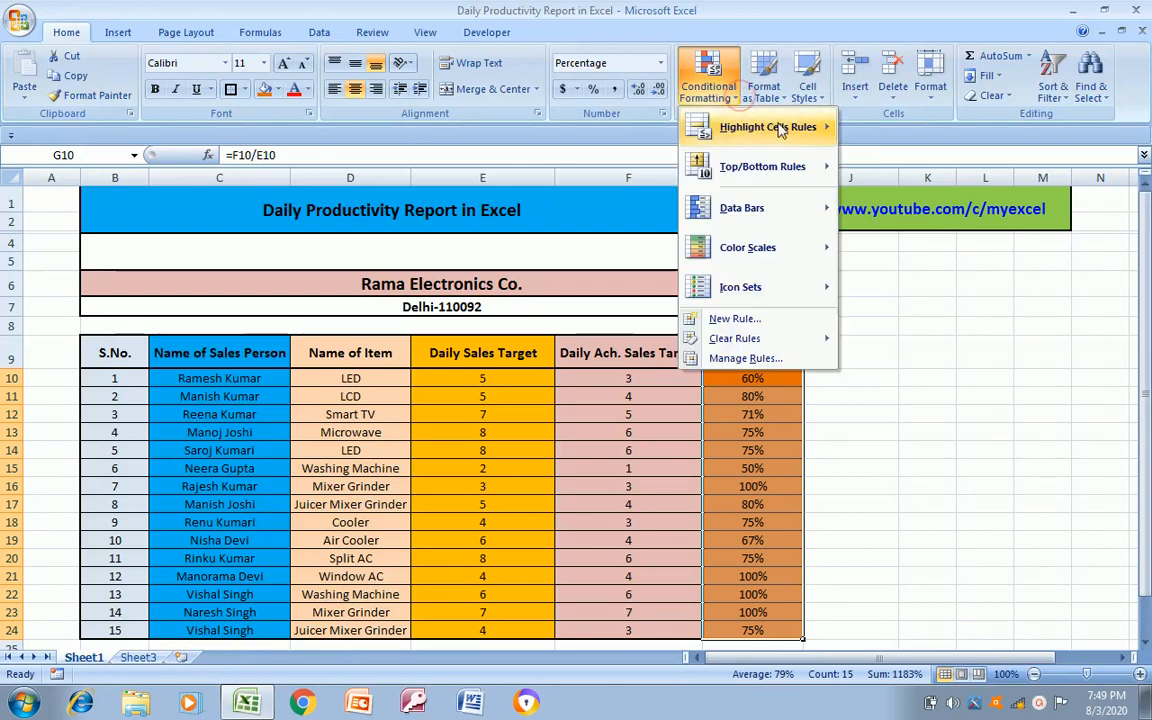
mouse_move(771, 128)
click(912, 128)
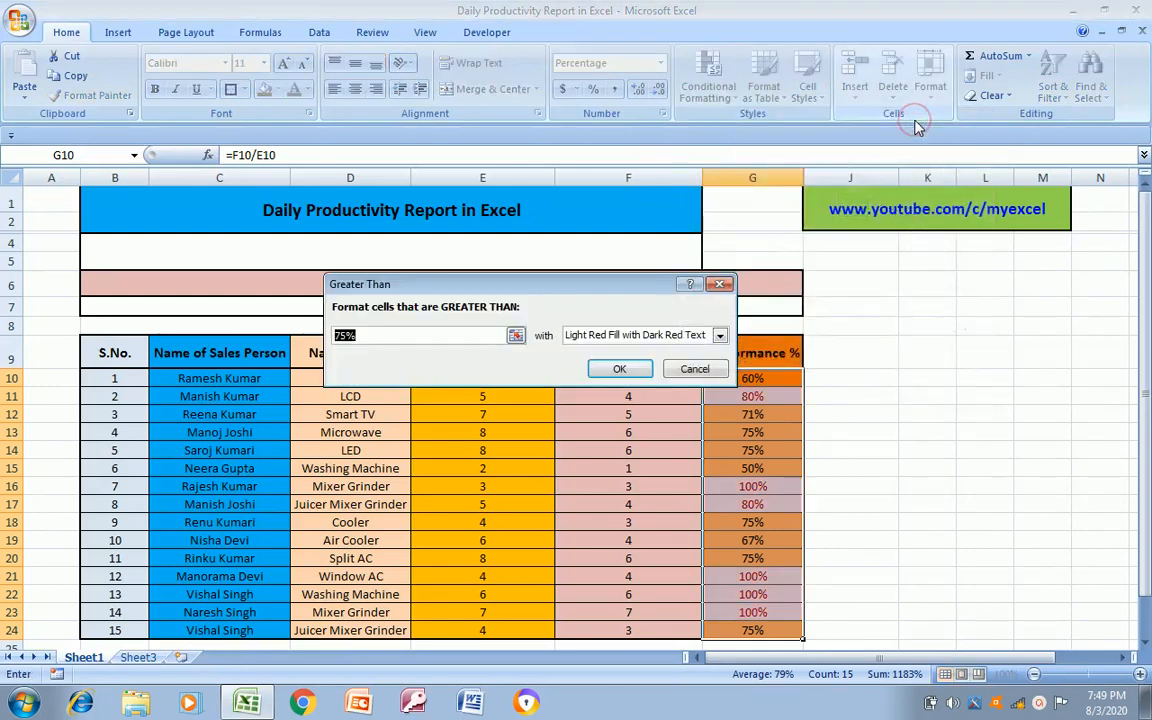
text(90)
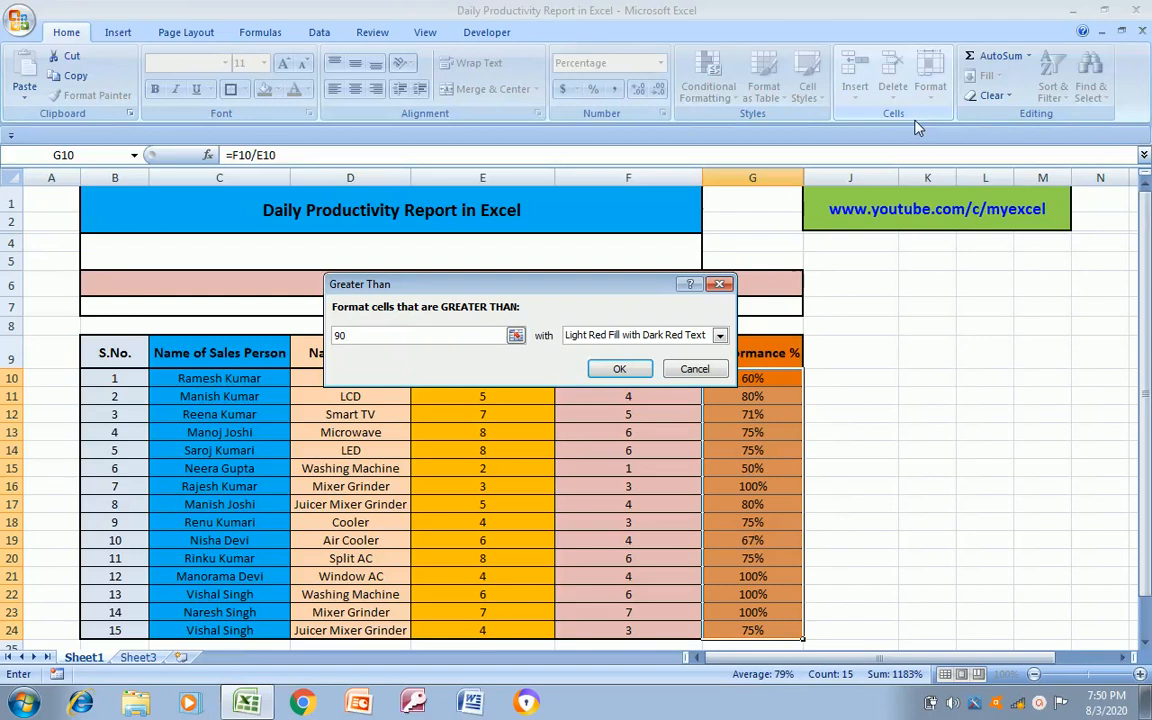
text(%)
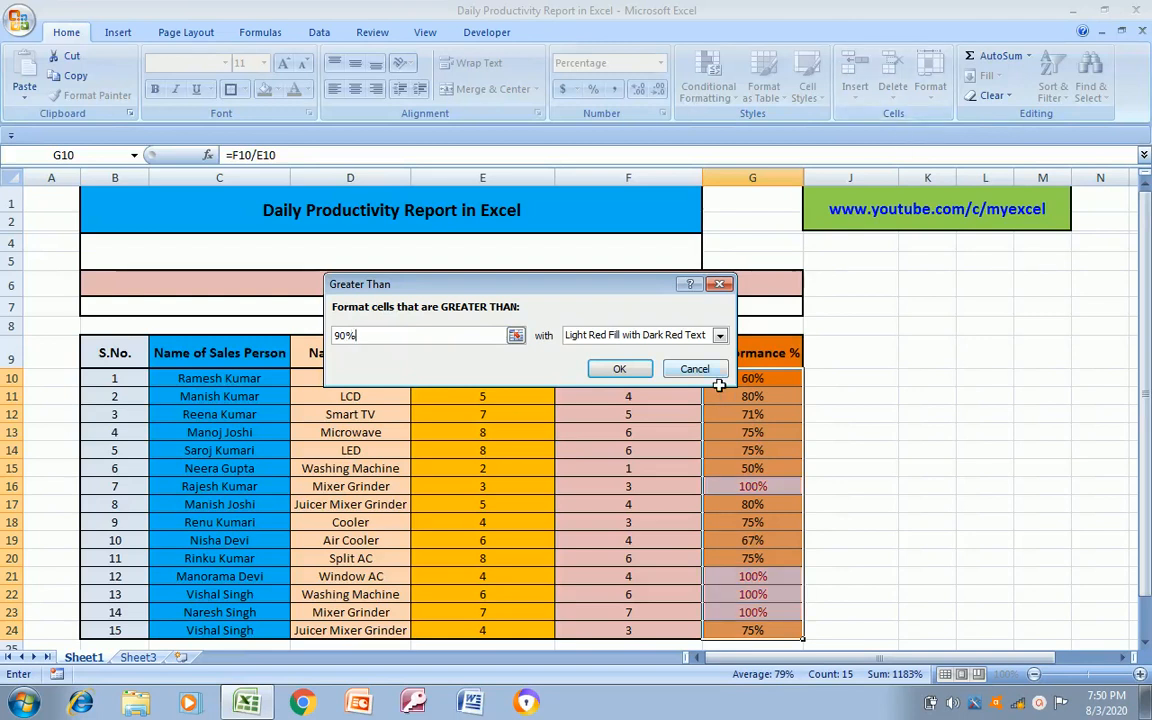
Give the Greater Than 90% rule a custom format with a solid green fill and apply it
click(719, 336)
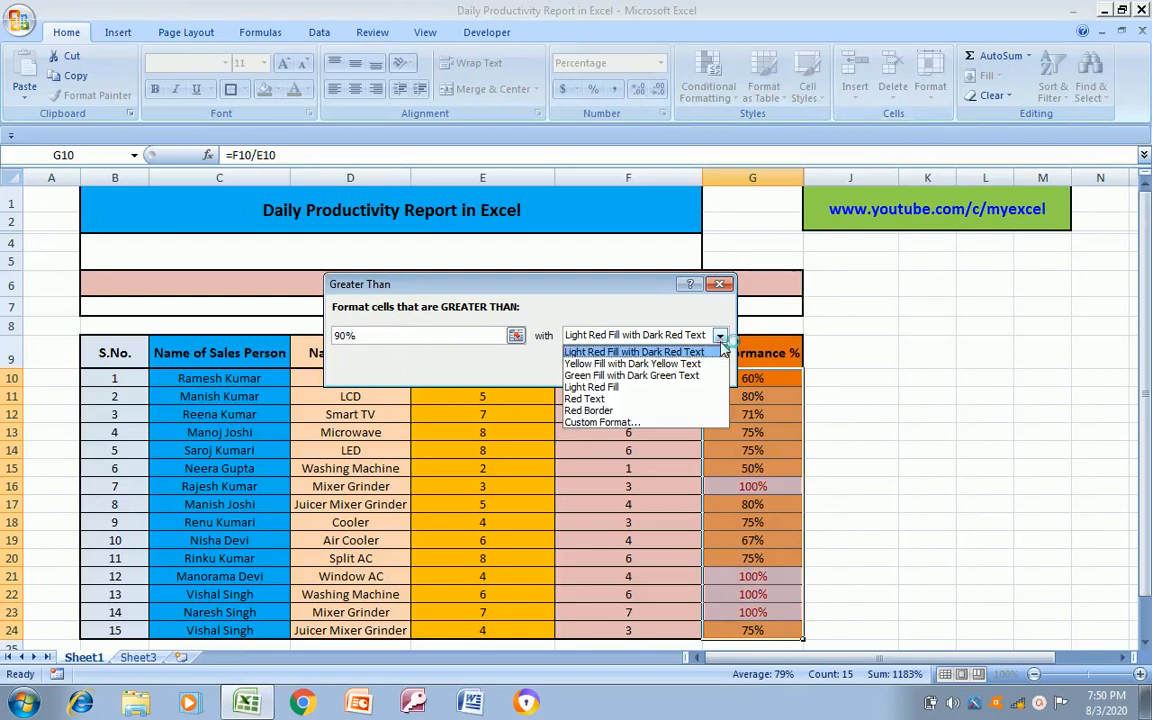
click(618, 422)
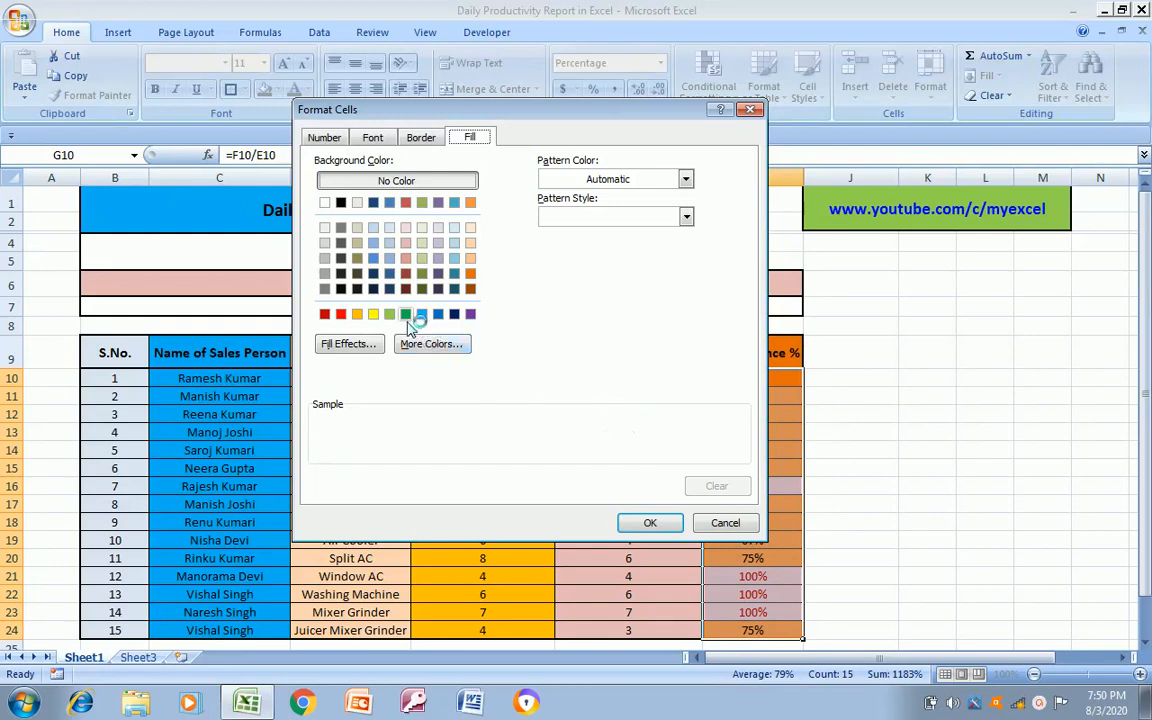
click(405, 315)
click(655, 522)
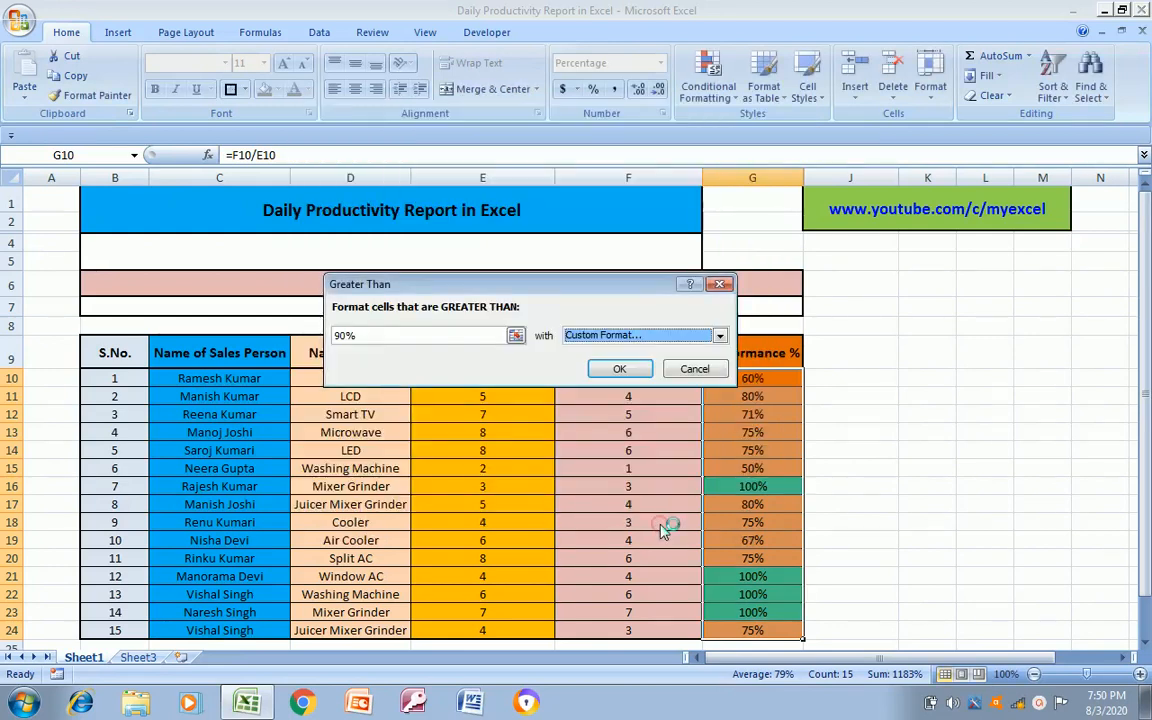
click(628, 369)
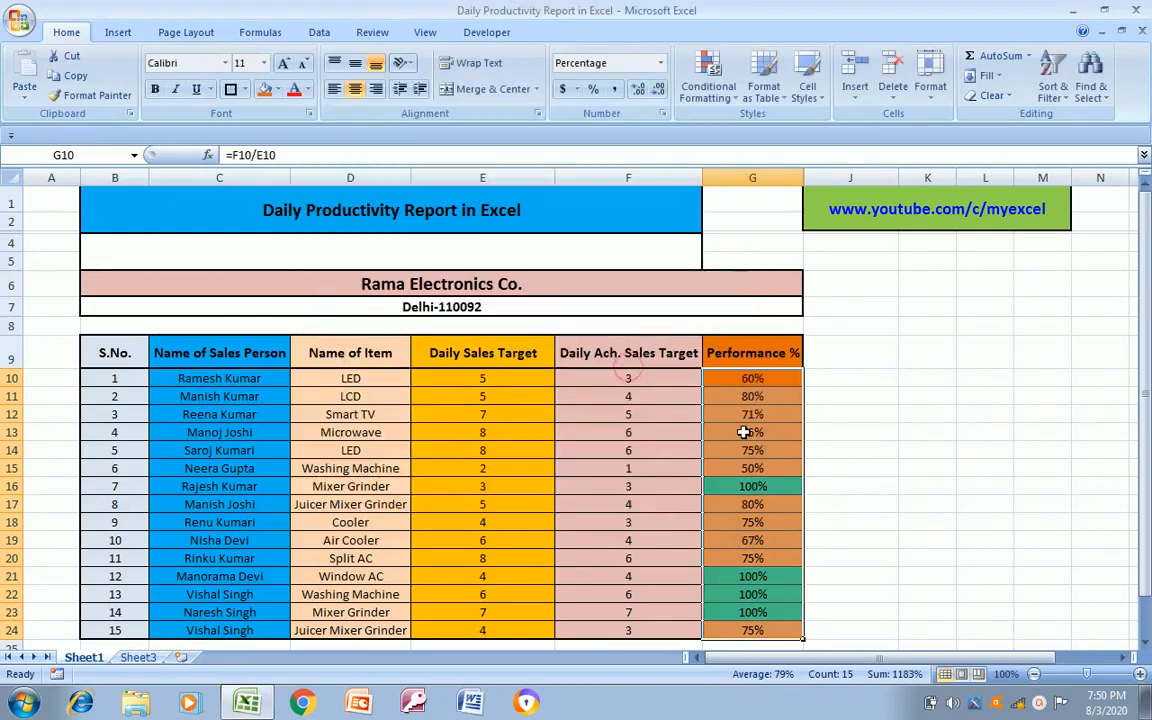
Examine the highlighting of the Performance % cells from G10 down to G16
click(767, 392)
click(767, 382)
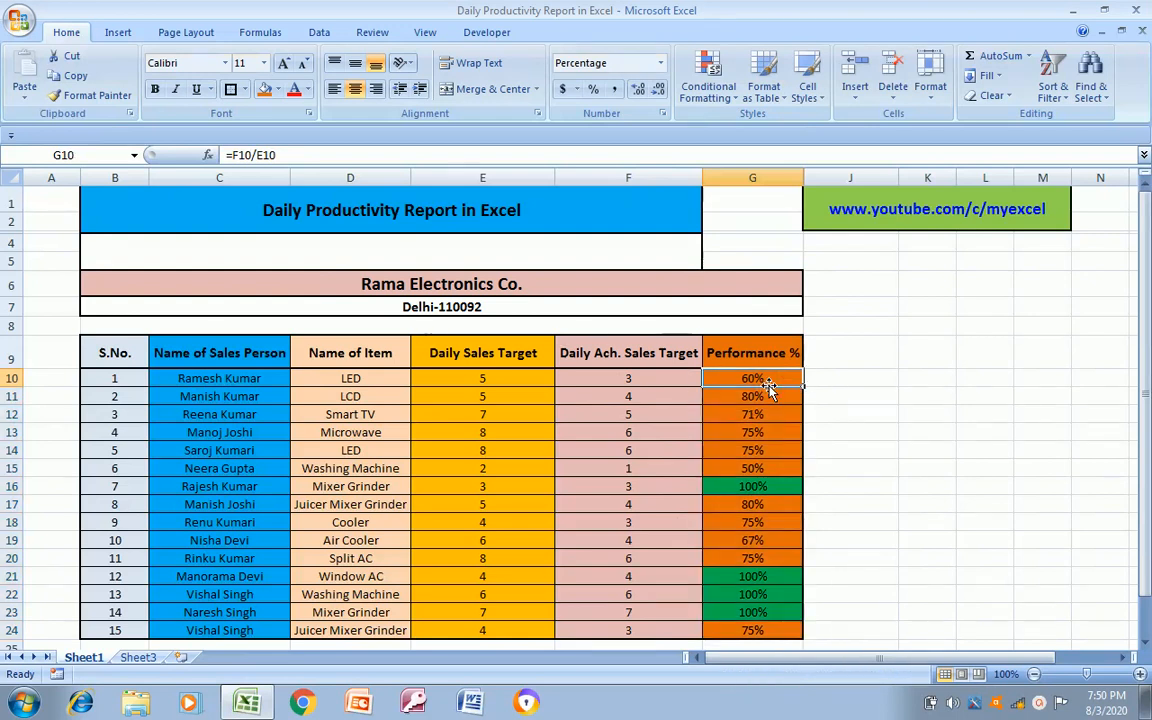
key(Down)
key(Down)
key(Down)
key(Down)
key(Down)
key(Down)
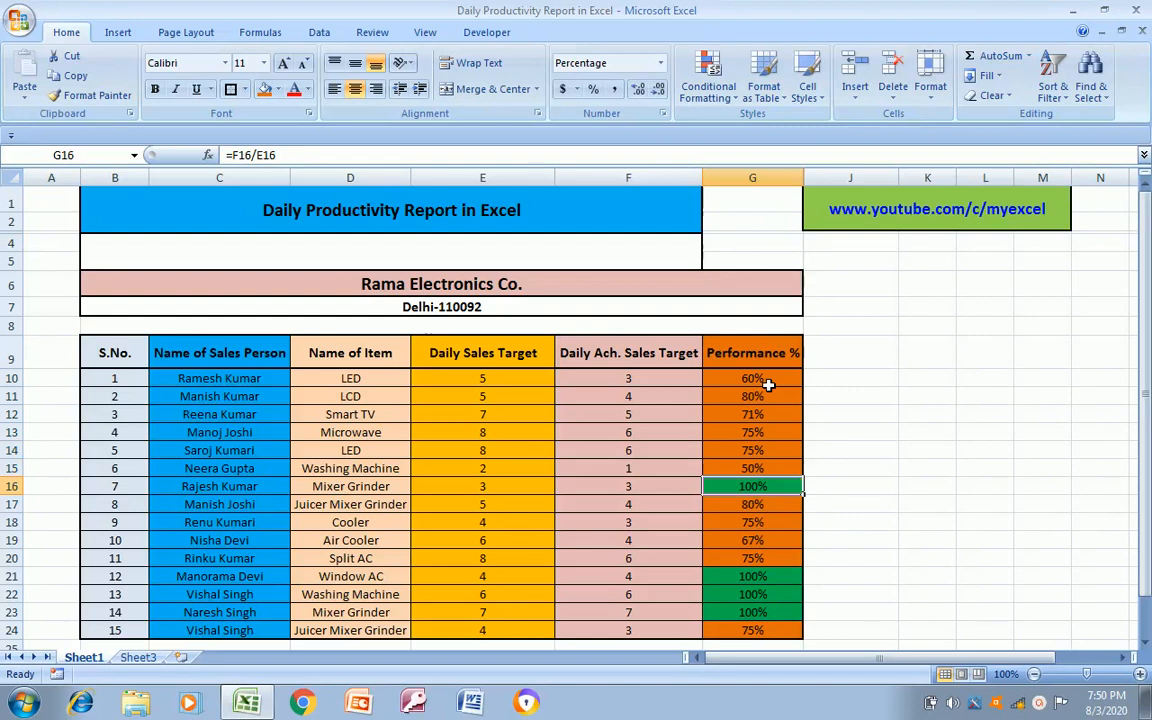
key(Up)
key(Up)
key(Up)
key(Up)
key(Up)
key(Up)
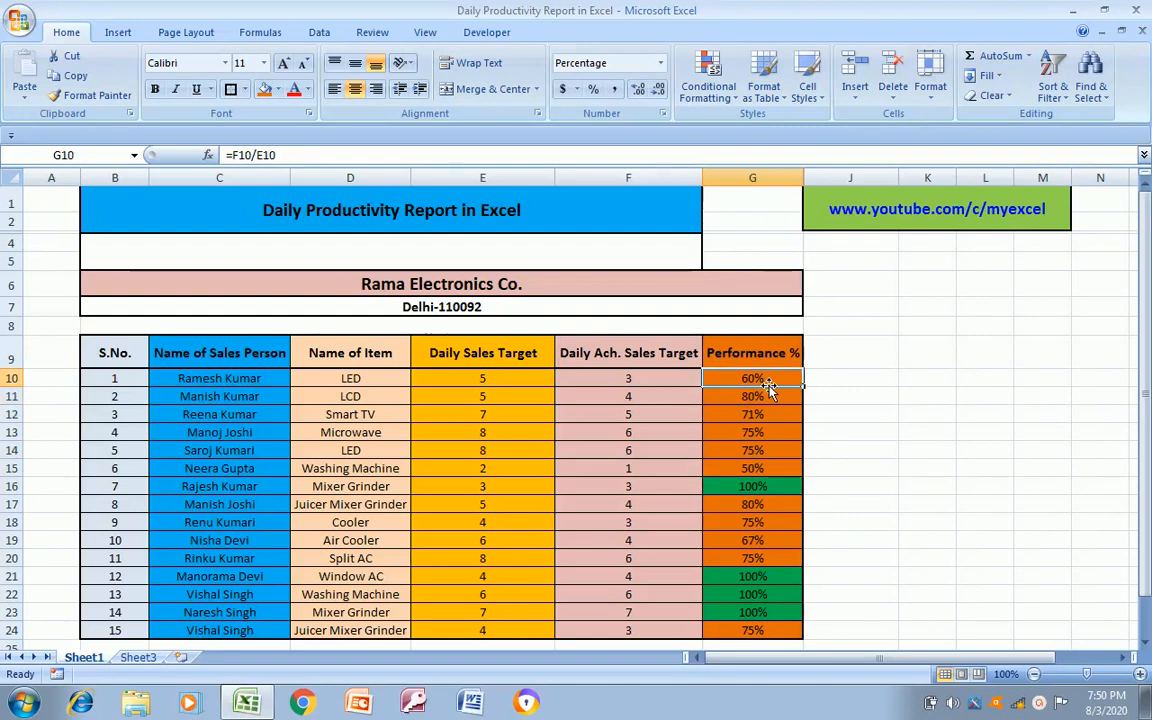
Start a Less Than conditional formatting rule on the Performance % values, G10:G24, with a threshold of 60%
key(ctrl+shift+Down)
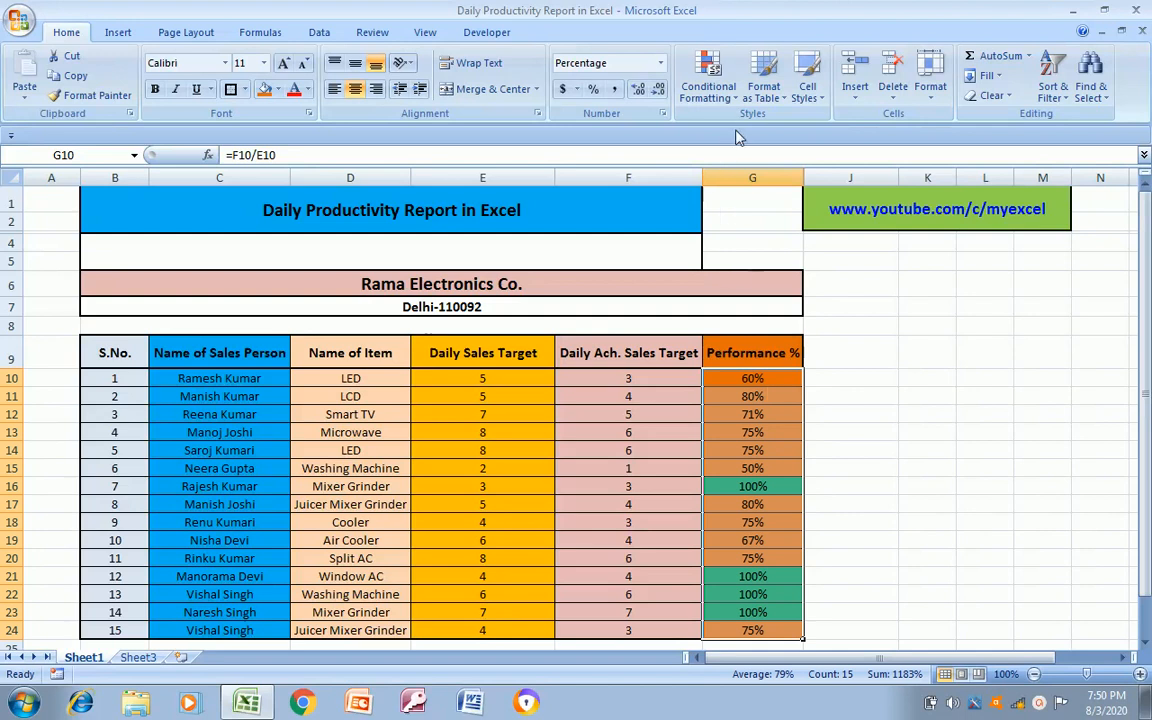
click(708, 90)
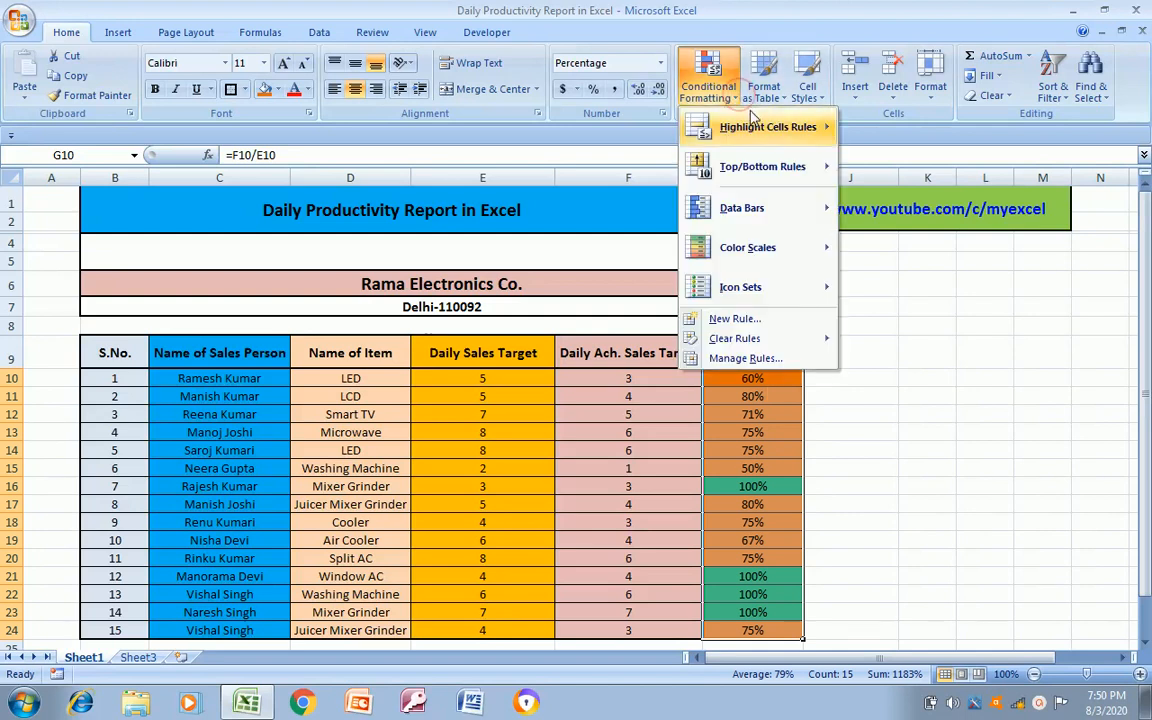
mouse_move(760, 125)
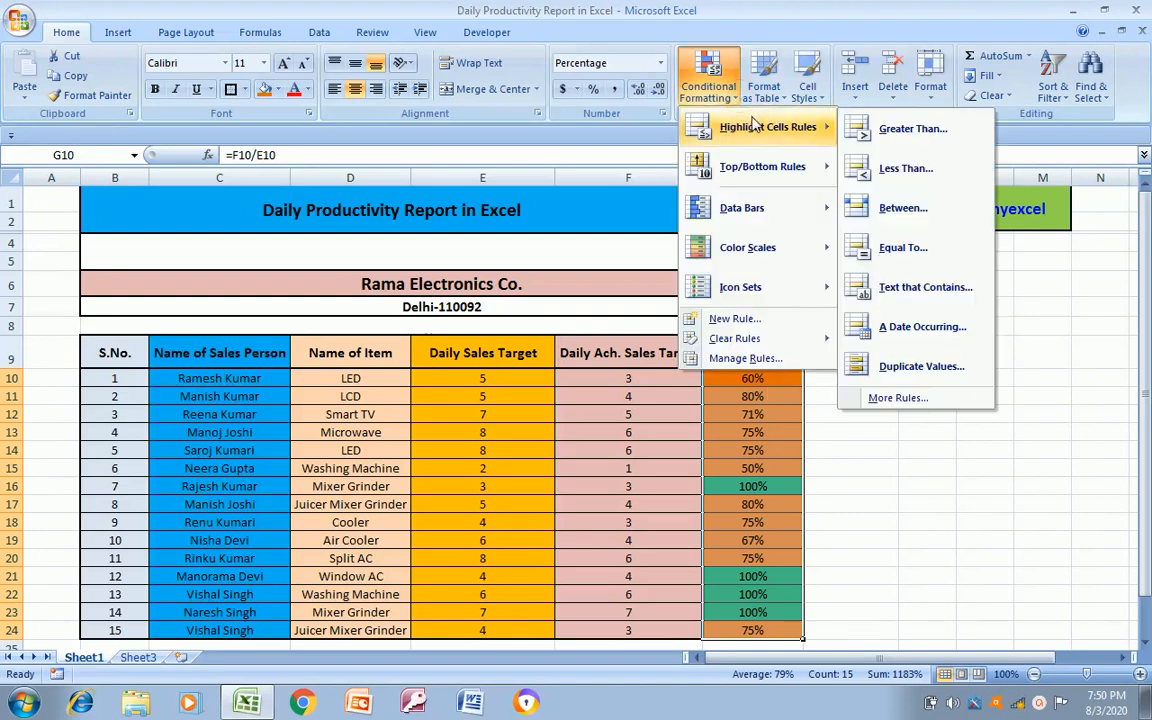
click(900, 168)
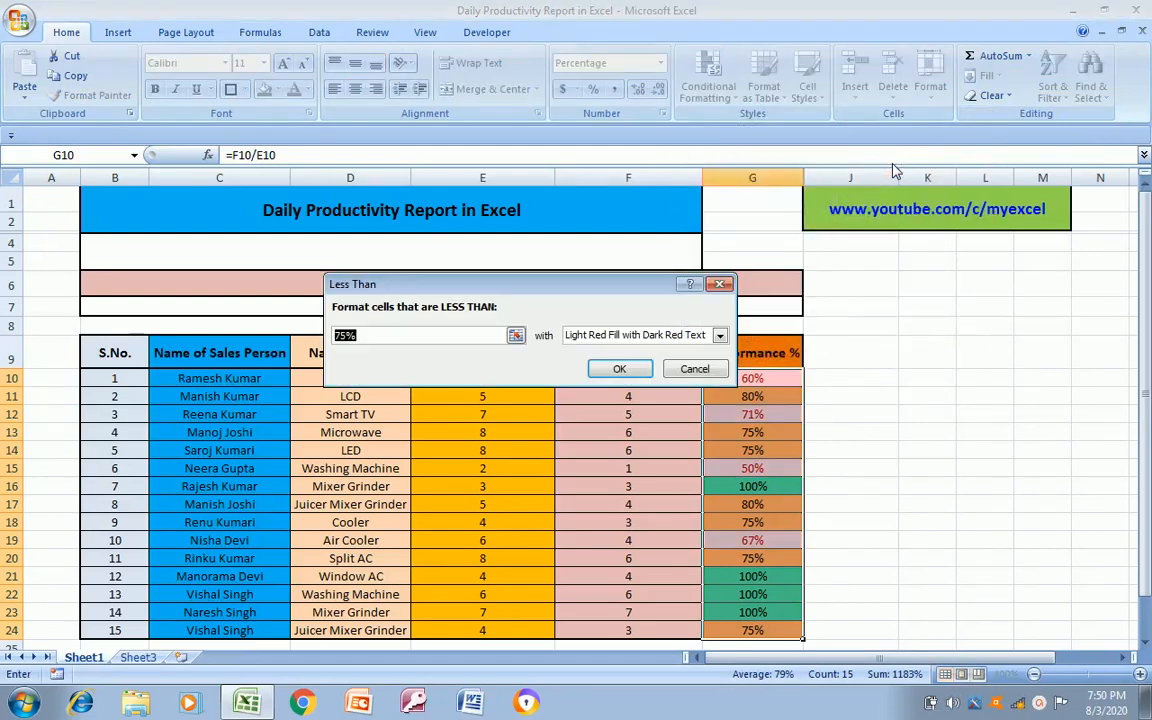
text(60)
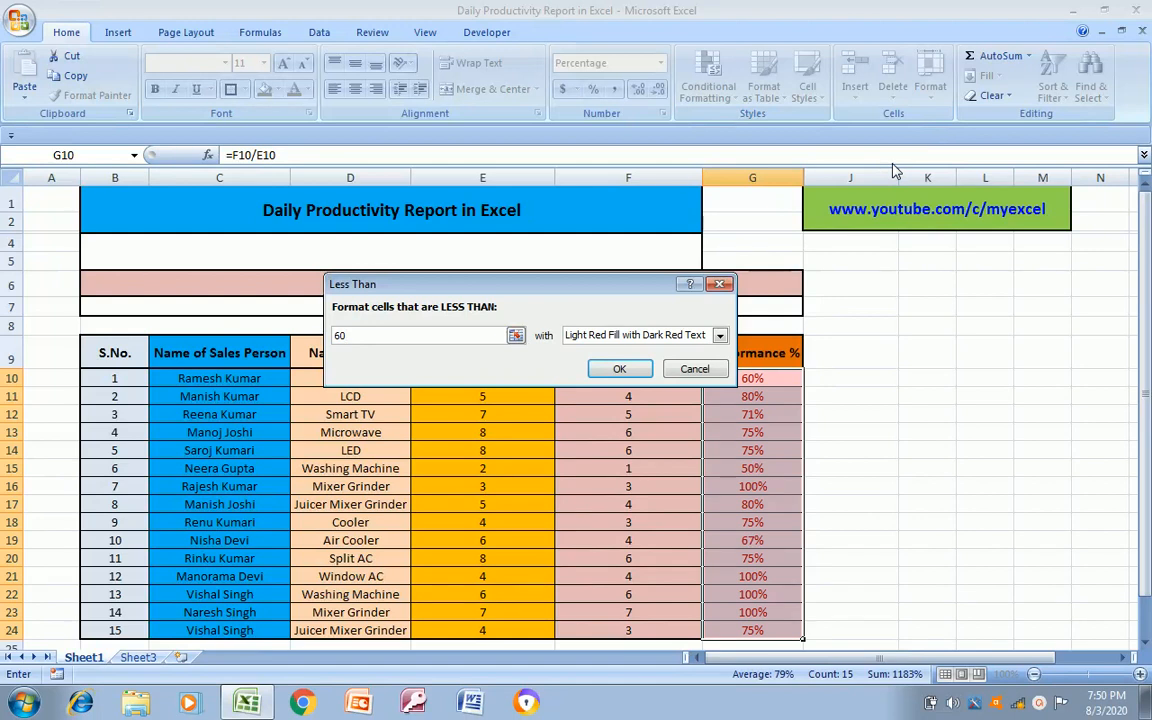
text(%)
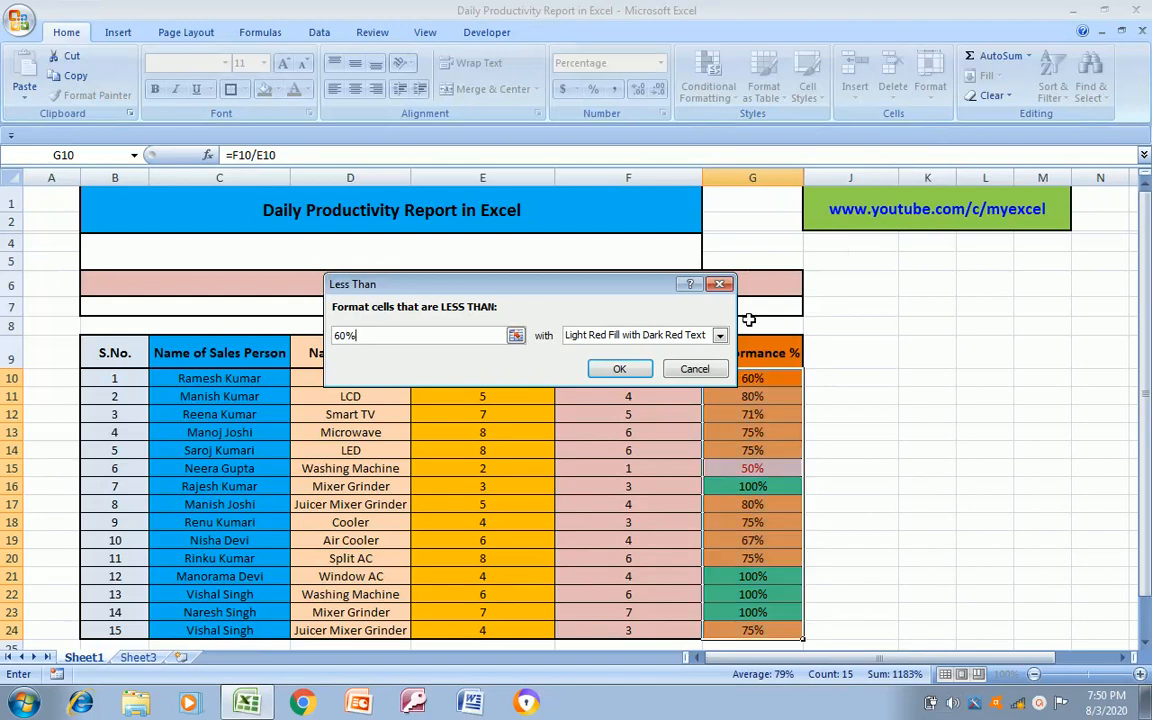
Give the Less Than 60% rule a custom format with a bright red fill and apply it
click(719, 335)
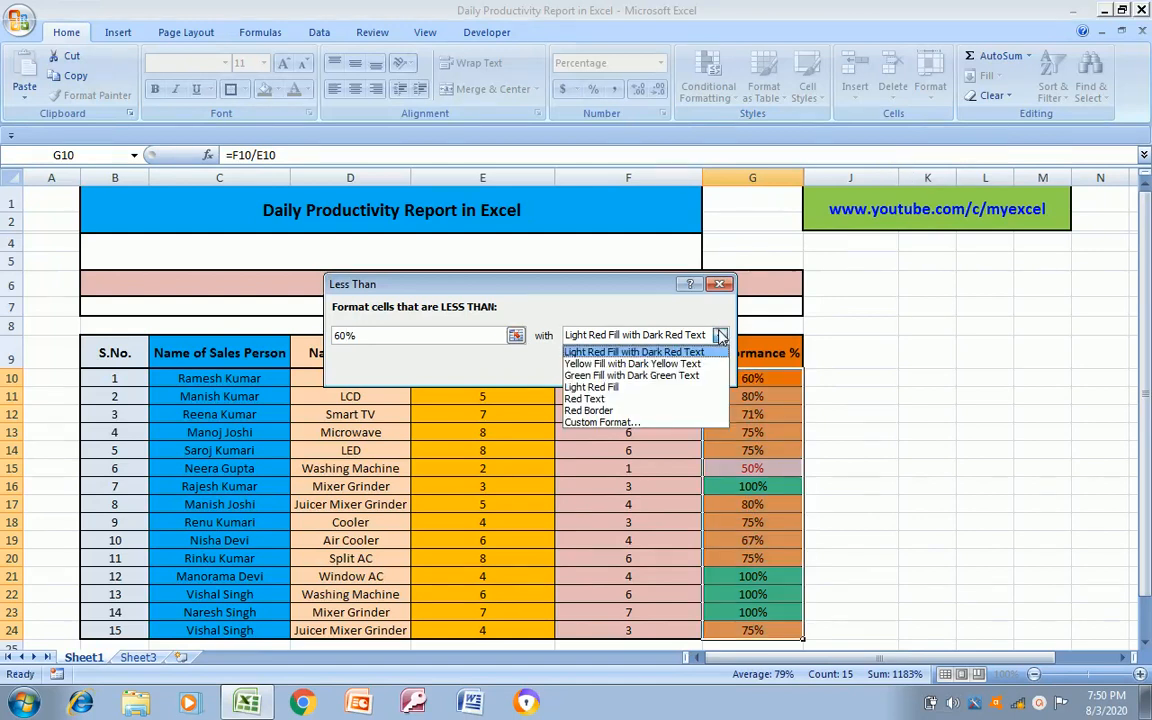
click(604, 422)
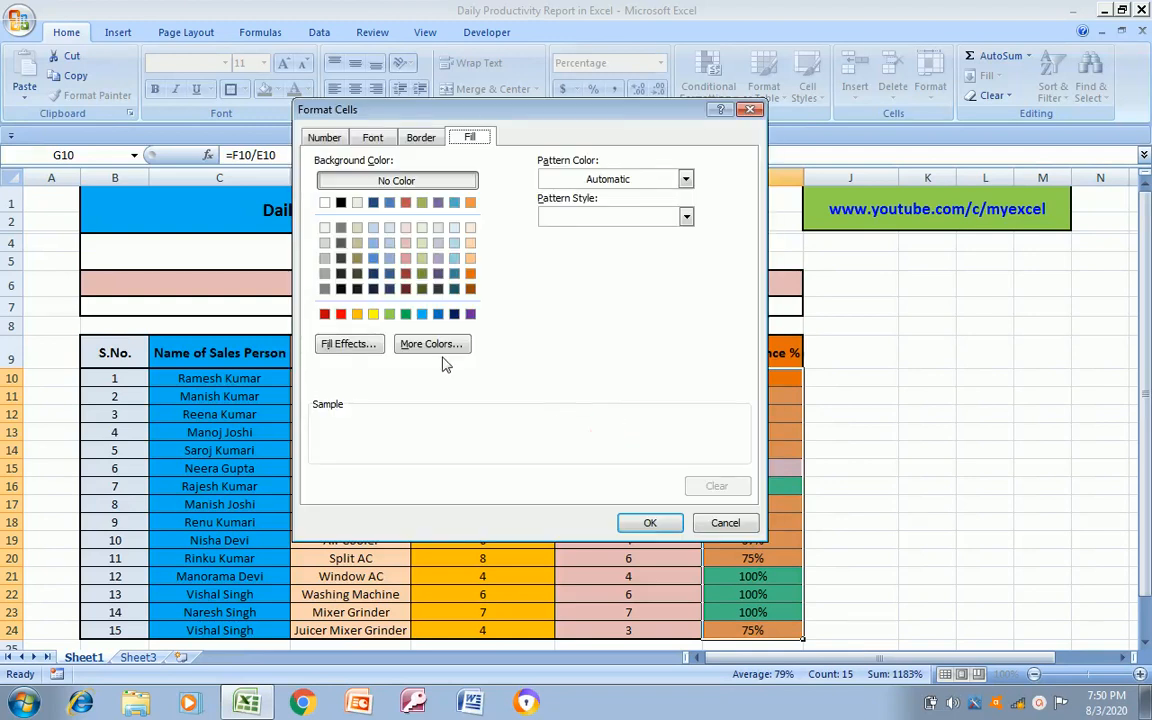
click(340, 315)
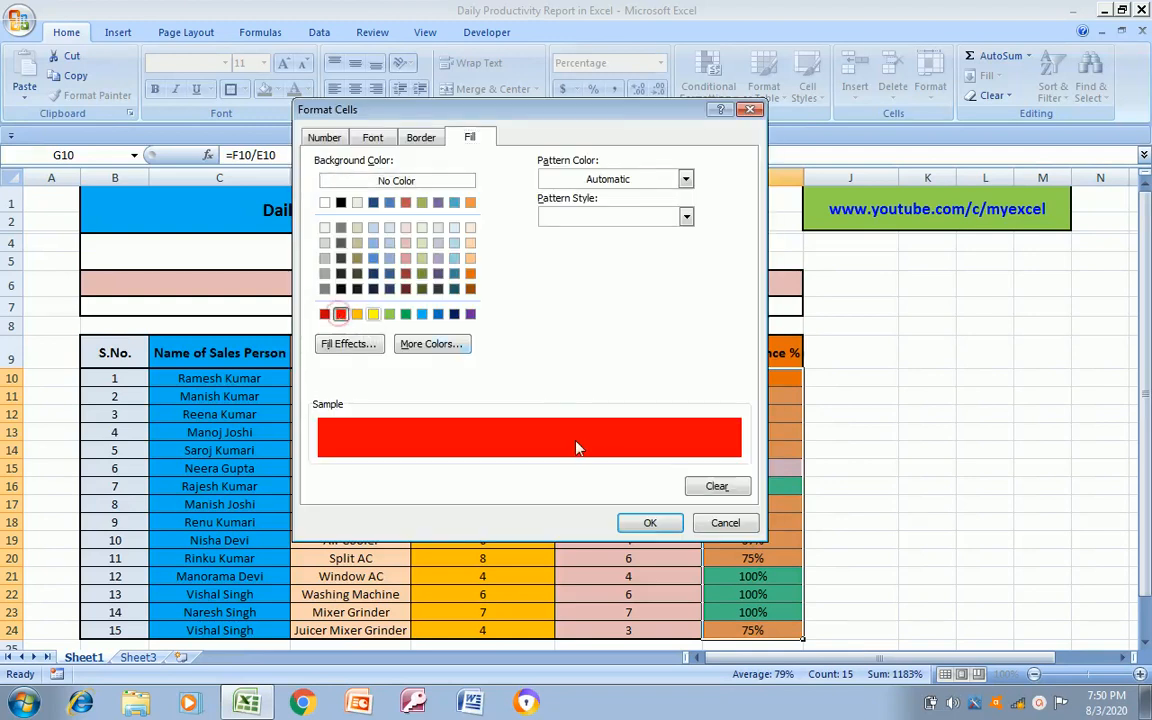
click(648, 522)
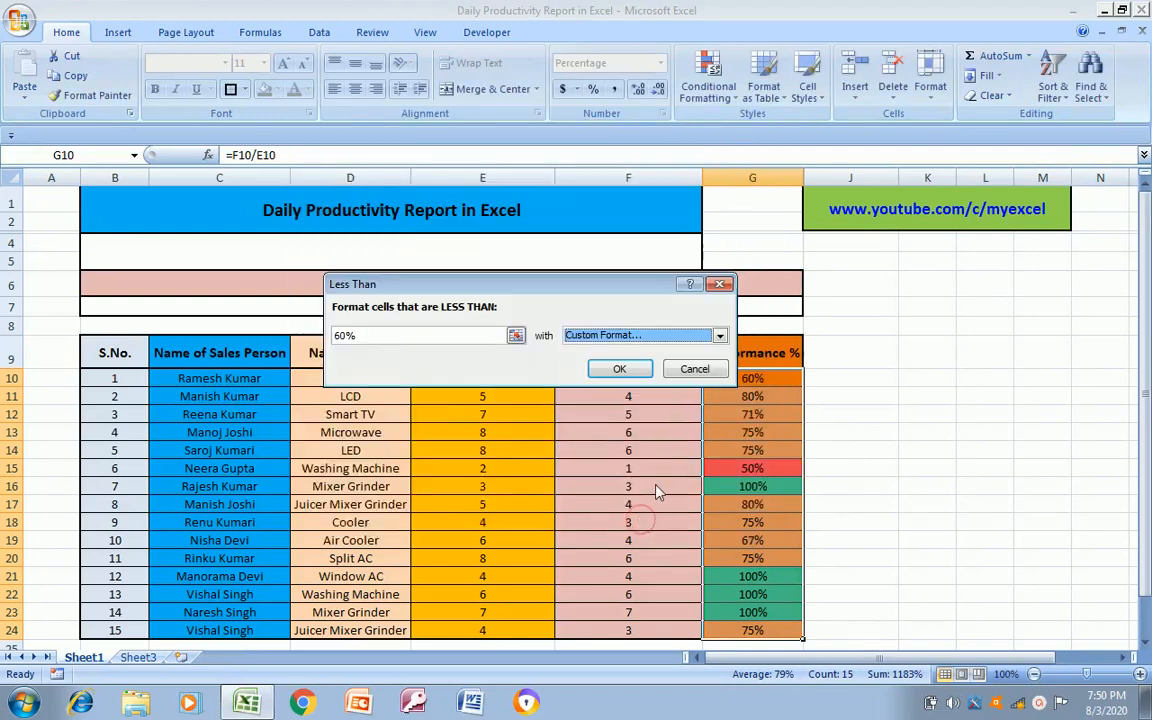
click(620, 369)
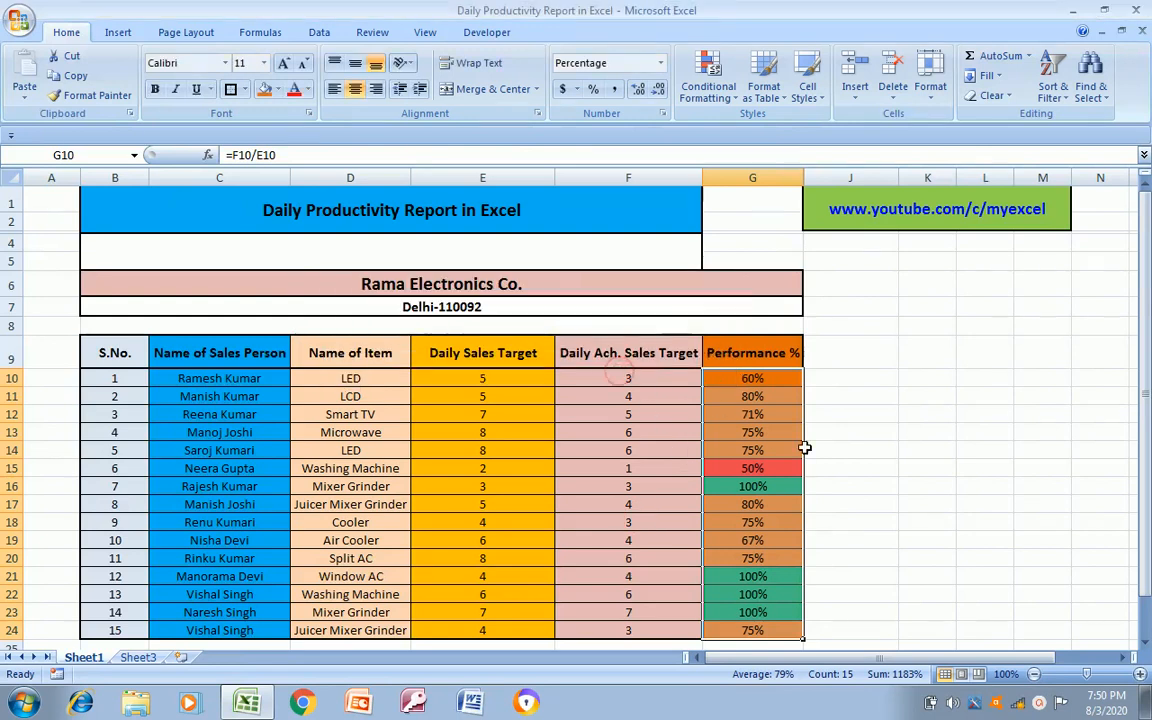
Start a Between conditional formatting rule on the Performance % values, G10:G24, with a lower limit of 60%
click(753, 394)
click(752, 384)
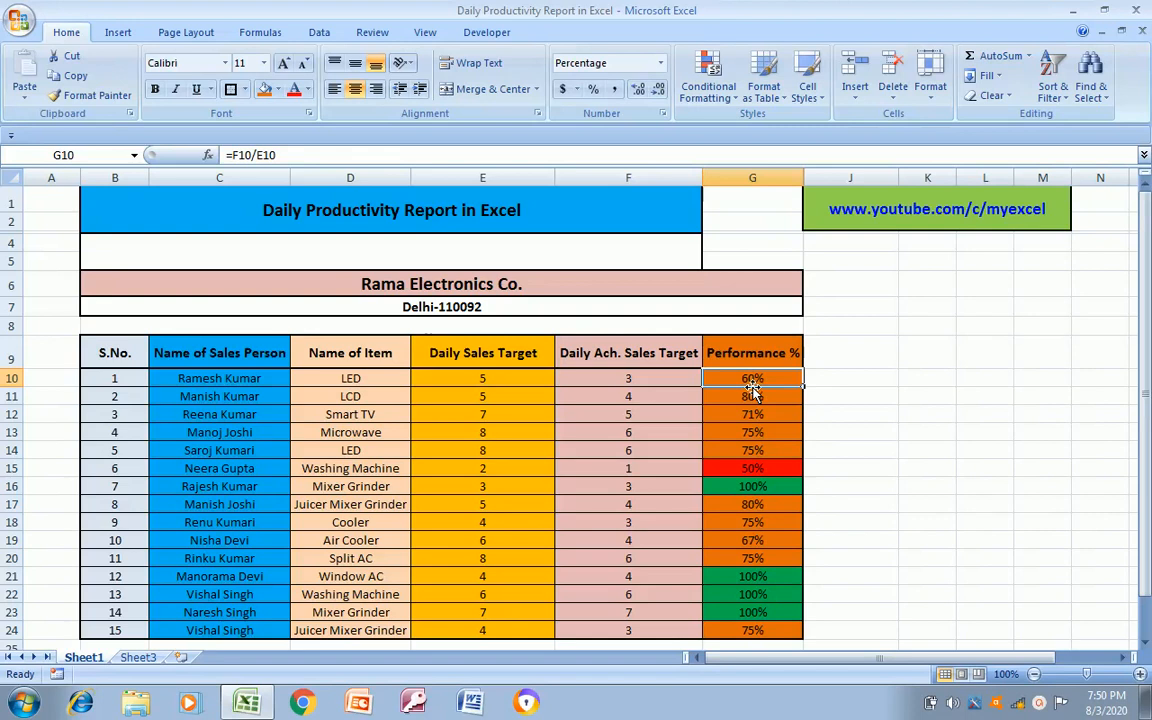
key(ctrl+shift+Down)
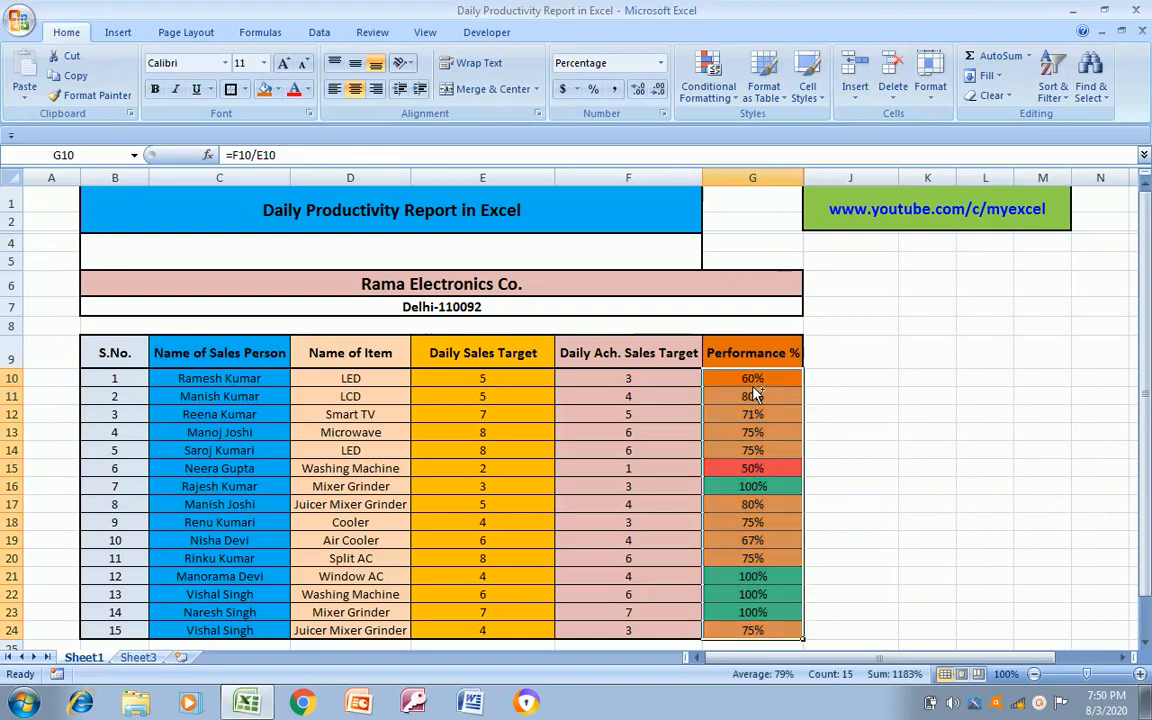
click(737, 103)
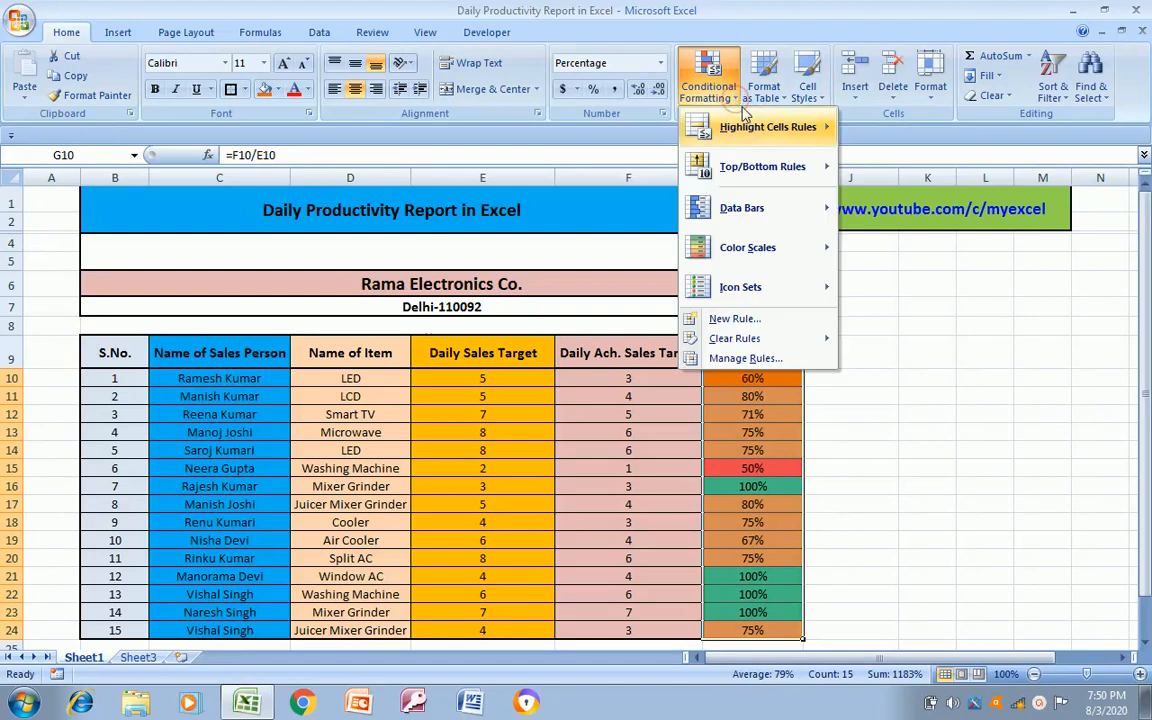
mouse_move(775, 137)
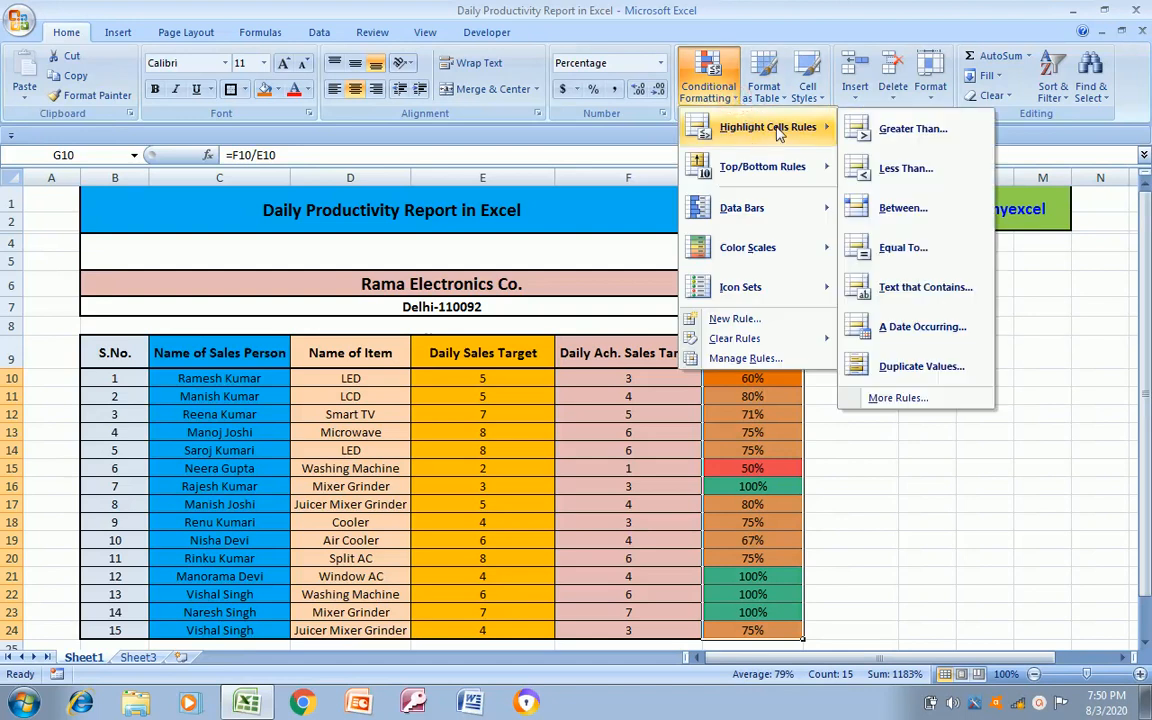
click(903, 207)
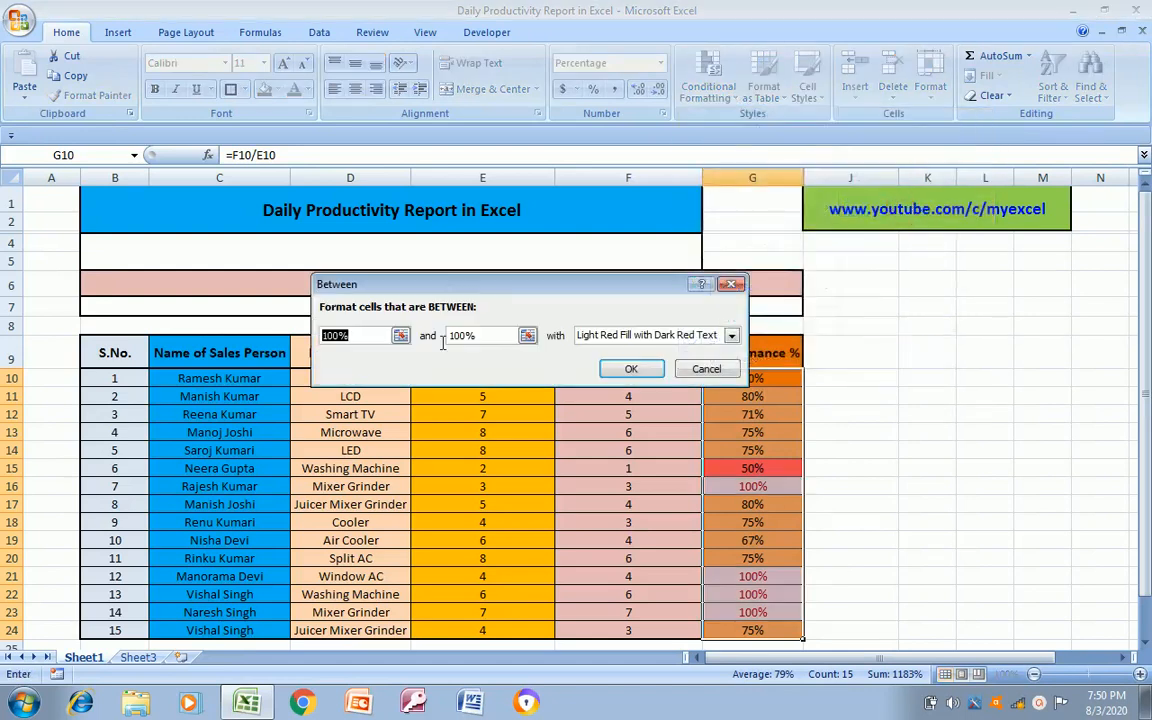
text(60%)
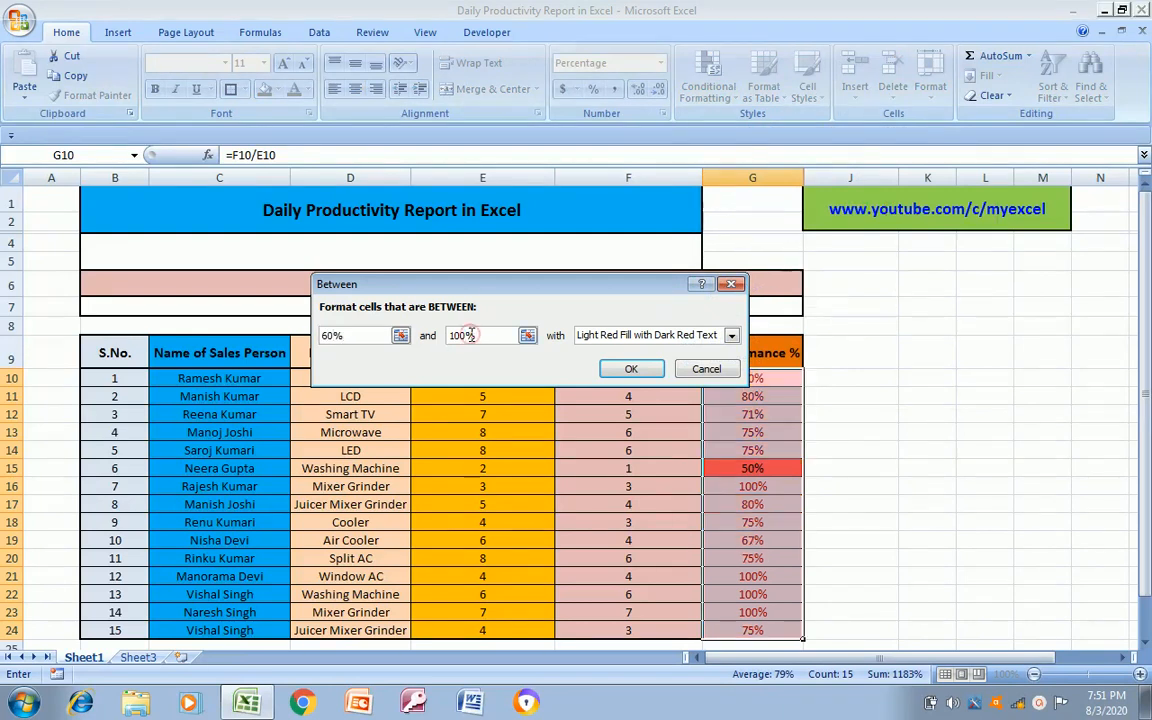
Set the upper limit of the Between rule to 85%
click(471, 335)
key(shift+Left)
key(shift+Left)
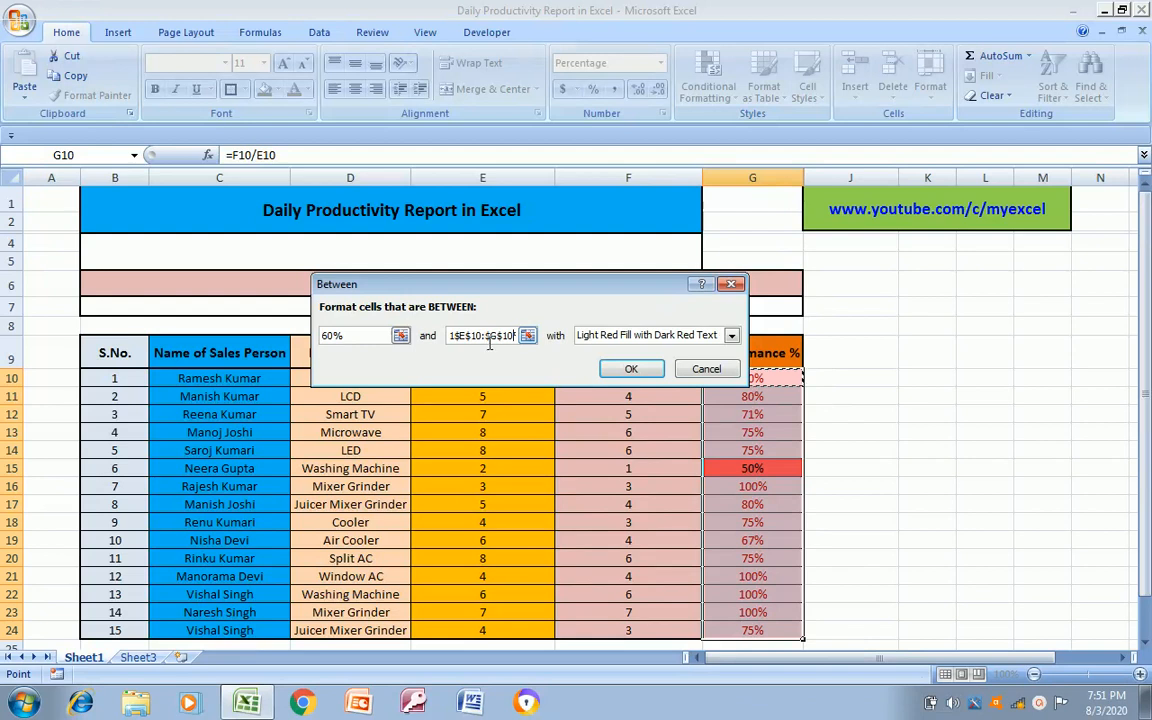
key(Right)
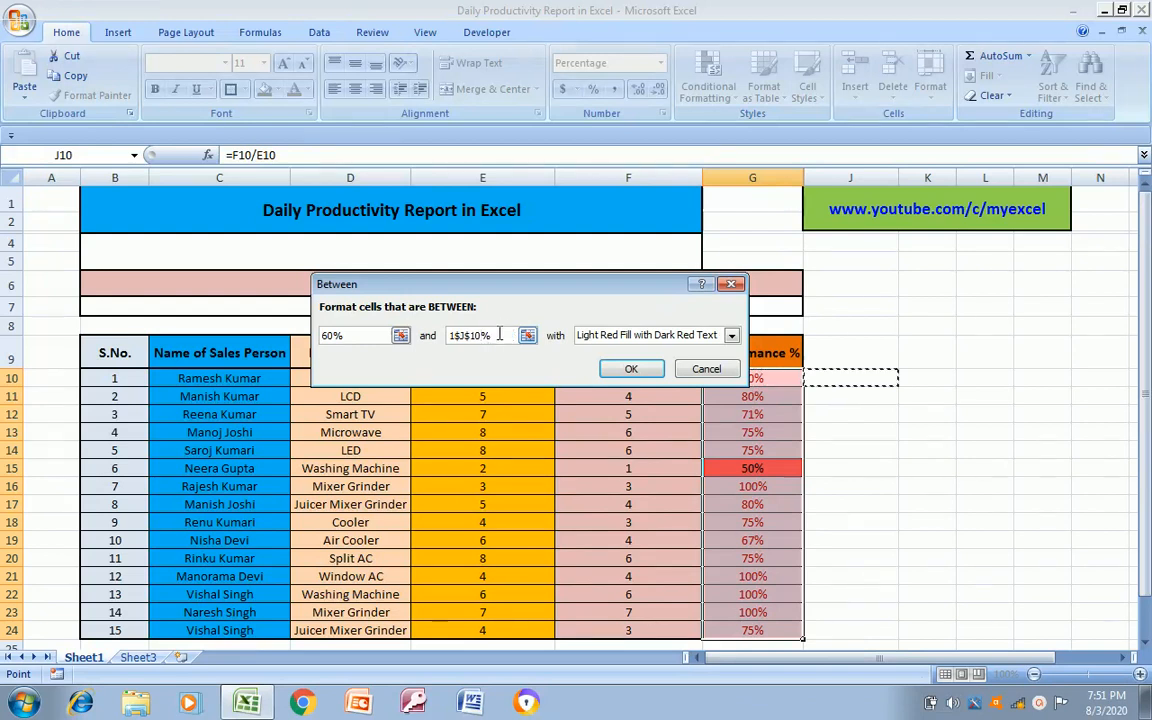
click(505, 335)
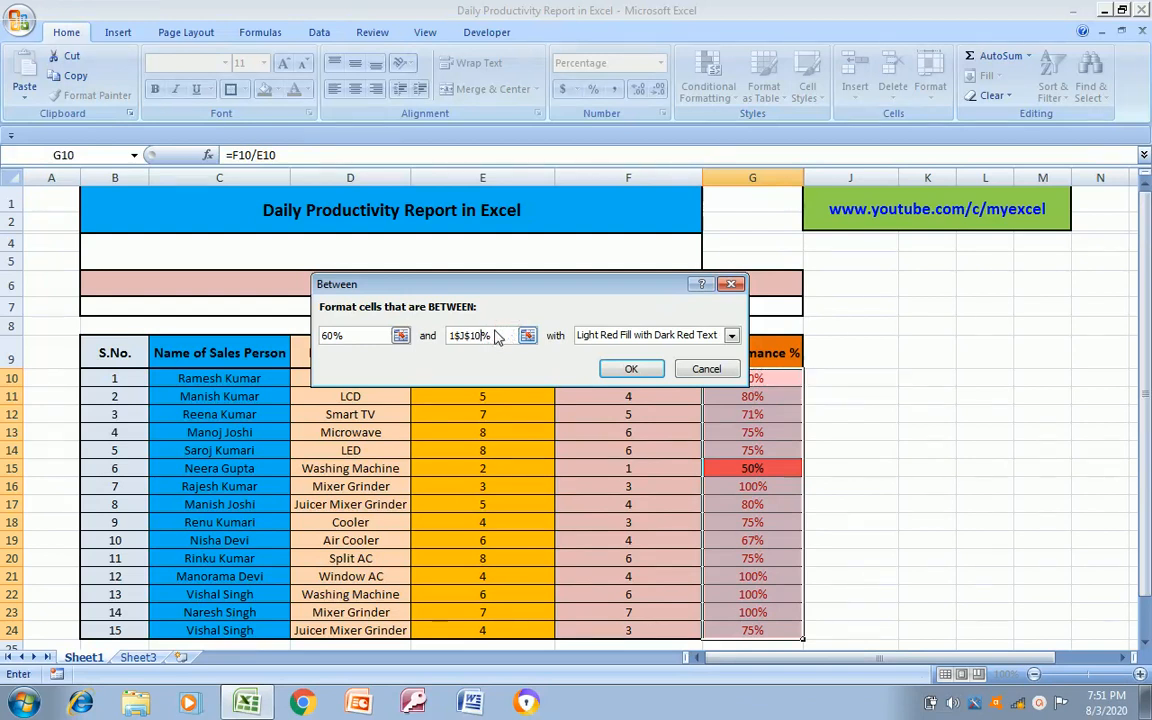
key(BackSpace)
key(BackSpace)
key(BackSpace)
key(BackSpace)
key(BackSpace)
key(BackSpace)
key(BackSpace)
text(%)
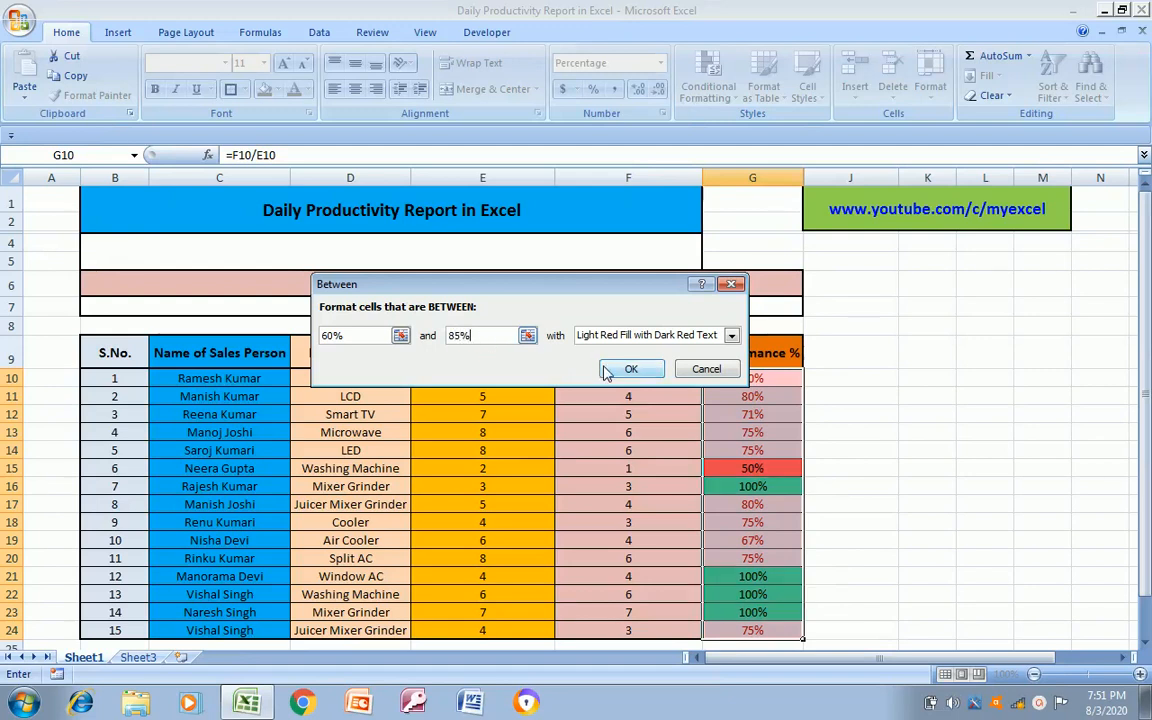
Give the Between 60% and 85% rule a custom format with a light blue fill and apply it
click(731, 335)
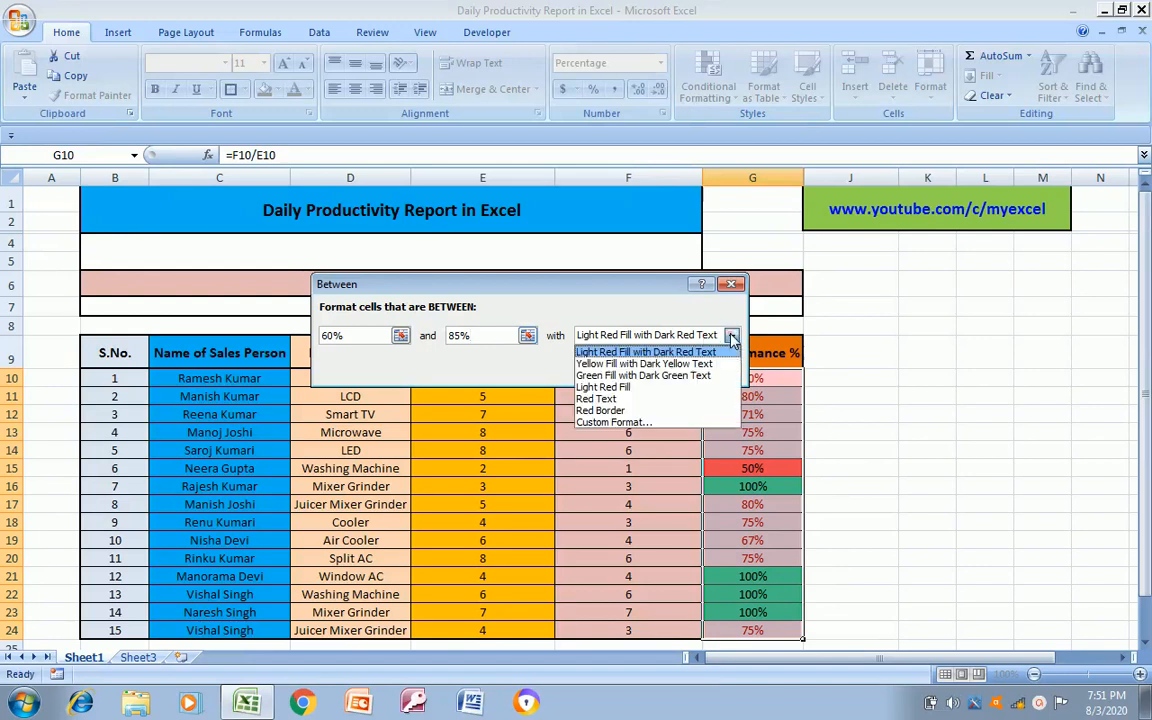
click(614, 424)
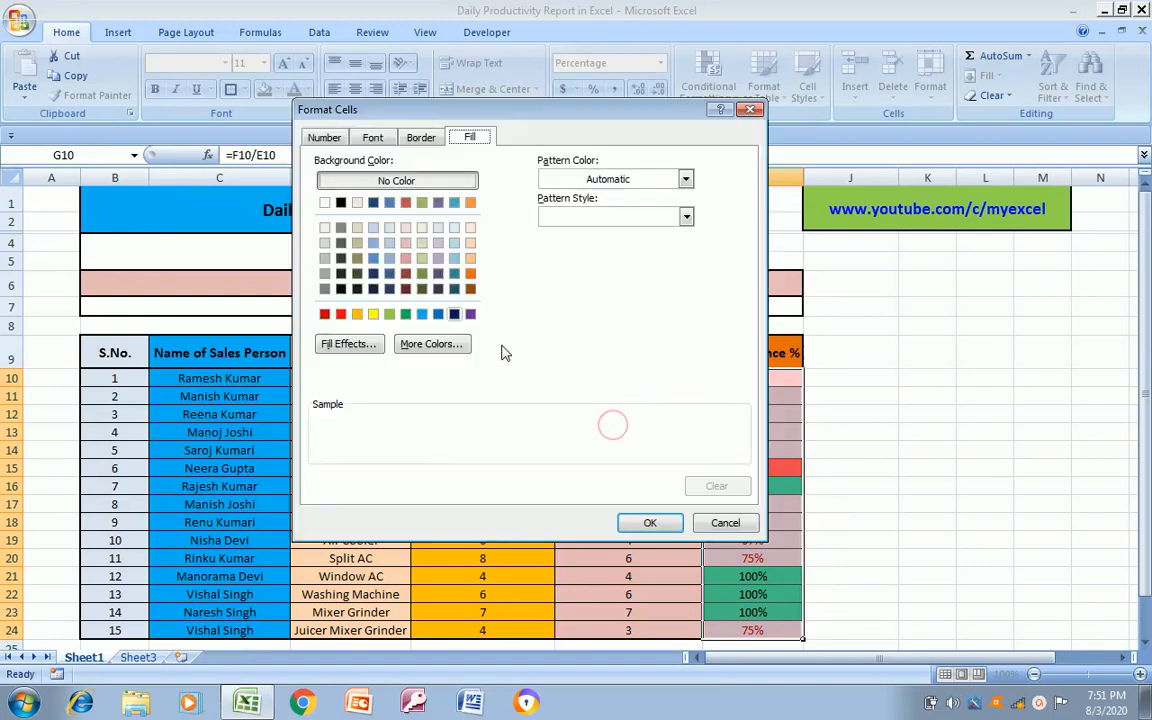
click(421, 314)
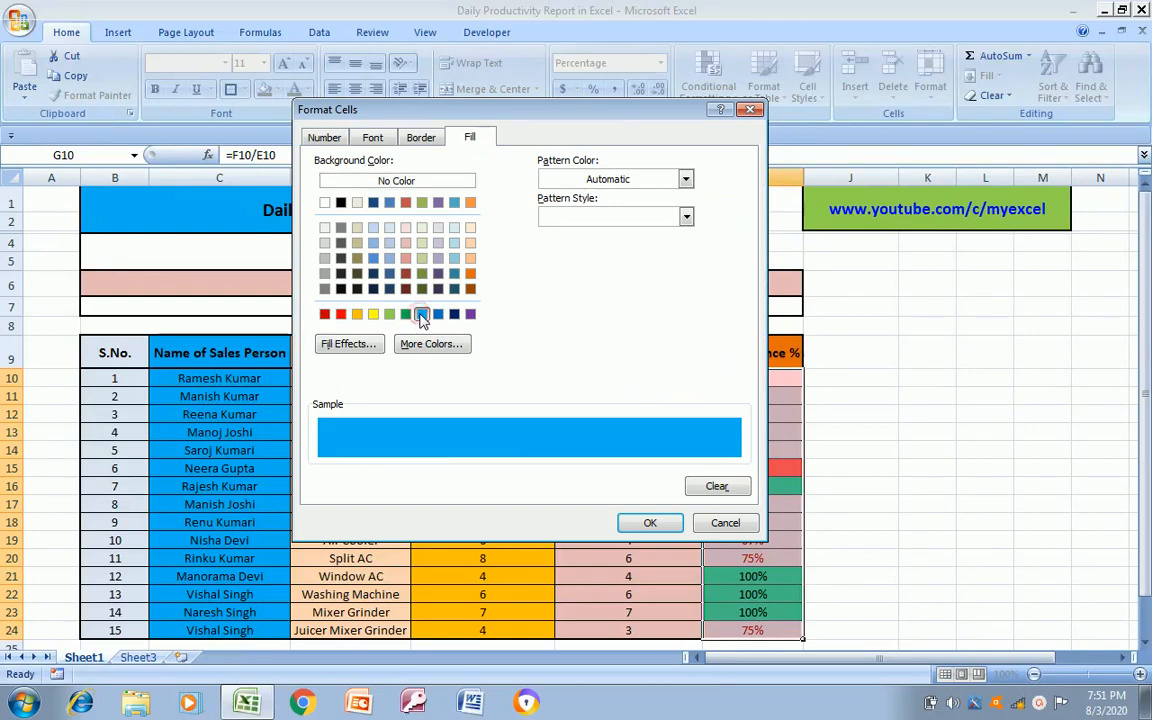
click(648, 526)
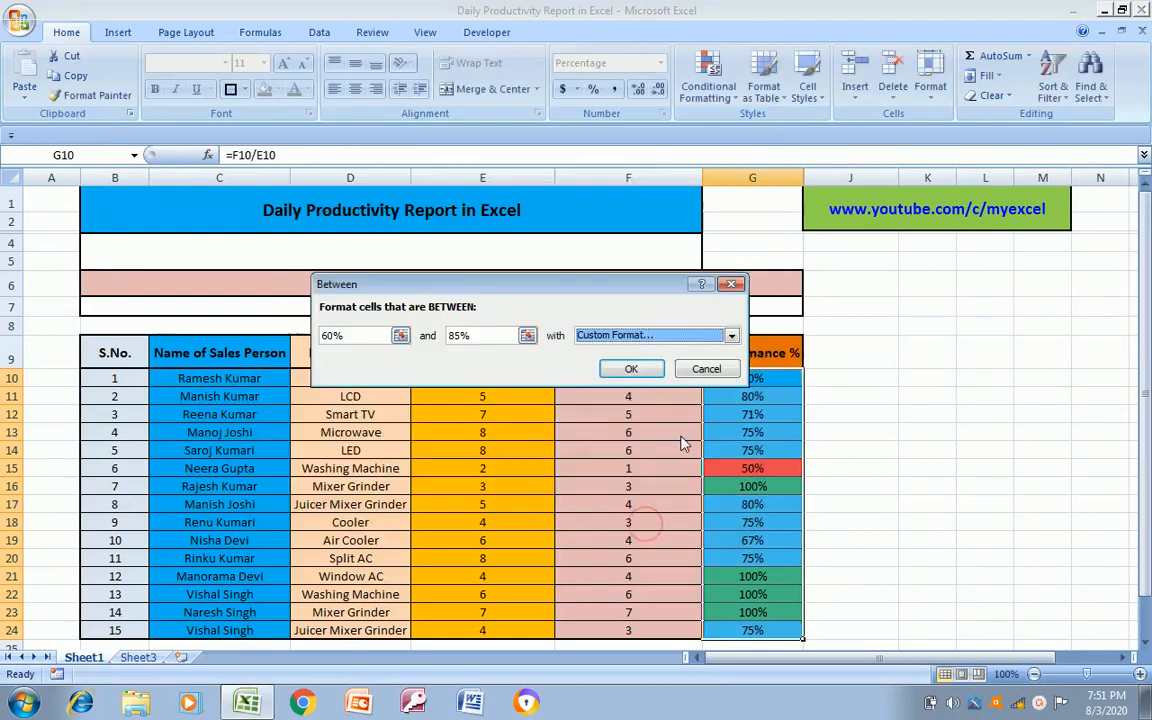
click(640, 369)
Start another Between conditional formatting rule on G10:G24 with limits of 60% and 85%
click(737, 398)
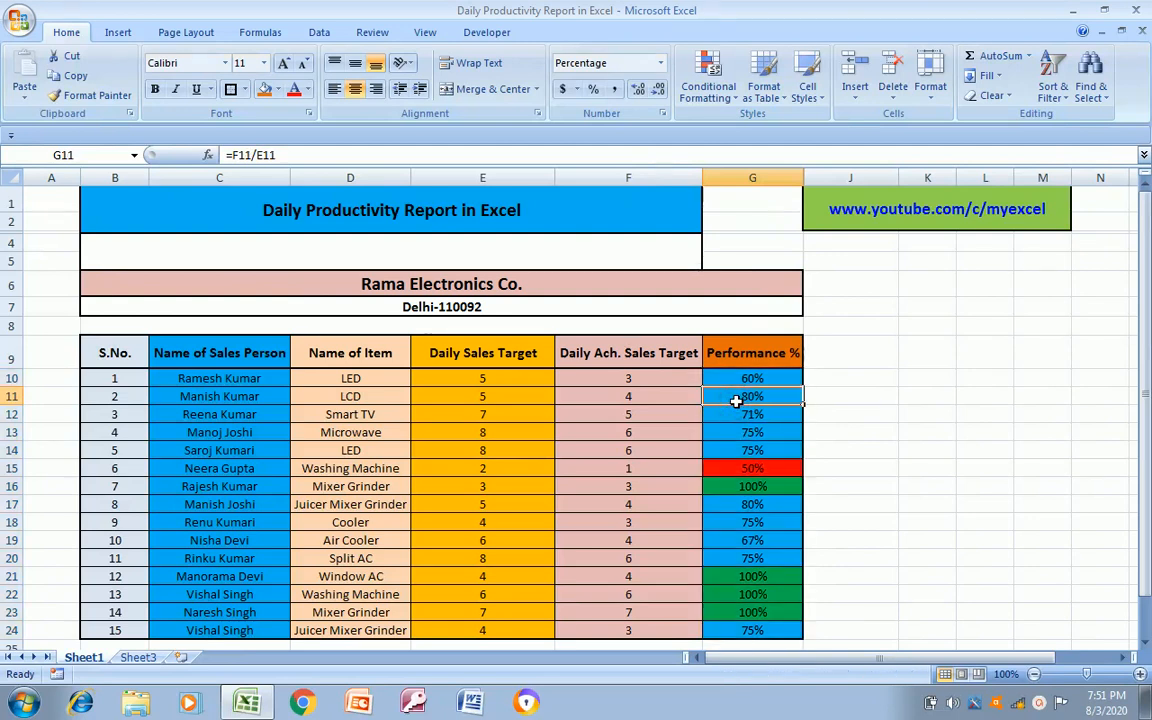
key(Up)
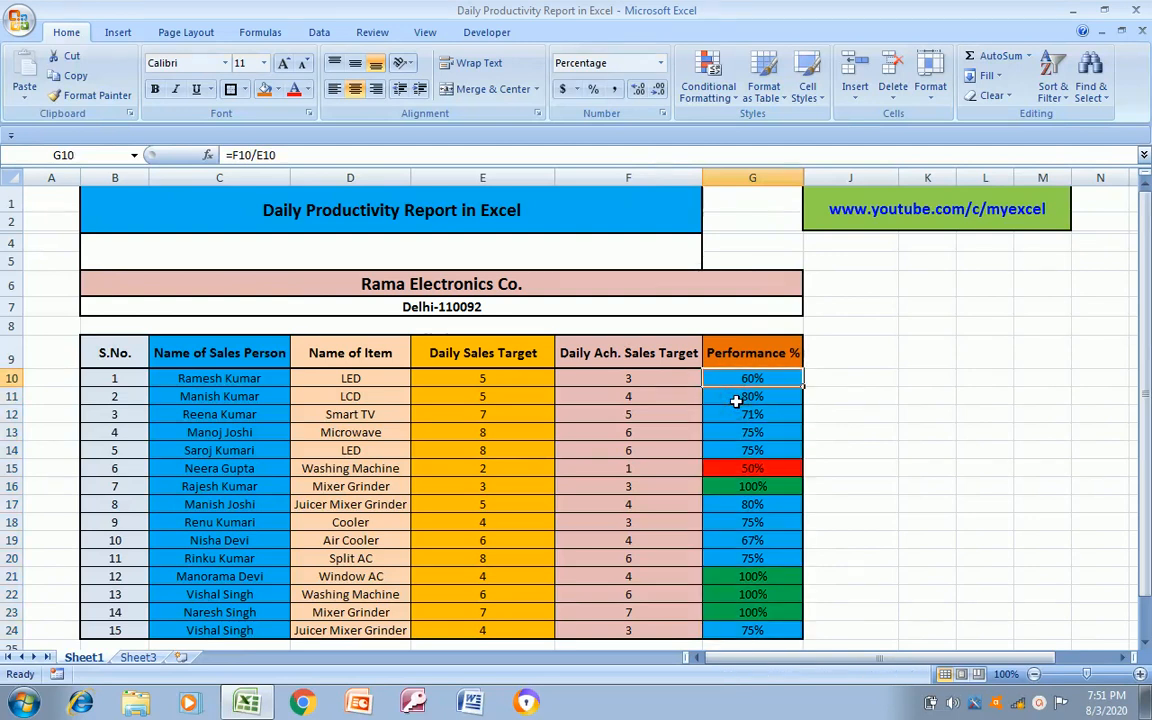
key(ctrl+shift+Down)
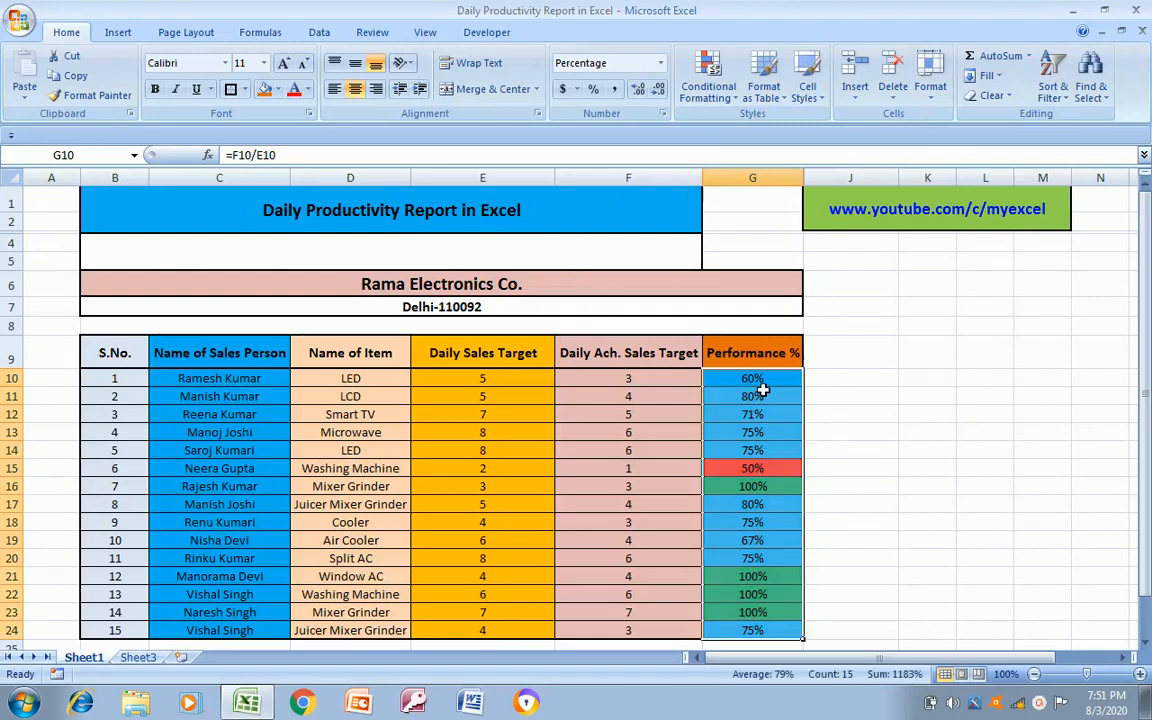
click(730, 98)
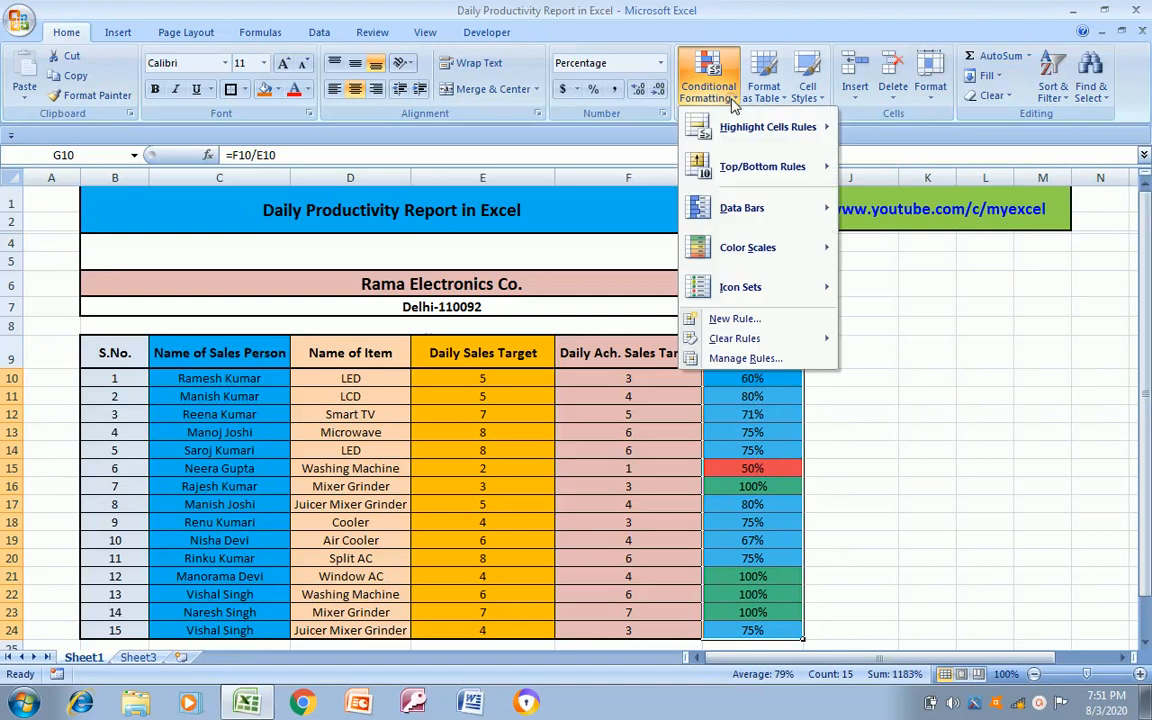
mouse_move(705, 125)
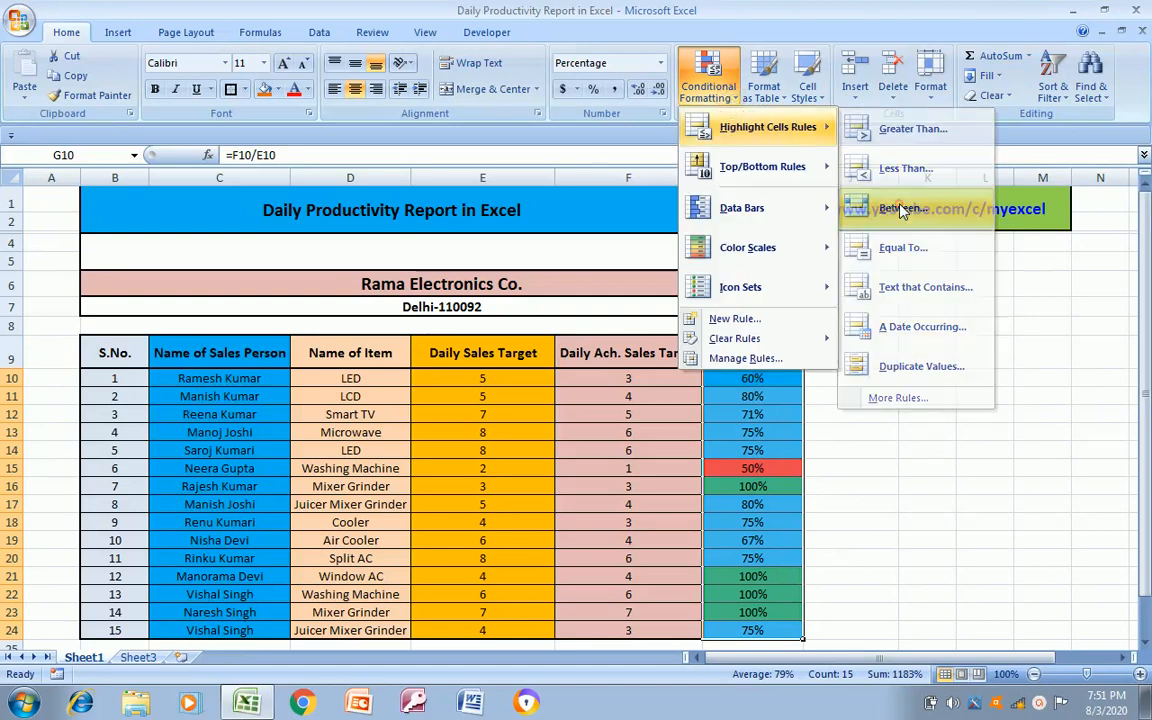
click(903, 210)
click(347, 336)
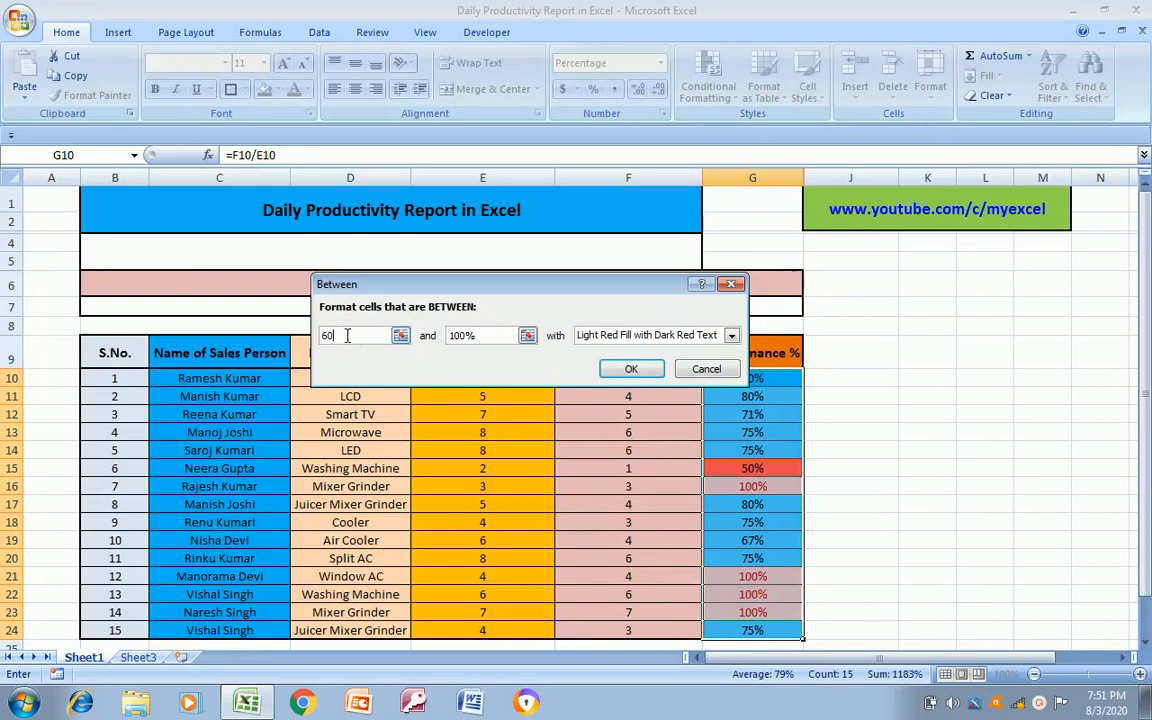
text(60%)
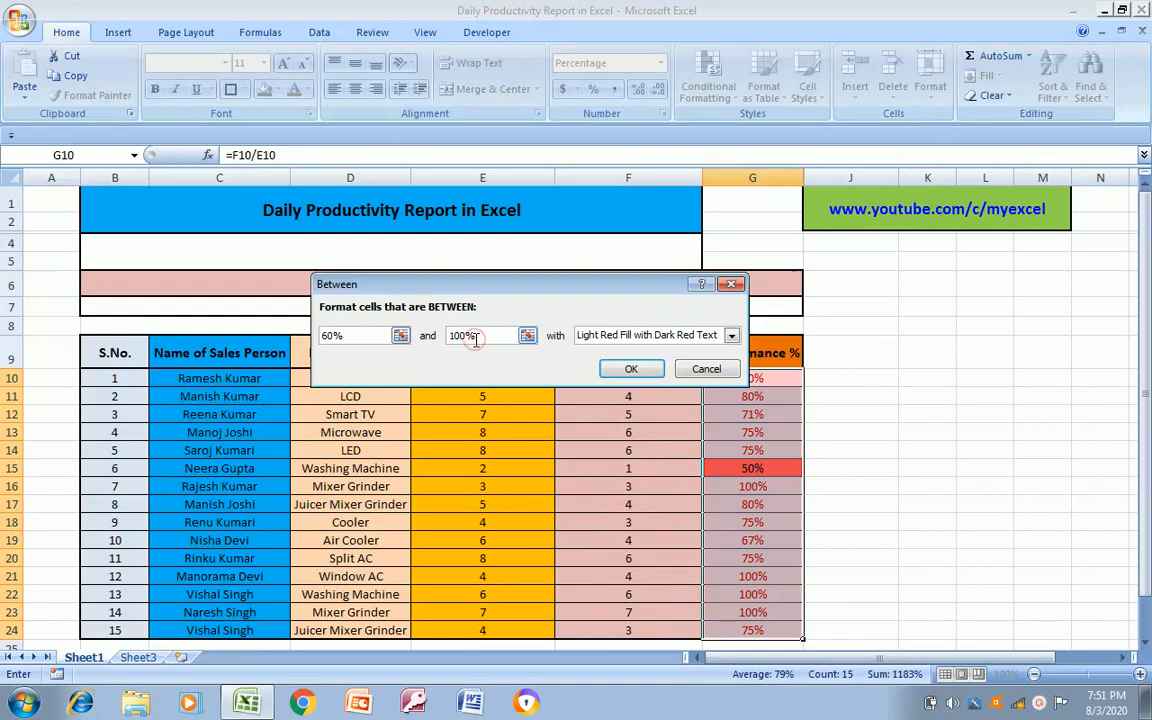
key(BackSpace)
text(85%)
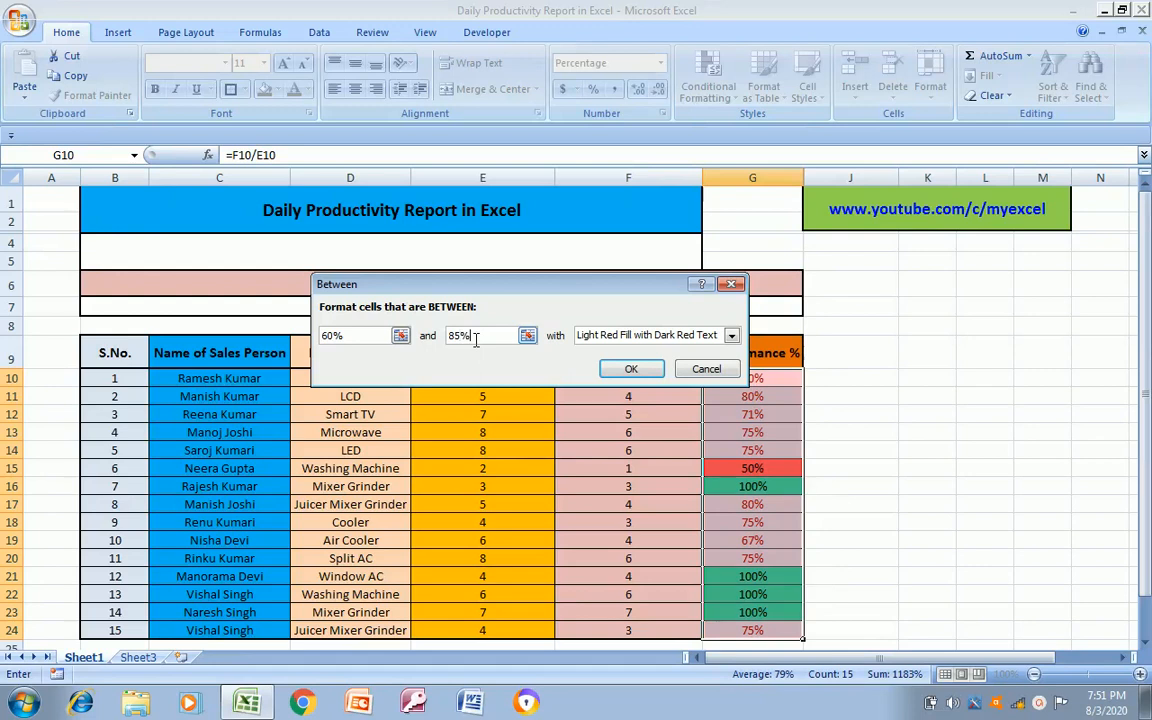
Give the new Between rule a custom format with a dark orange fill, apply it and return to cell G10
click(731, 335)
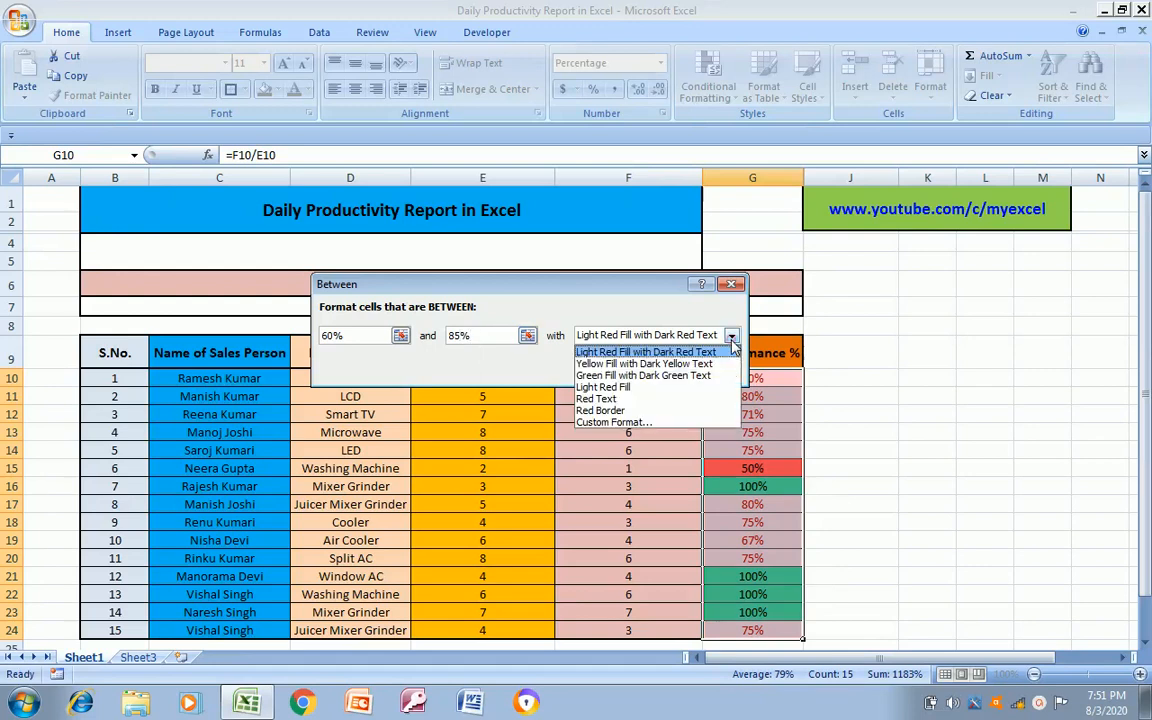
click(638, 422)
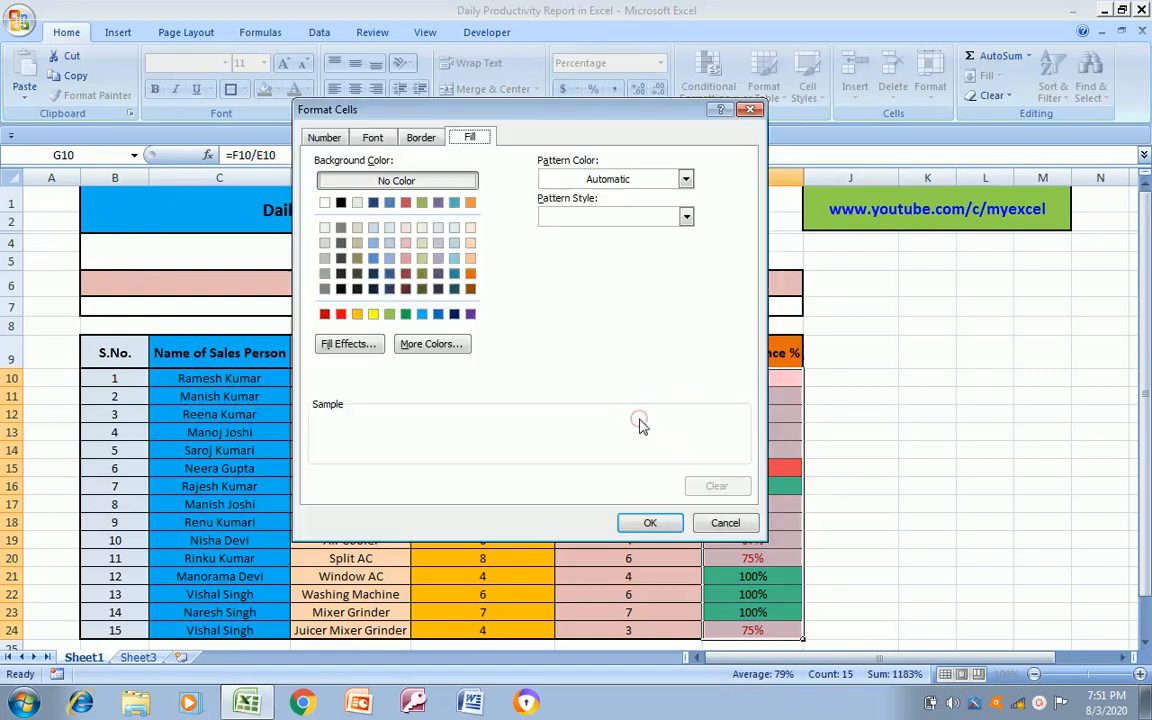
click(358, 315)
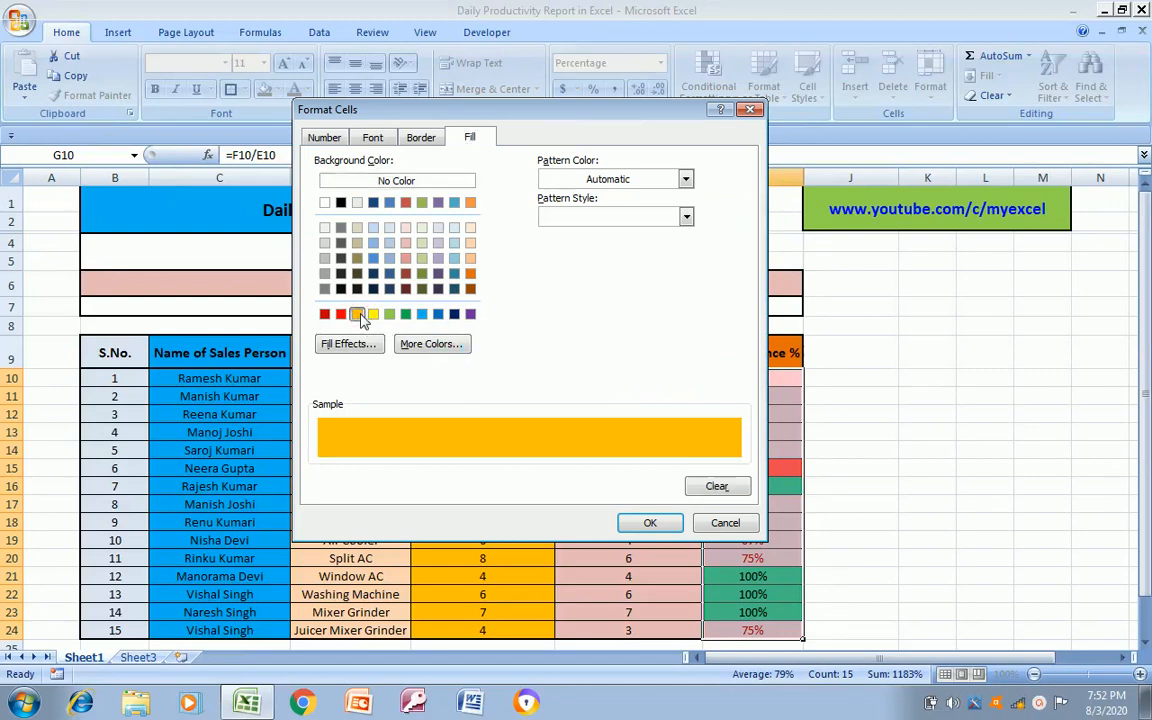
click(471, 275)
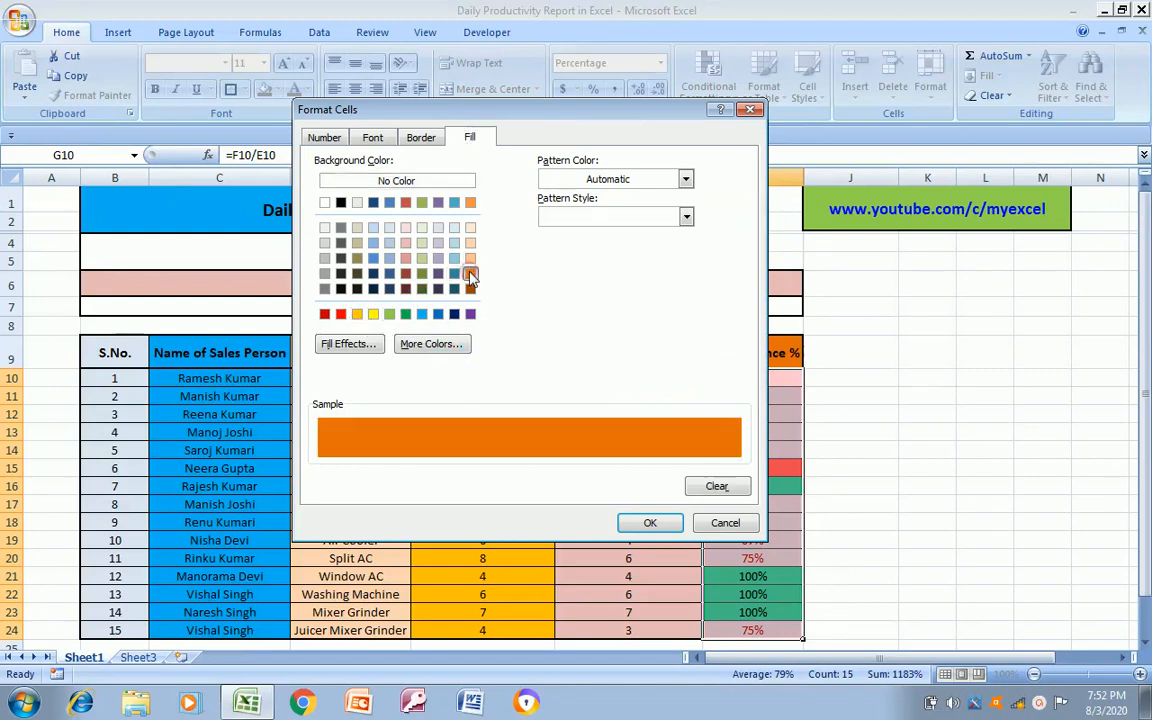
click(652, 524)
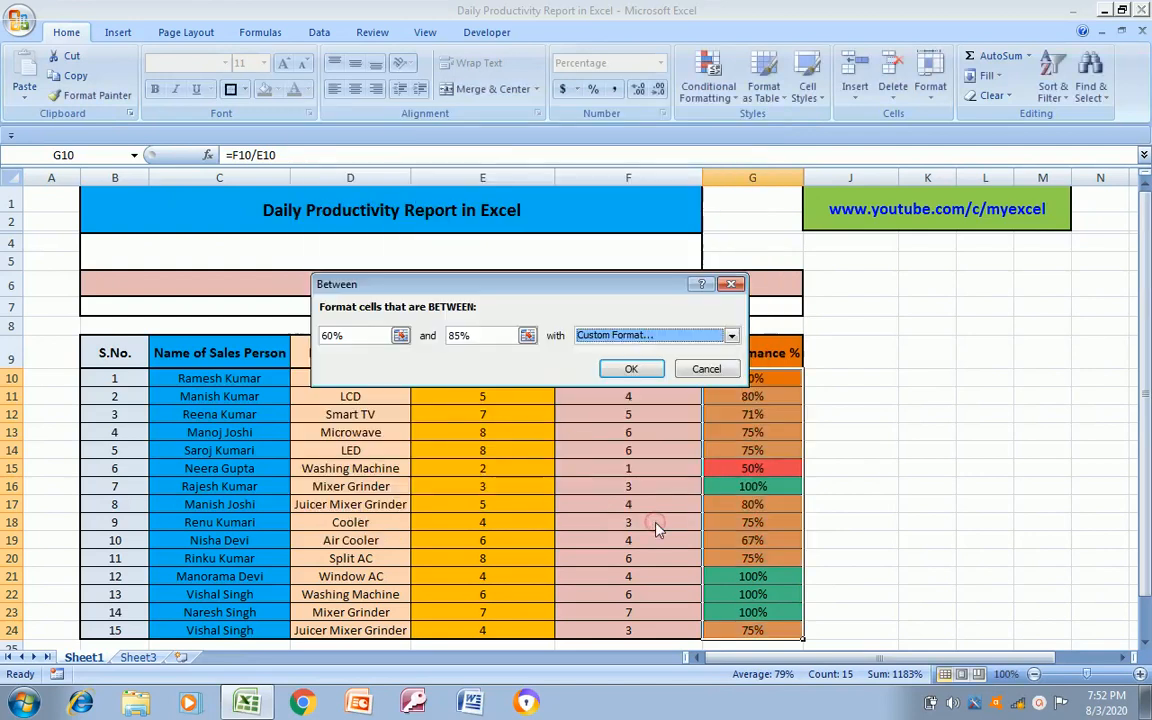
click(631, 369)
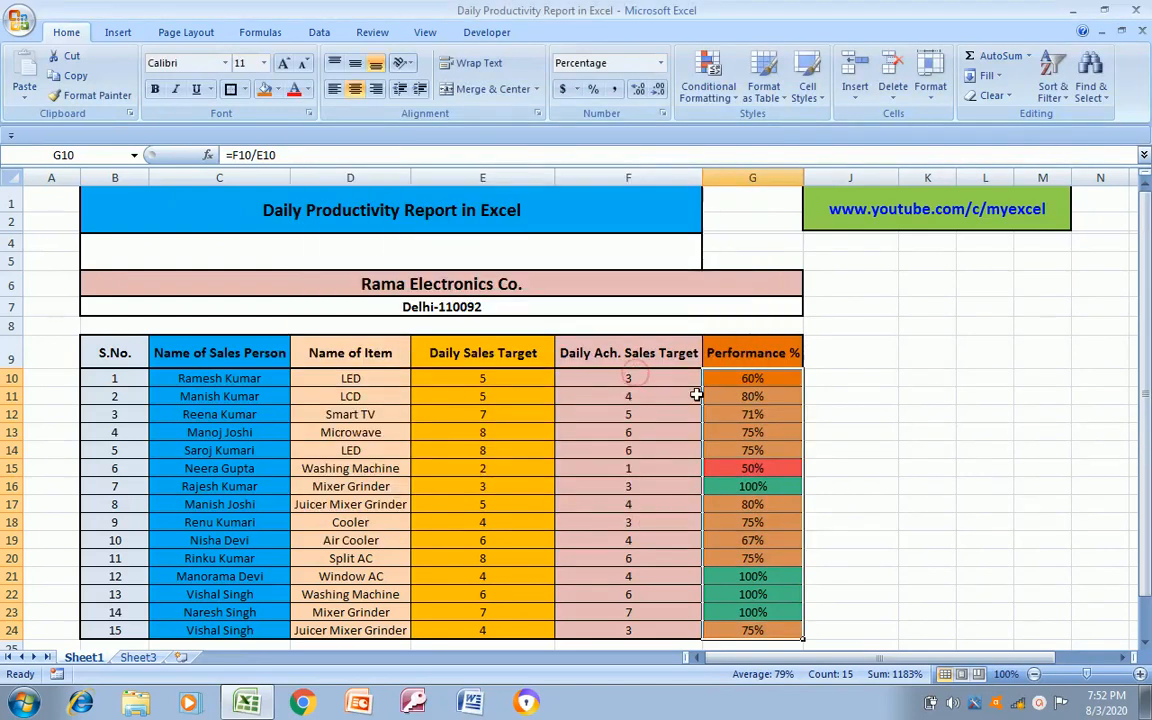
click(744, 400)
key(Up)
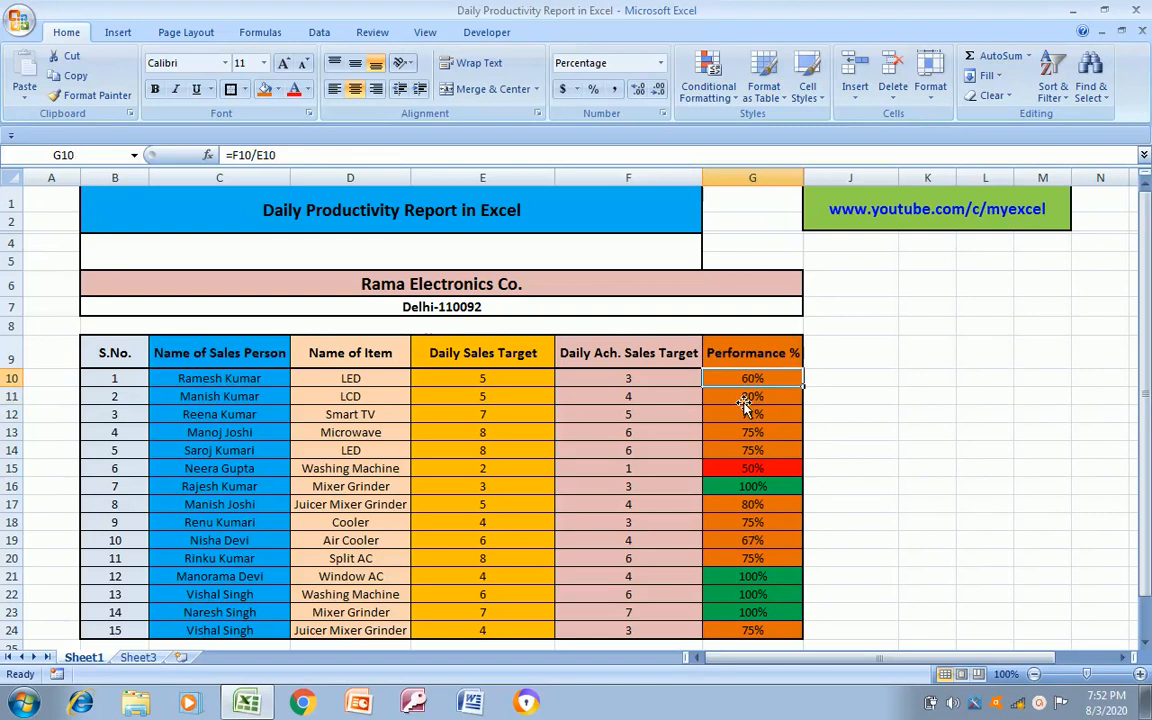
Examine the colour-coded percentages and their formulas down the Performance % column
key(Down)
key(Down)
key(Down)
key(Down)
key(Down)
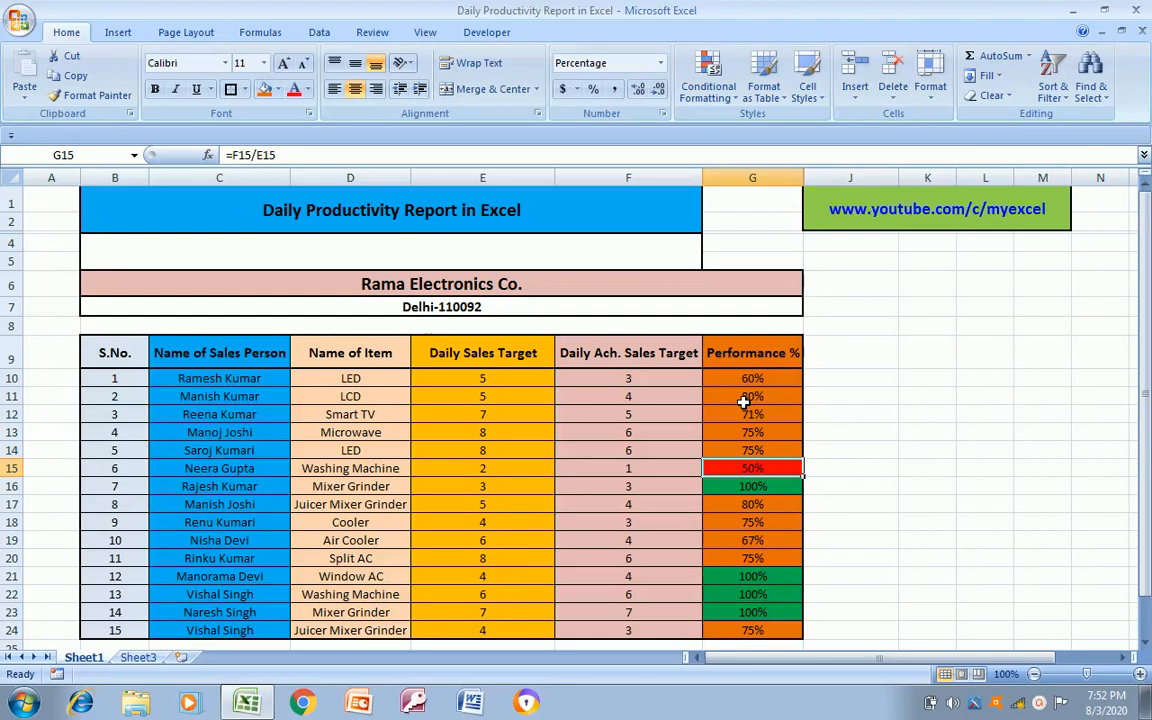
key(Down)
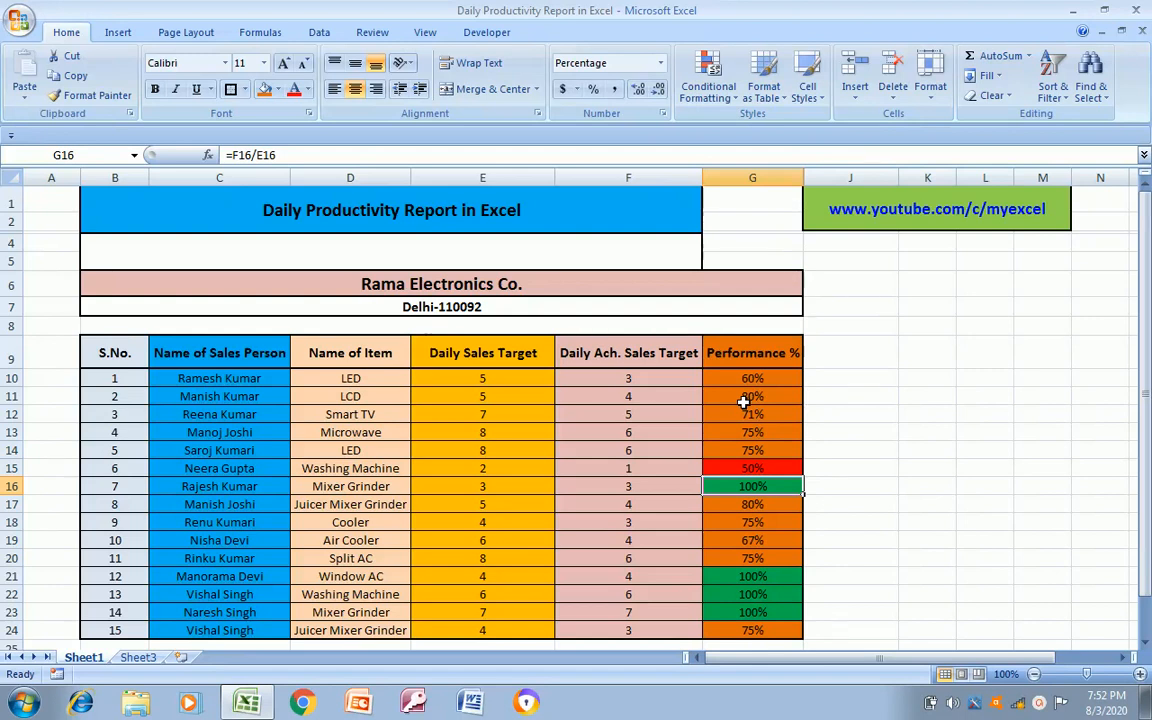
key(Down)
key(Down)
key(Down)
key(Down)
key(Down)
key(Up)
key(Up)
key(Up)
key(Up)
key(Up)
Test the colour rules by entering achieved sales of 4 and 1 in F16, finishing with a value of 2
key(Left)
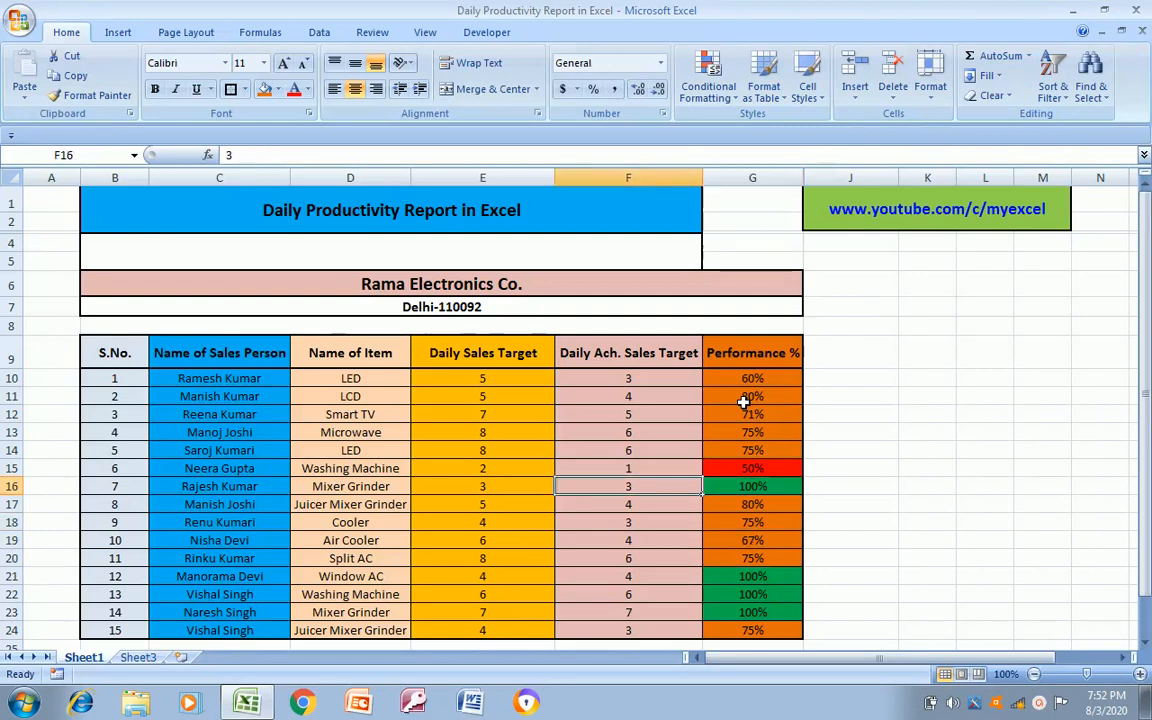
text(4)
key(ctrl+Return)
text(1)
key(ctrl+Return)
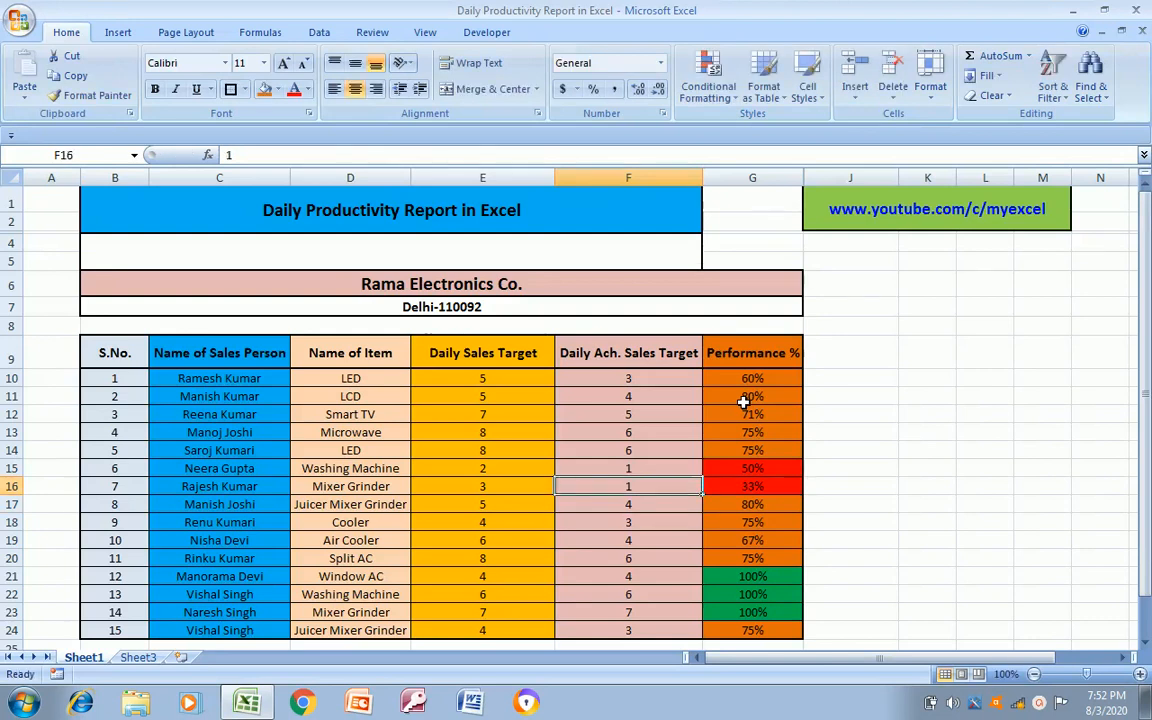
text(2)
key(ctrl+Return)
key(Down)
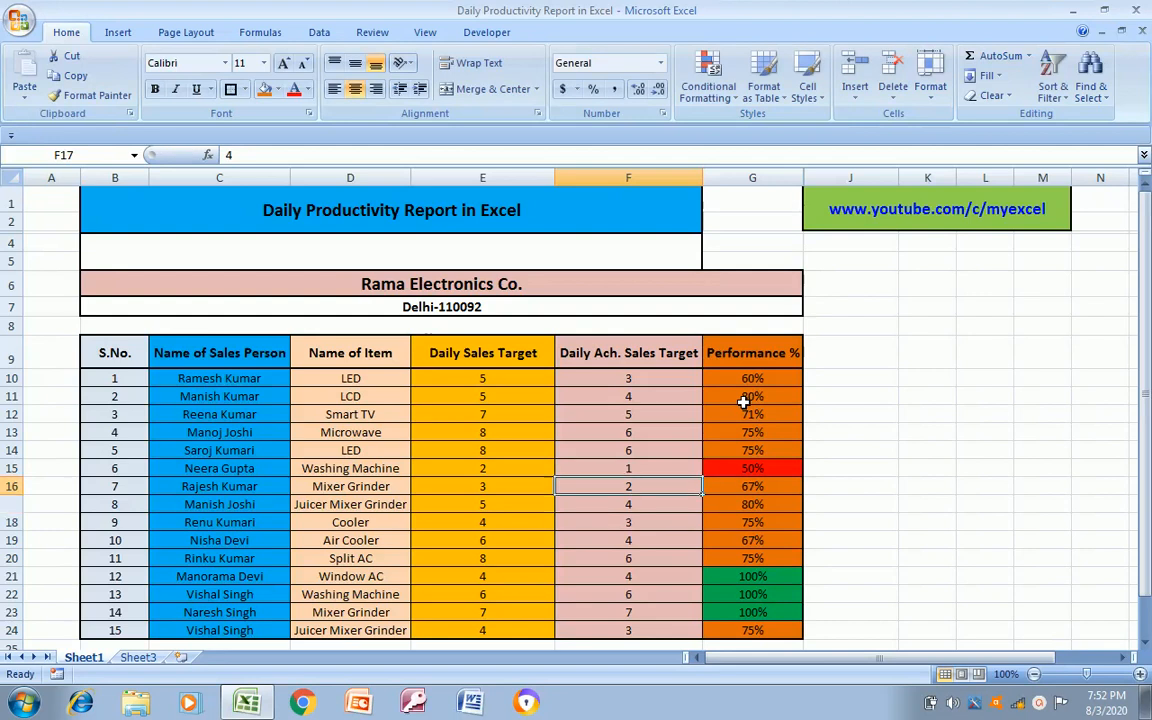
Change the achieved sales for the Microwave row in F13 to 4
key(Up)
key(Up)
key(Up)
key(Up)
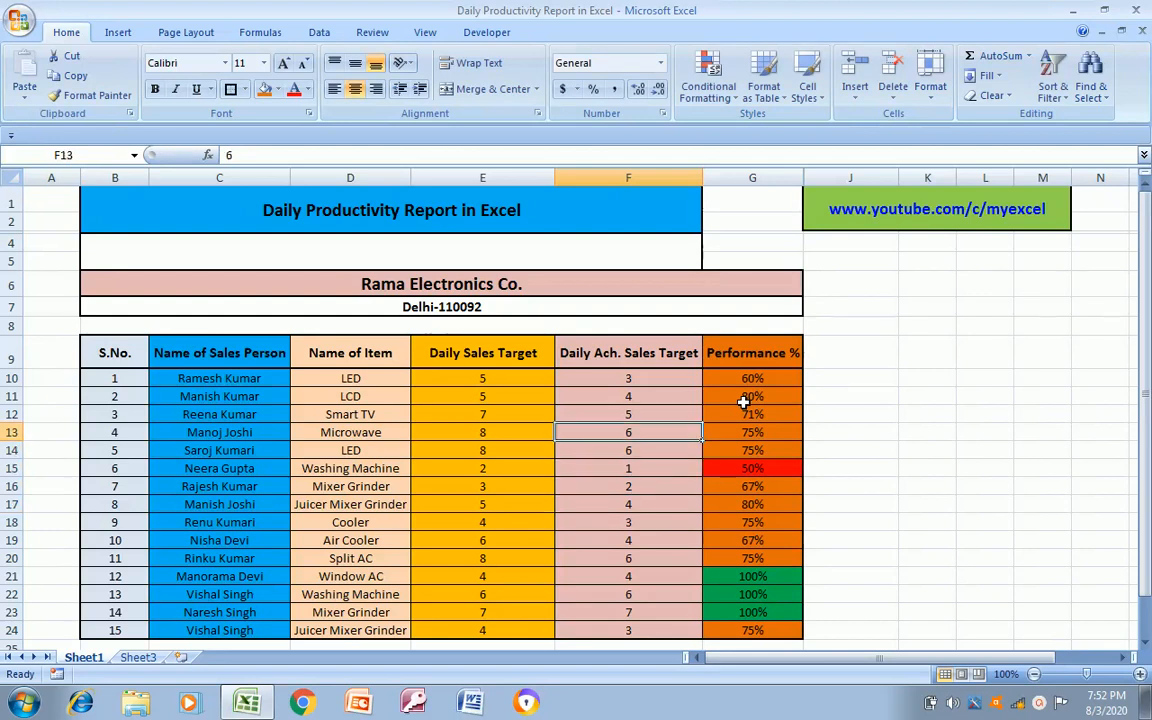
text(4)
key(Return)
Change the achieved sales for the Smart TV row in F12 to 7
key(Up)
key(Up)
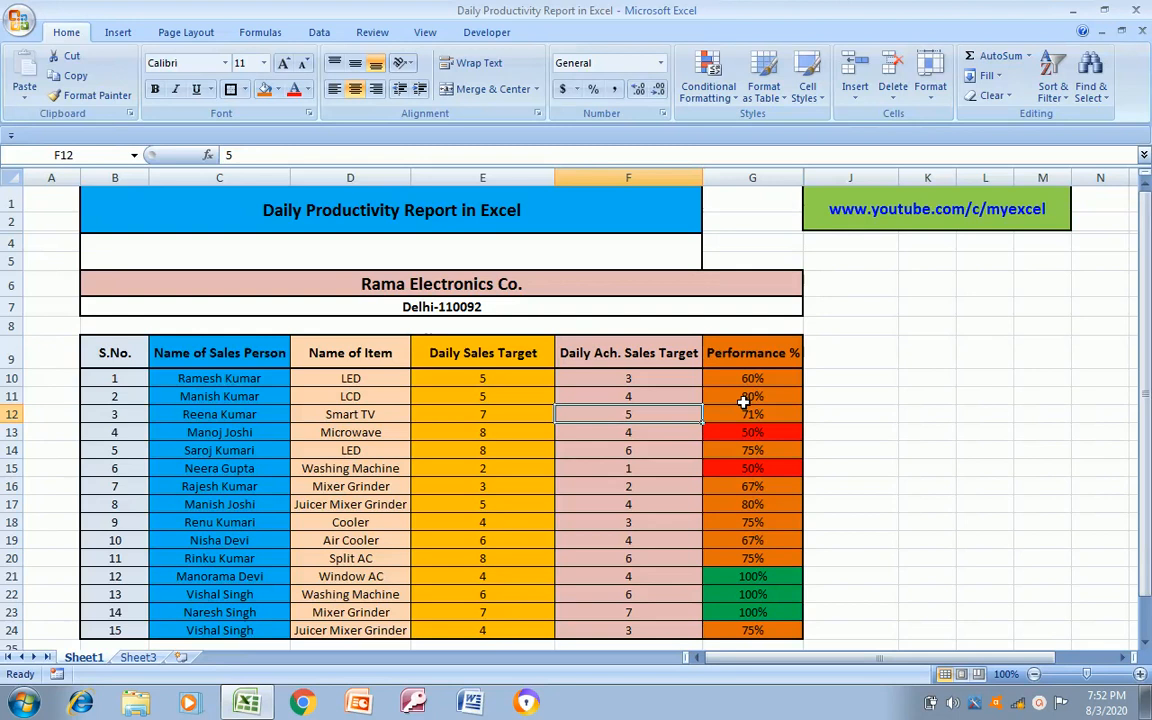
key(Left)
key(Right)
text(7)
key(Return)
key(Up)
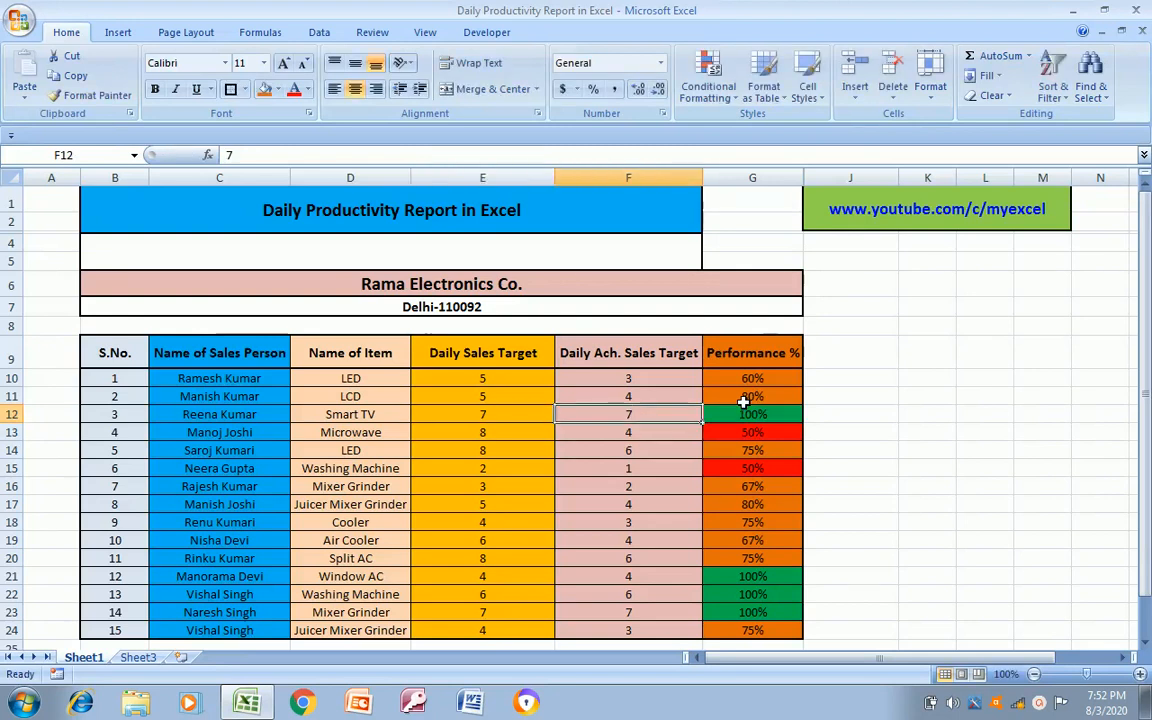
key(Right)
key(Left)
key(Up)
key(Up)
key(Up)
key(Left)
key(Left)
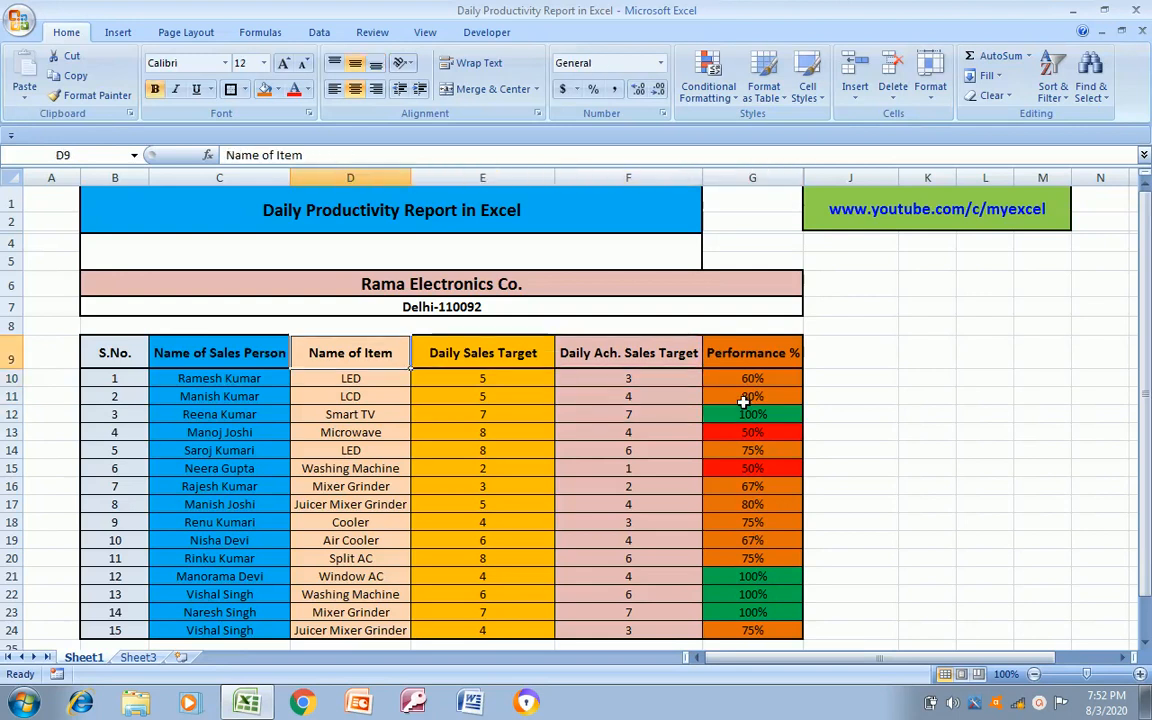
key(Left)
key(Left)
key(Right)
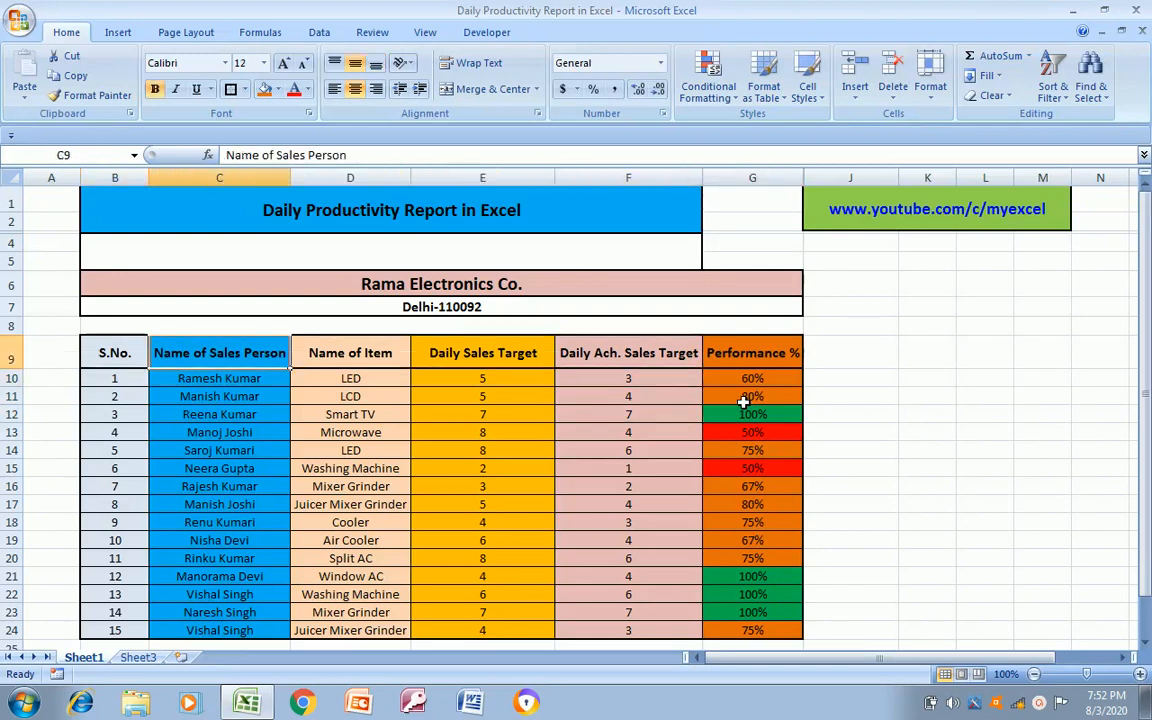
Total the Daily Sales Target column in E25 with the formula =SUM(E10:E24)
key(Down)
key(Right)
key(Right)
key(Down)
key(Down)
key(Down)
key(Down)
key(Down)
key(Down)
key(Down)
key(Down)
key(Down)
key(Down)
key(Down)
key(Down)
key(Down)
key(Down)
key(Down)
key(Down)
key(Down)
key(Up)
key(Up)
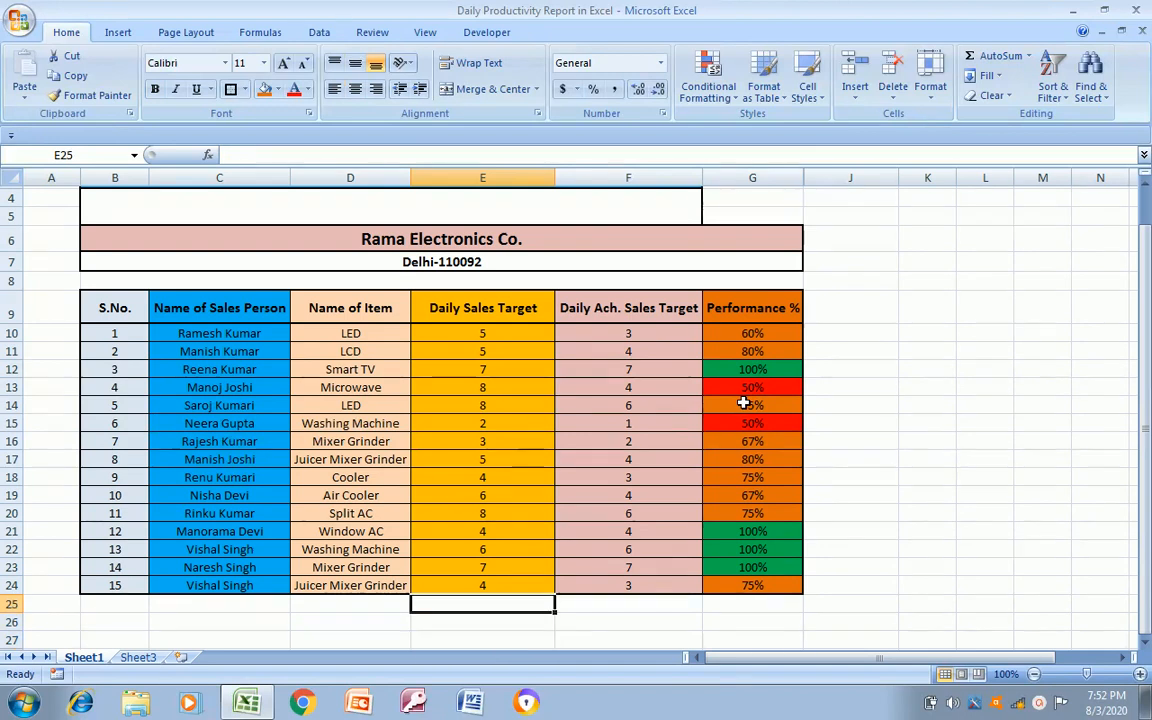
text(=SUM()
key(Up)
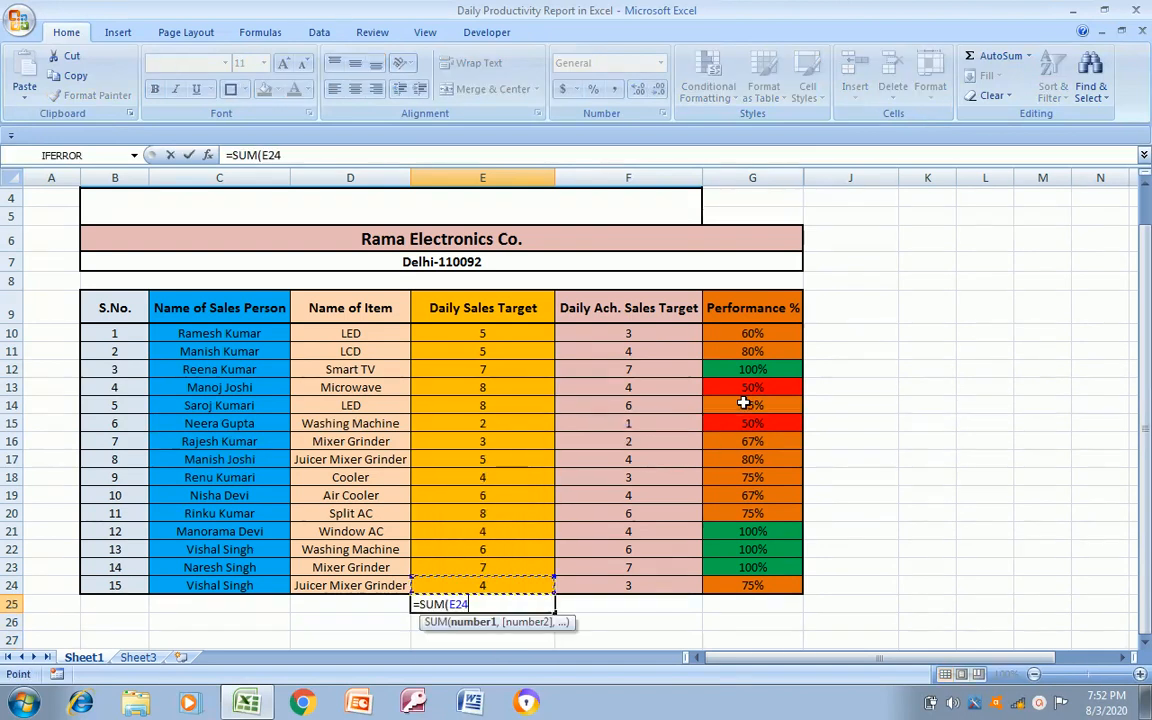
key(ctrl+Up)
key(Down)
key(ctrl+shift+Down)
key(Return)
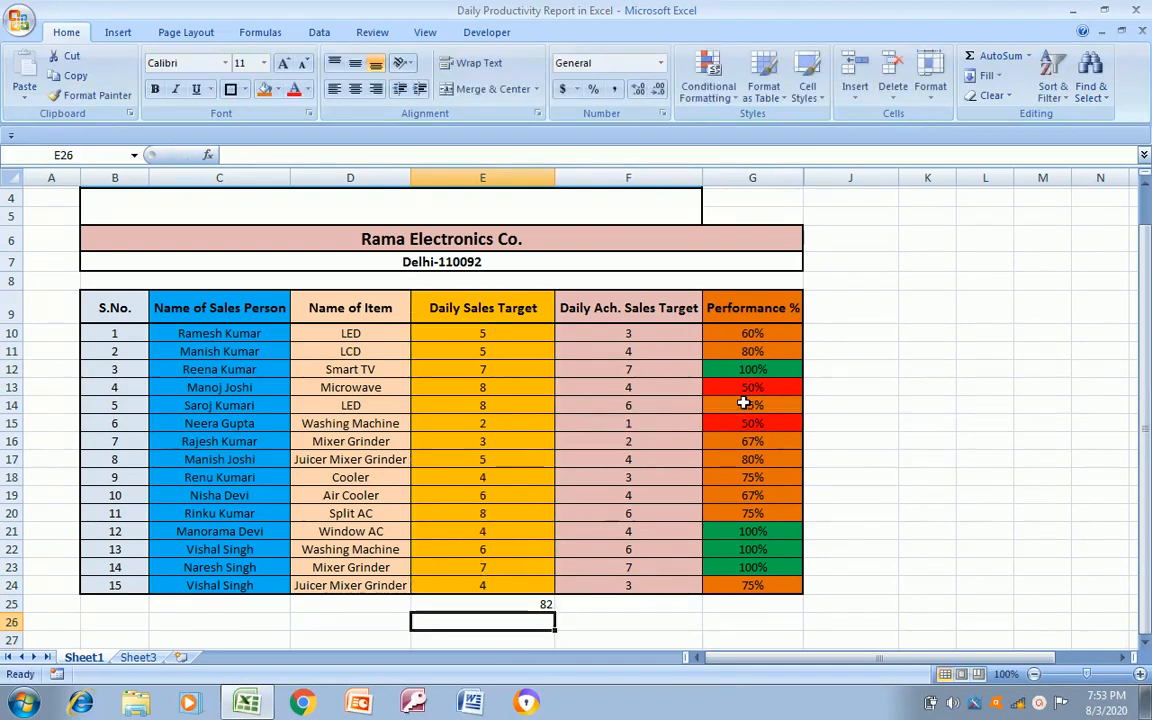
Copy the total formula from E25 into F25 to sum the achieved sales in F10:F24
key(Up)
key(Right)
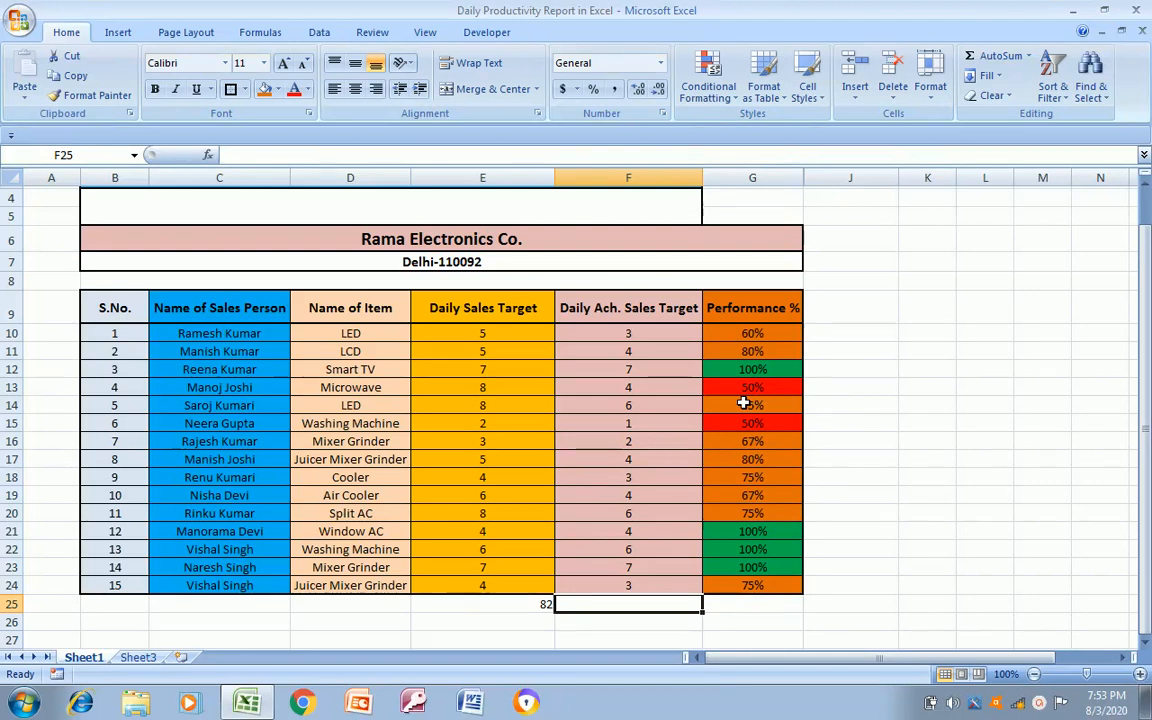
key(Left)
key(ctrl+c)
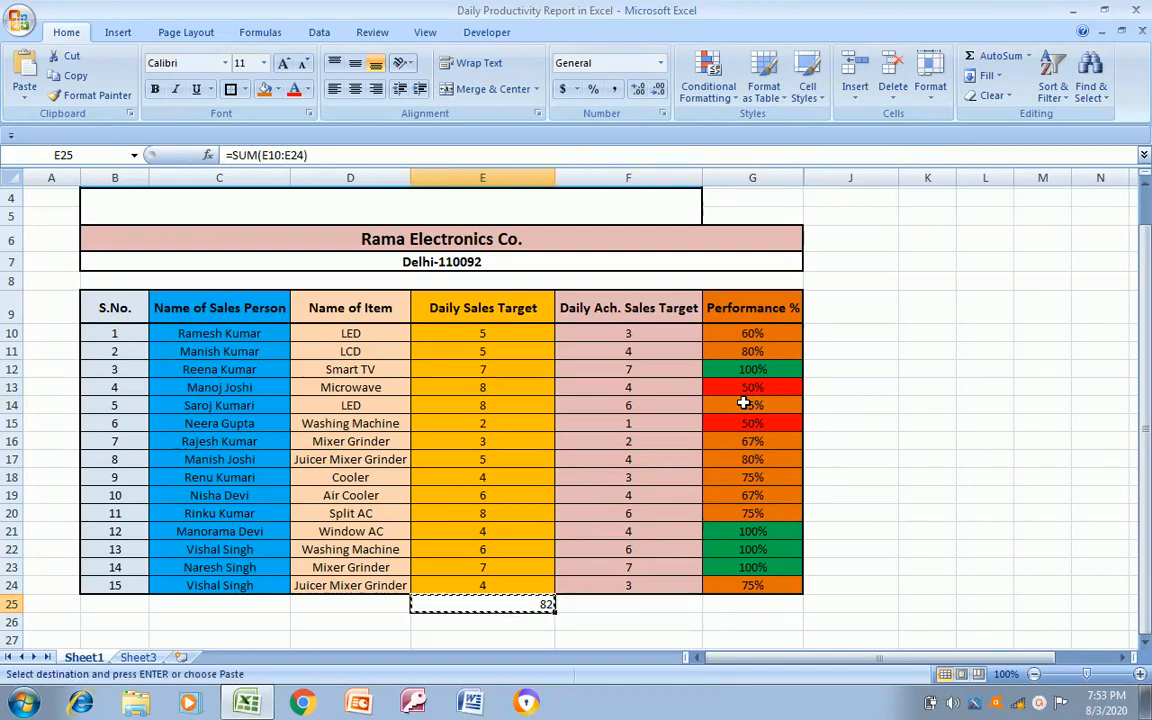
key(Right)
key(ctrl+v)
key(Escape)
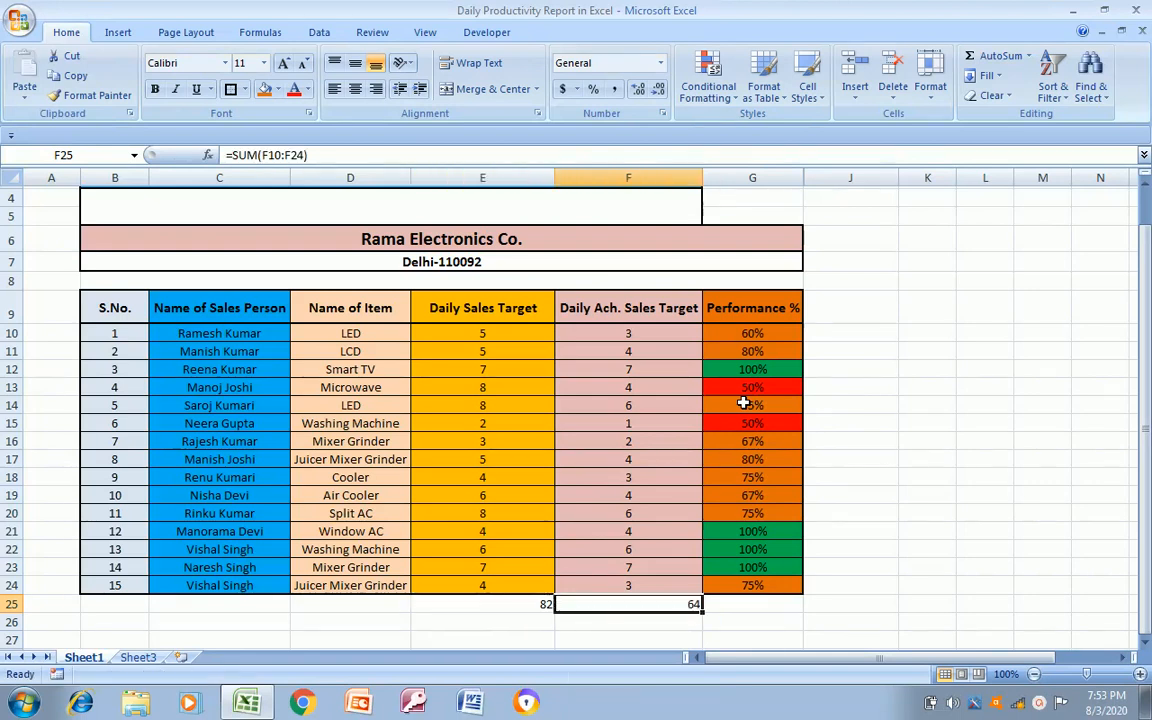
Centre the totals in cells E25 and F25 horizontally
key(Left)
key(ctrl+Up)
key(Down)
key(Down)
key(Down)
key(Down)
key(Down)
key(Down)
key(Down)
key(Down)
key(Down)
key(Down)
key(Down)
key(Down)
key(Down)
key(Down)
key(Down)
key(Down)
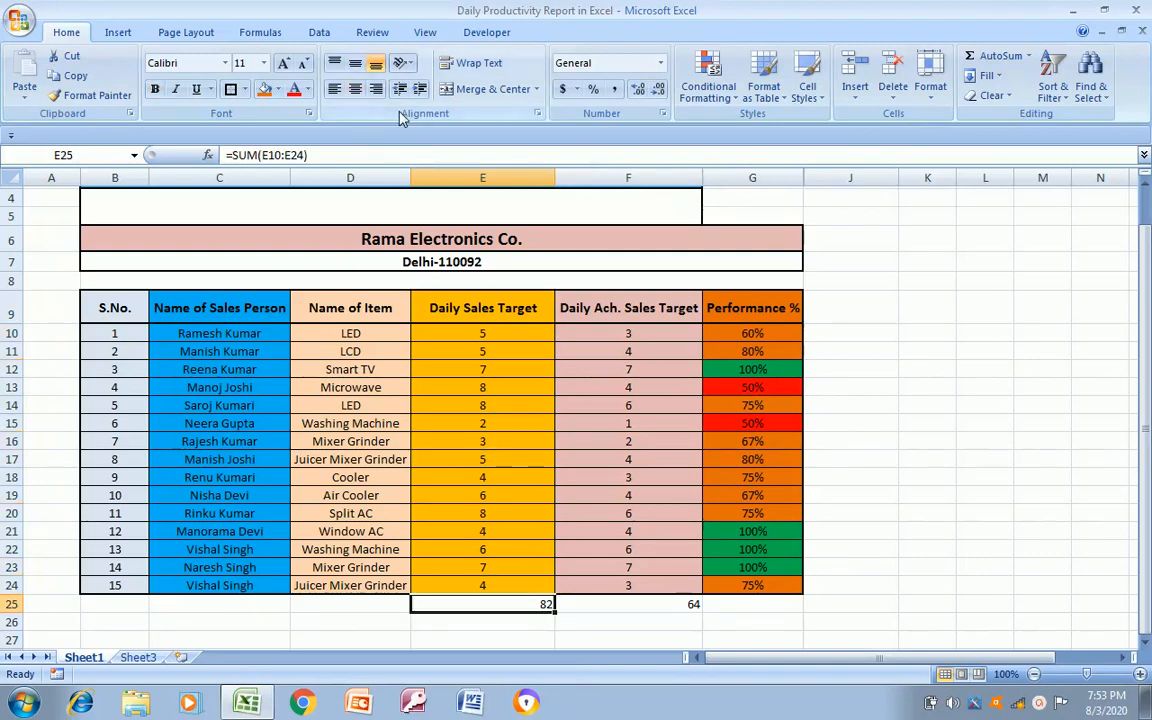
click(355, 89)
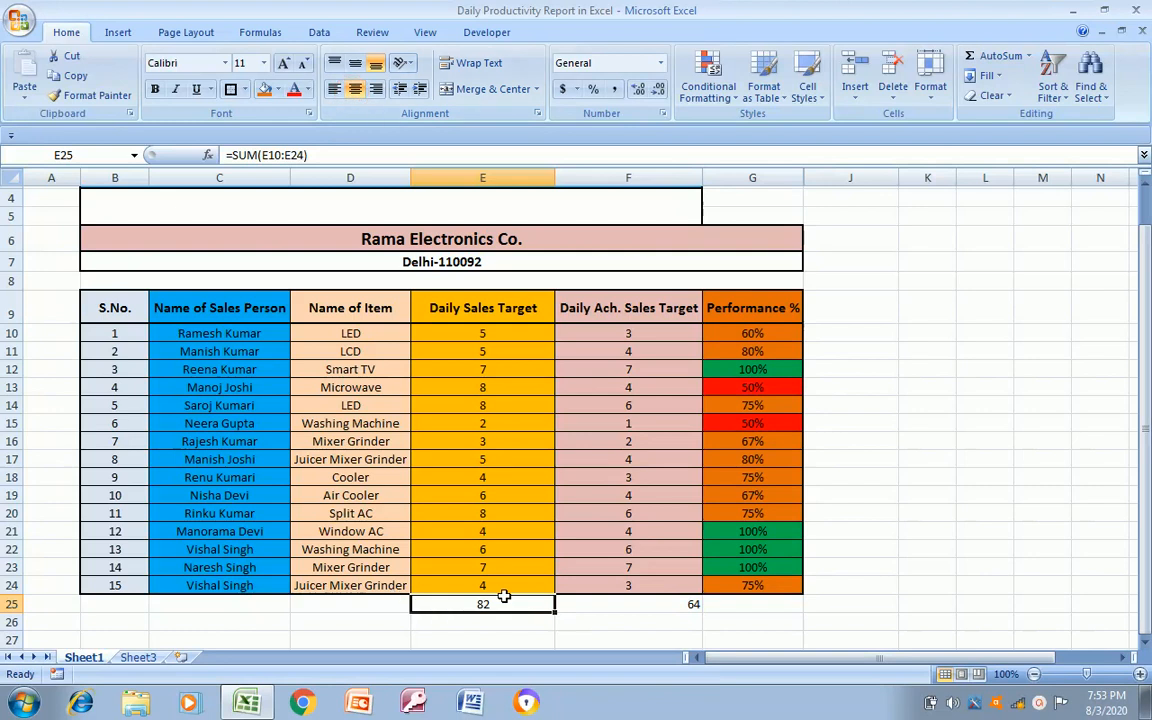
click(609, 607)
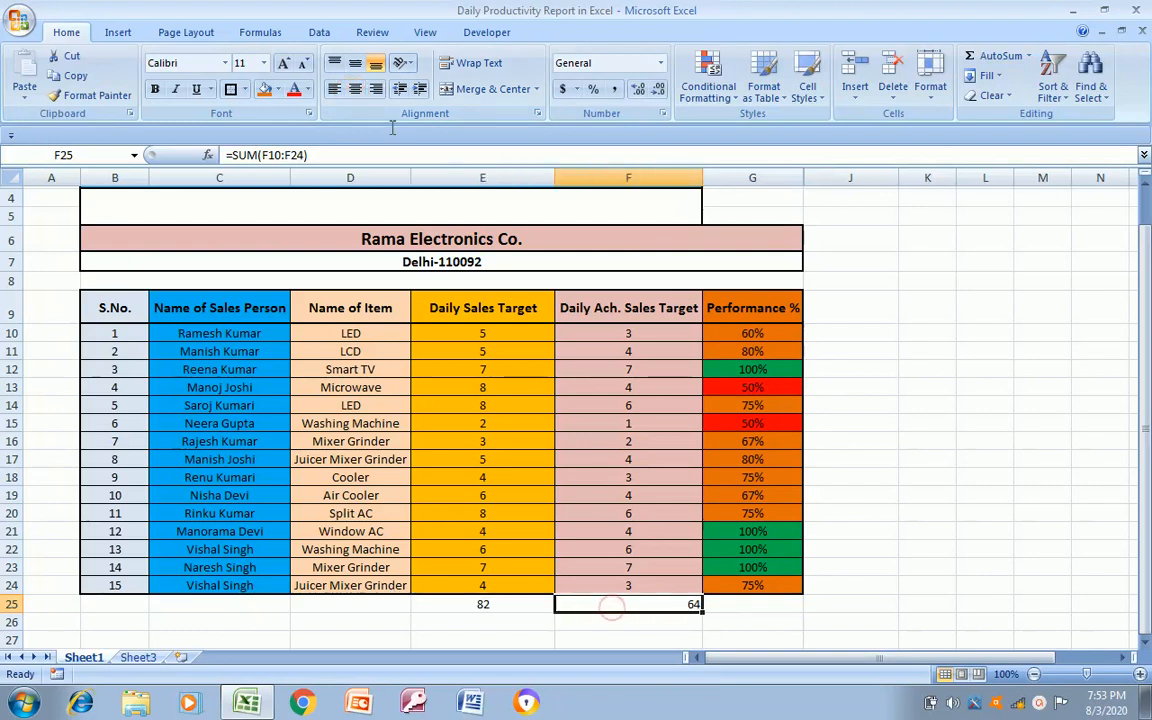
click(354, 89)
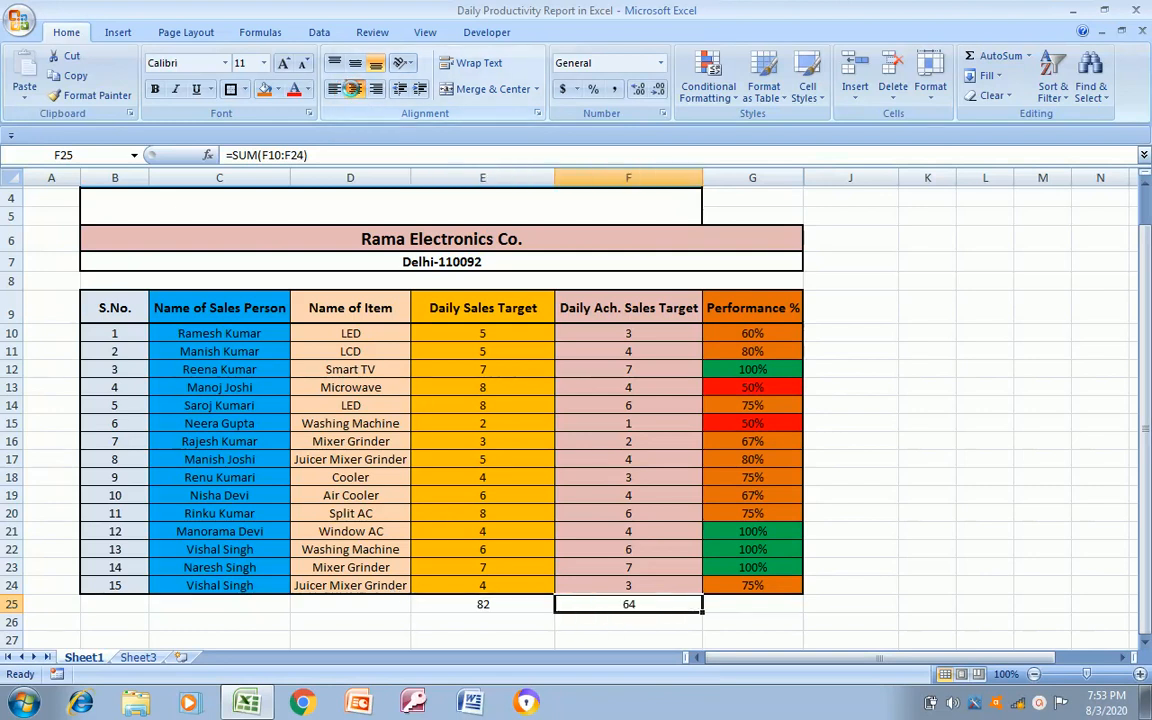
Fill the totals in E25:F25 with olive green and make them bold with borders
click(487, 605)
drag(487, 605, 620, 605)
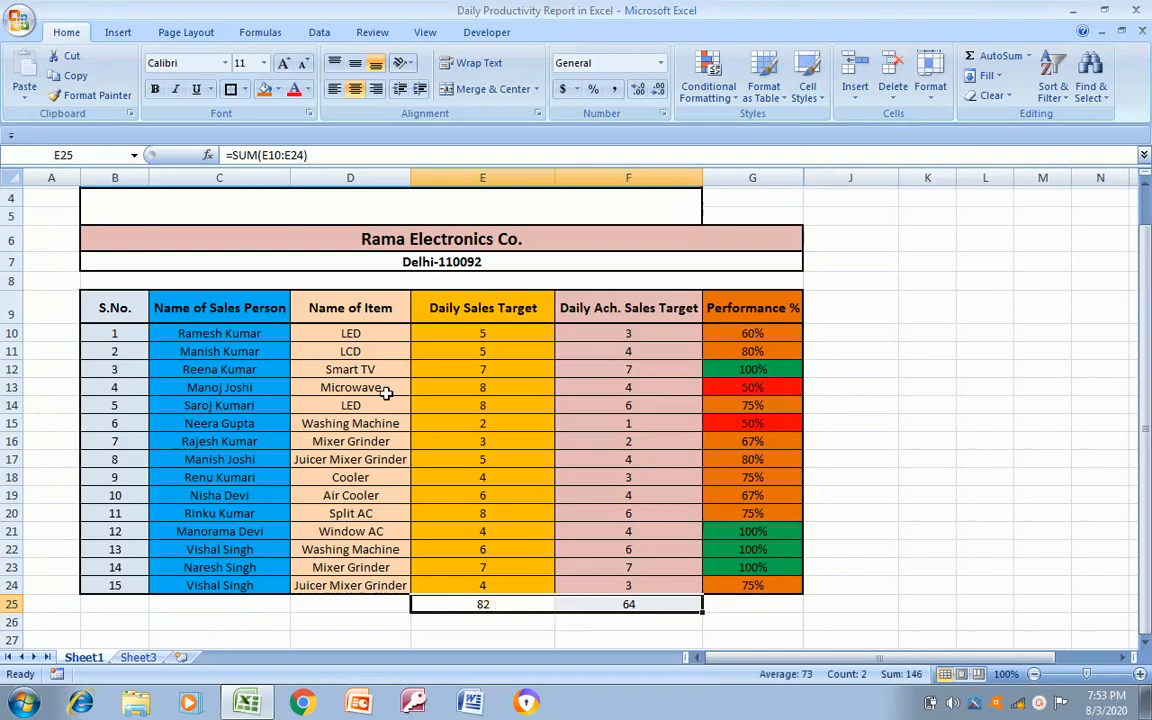
click(277, 90)
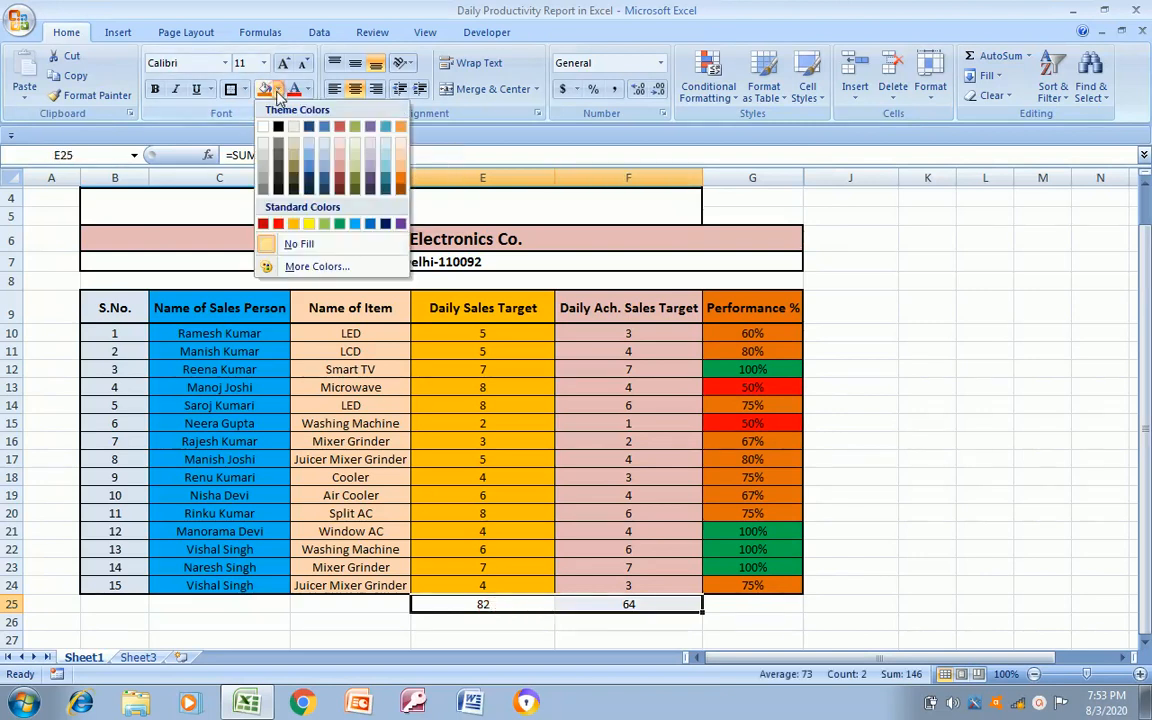
click(352, 137)
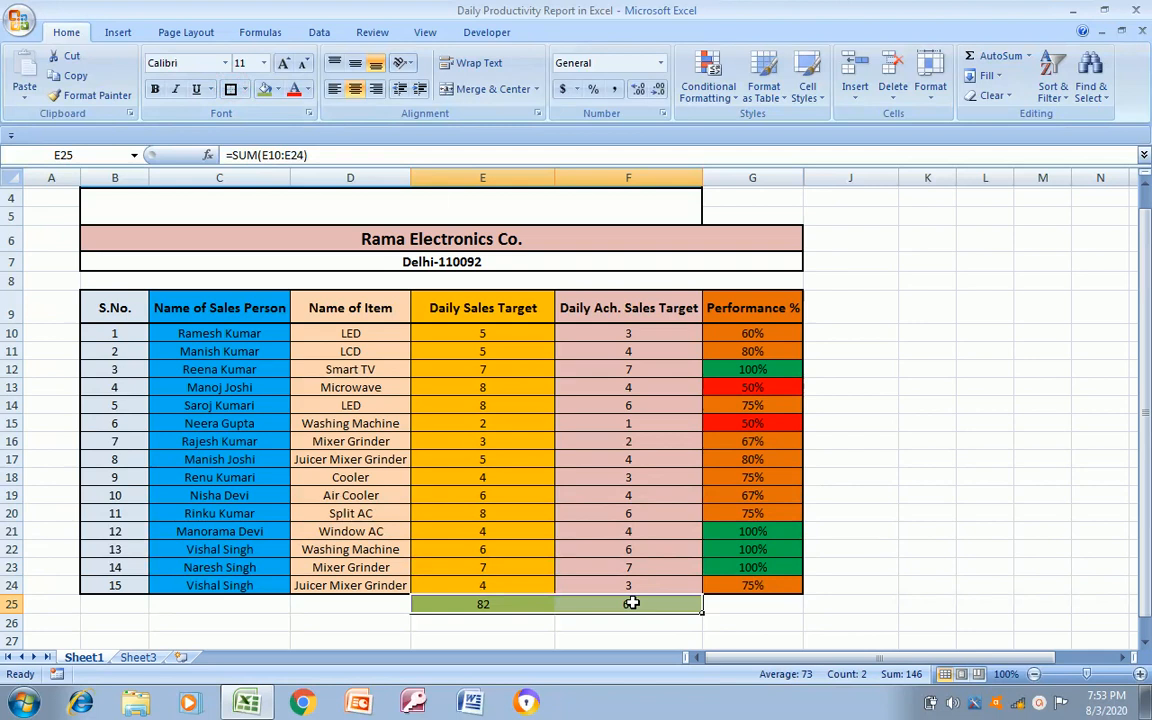
key(Right)
key(Right)
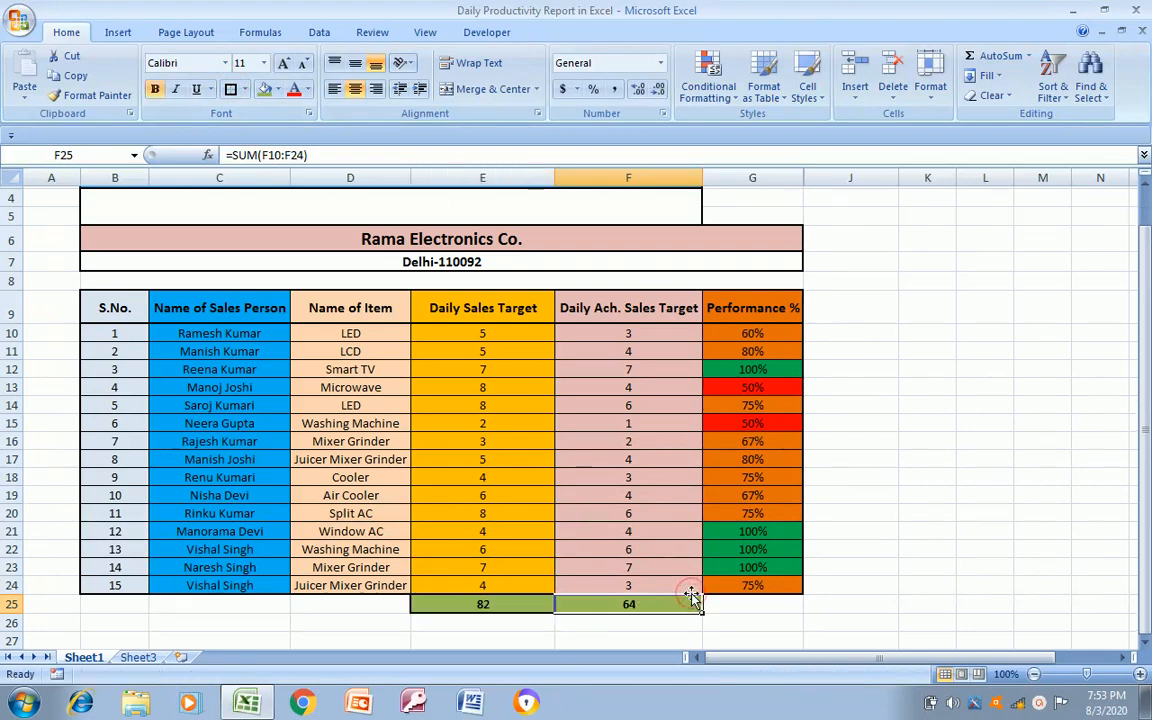
Copy the performance percentage cell G24 into G25 to calculate the overall performance
key(Up)
key(ctrl+c)
key(Down)
key(ctrl+v)
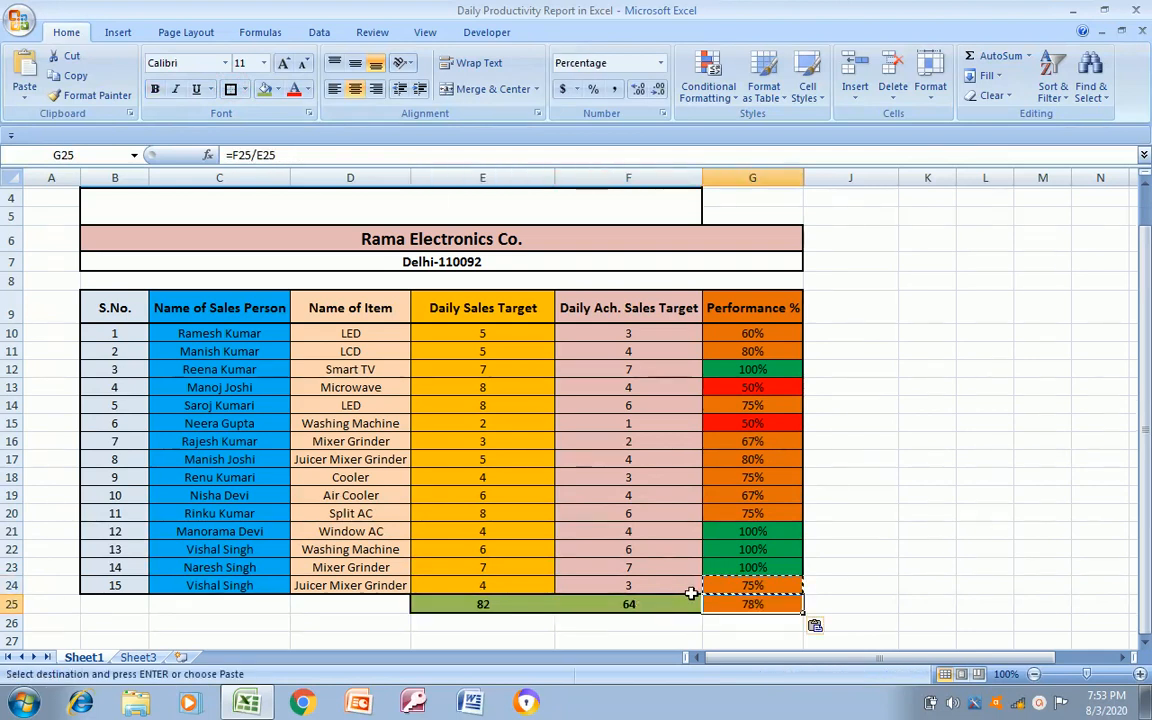
key(Escape)
key(Right)
key(Left)
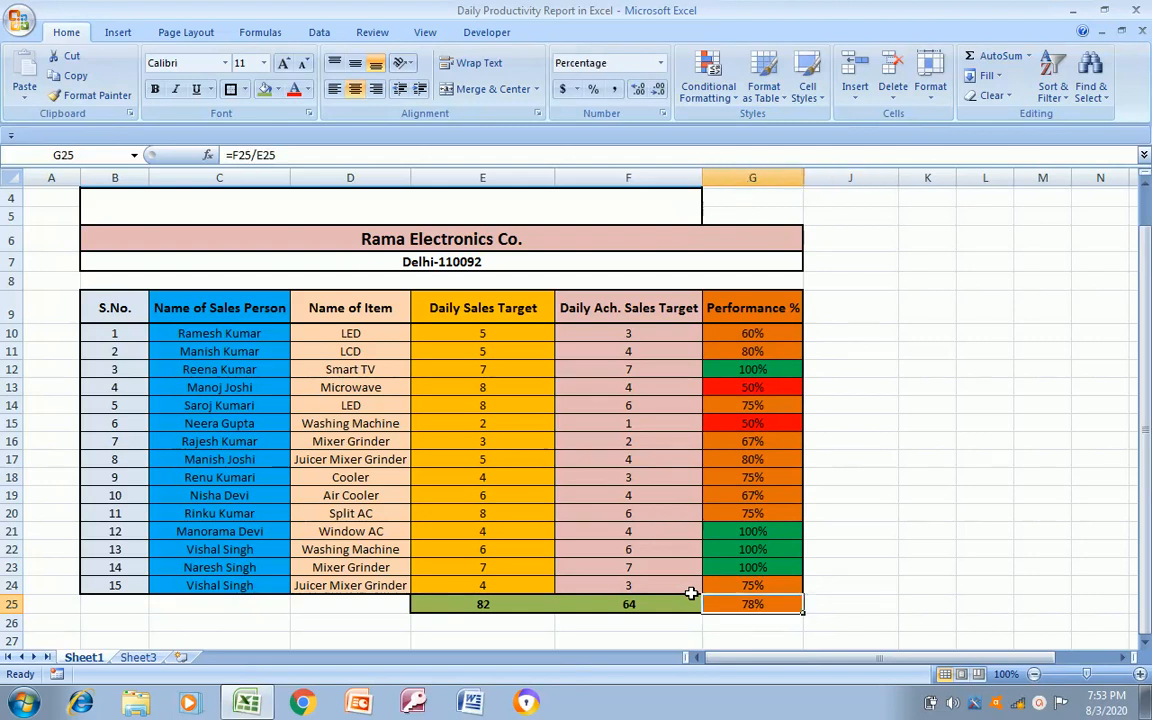
Re-enter the overall performance formula in G25 as =F25/E25
text(=)
click(691, 594)
text(-)
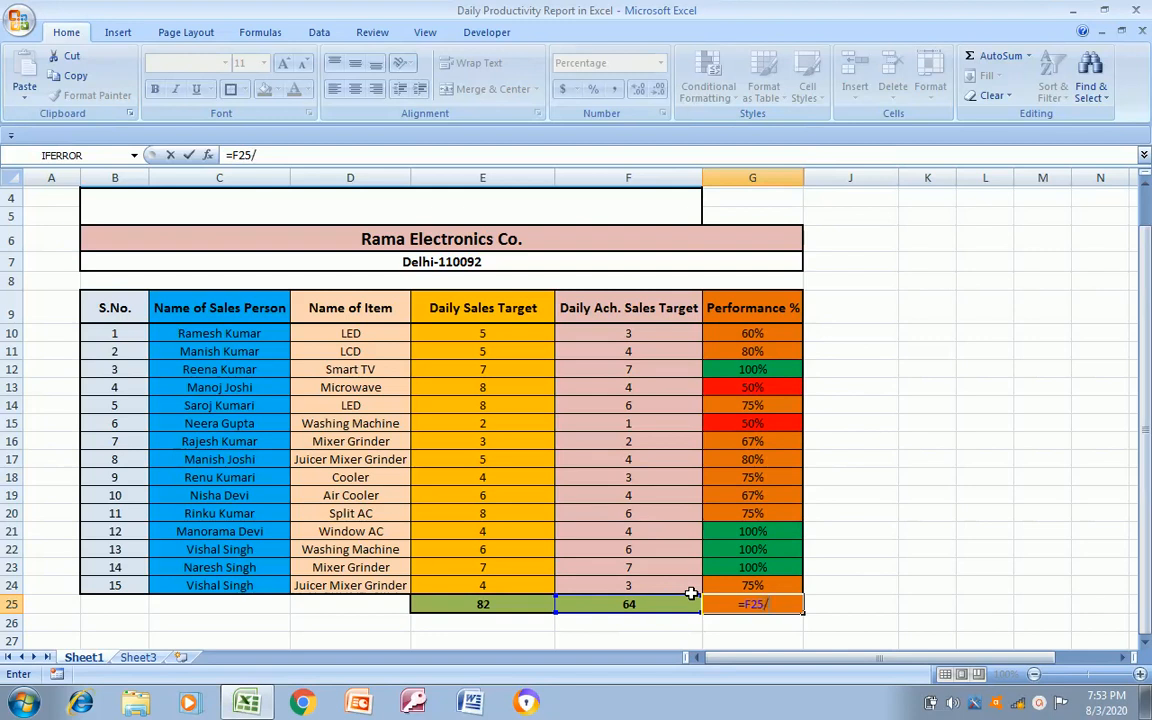
click(691, 594)
key(Left)
key(ctrl+Return)
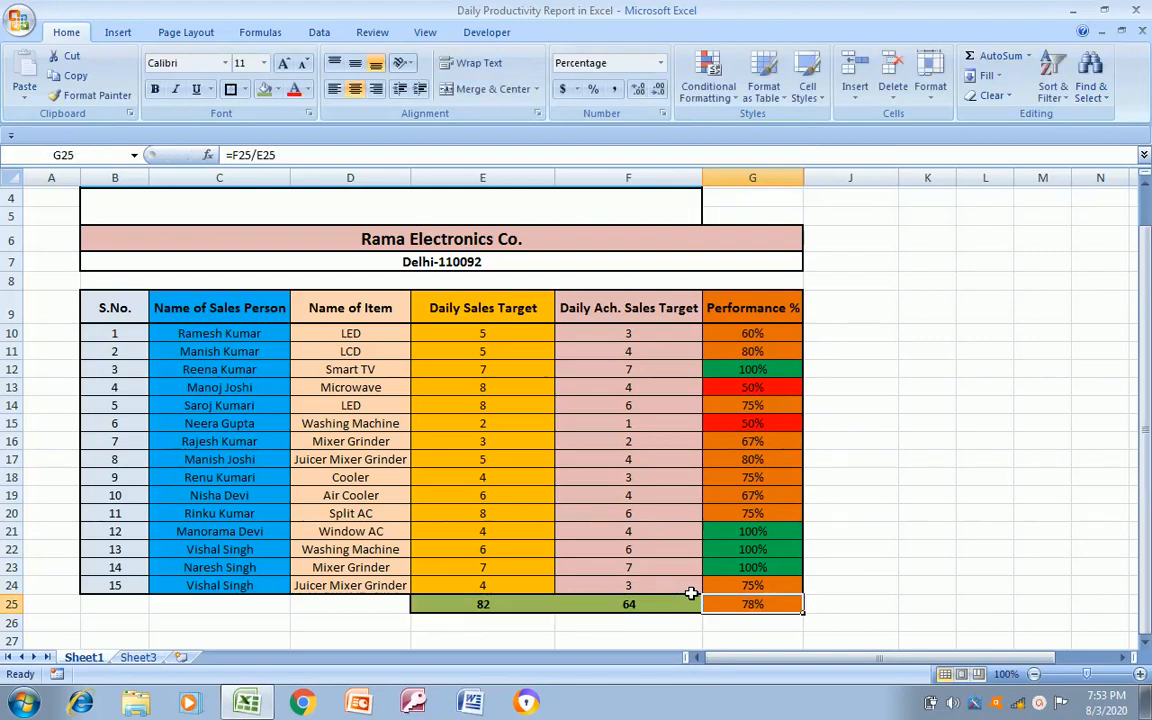
Review the total formulas for sales target and achieved sales in row 25
key(Left)
key(Right)
key(Left)
key(Left)
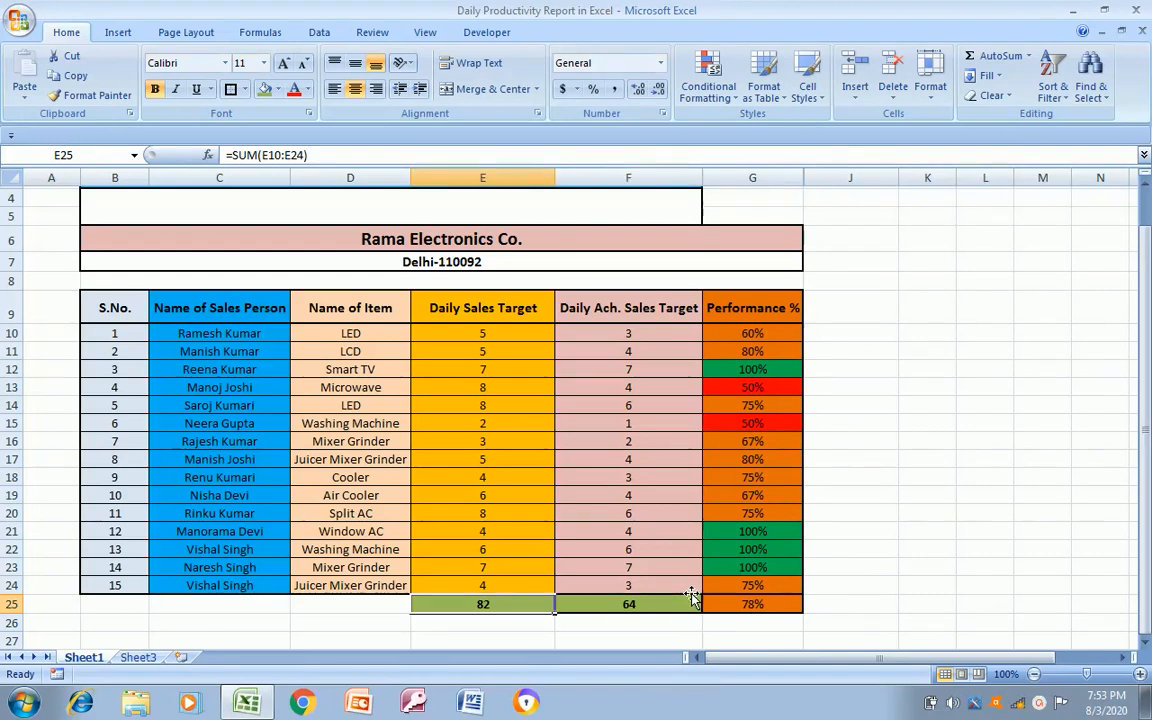
key(Right)
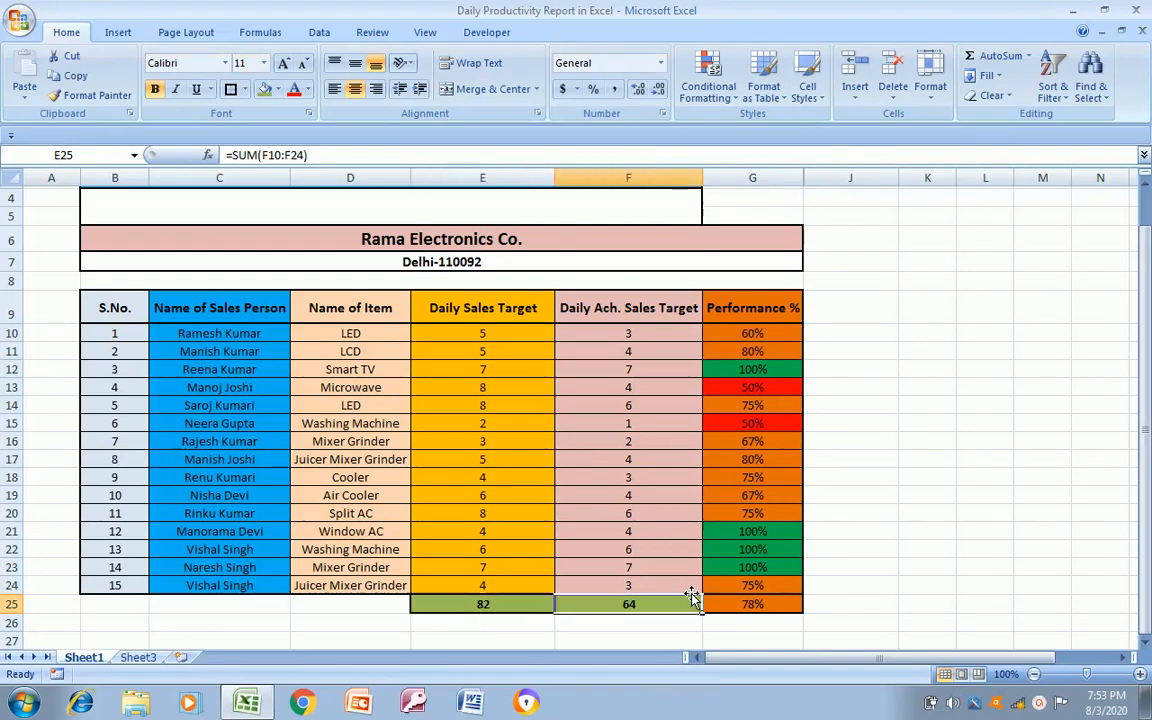
key(Left)
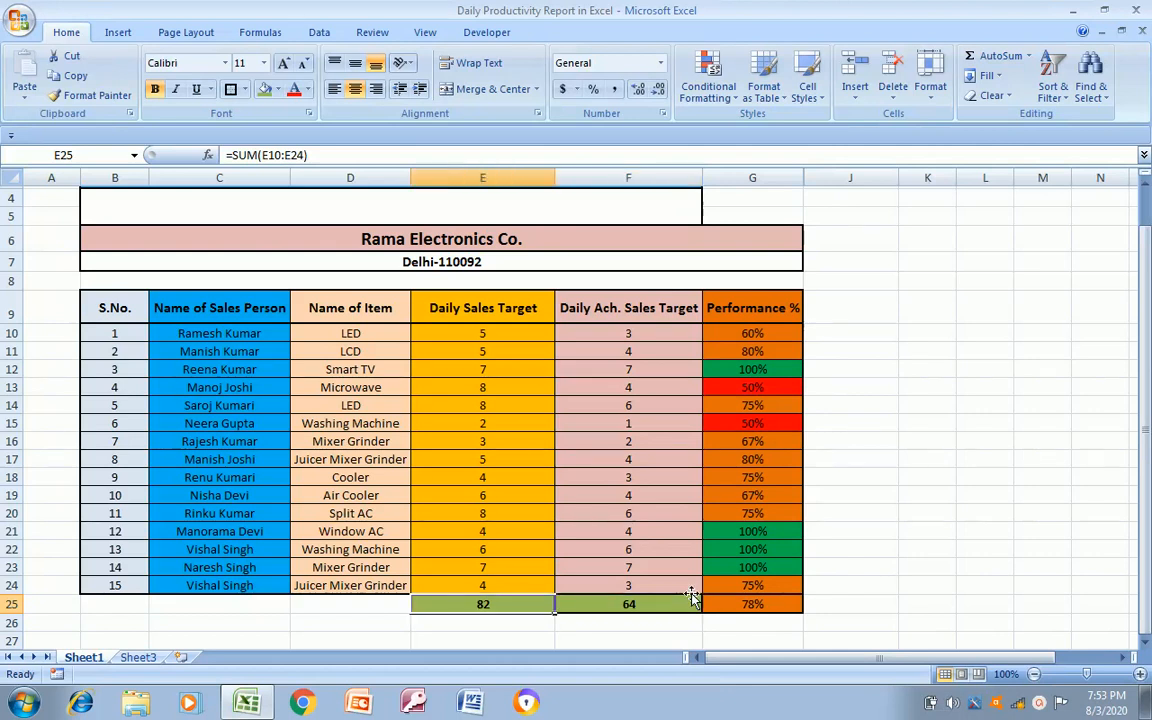
key(Right)
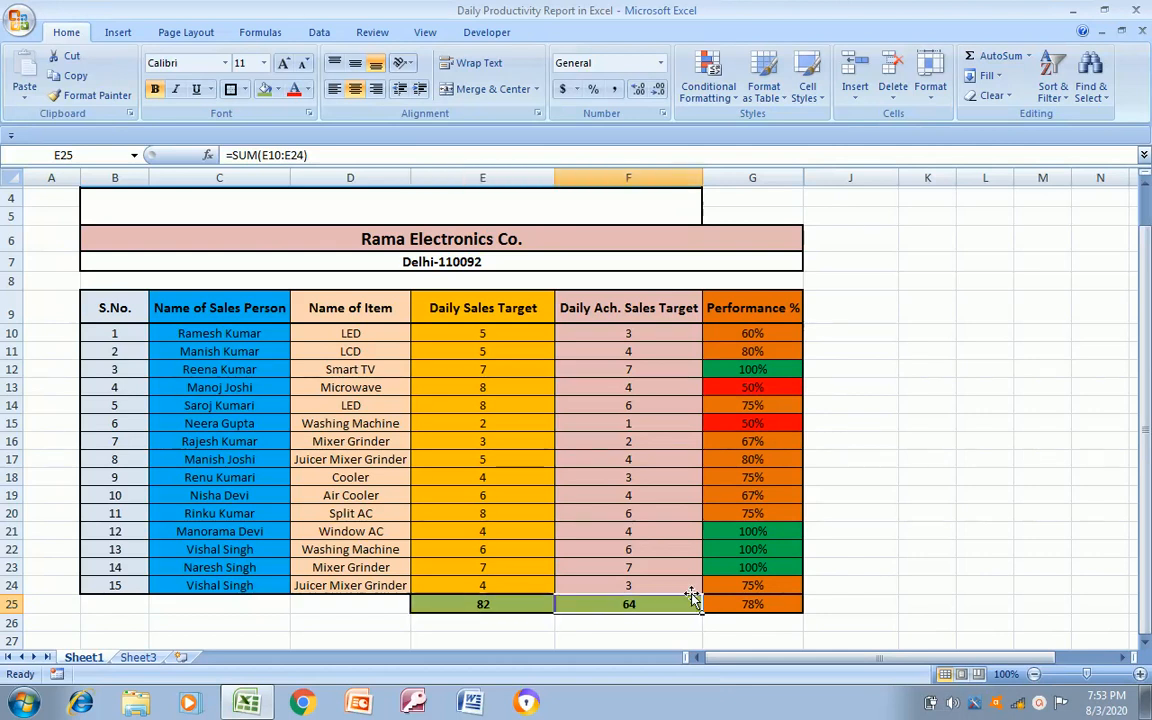
Apply the standard light blue fill colour to the overall performance cell G25
key(Right)
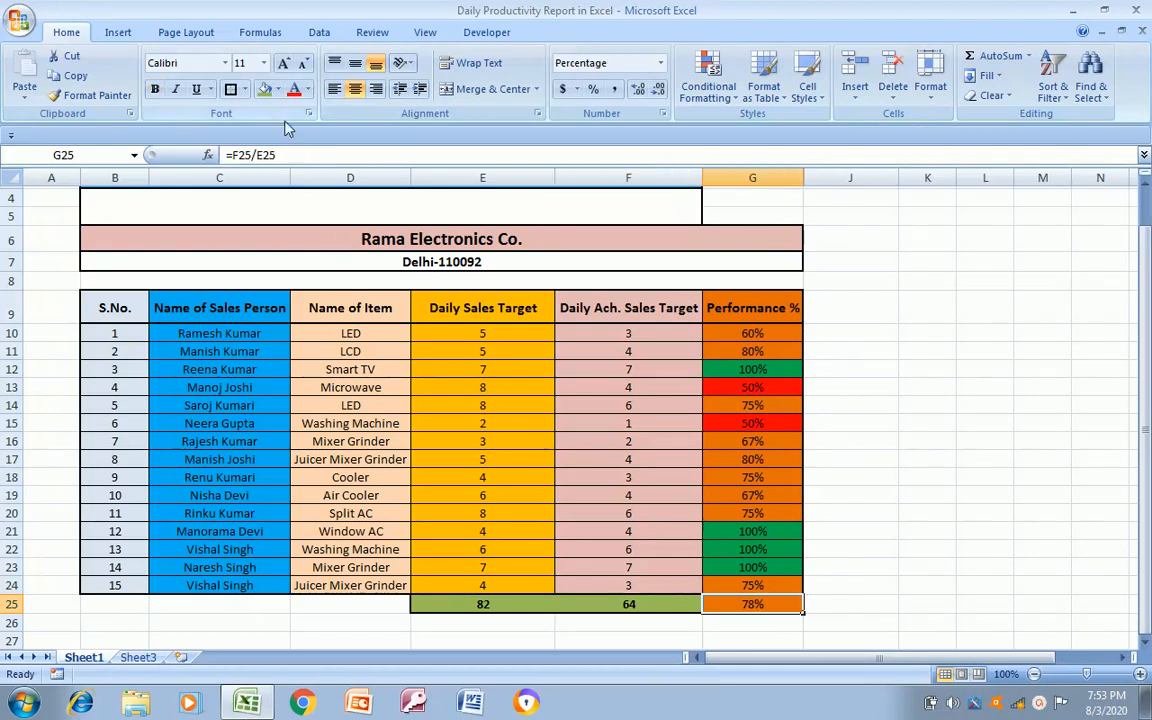
click(278, 90)
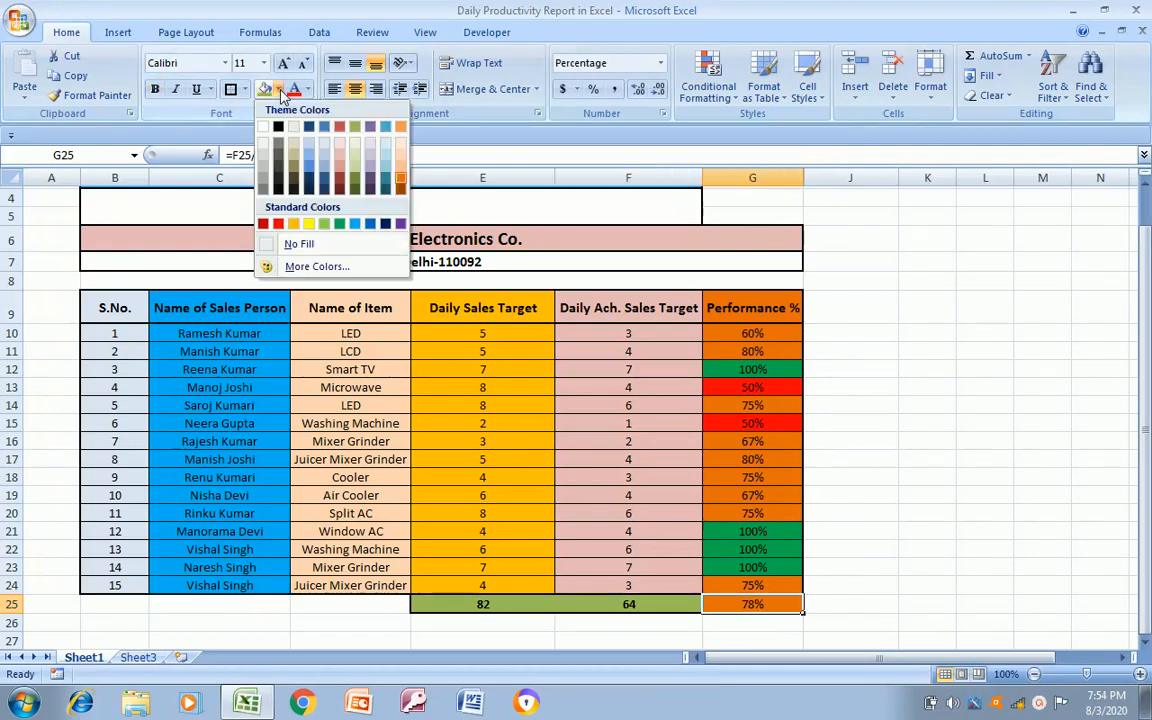
click(355, 225)
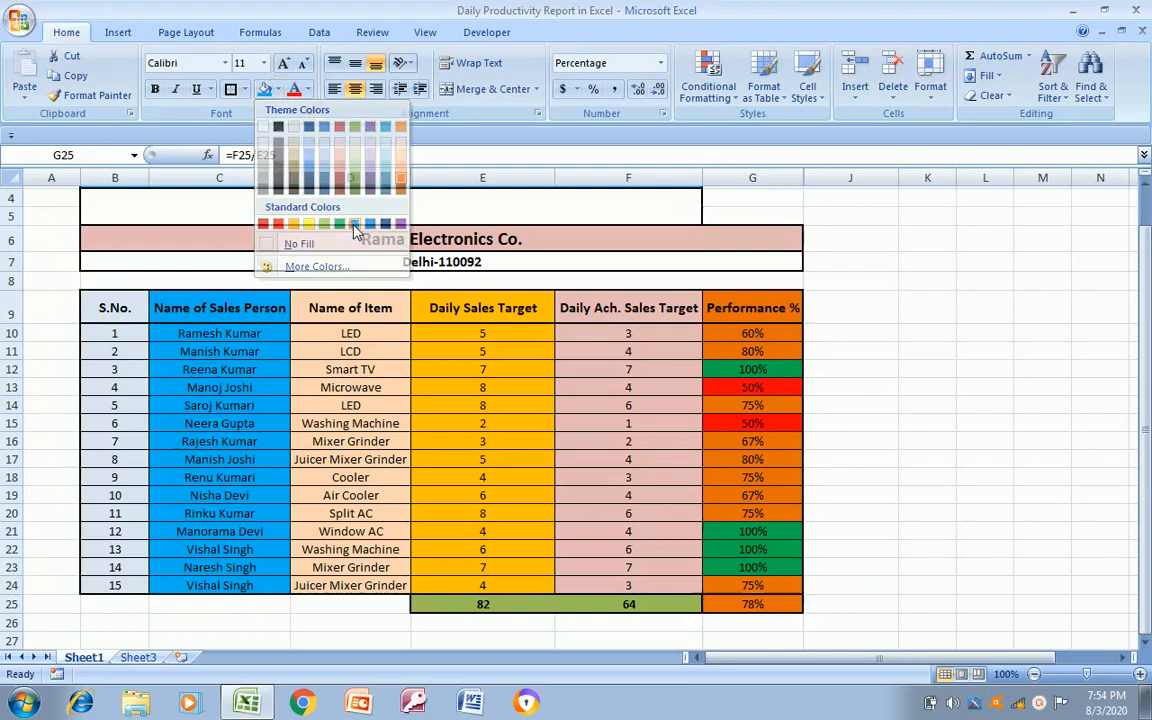
Reapply the standard light blue fill to the overall performance cell G25
click(280, 90)
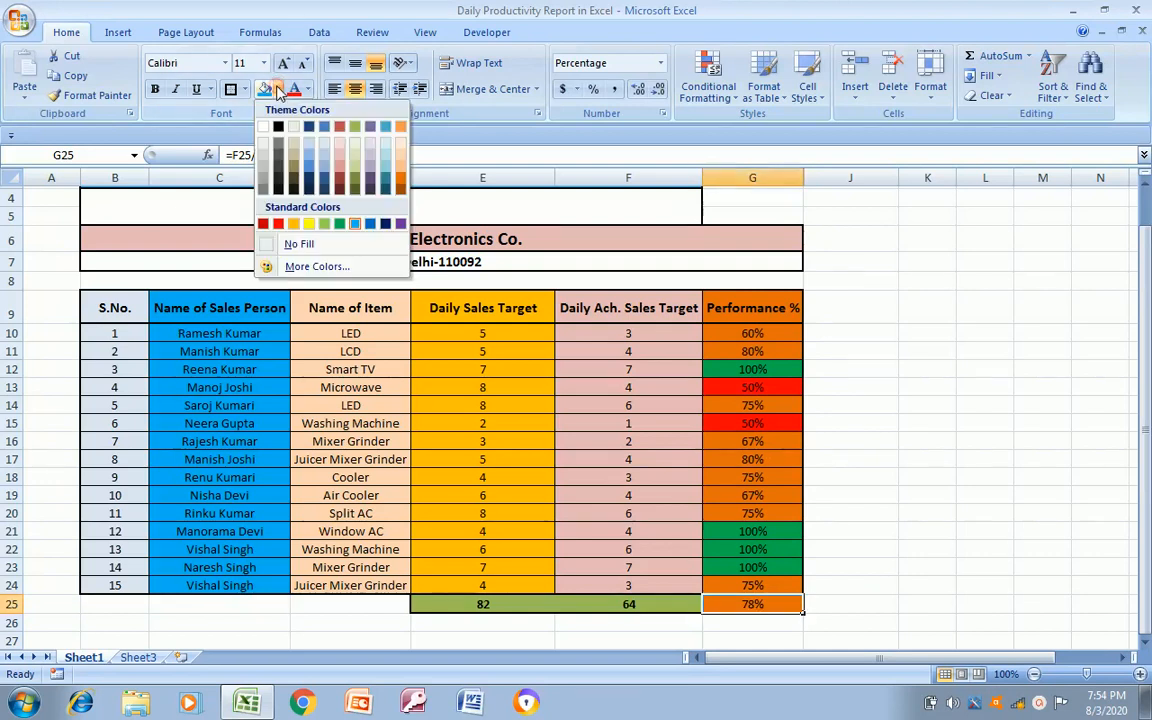
click(357, 225)
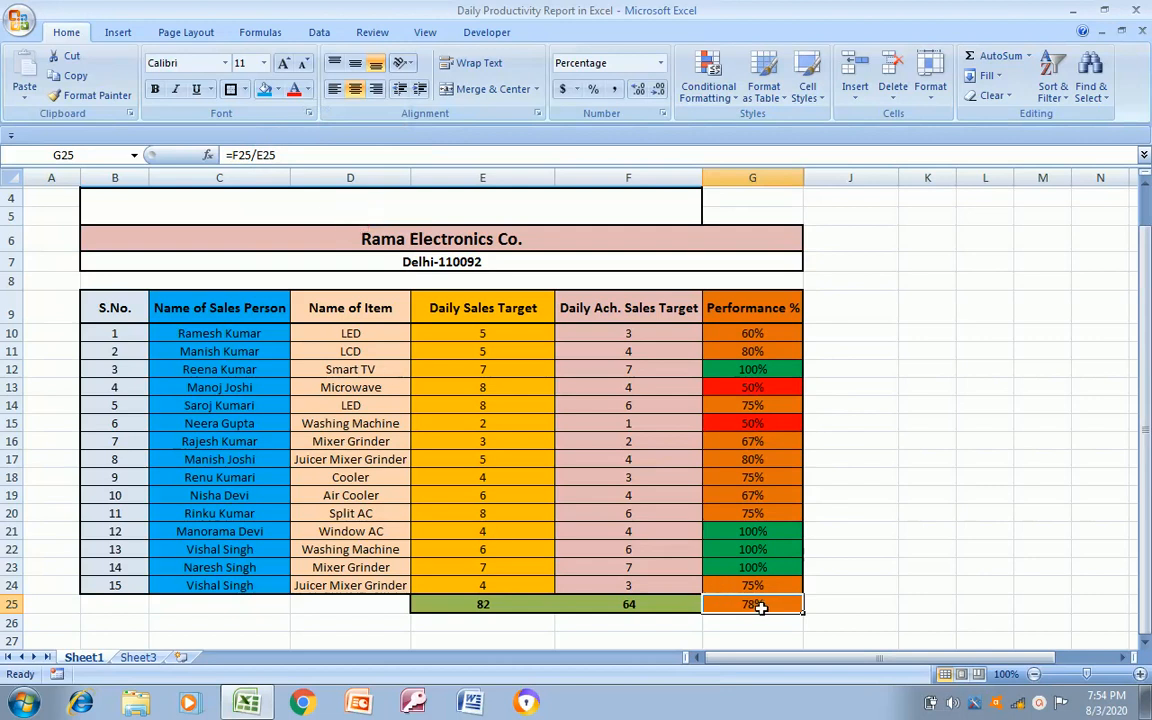
key(Right)
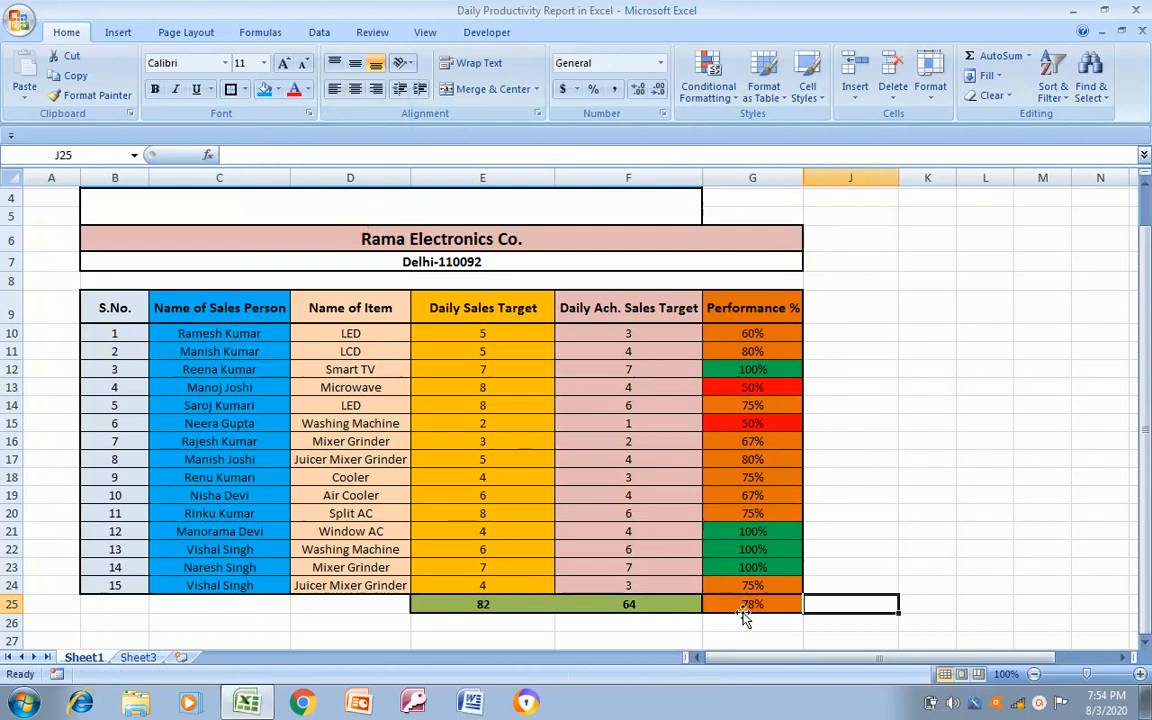
Try to clear the conditional formatting rules from the overall performance cell G25 only
click(743, 610)
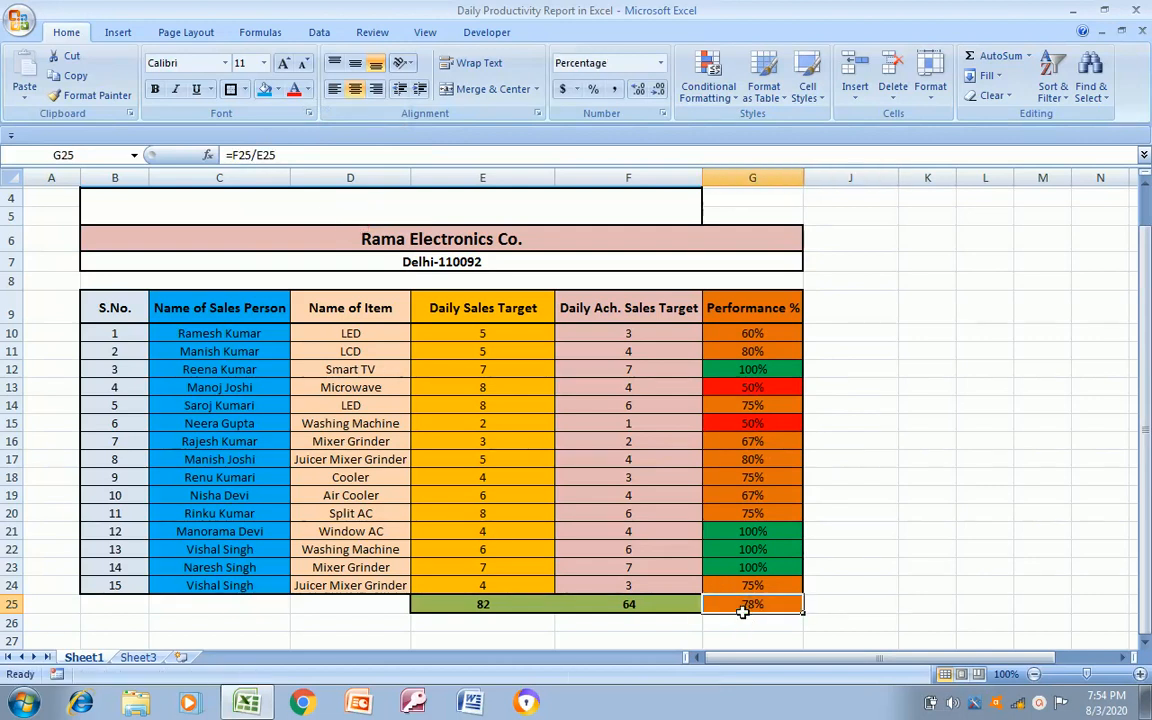
click(735, 103)
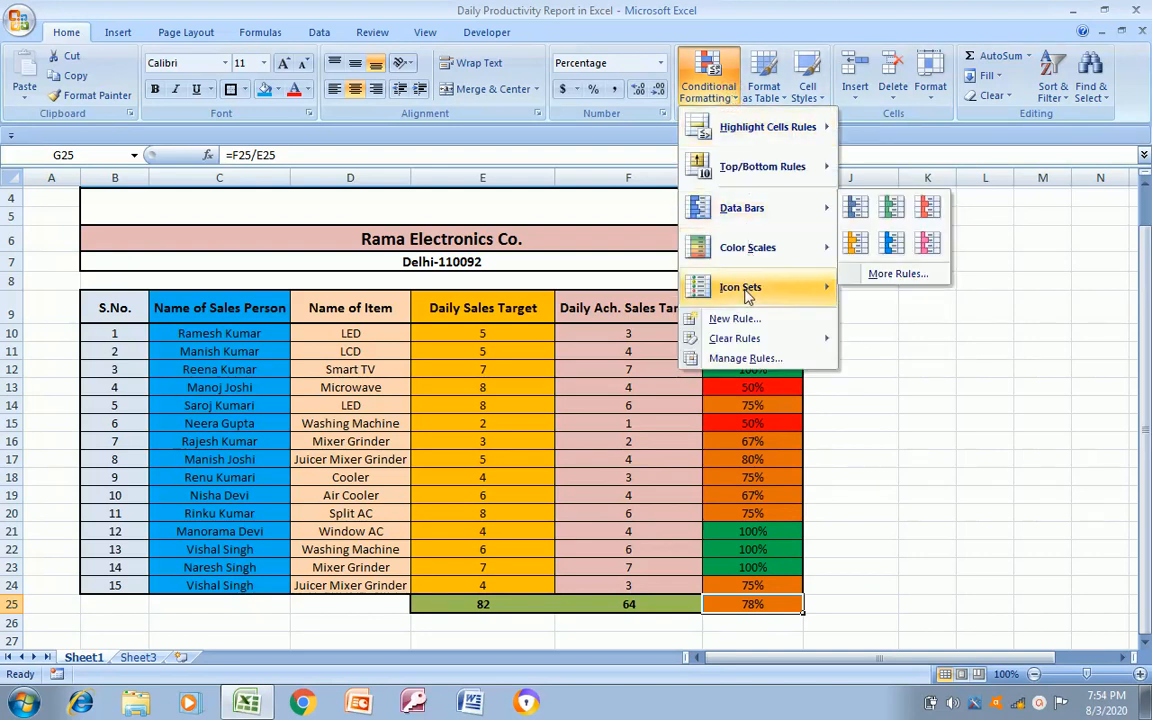
mouse_move(735, 338)
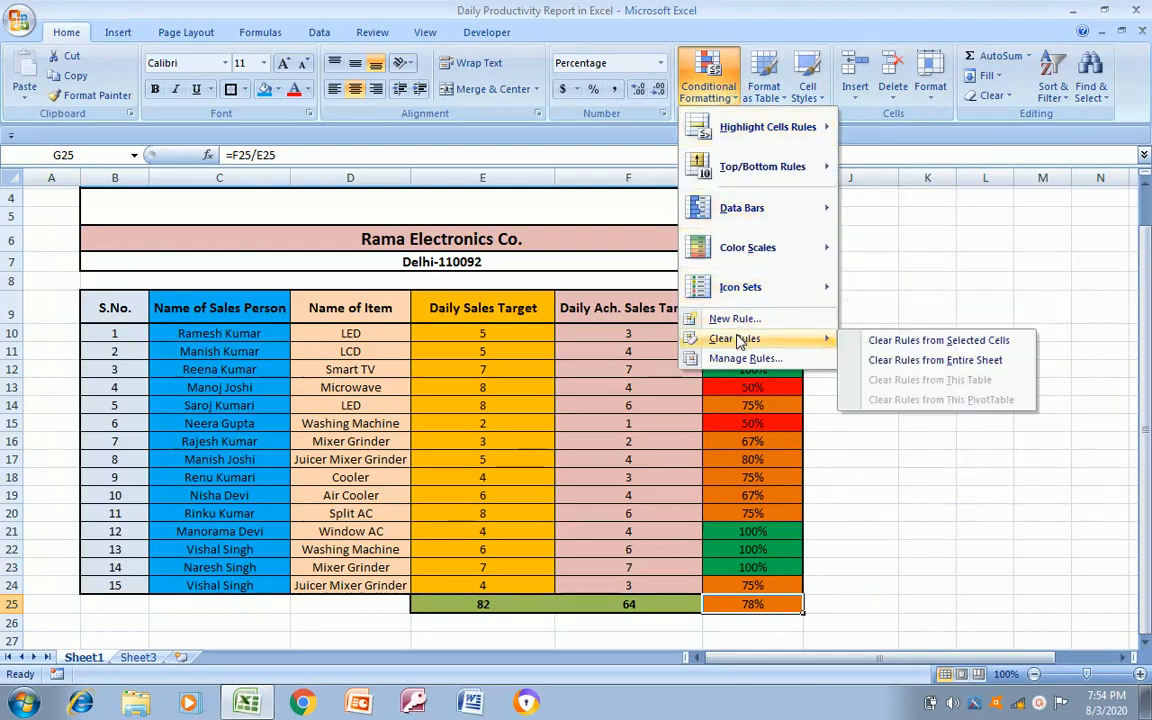
click(880, 345)
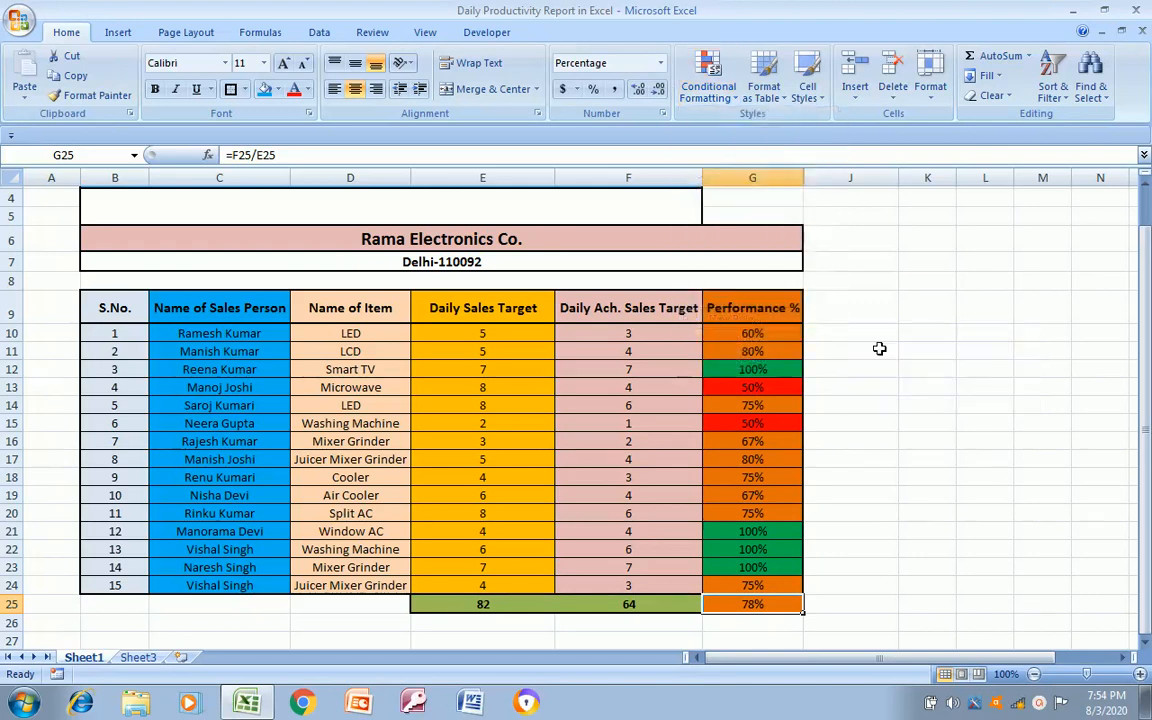
Change the fill of the overall performance cell G25 to the standard blue colour
click(747, 624)
click(757, 605)
click(277, 89)
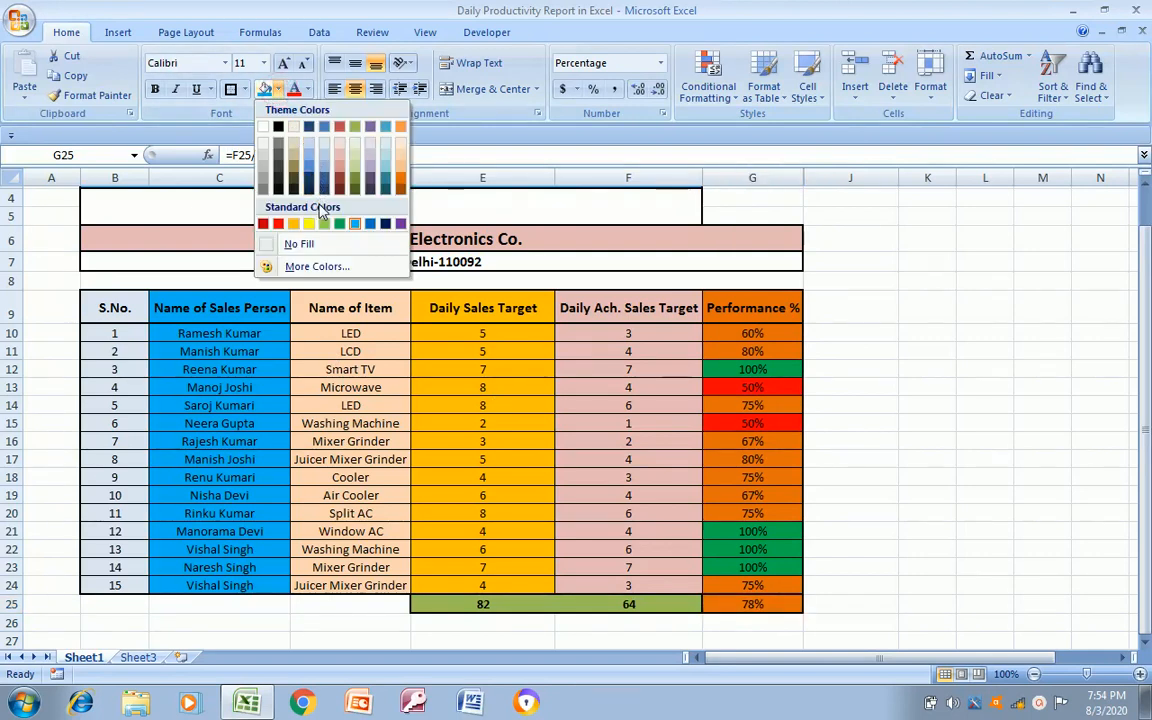
click(369, 227)
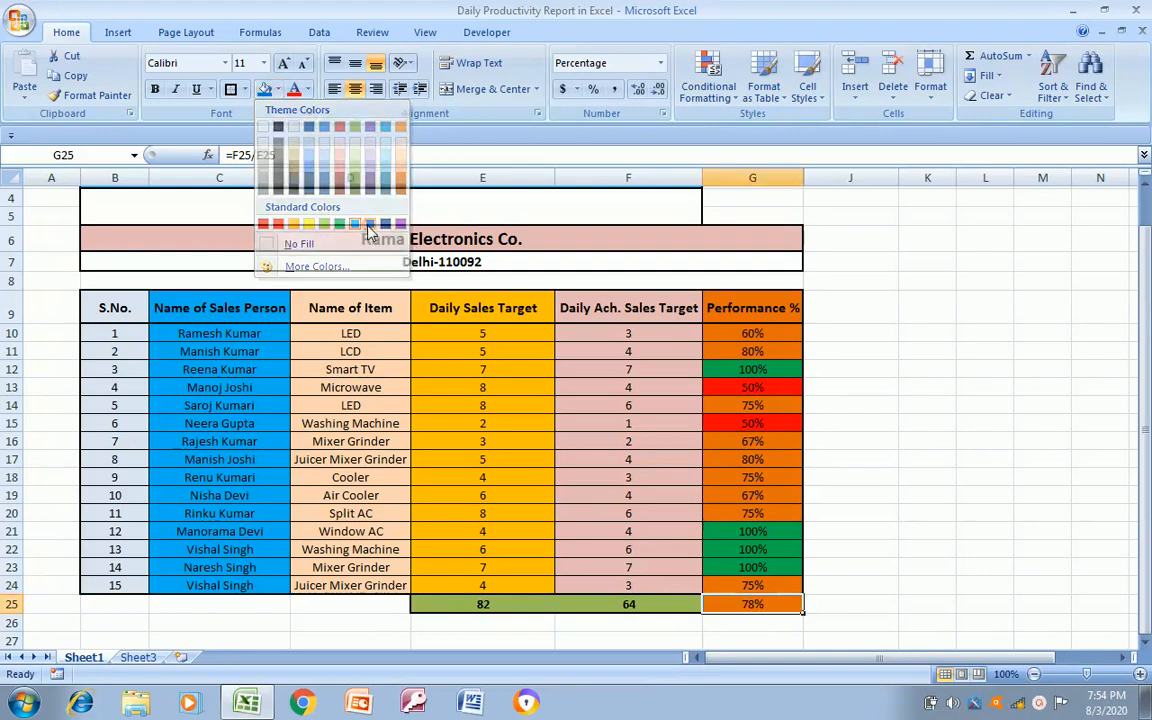
click(797, 623)
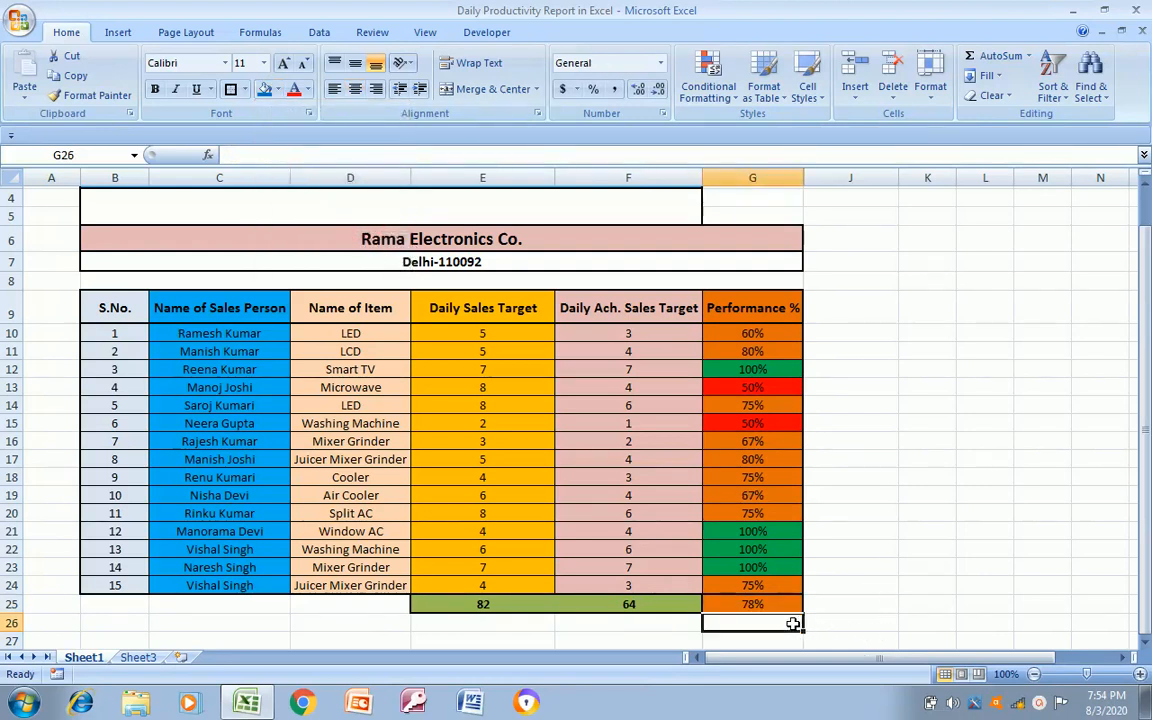
Delete the overall performance formula from cell G25
key(Up)
key(Delete)
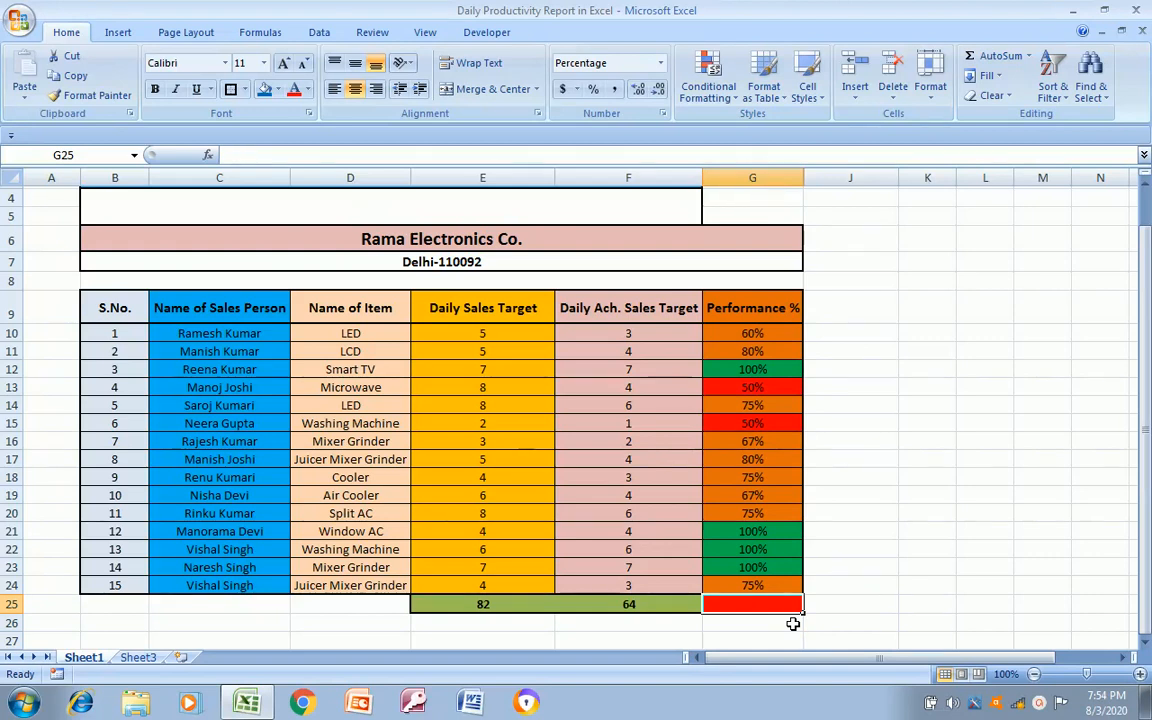
key(Left)
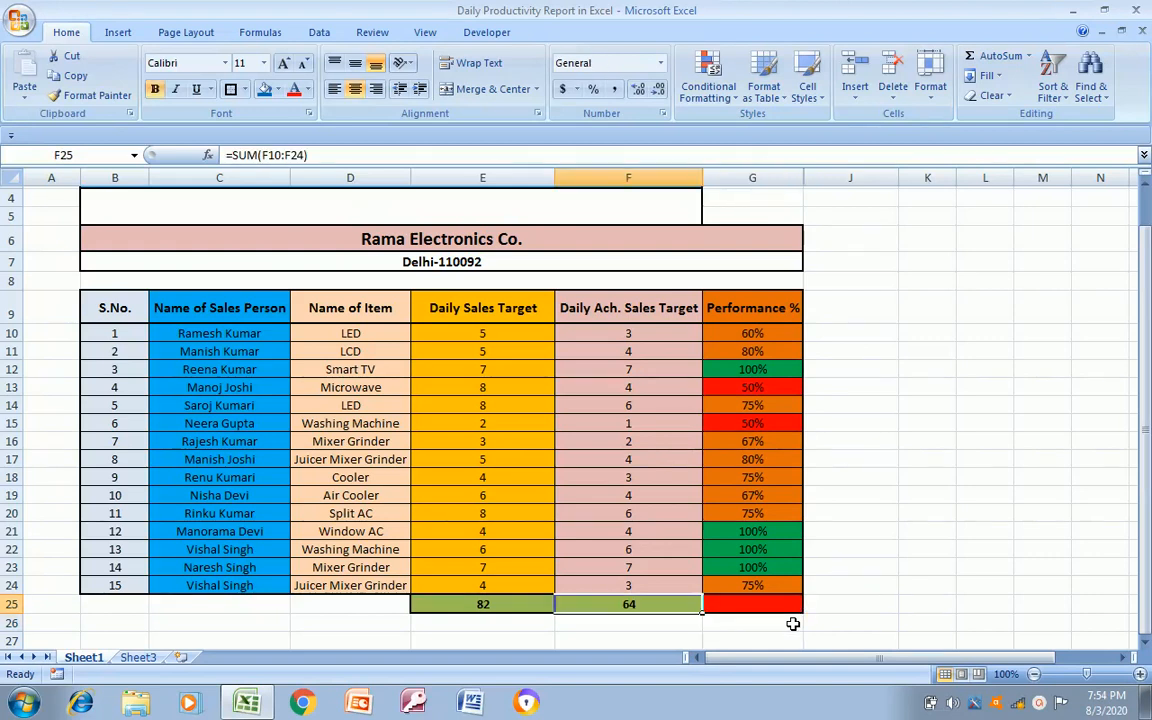
key(Right)
key(Down)
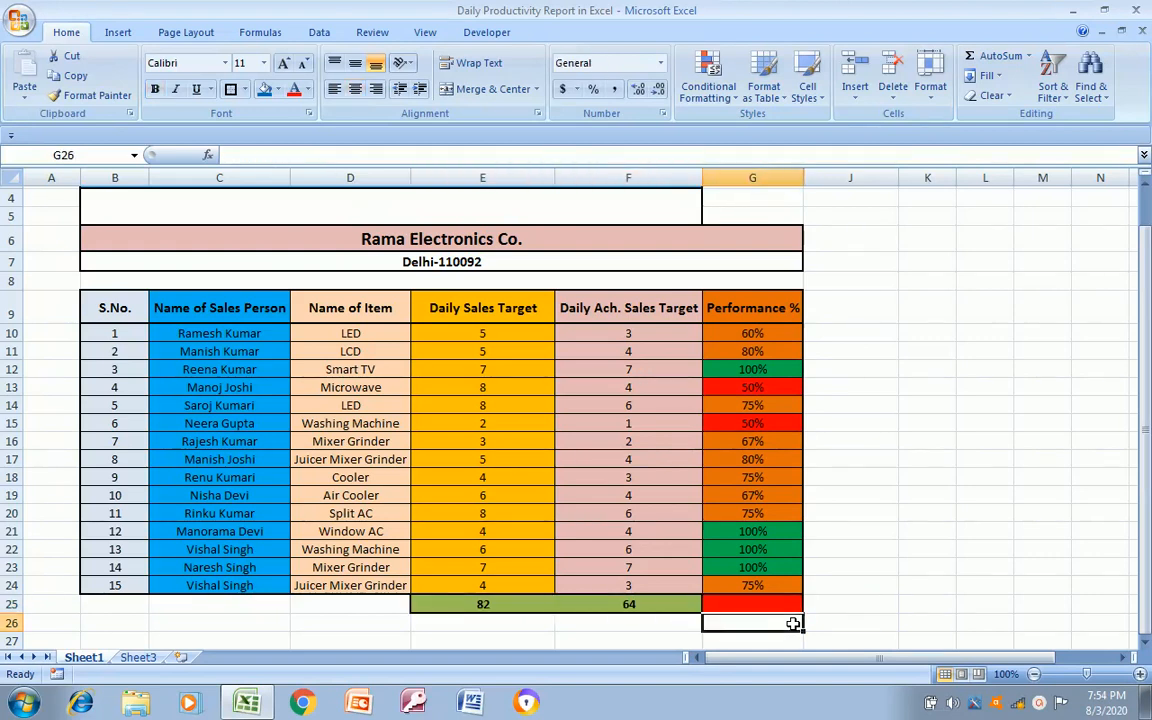
Try calculating the overall performance in G26, below the totals row, with the formula =F25/E25
key(Up)
click(792, 623)
text(=)
key(Up)
key(Left)
text(/)
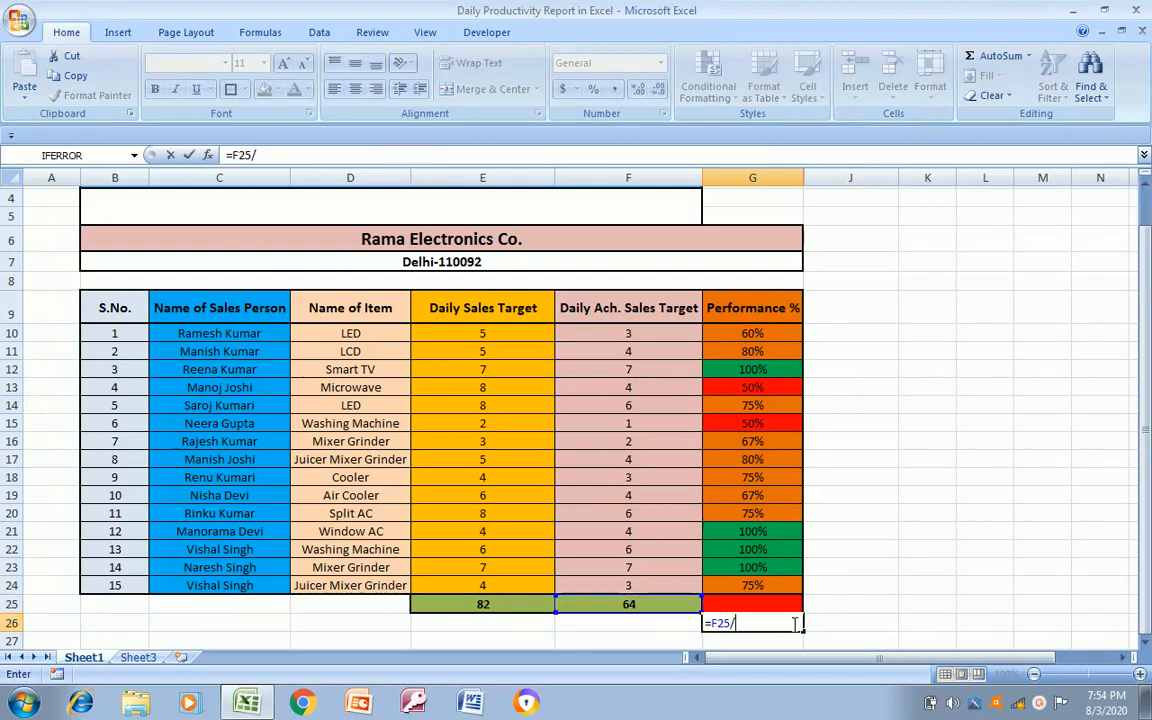
key(Left)
key(Left)
key(Up)
key(Return)
click(792, 623)
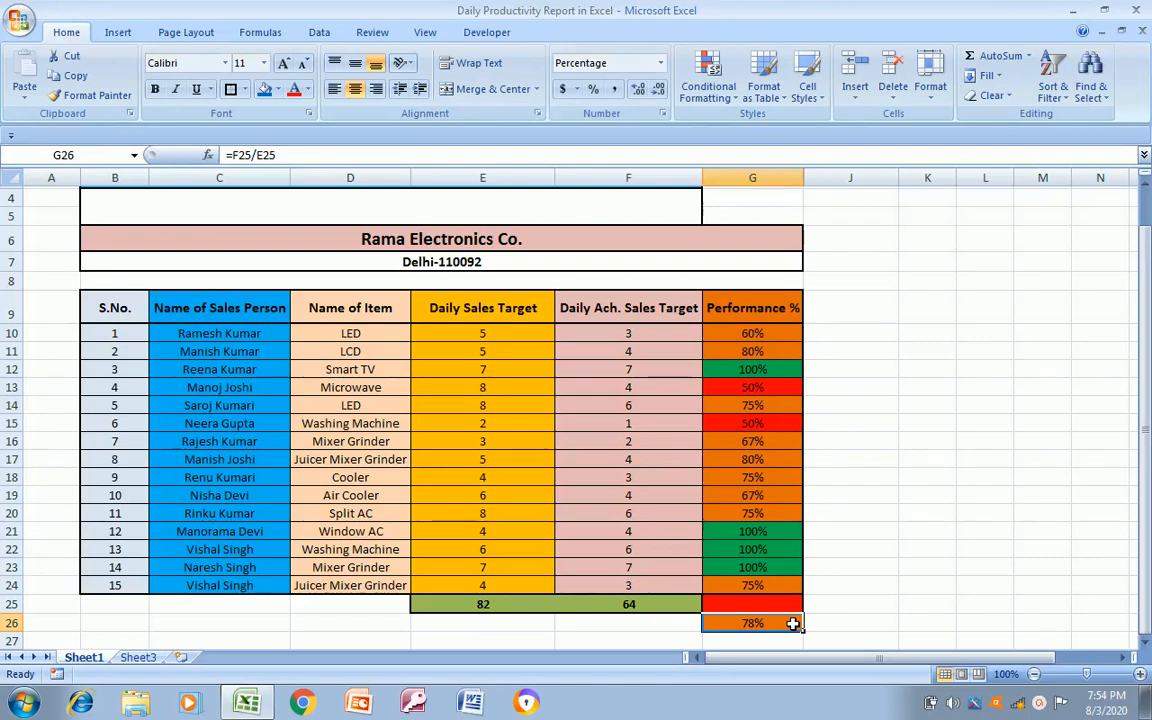
Undo the formula entry in G26 and the deletion of the overall performance formula in G25
key(ctrl+z)
key(Up)
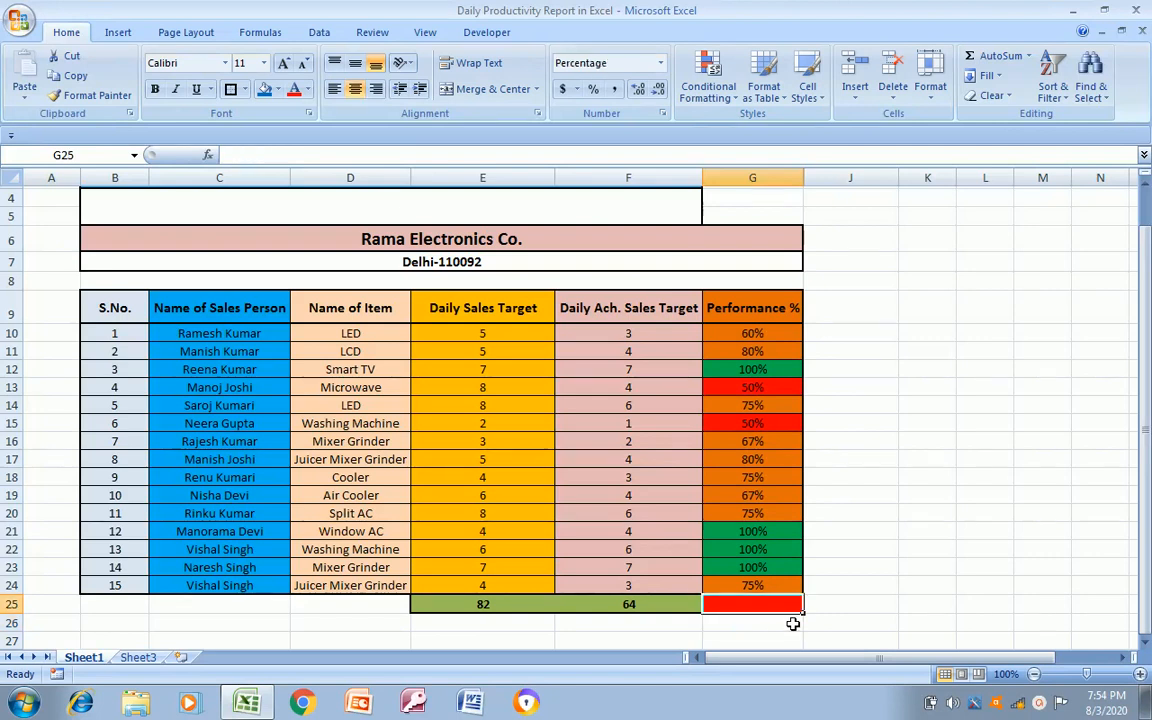
key(ctrl+z)
key(Right)
key(Left)
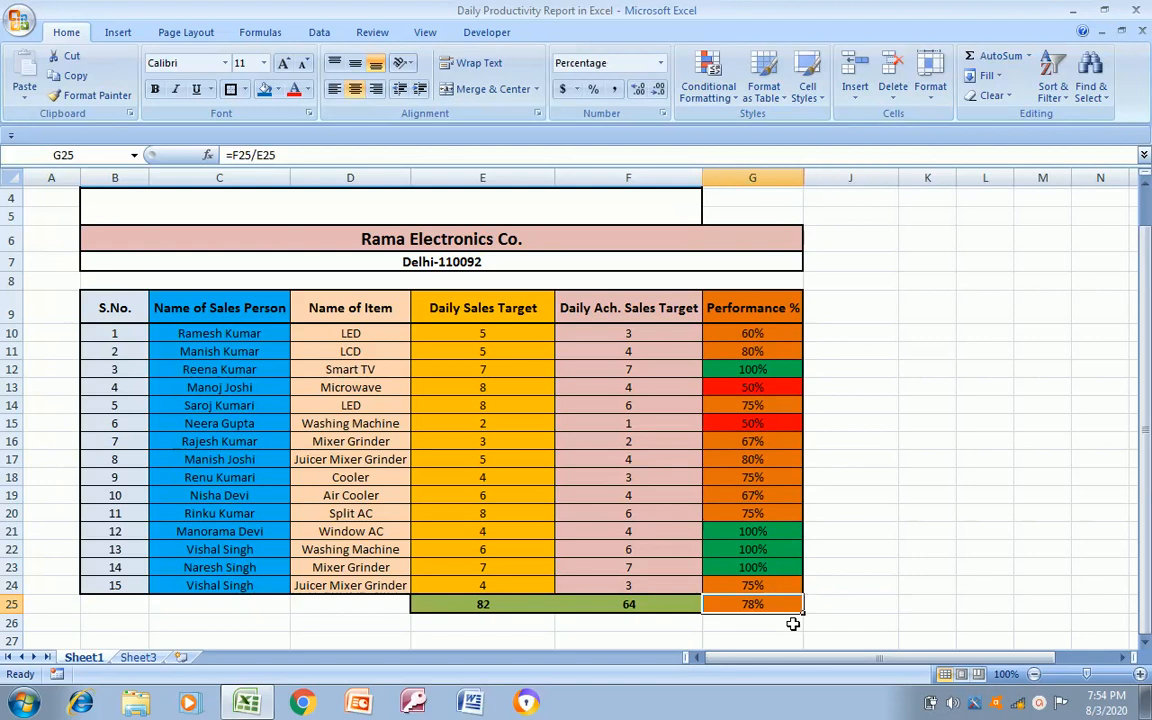
Review the report from the Performance % column up through the column headings to the report title
key(Up)
key(Up)
key(Up)
key(Up)
key(Up)
key(Up)
key(Up)
key(Up)
key(Up)
key(Up)
key(Up)
key(Up)
key(Up)
key(Up)
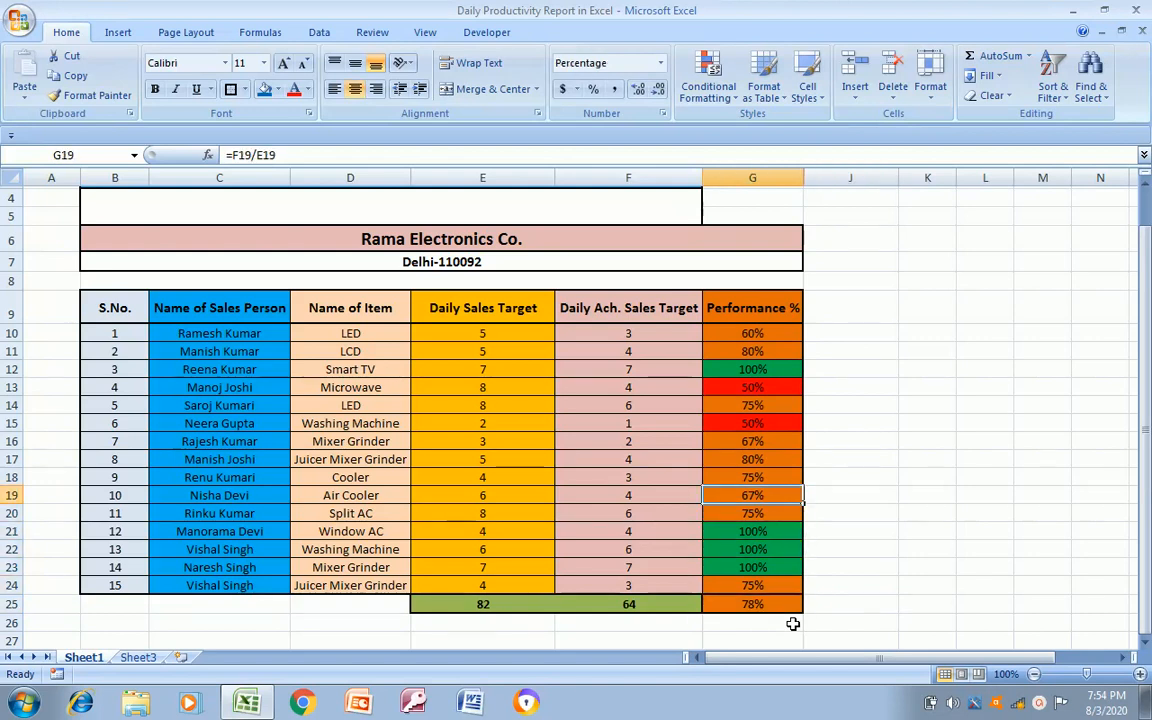
key(Up)
key(Up)
key(Left)
key(Left)
key(Left)
key(Left)
key(Left)
key(Left)
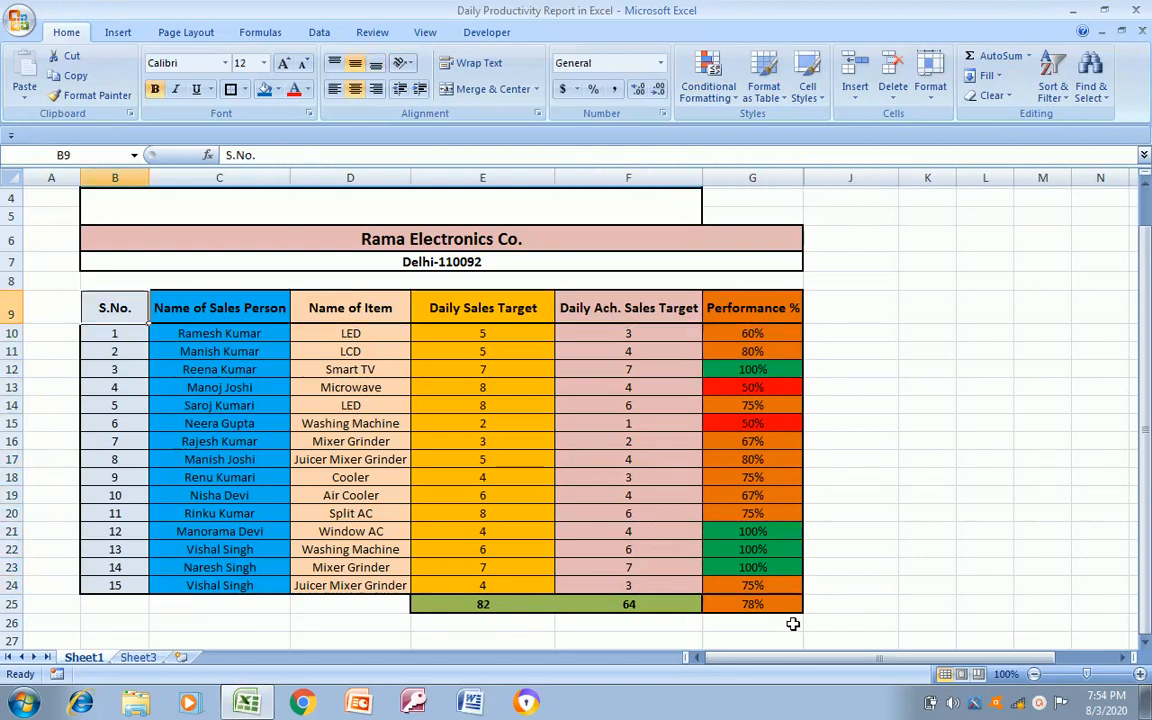
key(Up)
key(Up)
key(Up)
key(Right)
key(Up)
key(Up)
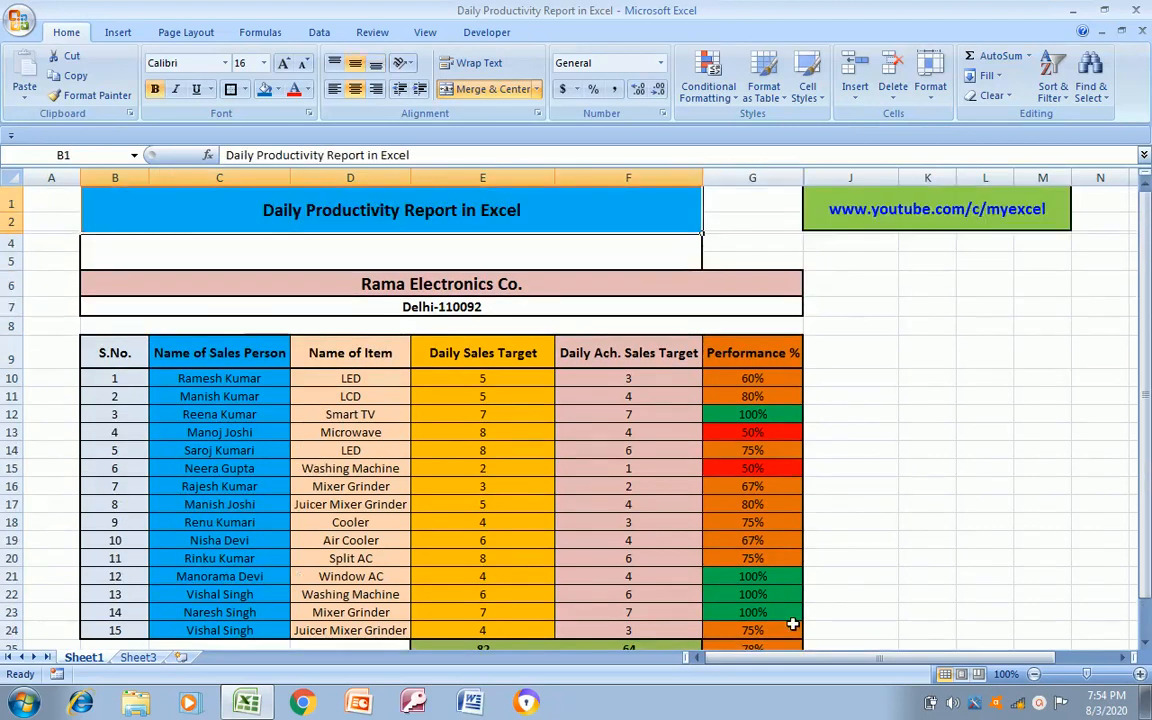
Review the company name and address rows above the table
key(Down)
key(Down)
key(Down)
key(Down)
key(Up)
key(Right)
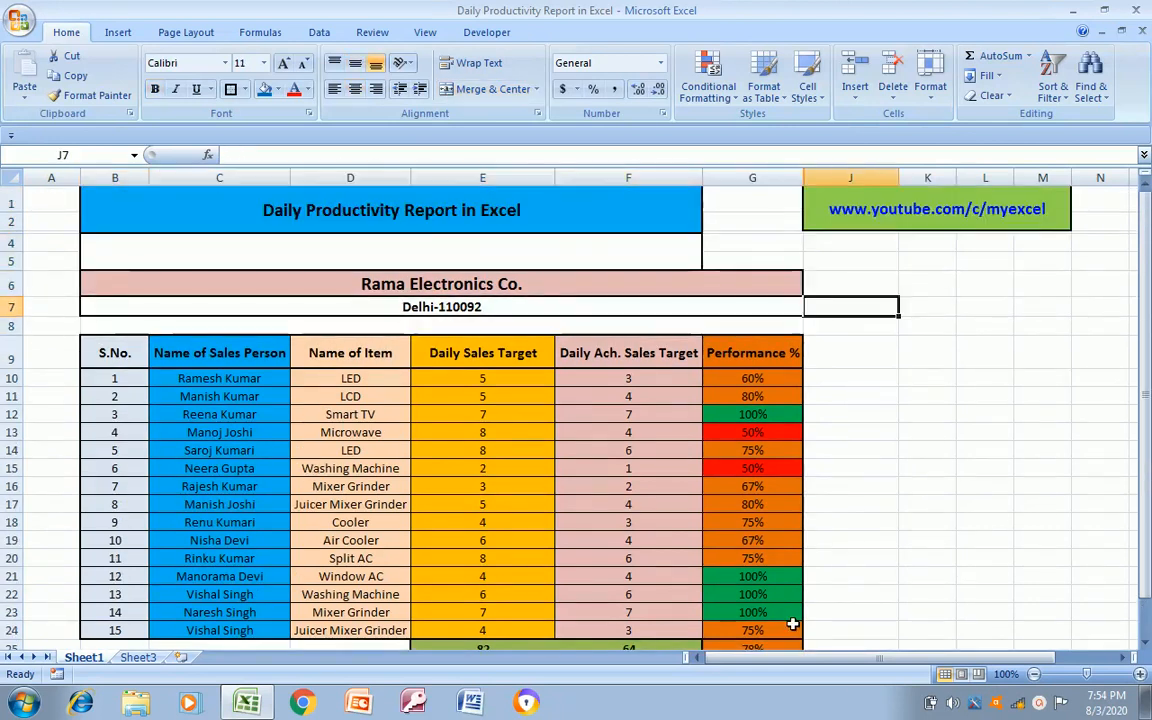
key(Left)
key(Up)
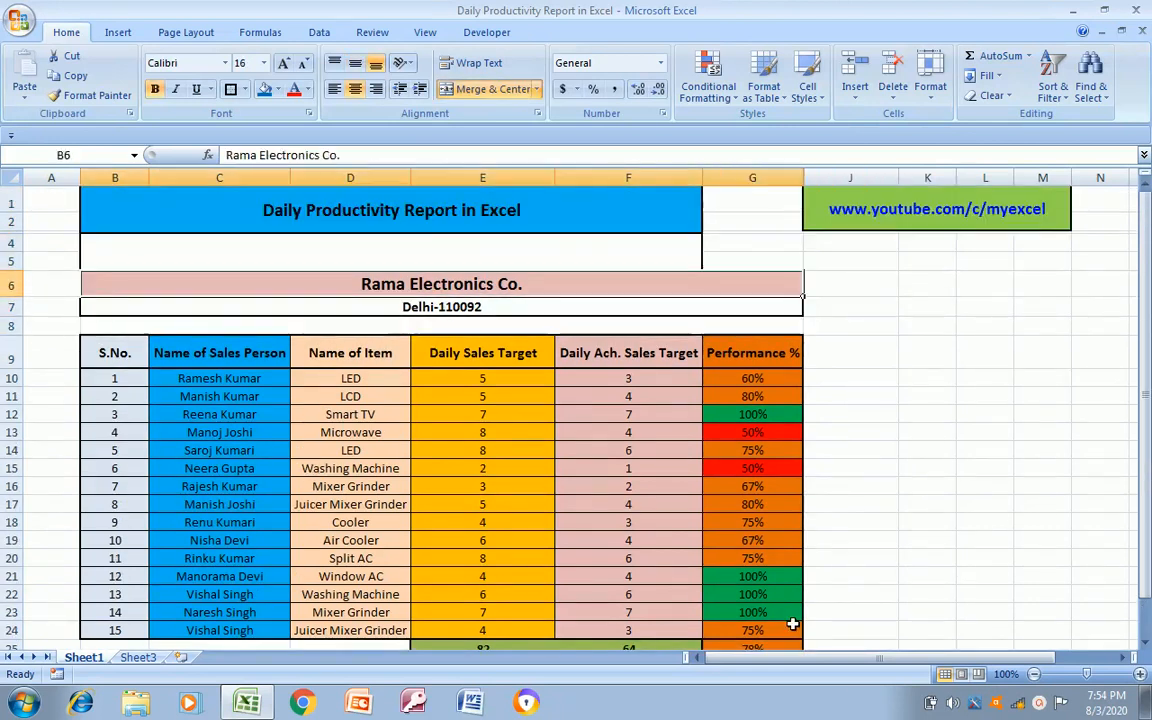
Examine the table's column headings and the first sales record across columns B to G
key(Down)
key(Down)
key(Down)
key(Down)
key(Left)
key(Left)
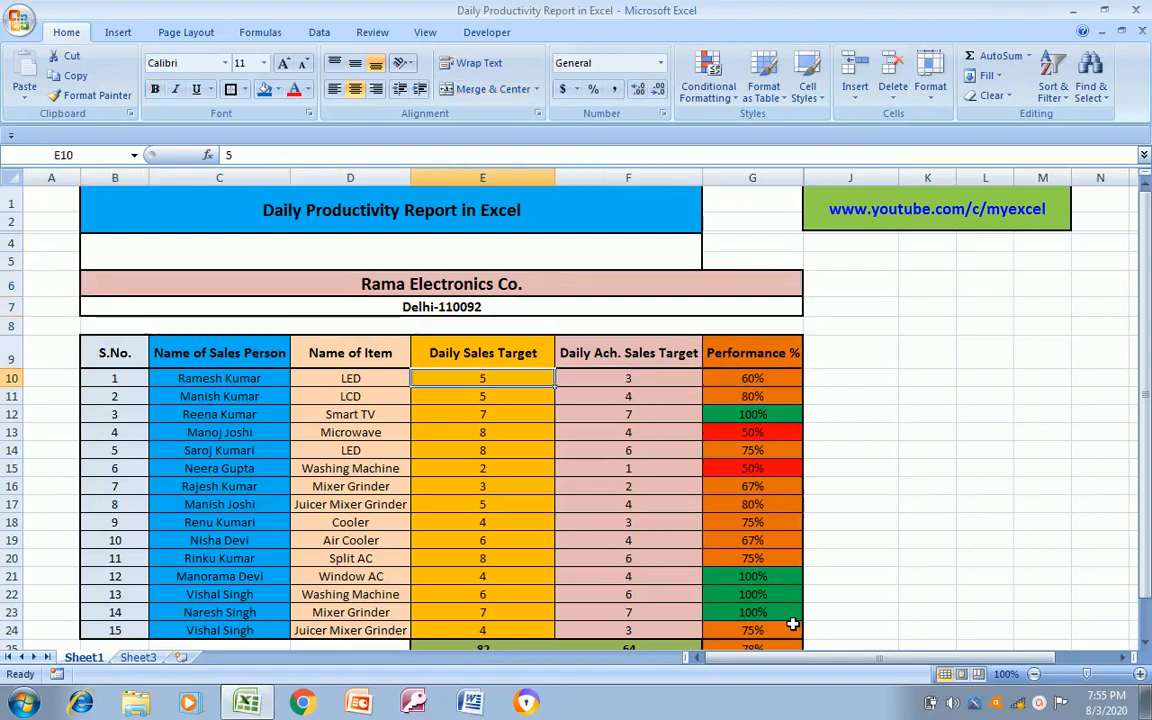
key(Up)
key(Left)
key(Right)
key(Right)
key(Right)
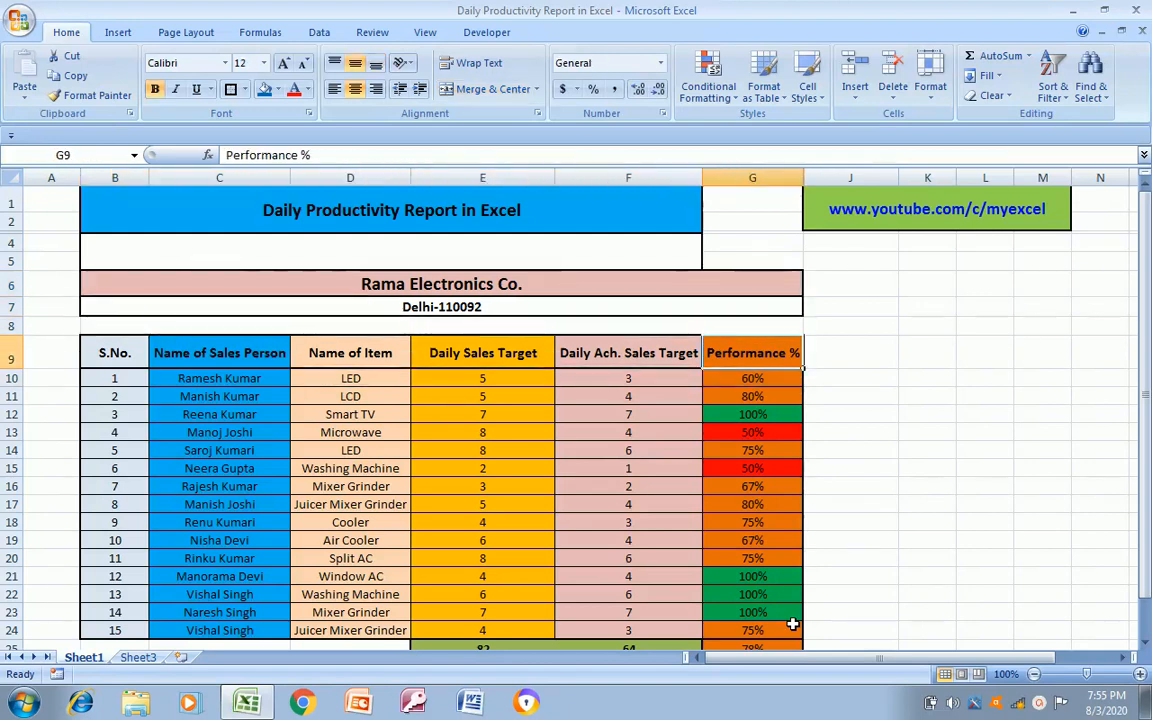
key(Down)
key(Left)
key(Left)
key(Left)
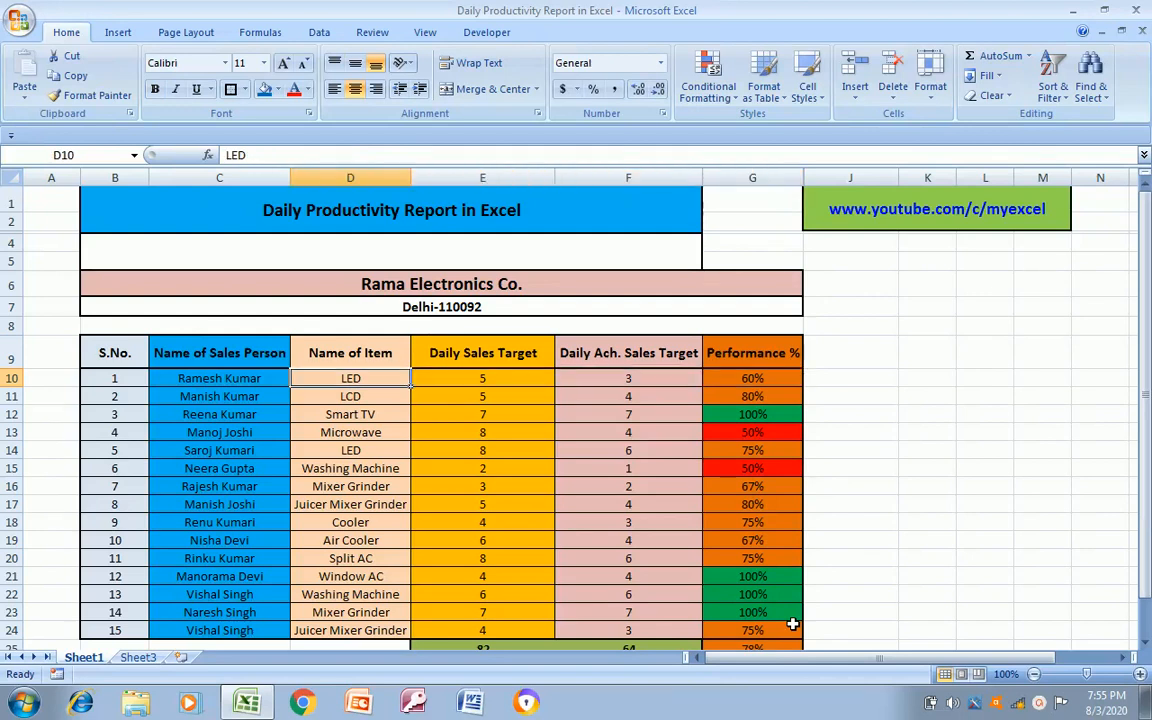
key(Left)
key(Left)
key(Up)
key(Up)
key(Up)
key(Up)
key(Up)
key(Up)
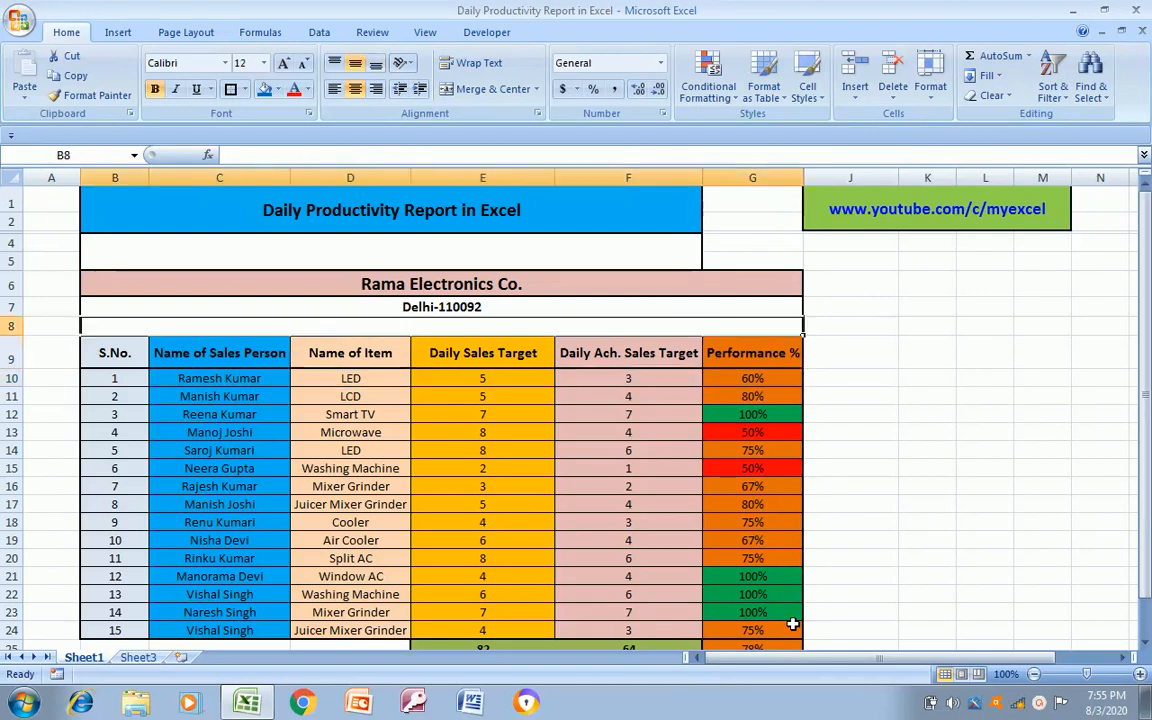
key(Down)
key(Down)
key(Down)
key(Down)
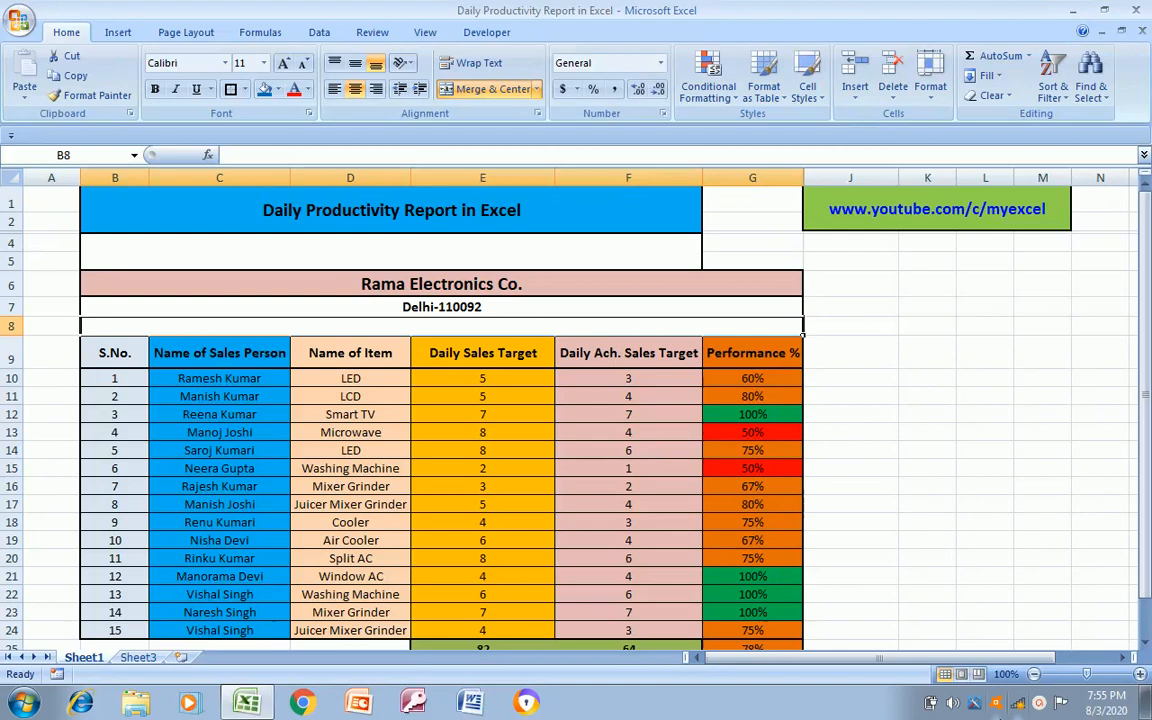
click(1040, 705)
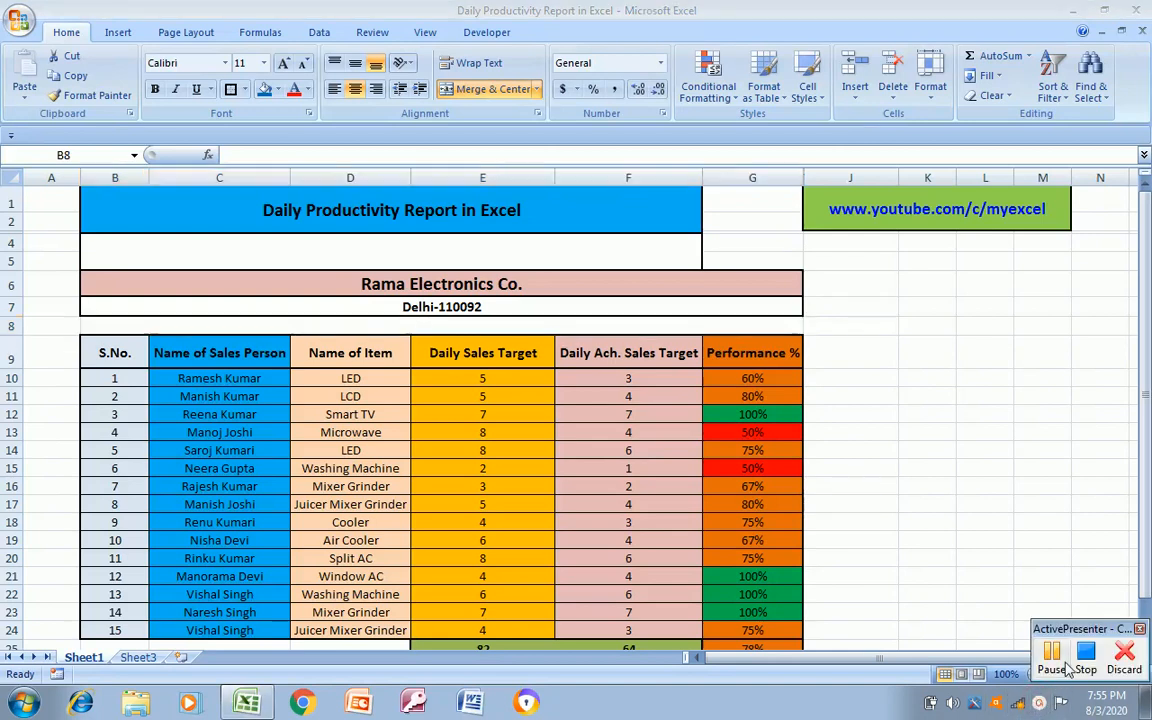